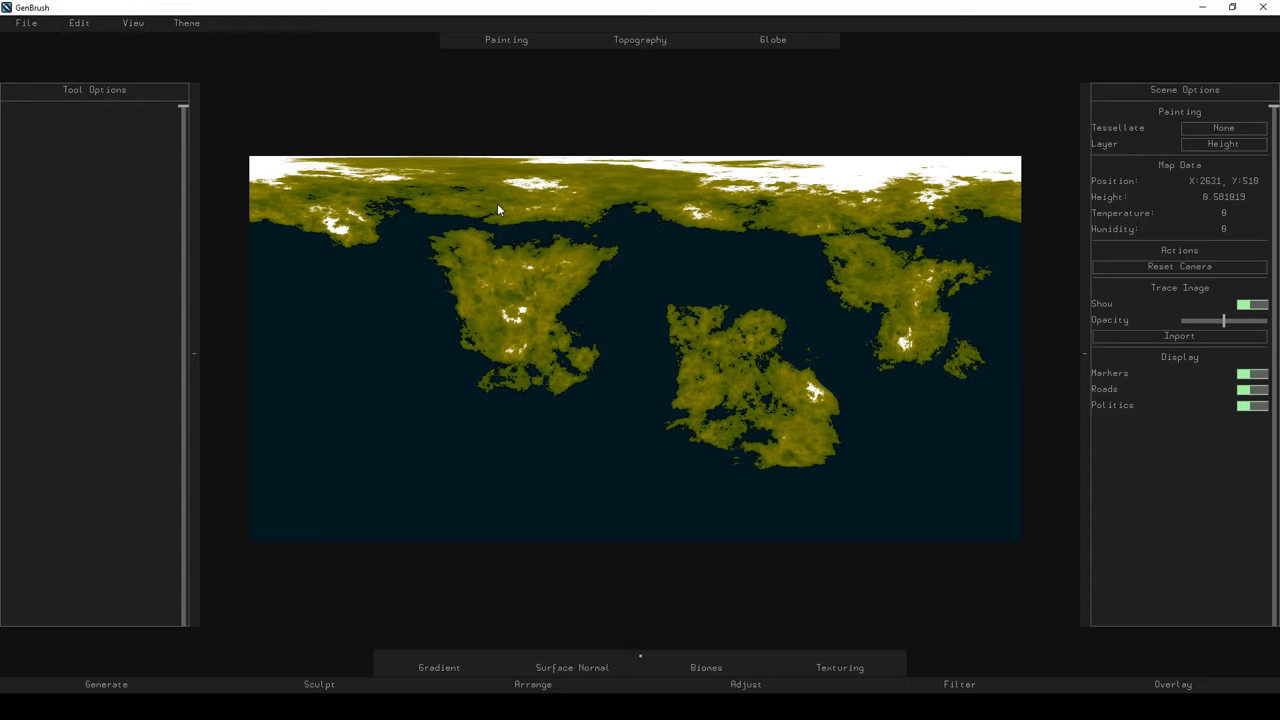
Open the document editor and preview the Continent3 and NorthPole maps against the world map.
left_click(80, 23)
left_click(90, 38)
left_click_drag(568, 223, 824, 192)
left_click(645, 247)
left_click(656, 265)
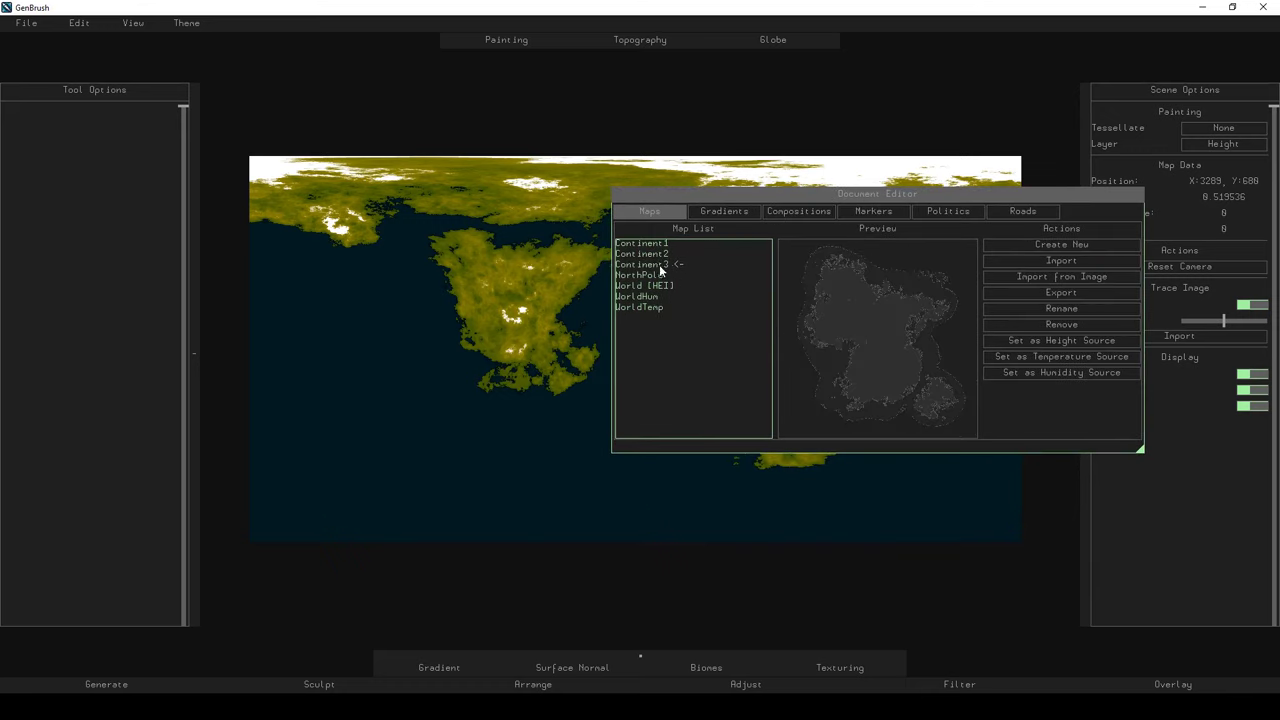
left_click_drag(760, 191, 669, 358)
left_click_drag(781, 378, 956, 451)
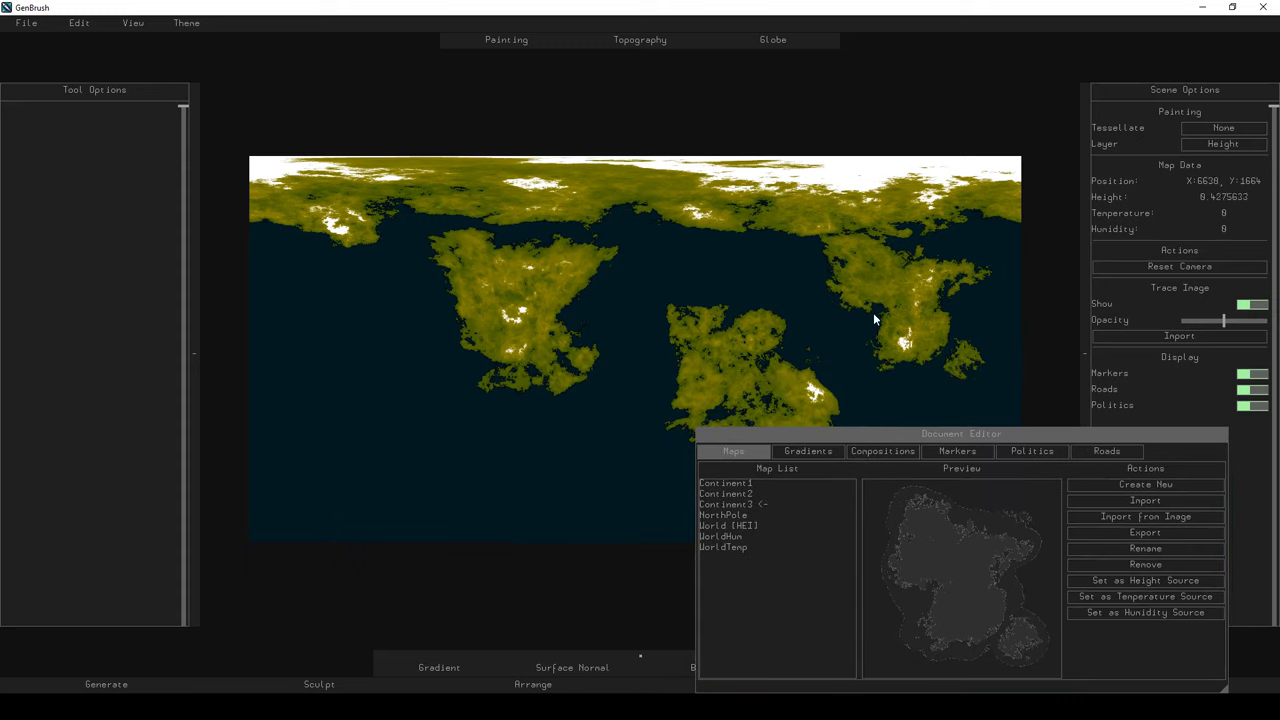
left_click_drag(855, 440, 815, 397)
left_click(684, 354)
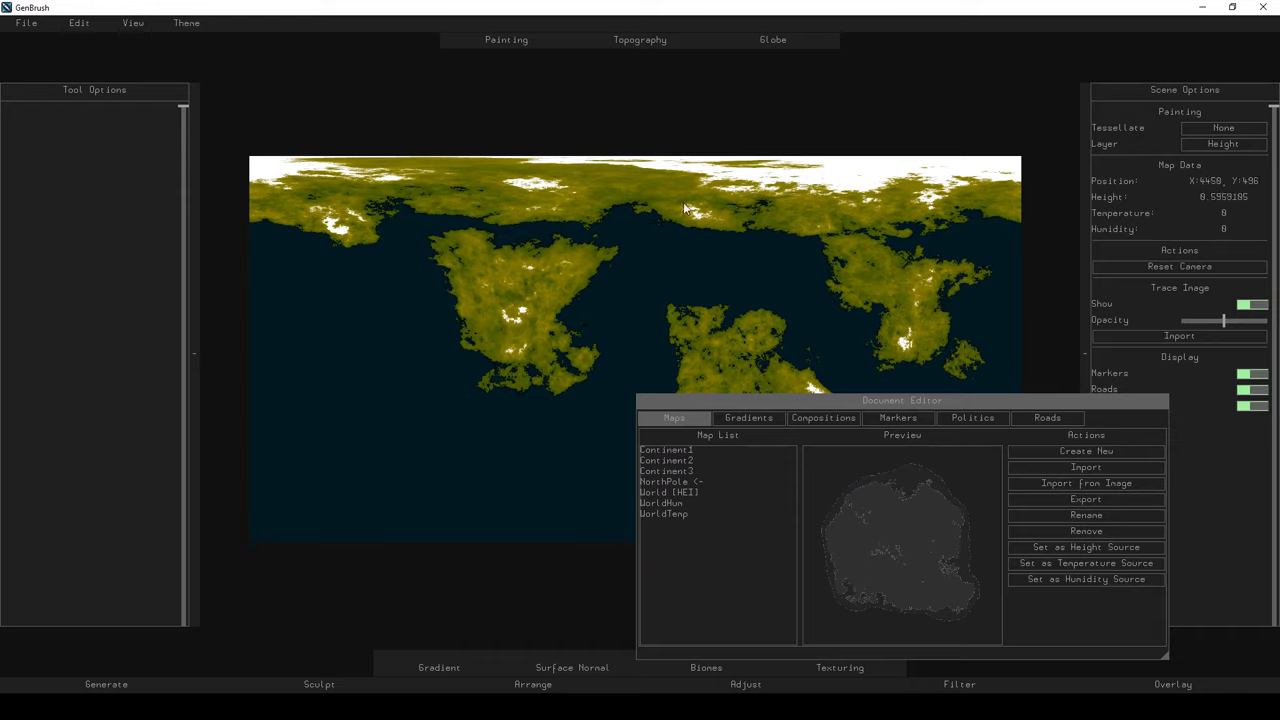
left_click(533, 684)
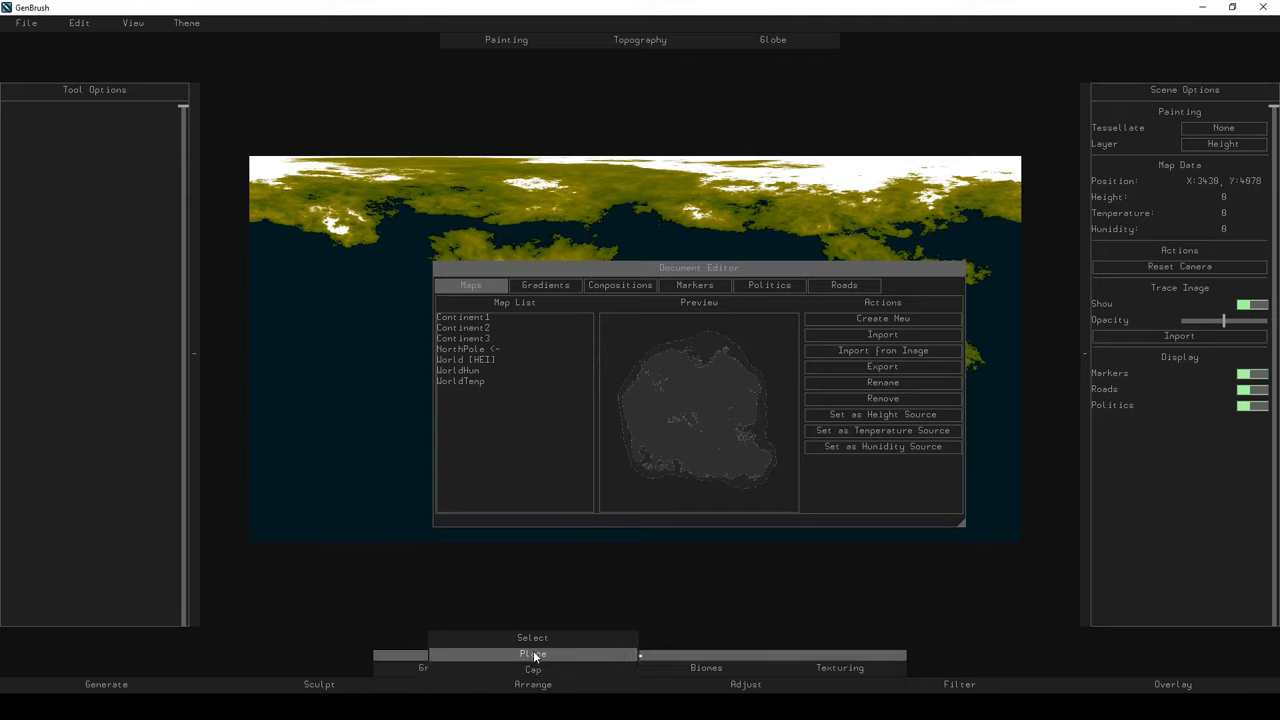
left_click(533, 653)
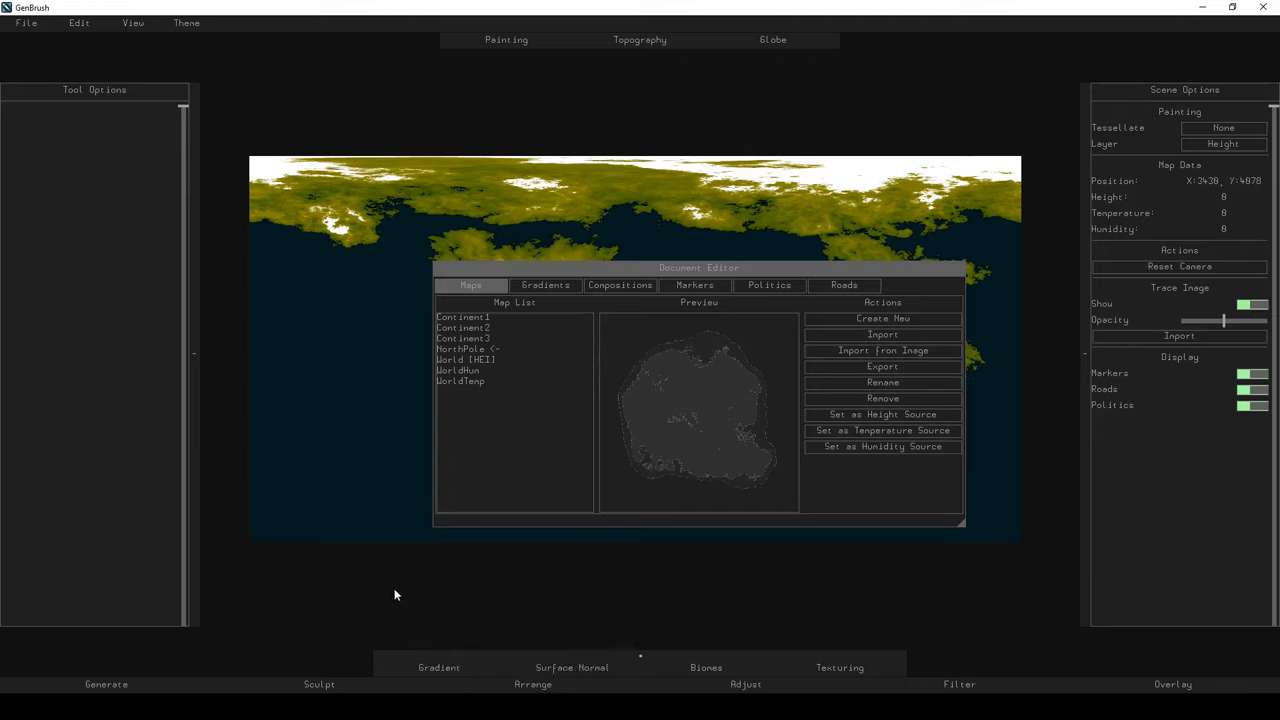
Set the Continent1 map as the height source and view it in the painting scene.
left_click(476, 318)
left_click(590, 240)
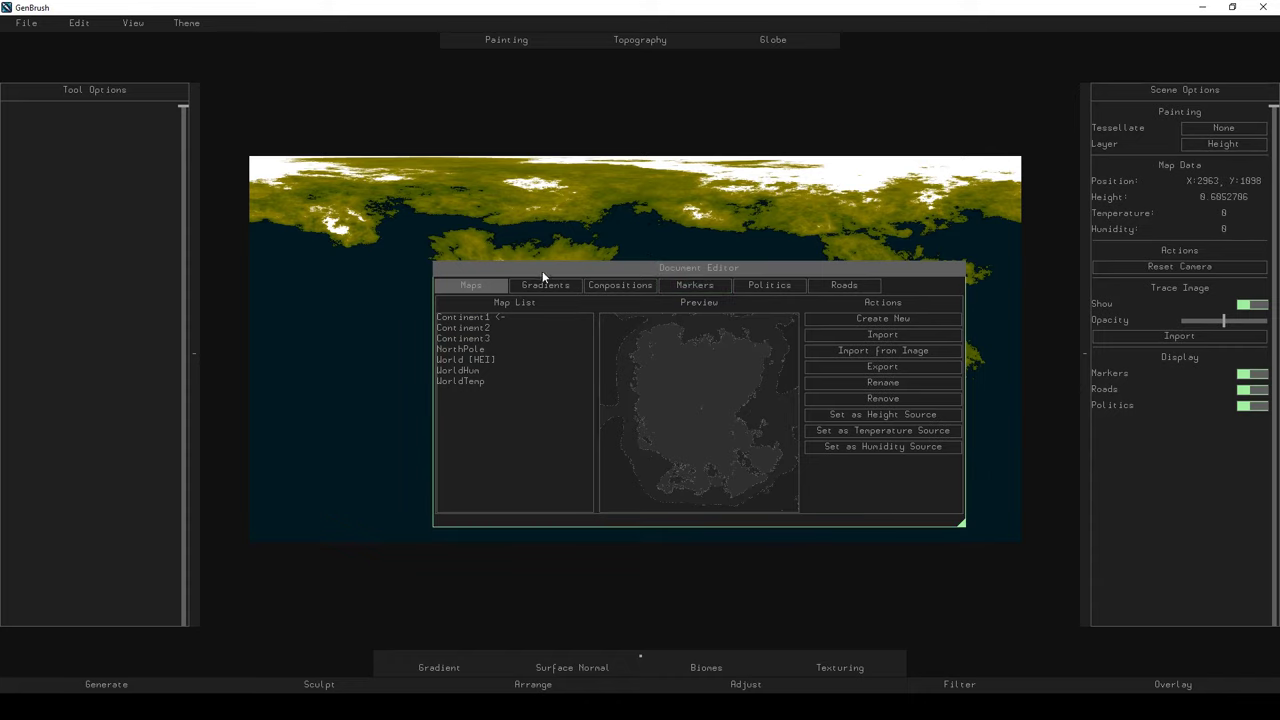
left_click(866, 415)
left_click_drag(696, 268, 996, 360)
scroll(557, 383, "up", 3)
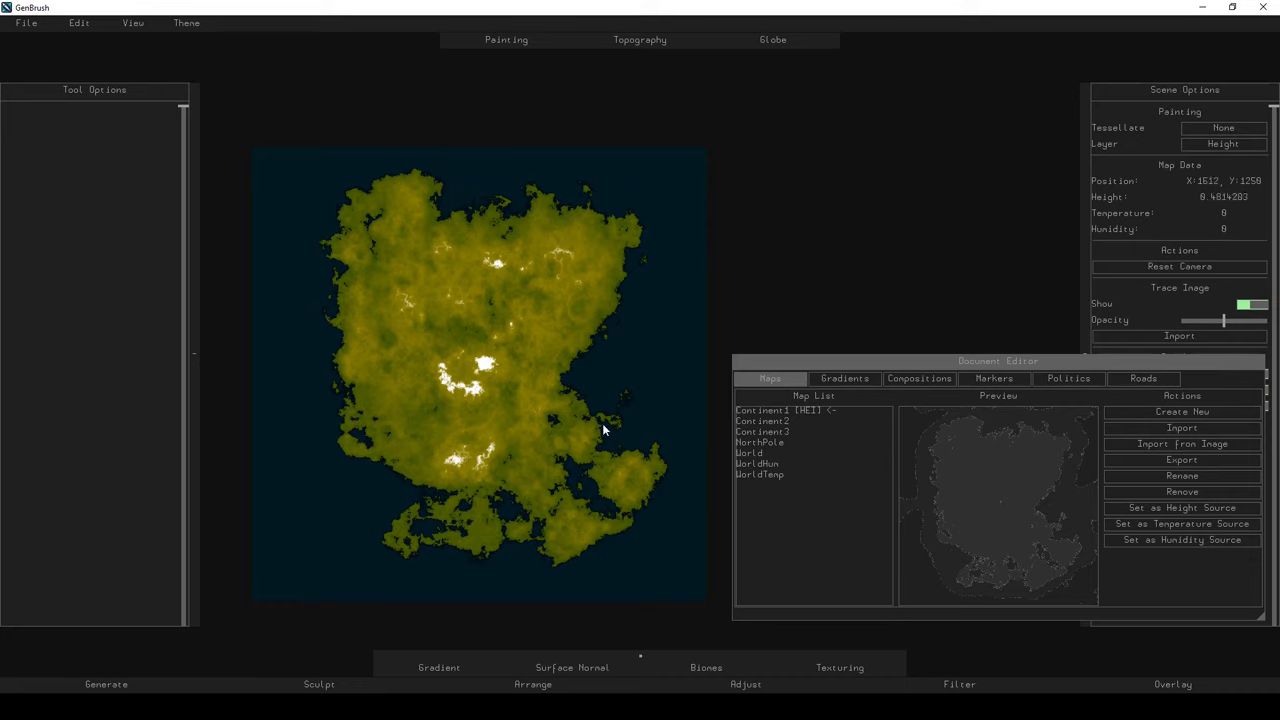
View the Continent2 and Continent3 maps by setting each in turn as the height source.
left_click(768, 421)
left_click(1145, 507)
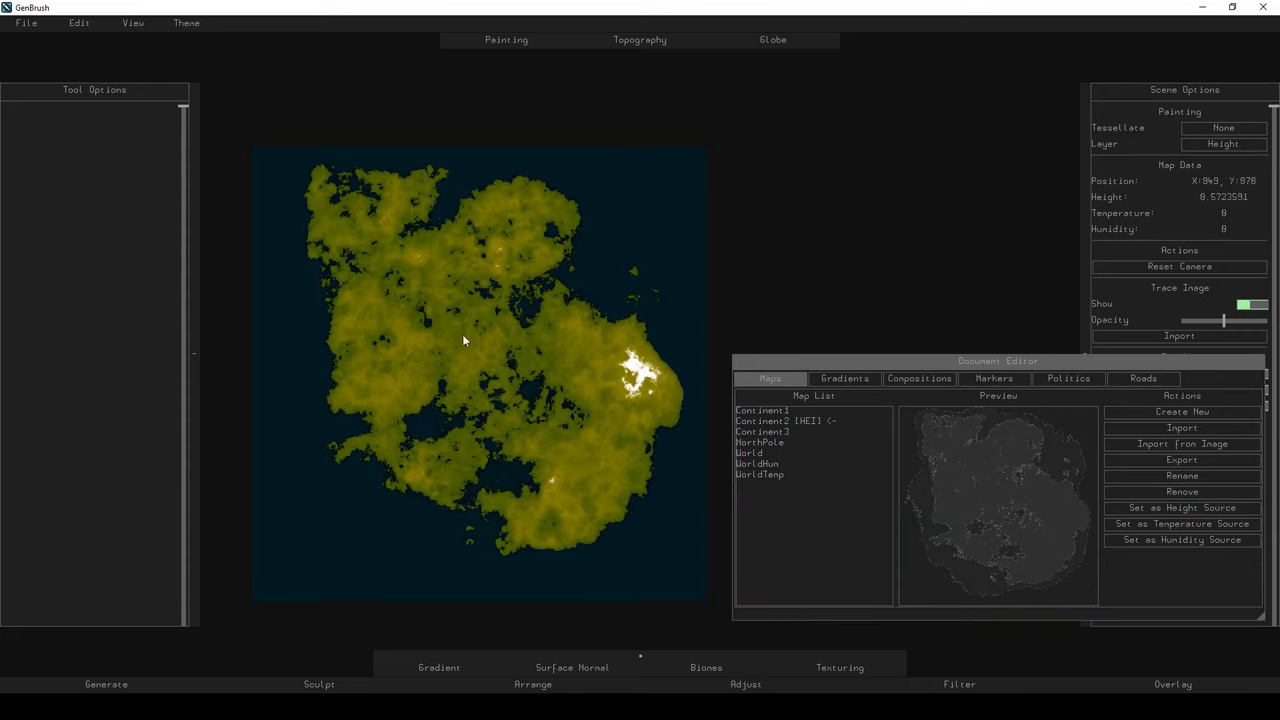
left_click(762, 431)
left_click(1145, 507)
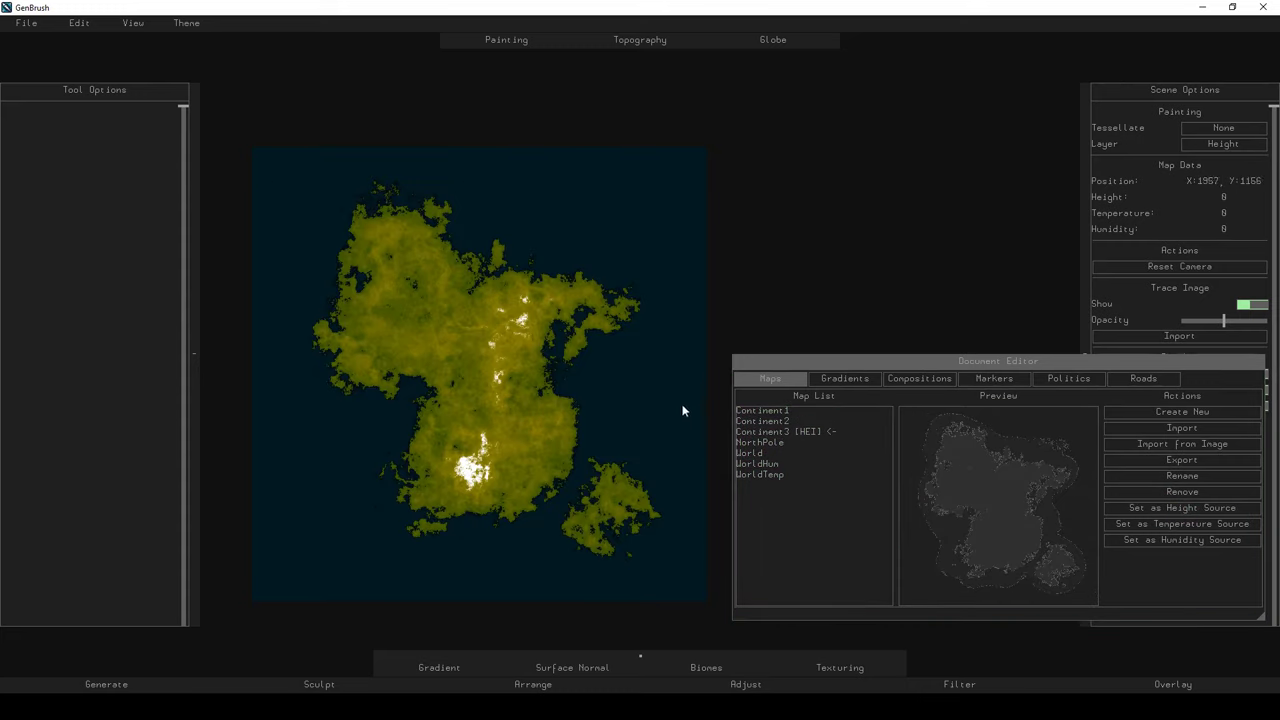
View the NorthPole map as the height source and switch the height source back to World.
left_click(760, 442)
left_click(1145, 507)
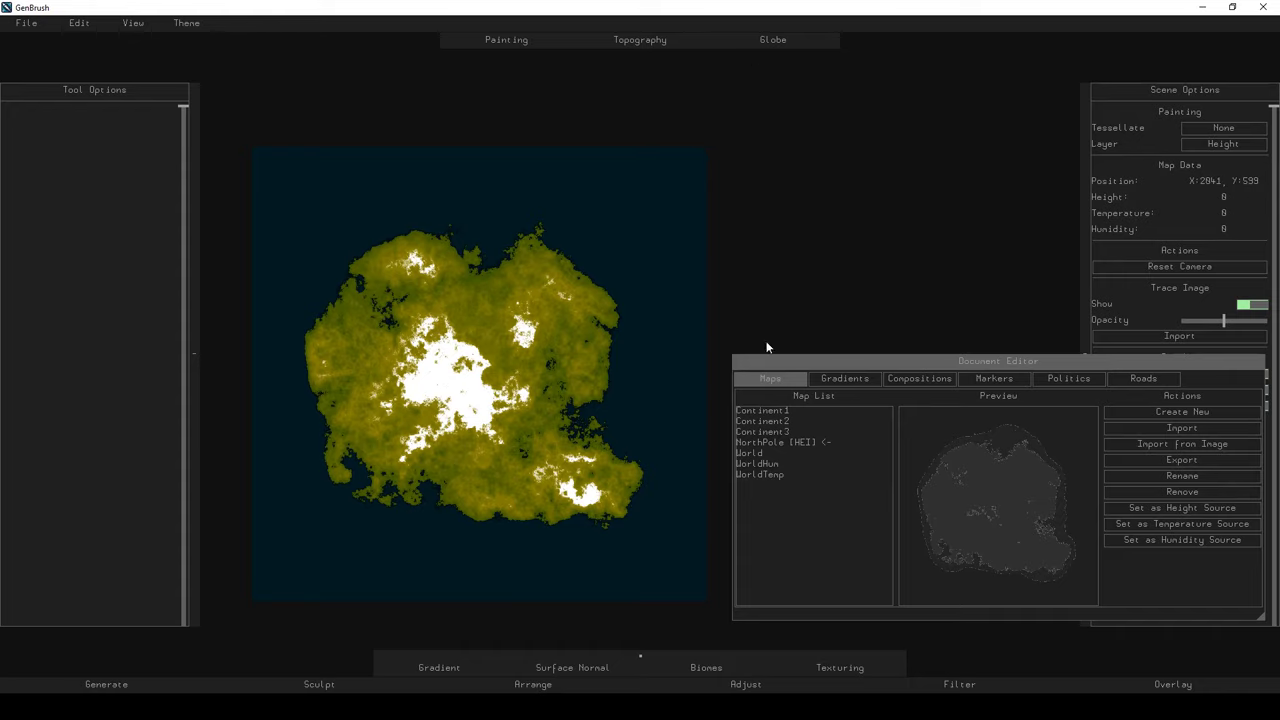
left_click(761, 452)
left_click(1127, 508)
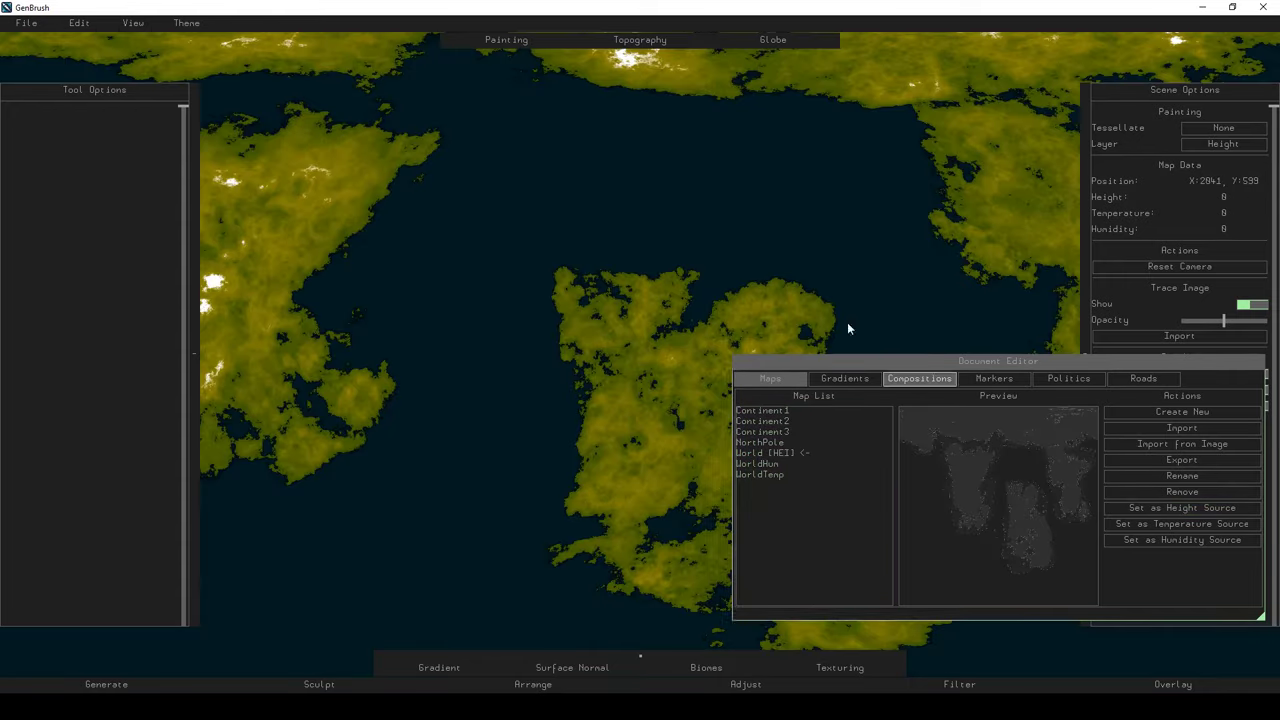
Show the world map in the globe view, setting the radius to 2 and the floor to 0.5, and inspect the north pole.
left_click(772, 40)
left_click_drag(734, 118, 620, 360)
type("2")
double_click(1249, 162)
type("0.5")
key("Return")
left_click_drag(801, 160, 915, 359)
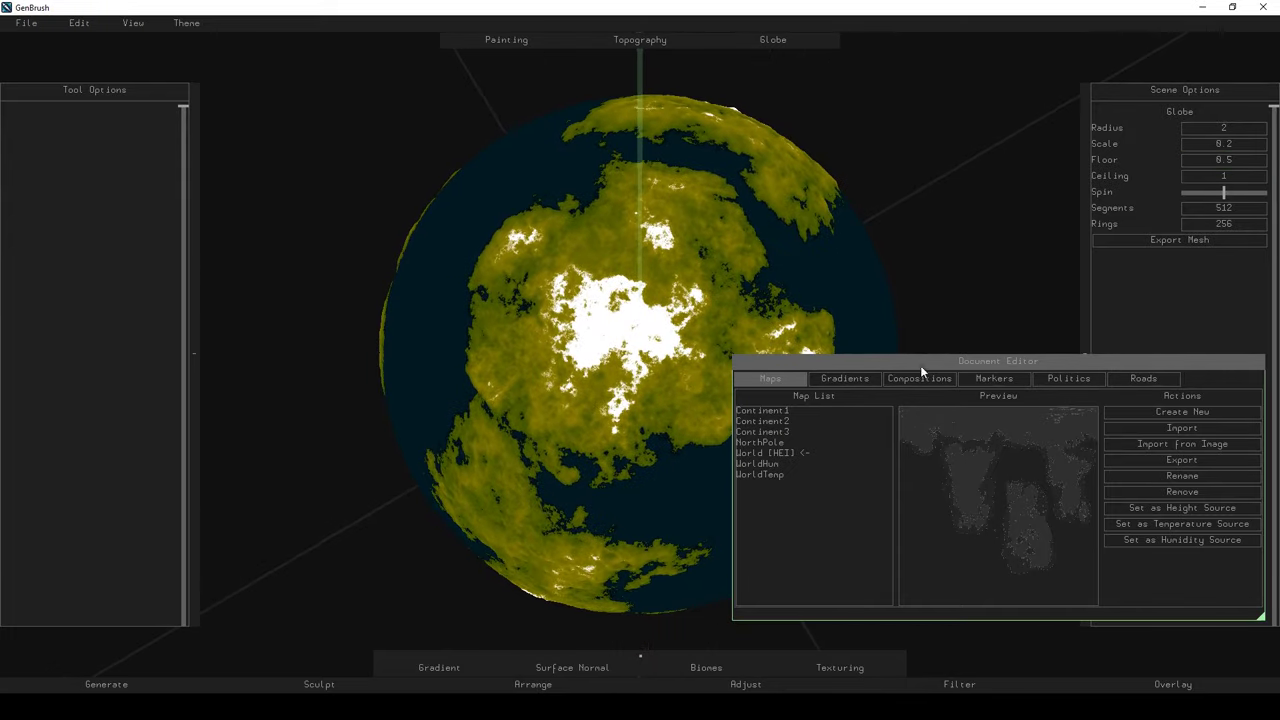
left_click_drag(662, 389, 543, 243)
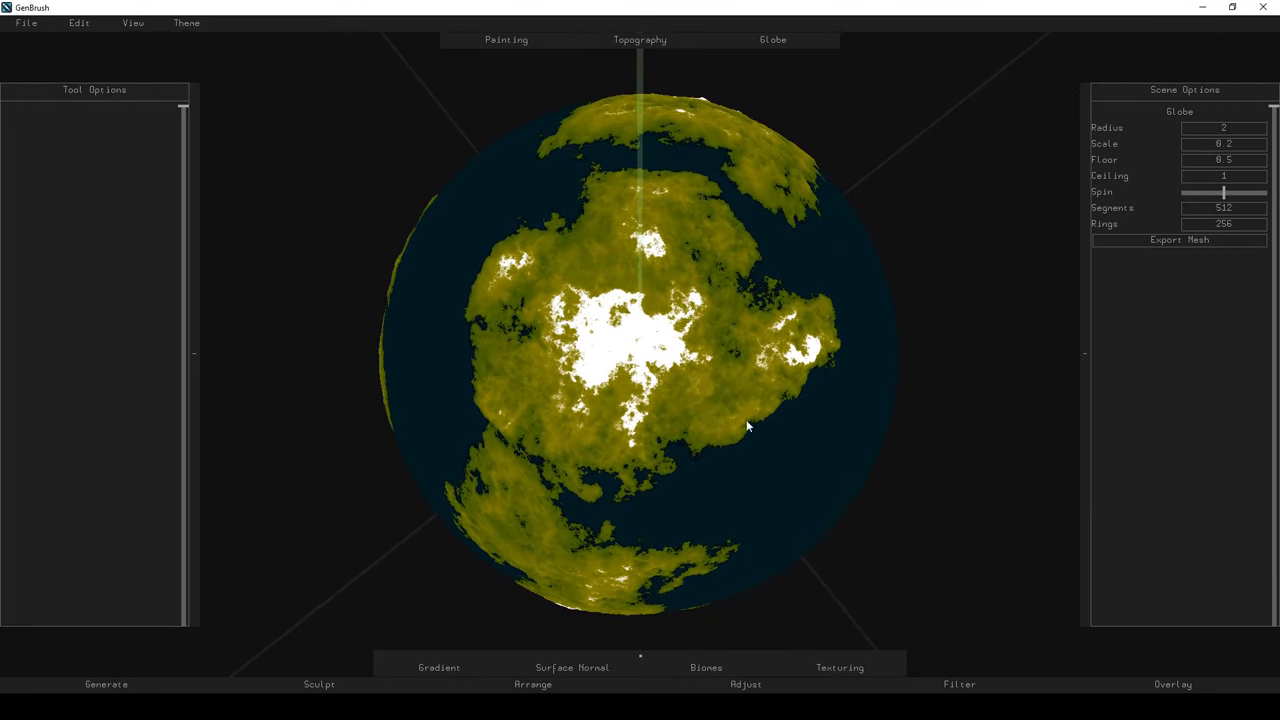
Return to the painting view with the document editor open and set NorthPole as the height source.
left_click(79, 22)
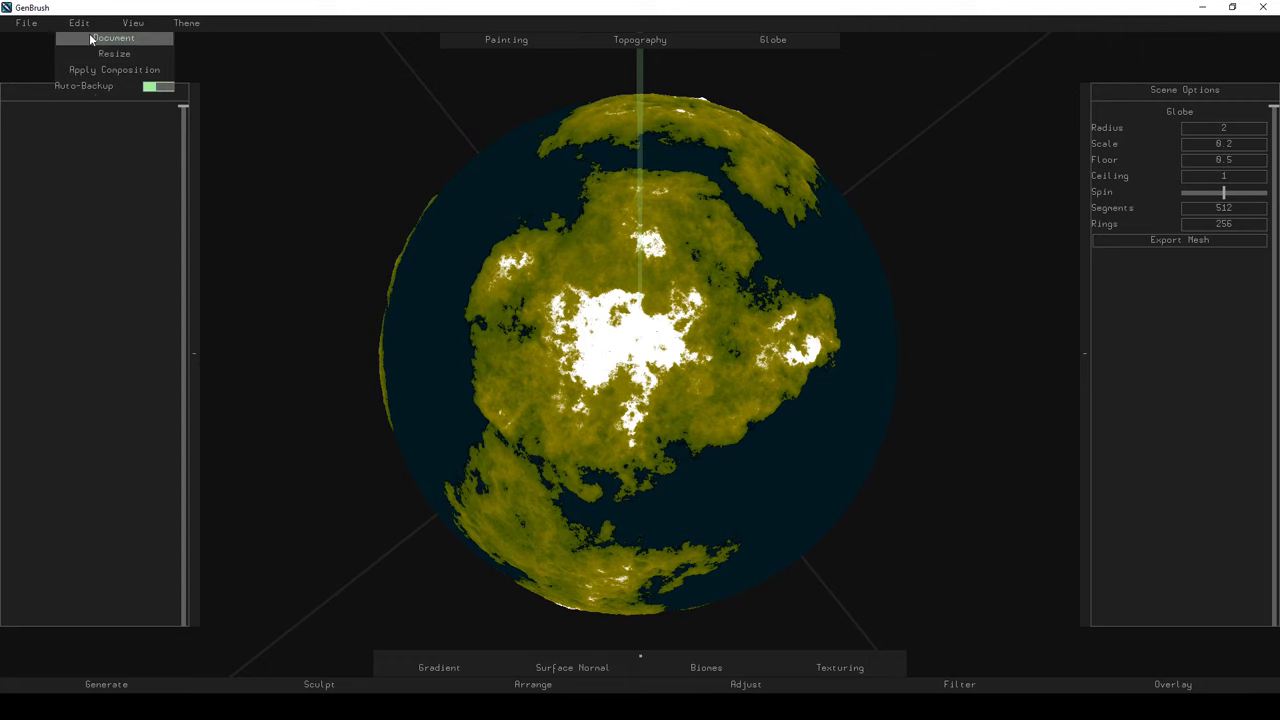
left_click(100, 40)
left_click(500, 40)
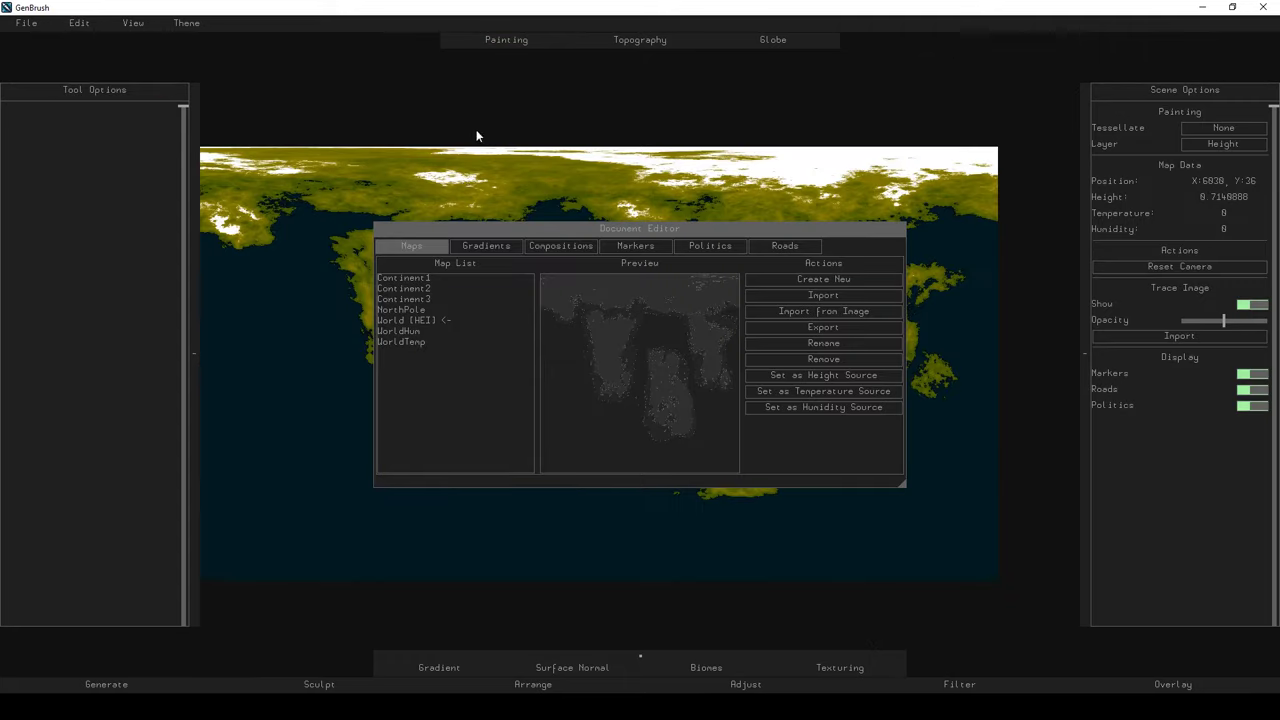
left_click(406, 311)
left_click_drag(743, 258, 1108, 459)
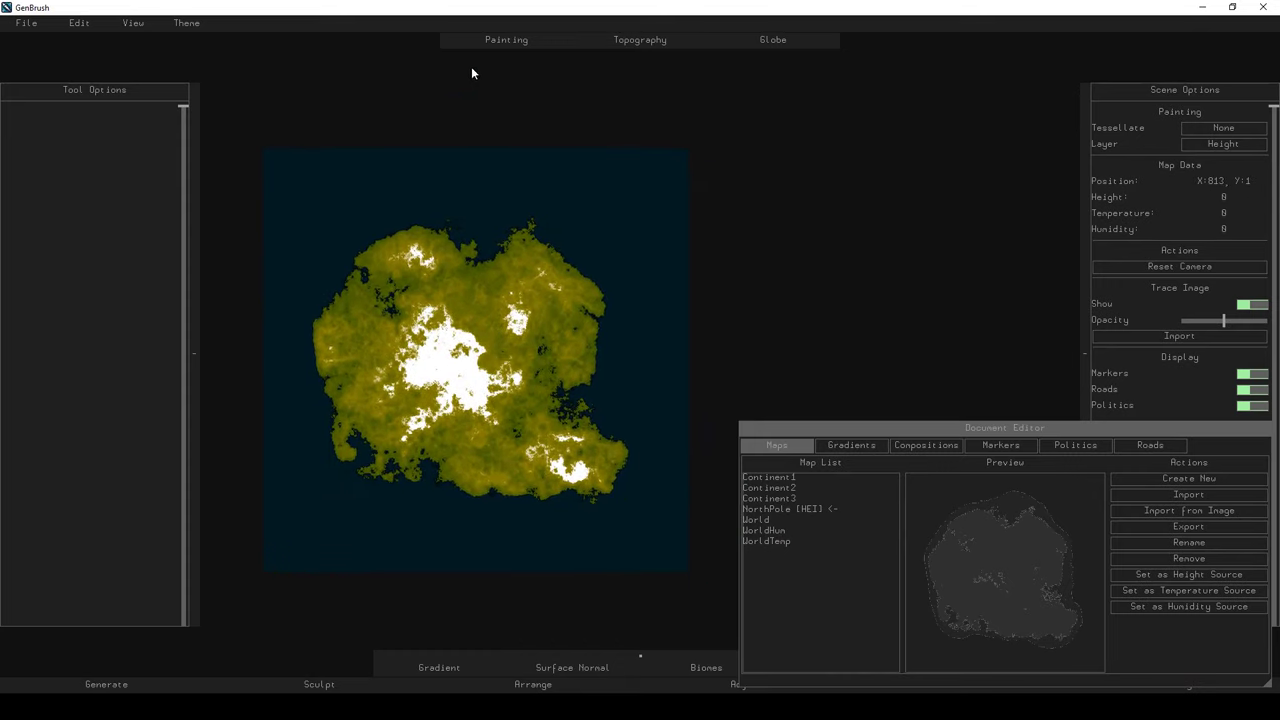
Set World as the height source again and compare its globe view with the NorthPole map preview.
left_click(771, 523)
left_click(1181, 575)
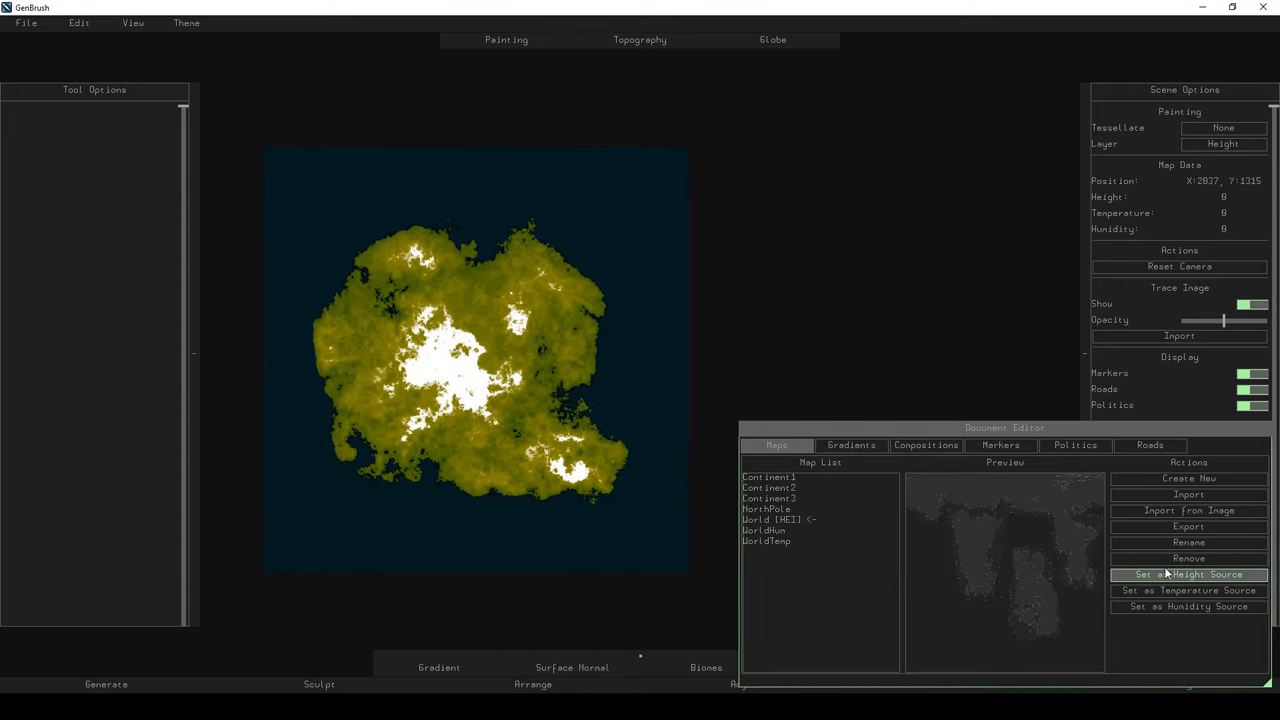
left_click(773, 40)
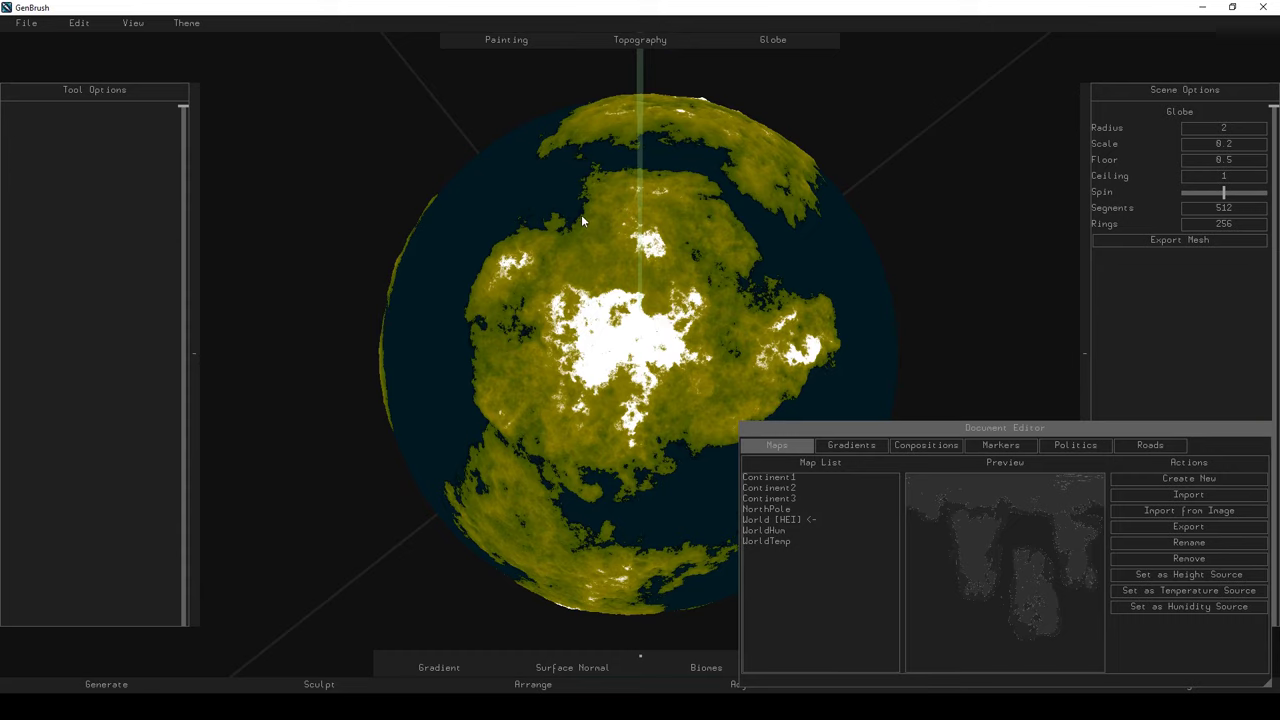
left_click(772, 510)
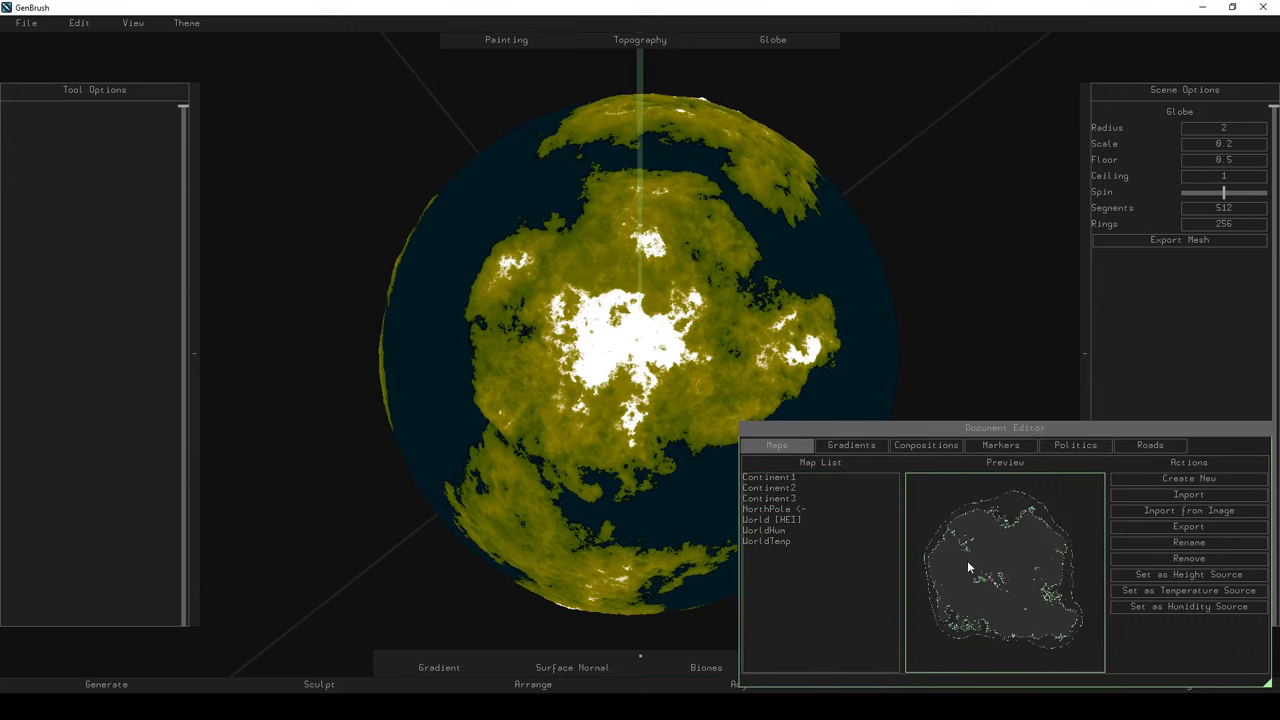
Return to the painting view, look over the arrange tools and close the document editor.
left_click(495, 40)
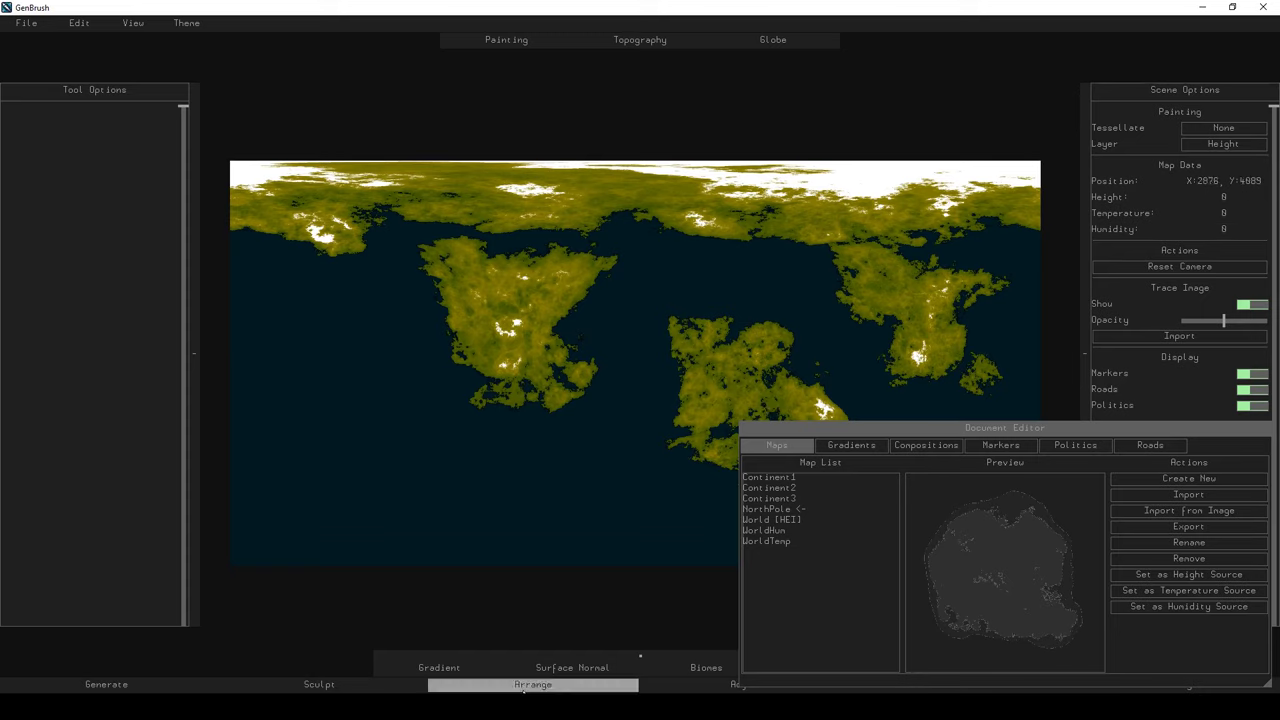
left_click(532, 684)
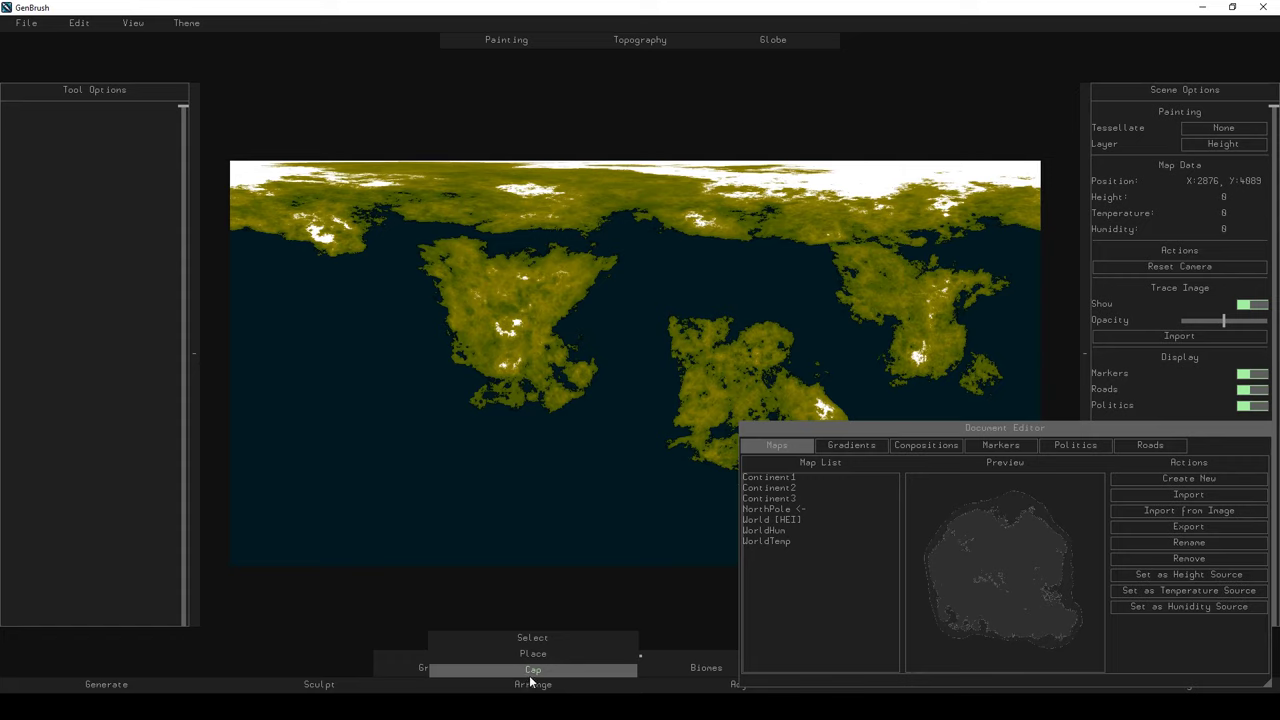
left_click_drag(993, 434, 683, 210)
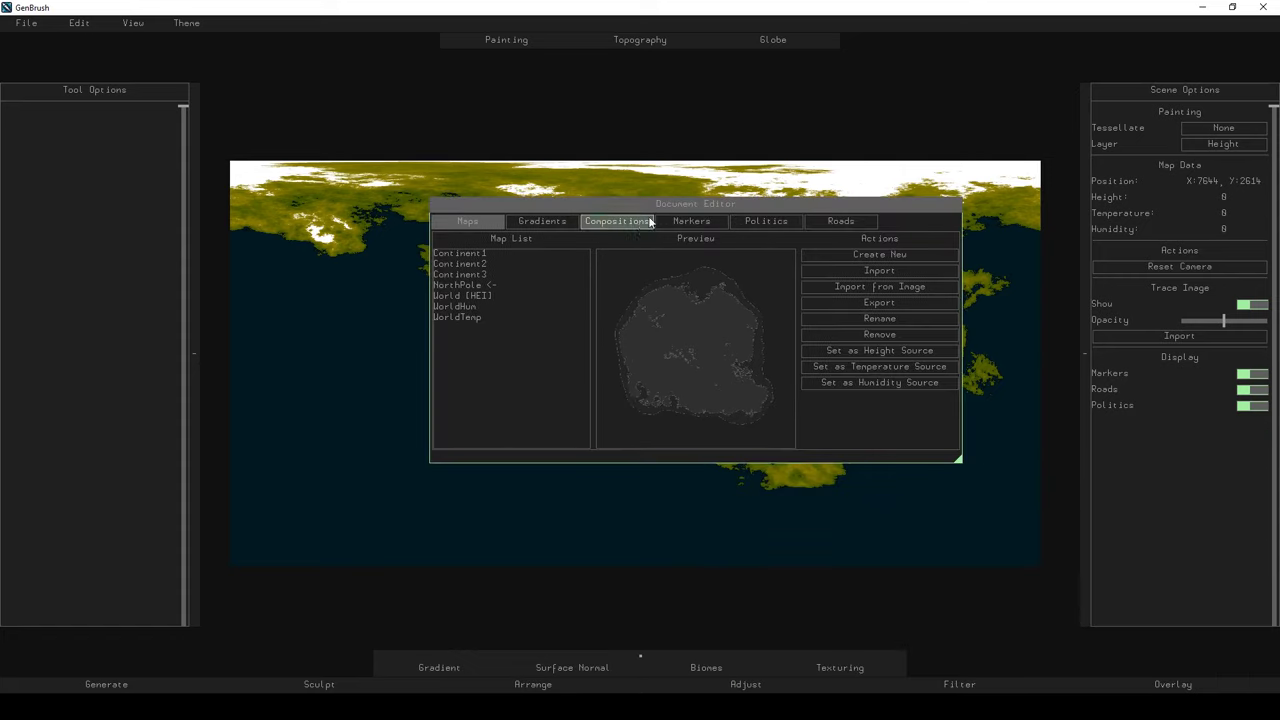
key("Escape")
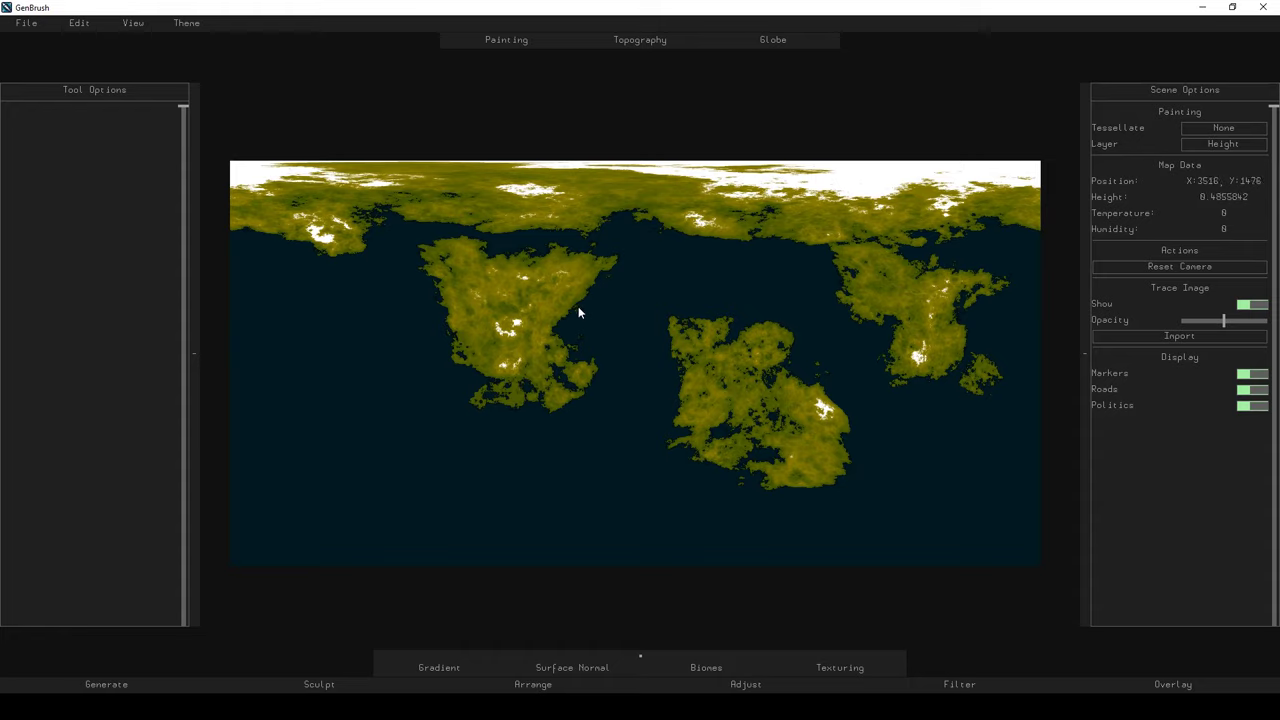
Reopen the document editor and set the Continent1 map as the height source to view it in the scene.
left_click(79, 22)
left_click(110, 45)
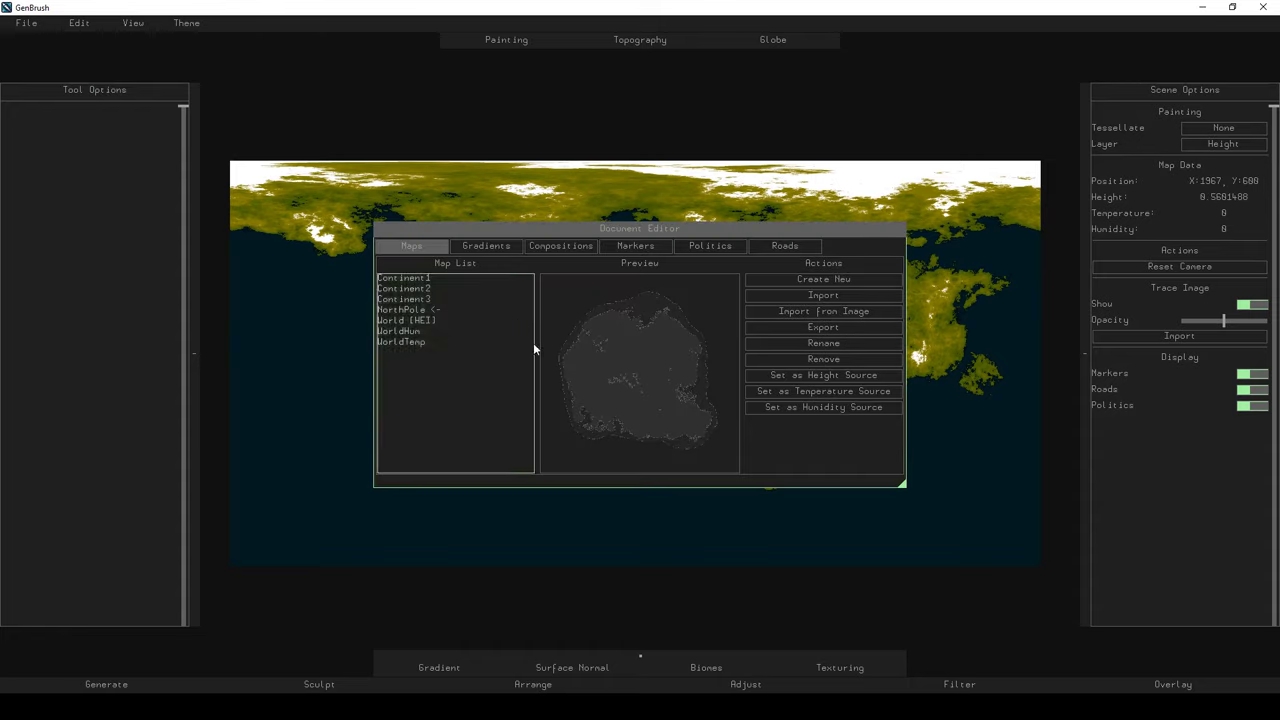
left_click(798, 376)
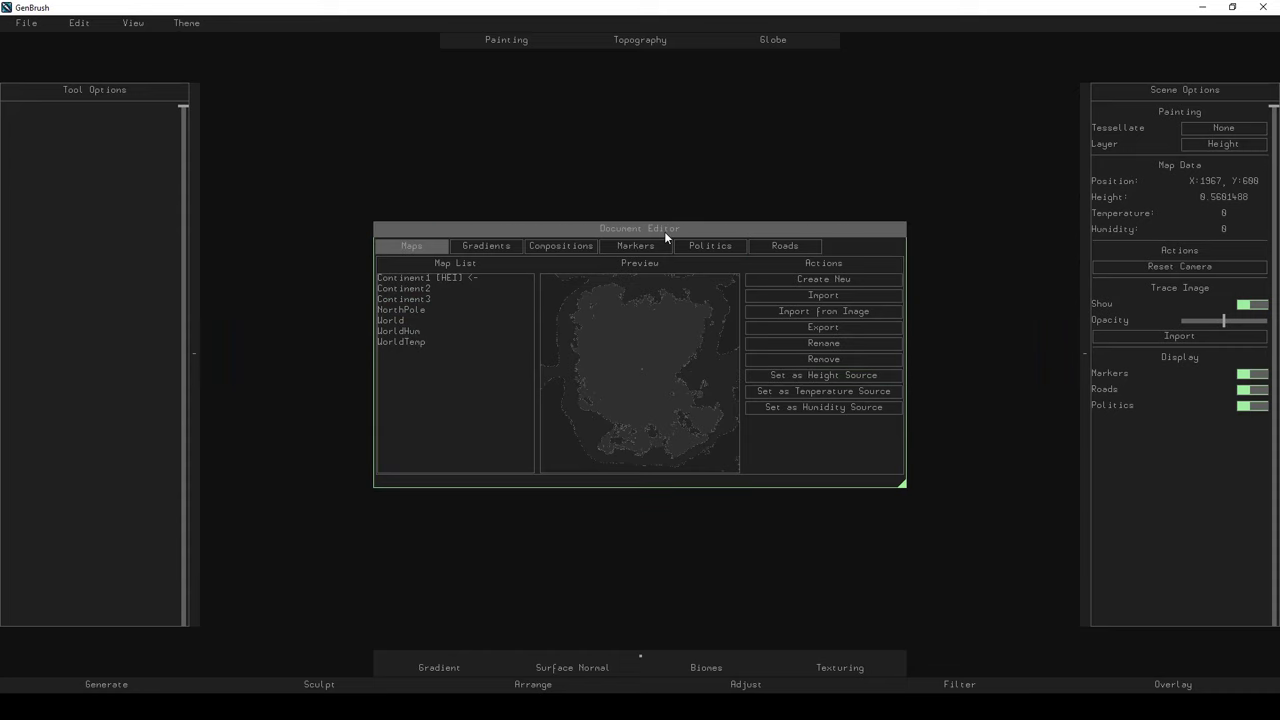
left_click_drag(665, 232, 1008, 294)
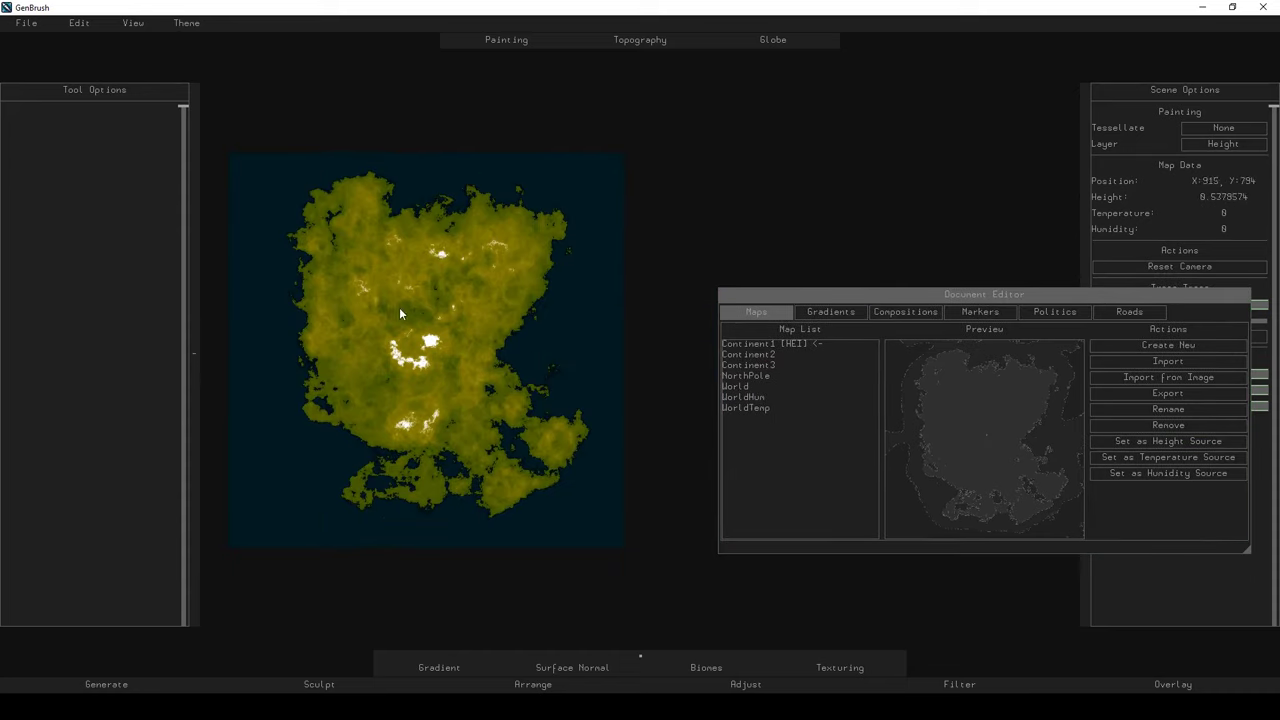
View Continent2 as the height source and make Continent3 the active height source.
left_click(775, 355)
left_click(1166, 442)
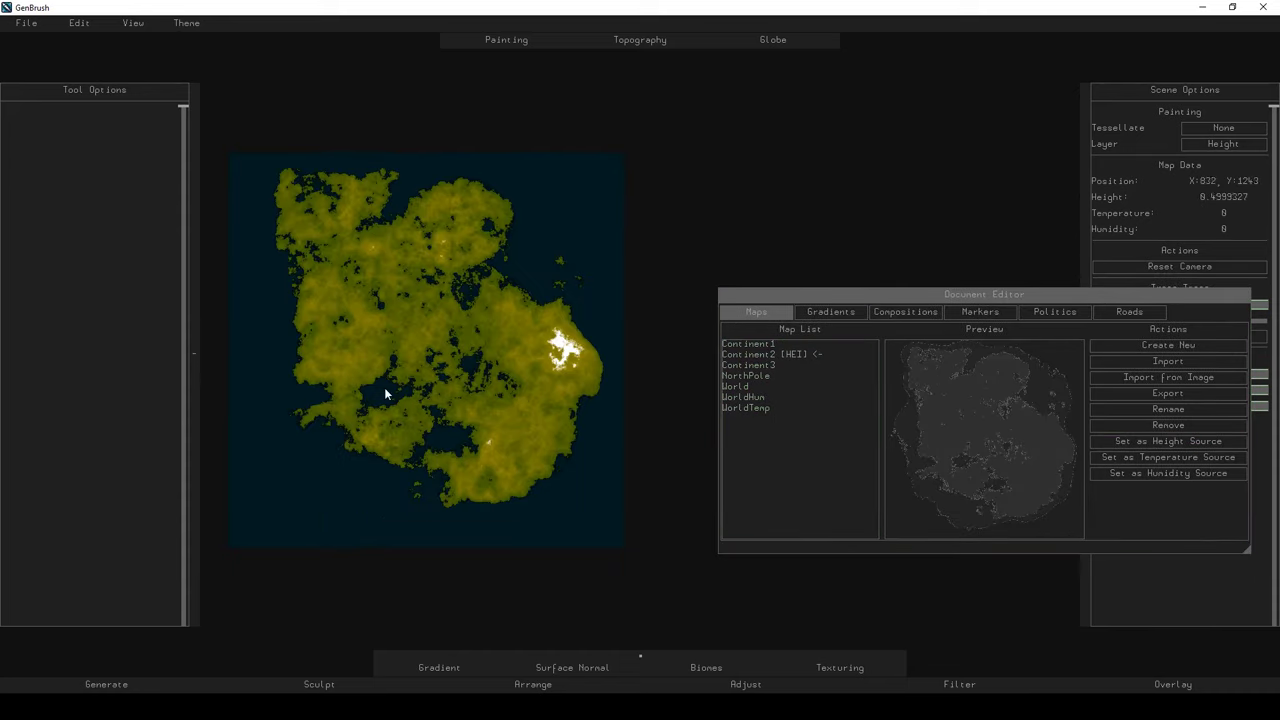
left_click(757, 366)
left_click(1166, 441)
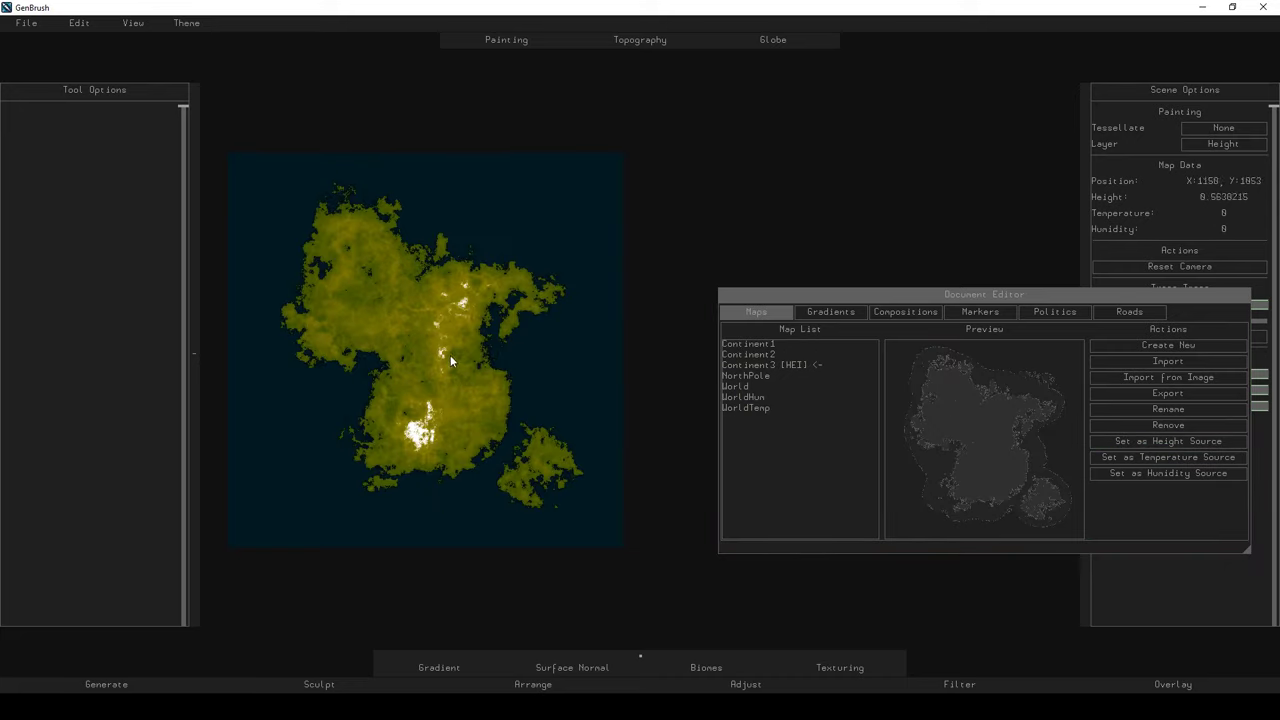
left_click_drag(946, 296, 602, 227)
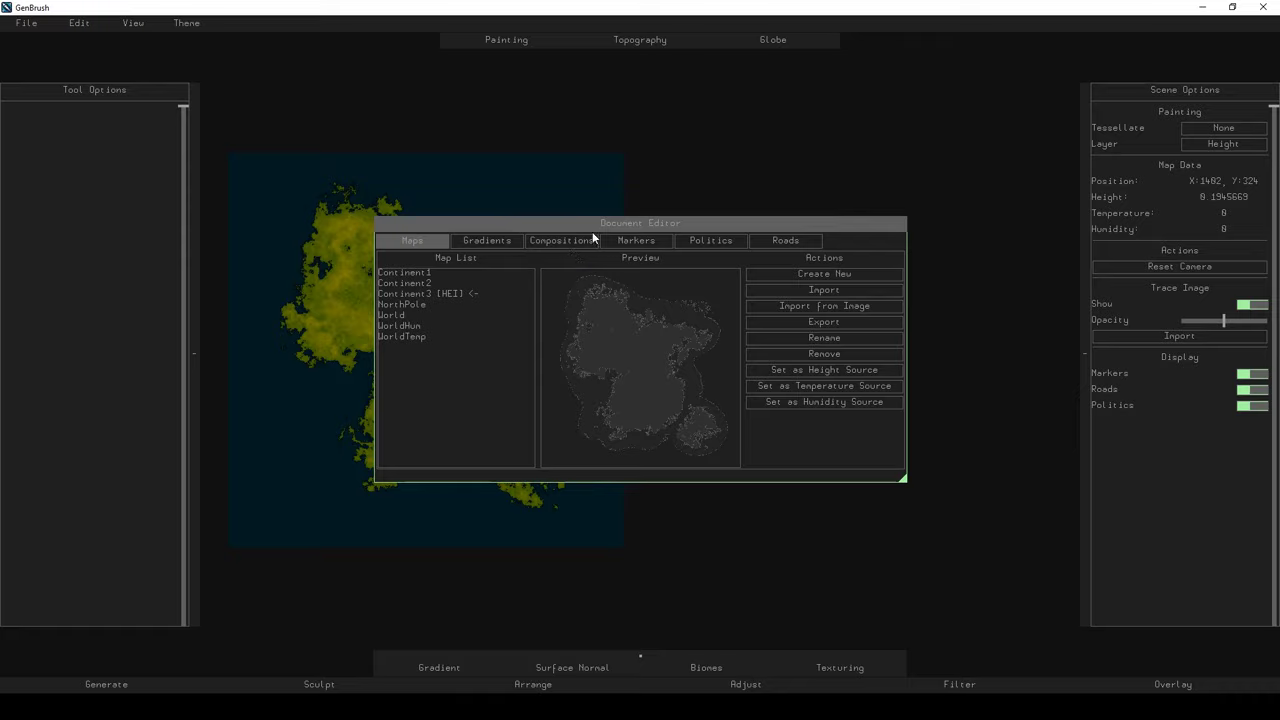
Create a new composition named World in the document editor and select it.
left_click(566, 241)
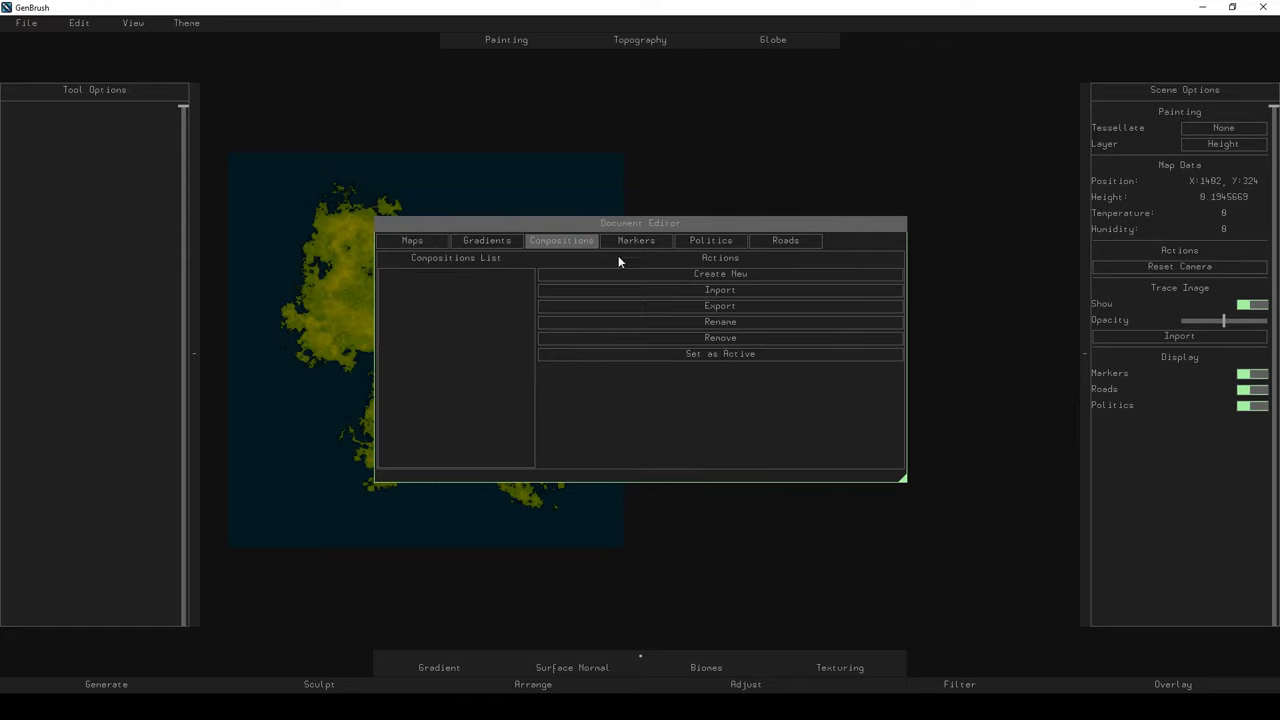
left_click(688, 272)
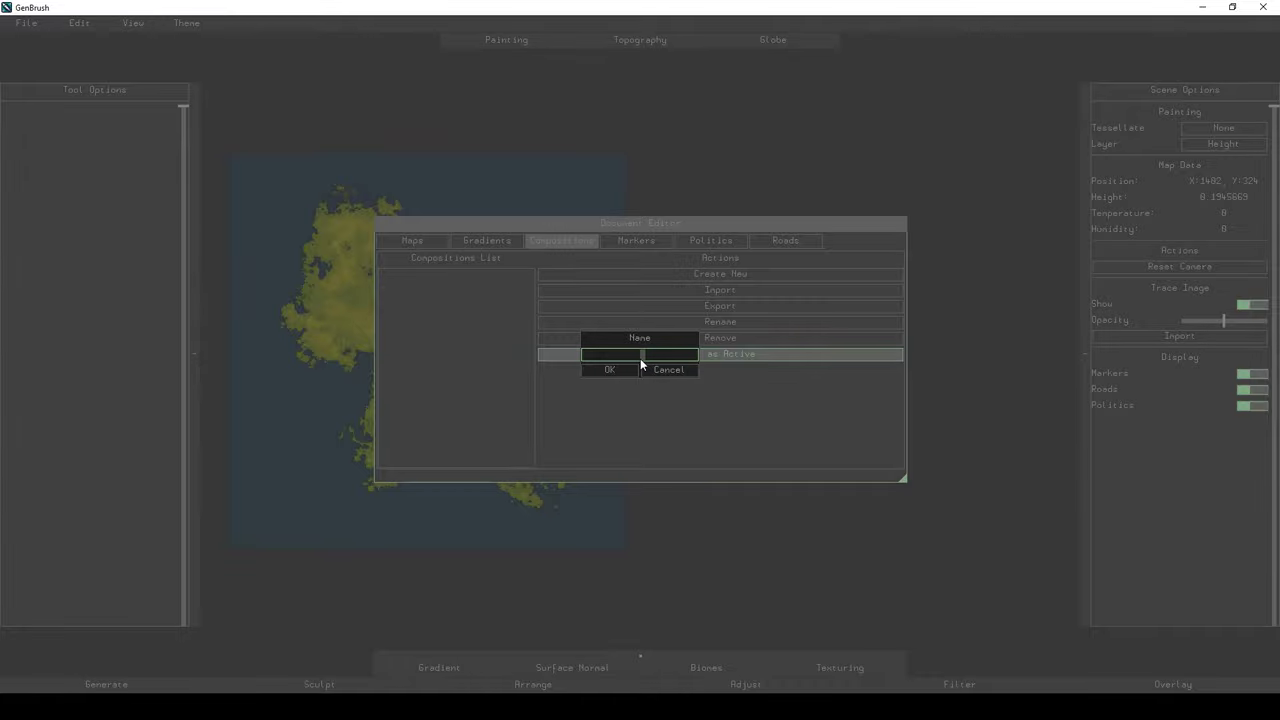
type("World")
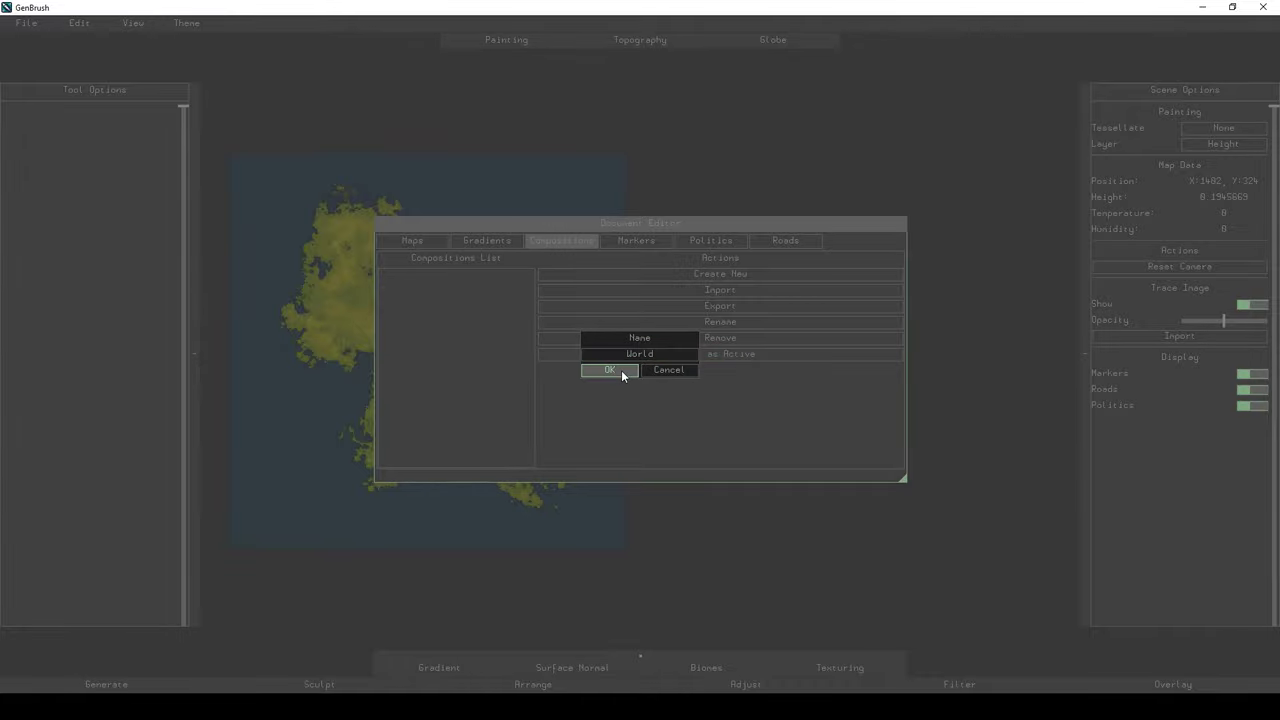
left_click(621, 370)
left_click(427, 277)
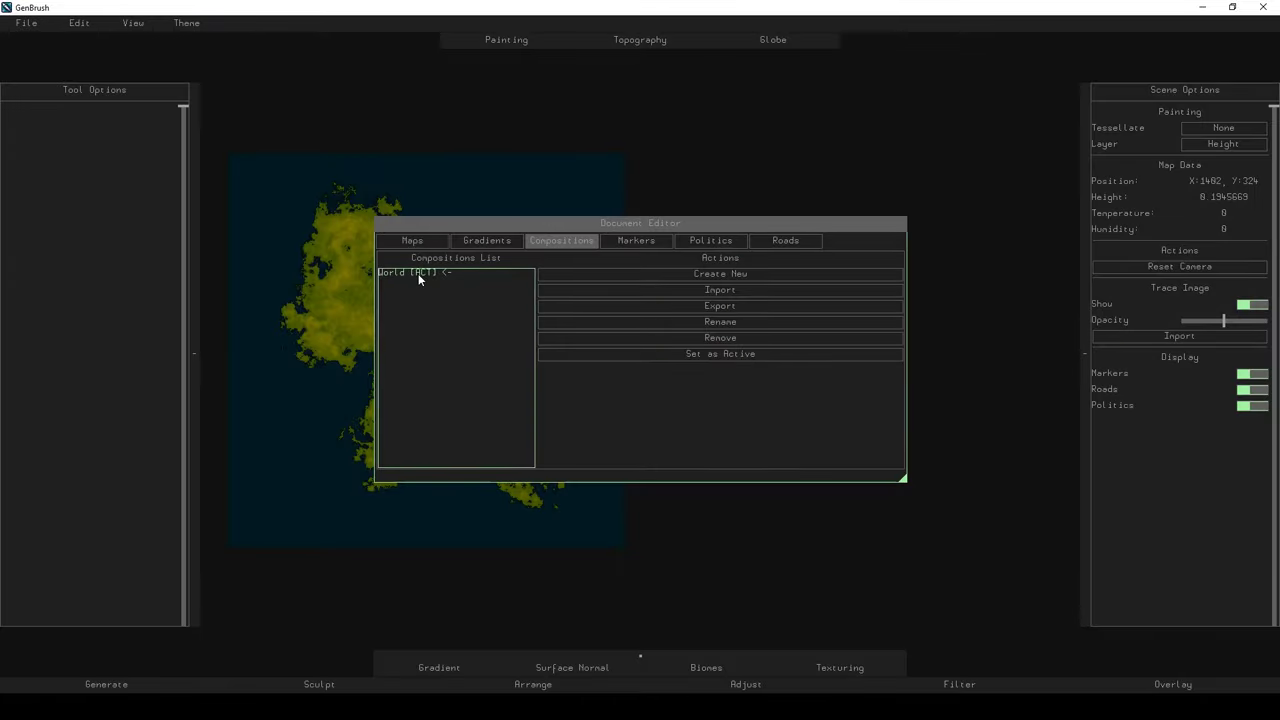
Create a second composition named jhftju and set it as the active composition.
left_click_drag(575, 225, 832, 212)
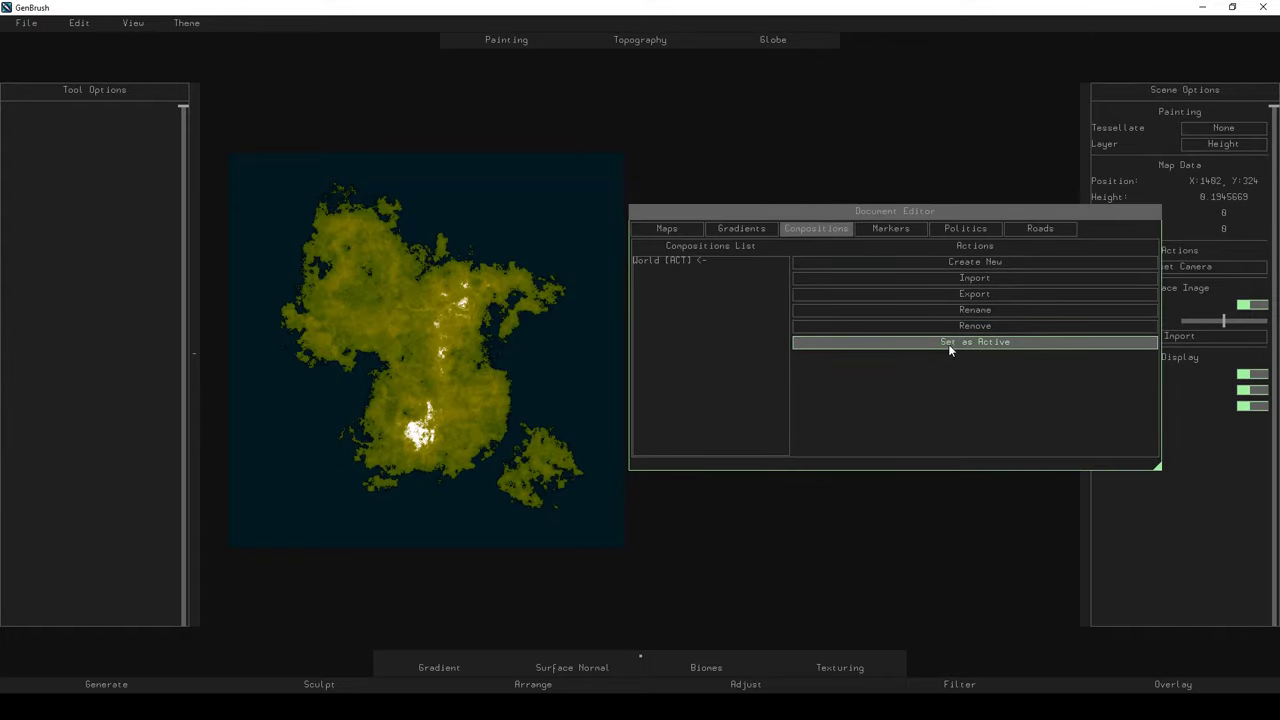
left_click(944, 261)
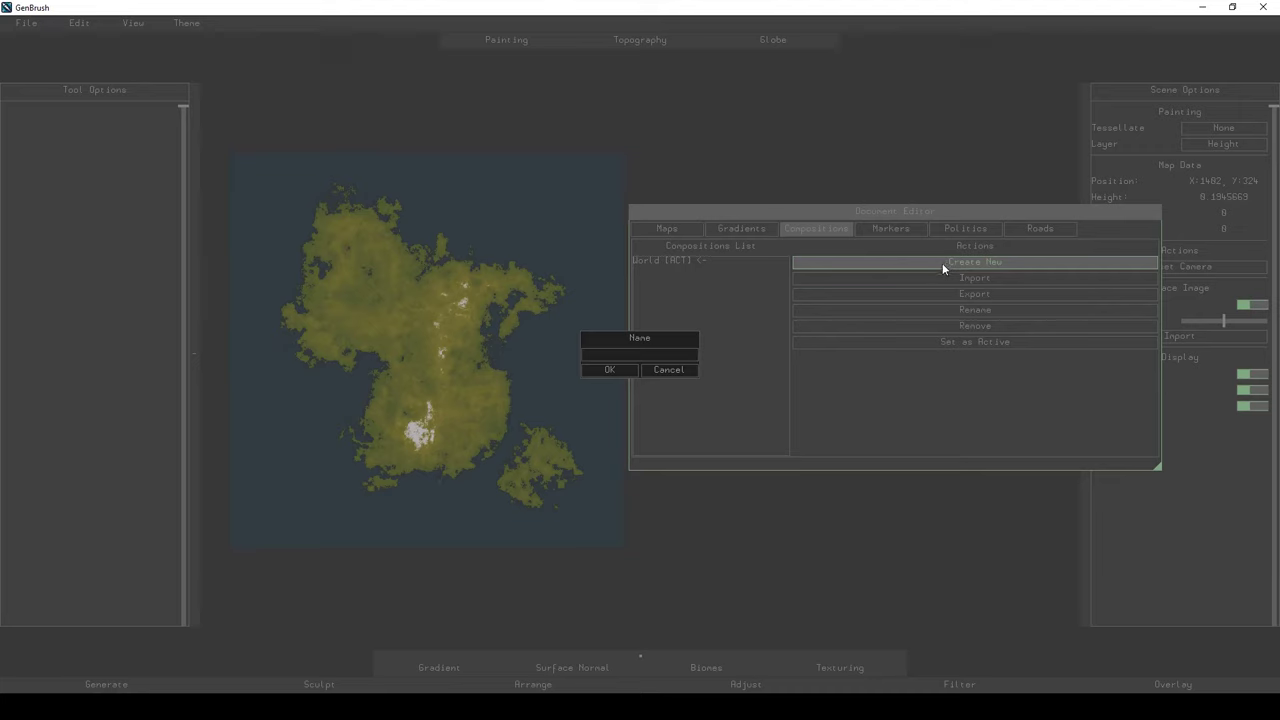
type("jhftju")
left_click(614, 372)
left_click(664, 273)
left_click(930, 342)
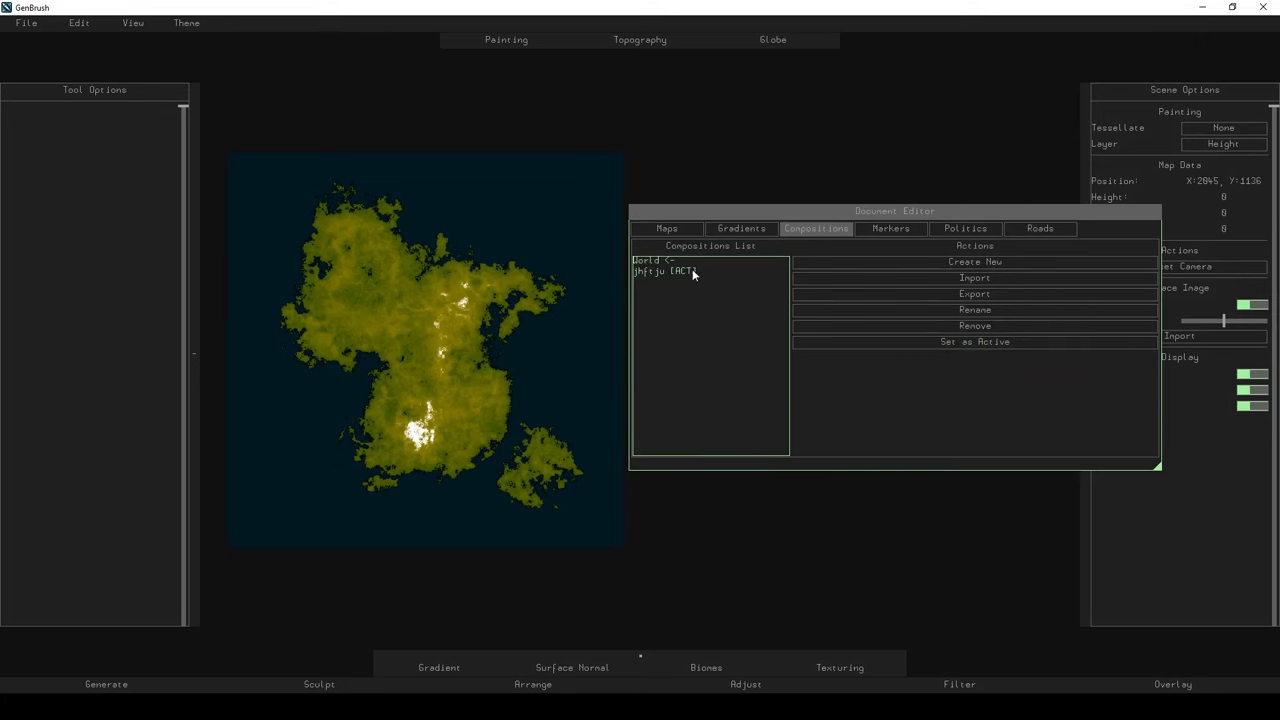
Make World the active composition again and remove the jhftju composition.
left_click(943, 342)
left_click(666, 273)
left_click(990, 326)
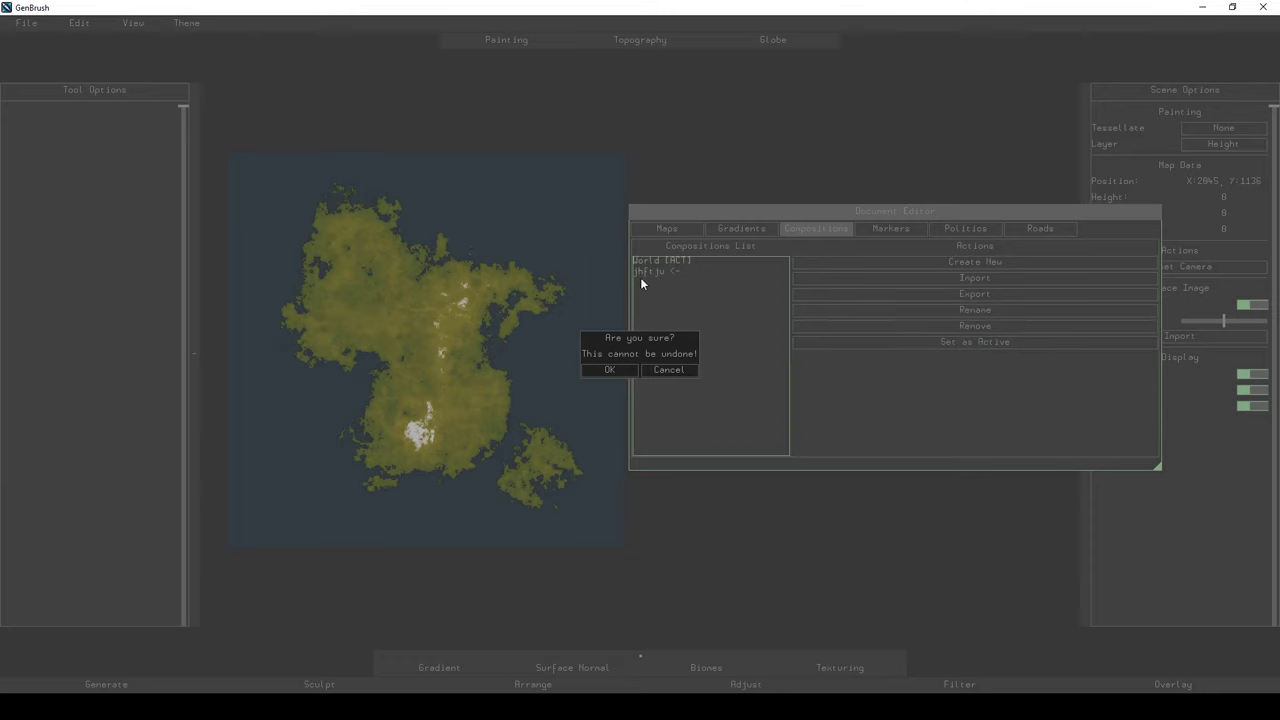
left_click(614, 370)
left_click(663, 260)
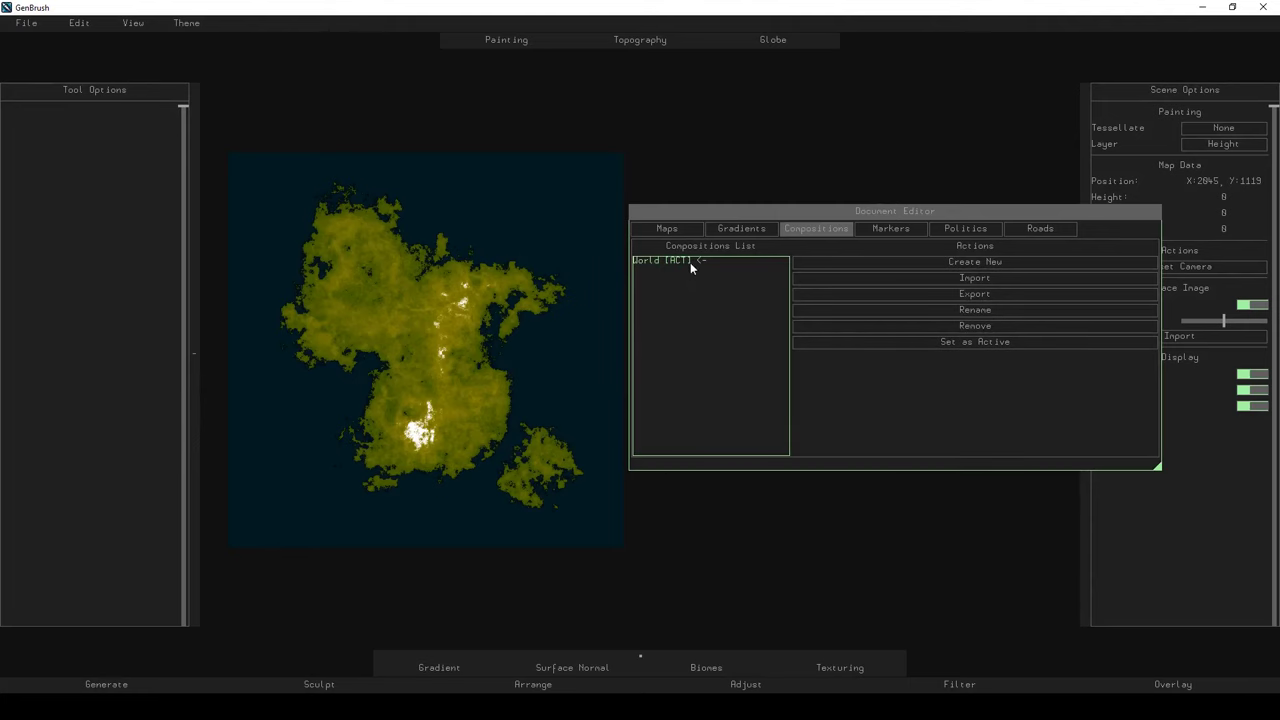
Set the World map as the height source and close the document editor.
left_click_drag(819, 214, 691, 210)
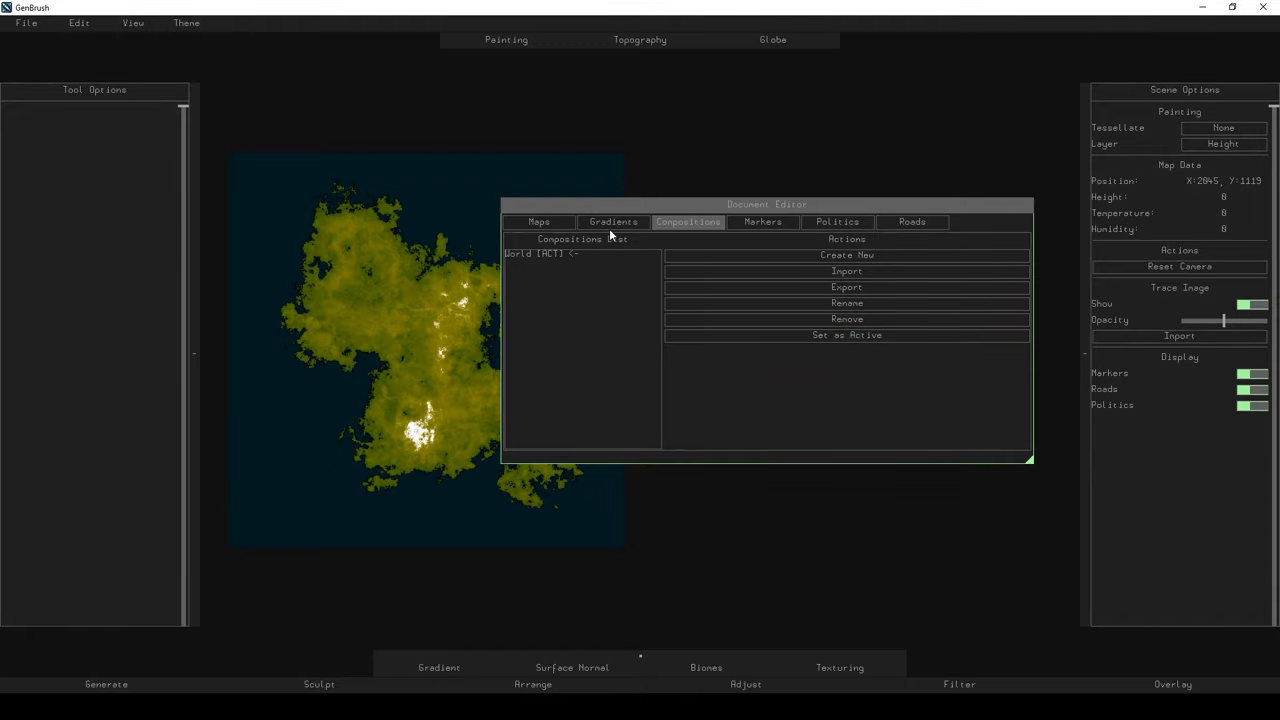
key("Escape")
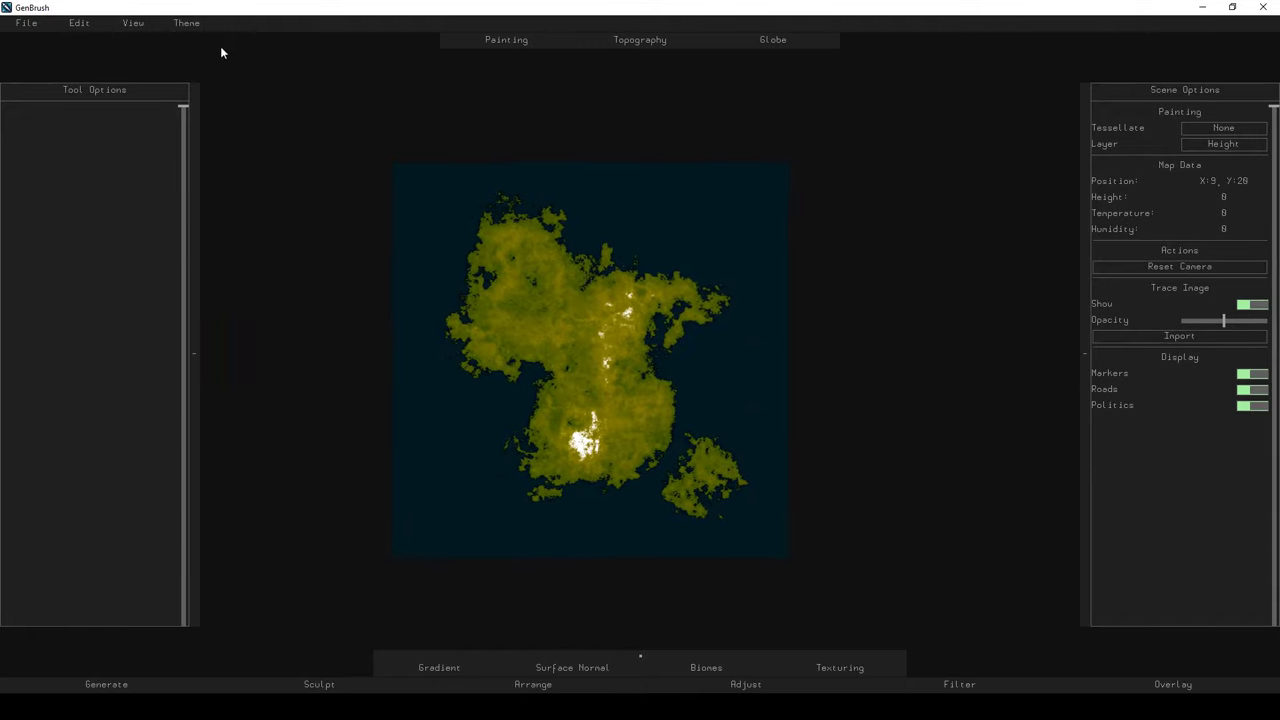
left_click(69, 22)
left_click(95, 36)
left_click(411, 246)
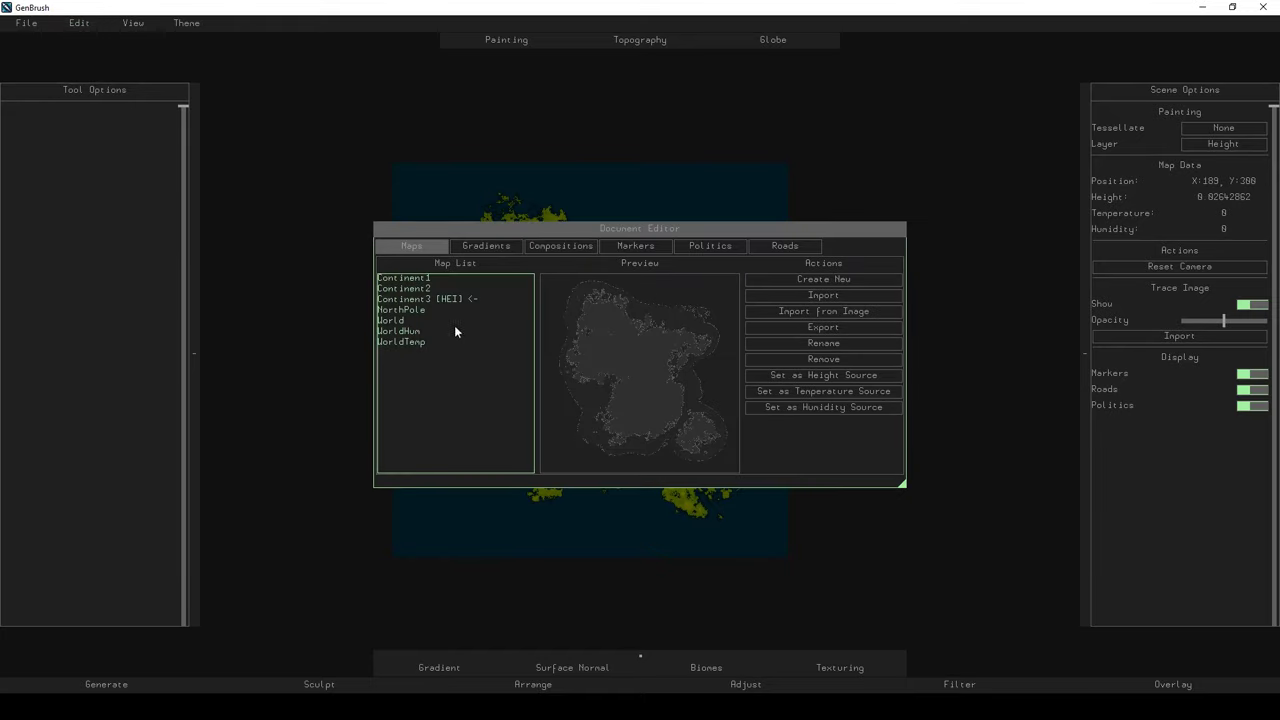
left_click(415, 321)
left_click(823, 375)
key("Escape")
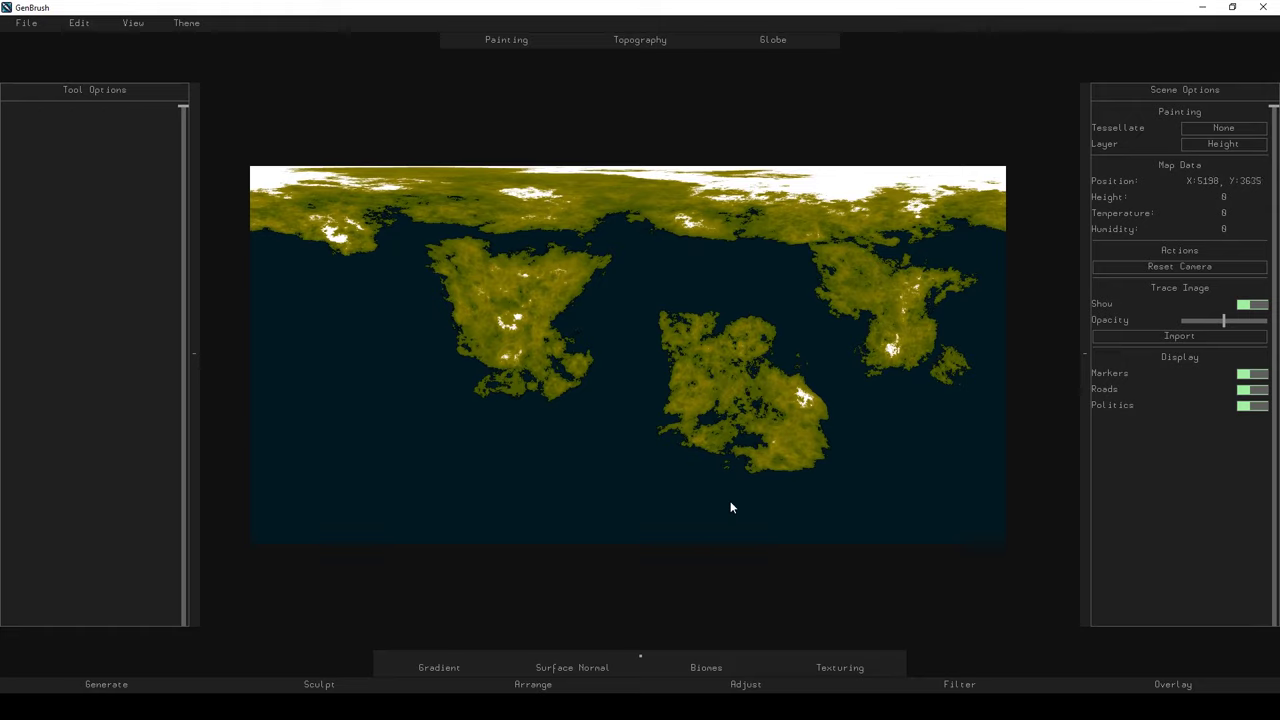
Clear the World map's height by applying the Leveller with value 0 in Replace blend mode.
left_click(657, 688)
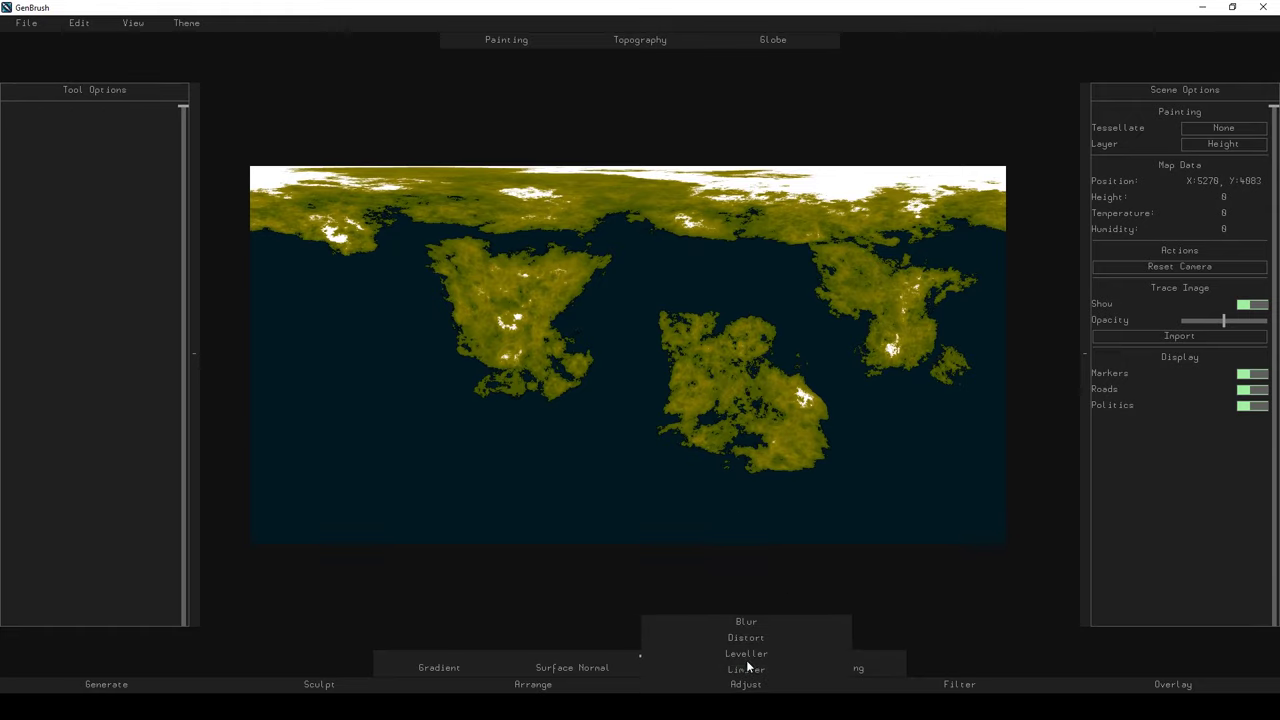
left_click(747, 656)
double_click(148, 141)
type("0")
left_click(115, 175)
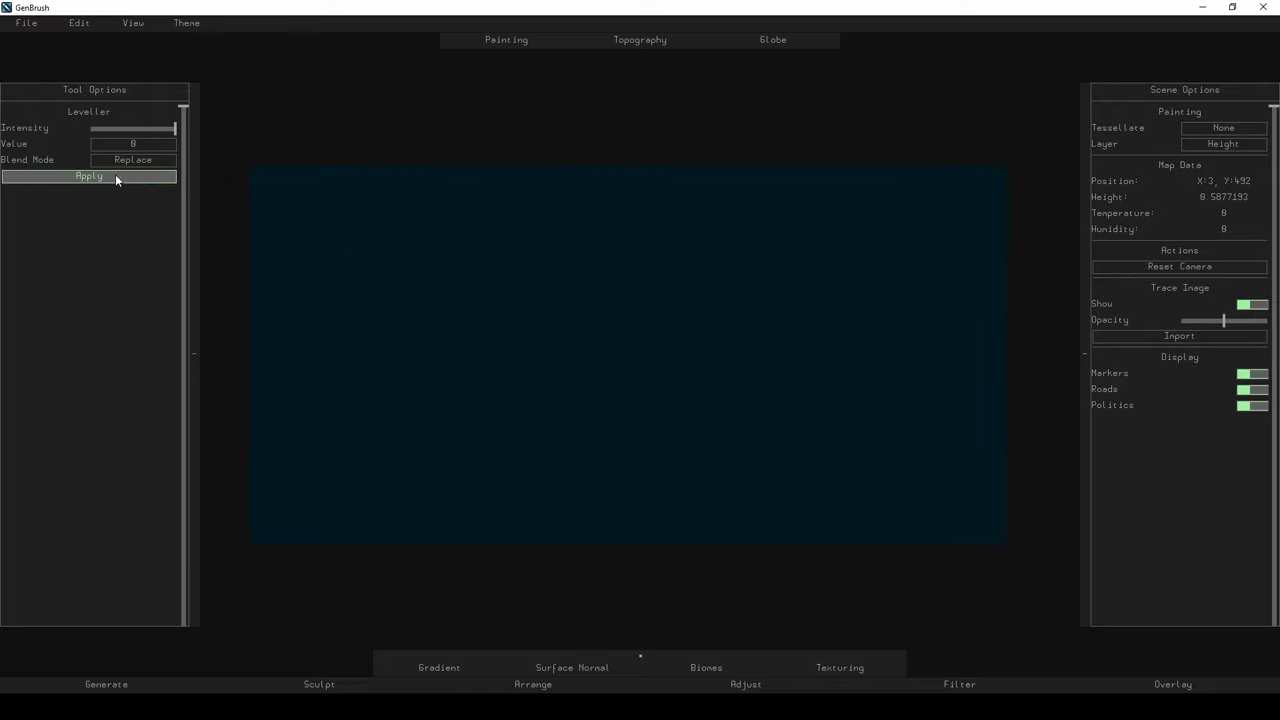
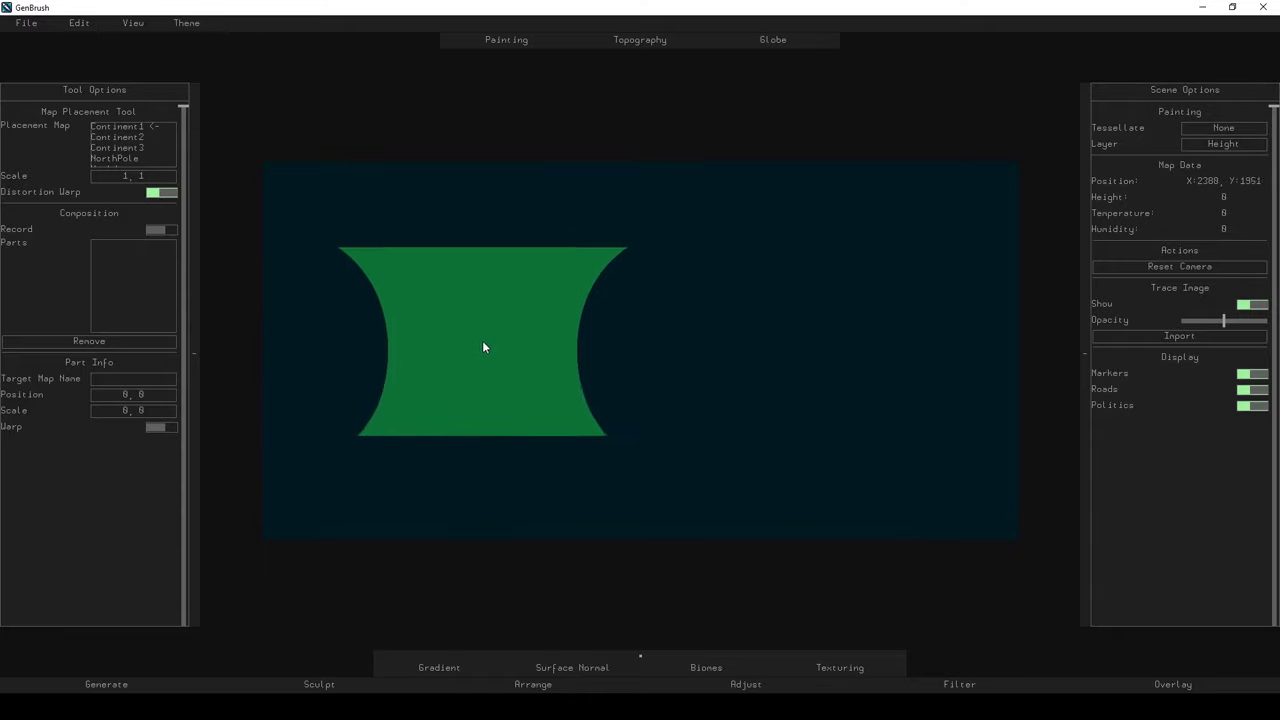
Place distortion-warped copies of Continent1 west of the map's centre, near the north edge and near the south edge.
left_click(484, 354)
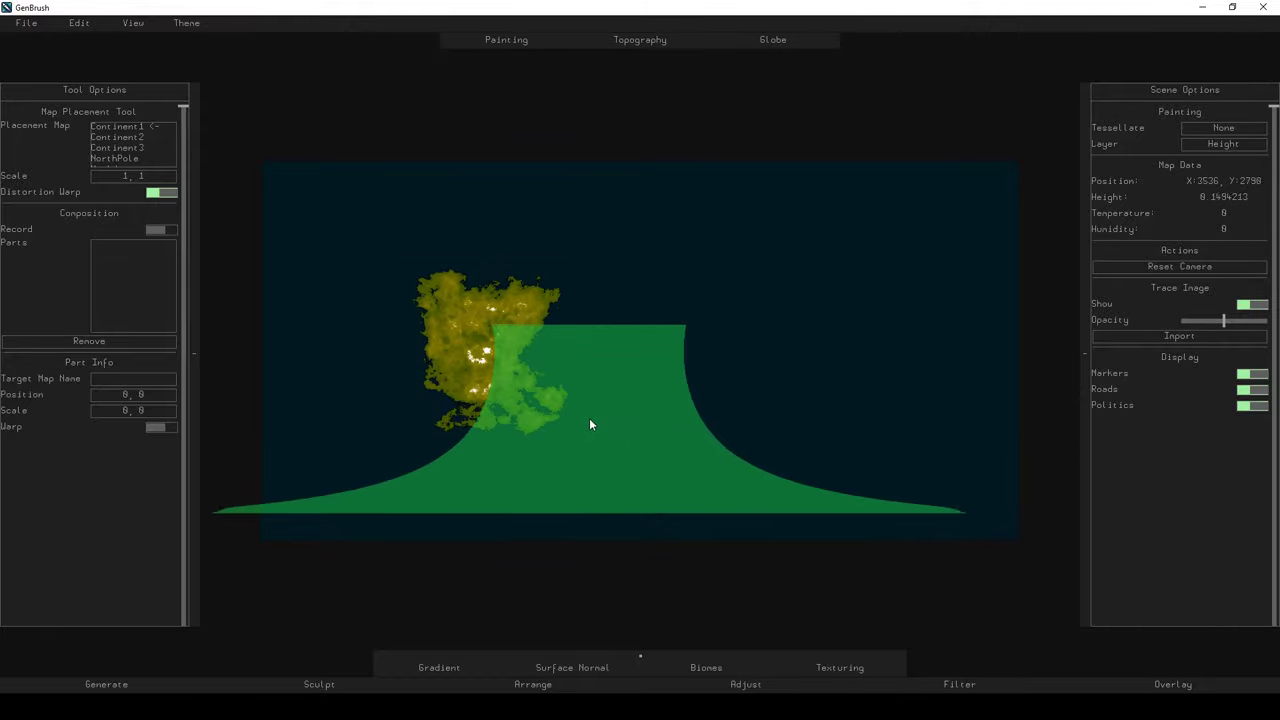
scroll(620, 410, "up", 3)
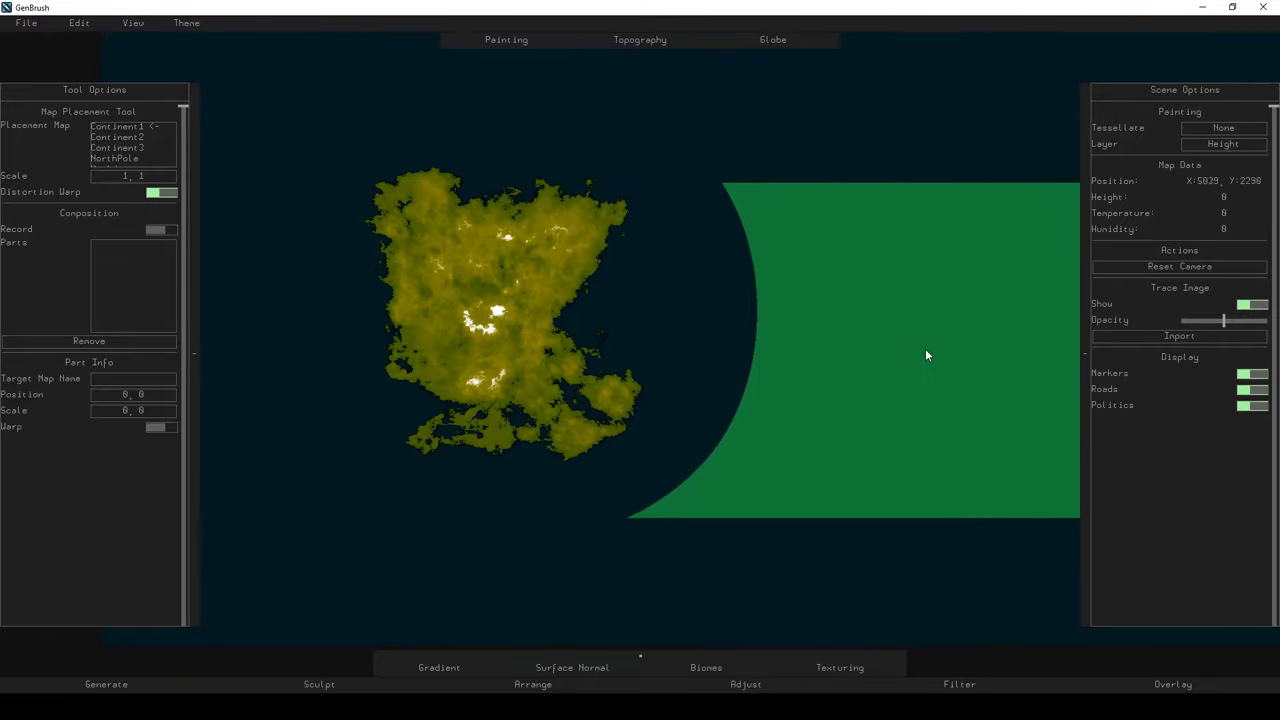
scroll(797, 340, "down", 3)
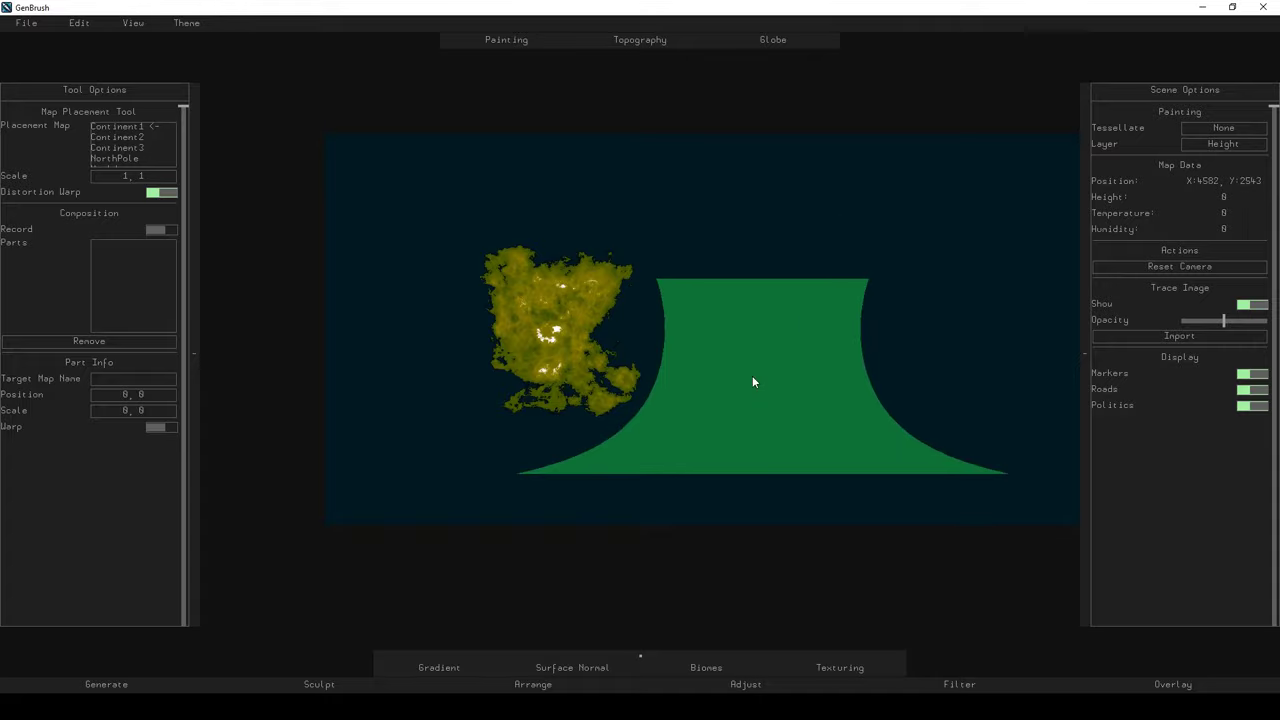
scroll(566, 280, "up", 2)
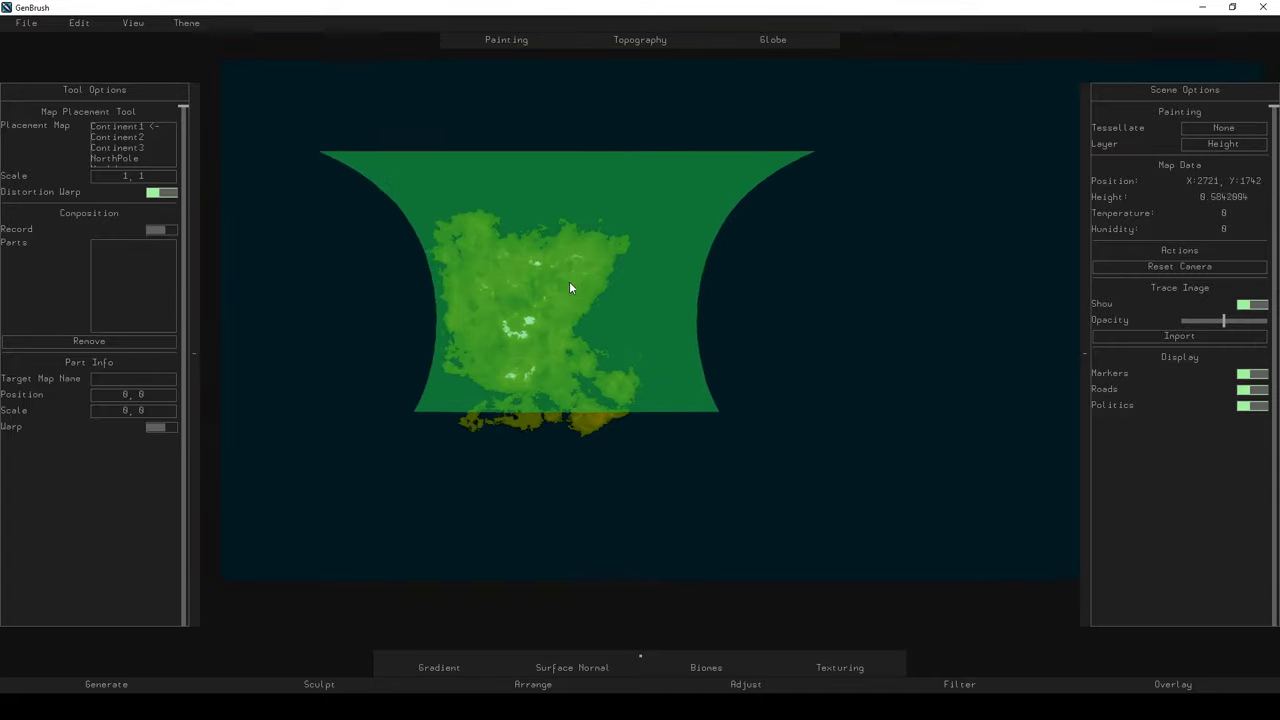
scroll(654, 316, "down", 2)
left_click(742, 244)
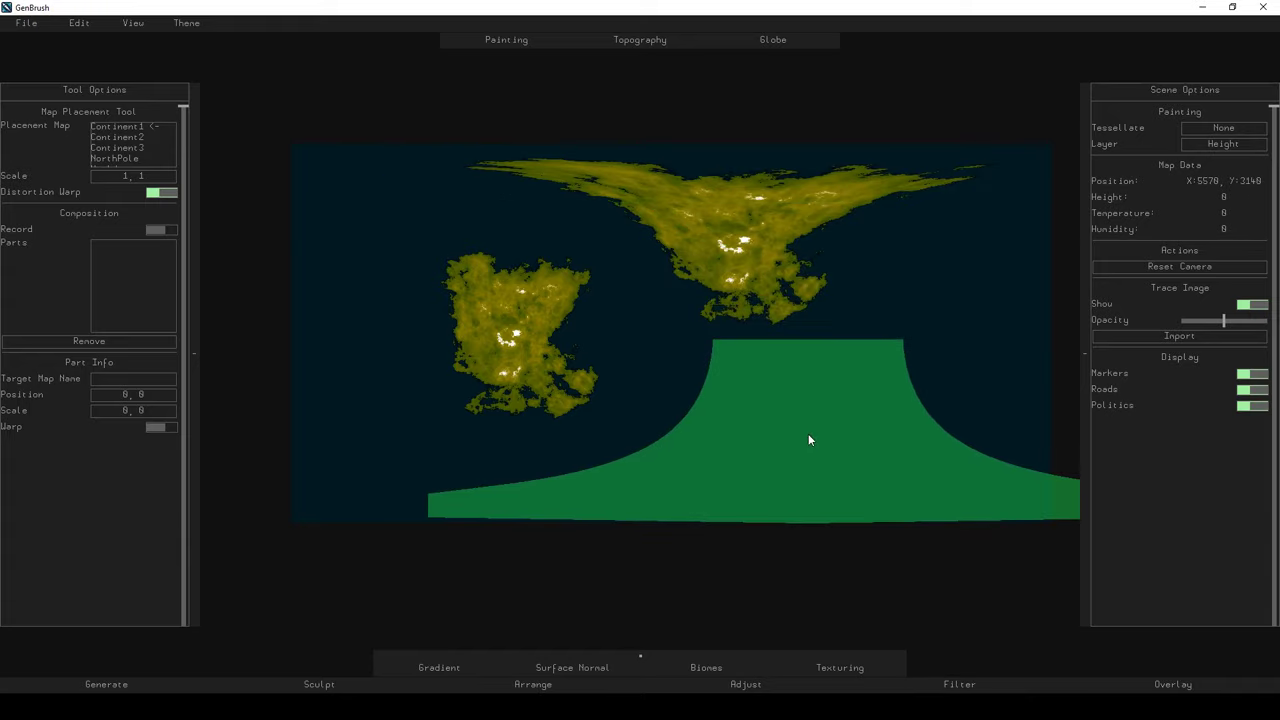
left_click(808, 433)
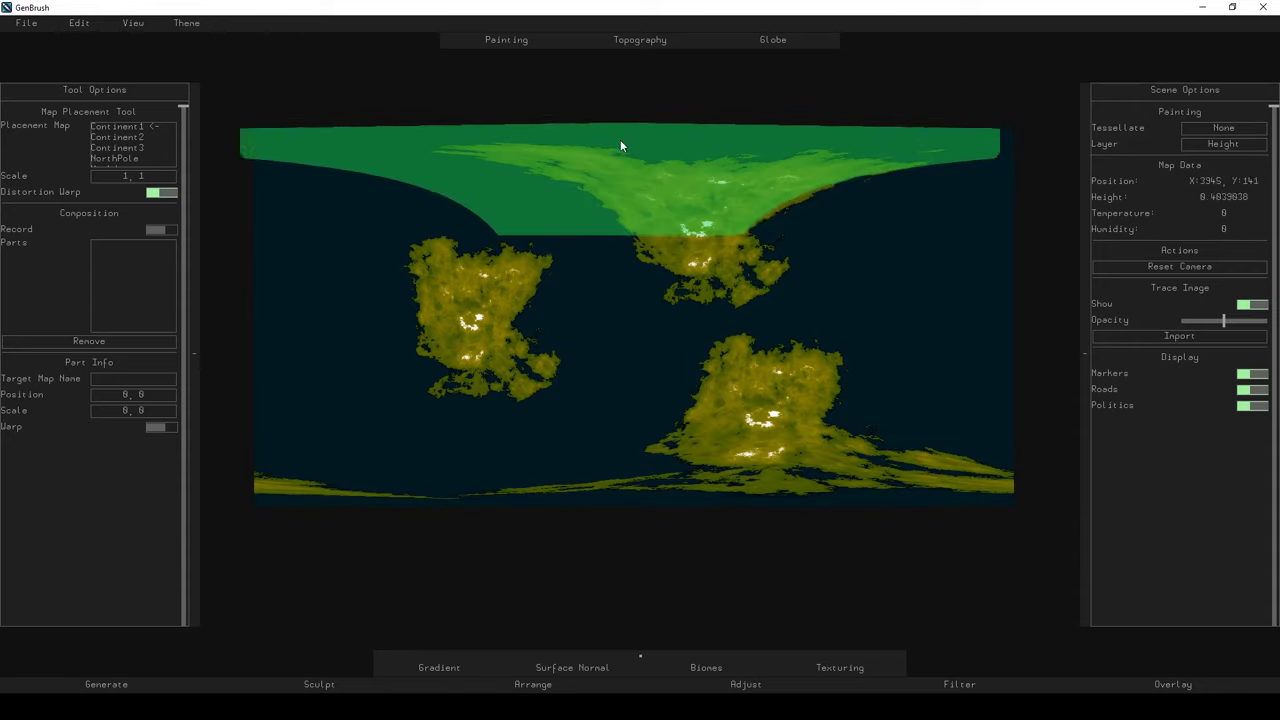
left_click(614, 144)
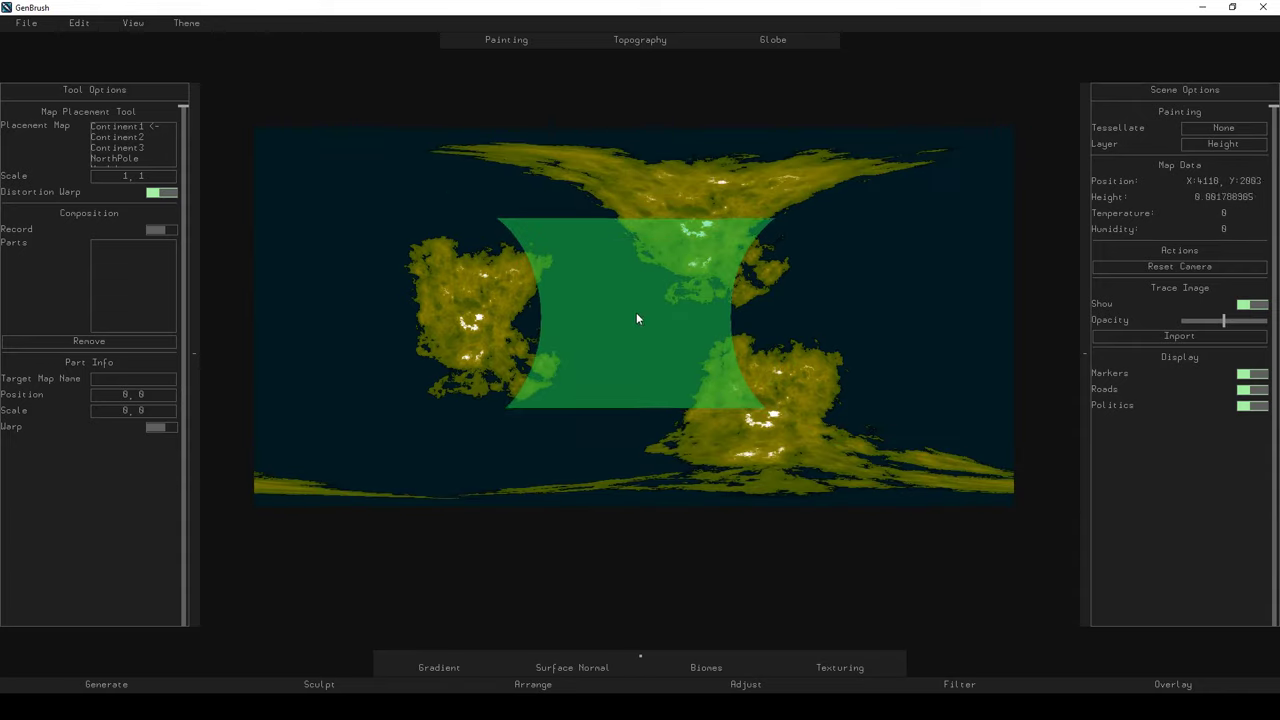
Undo the trial placements of Continent1 on the World map.
key("ctrl+z")
key("ctrl+z")
key("ctrl+z")
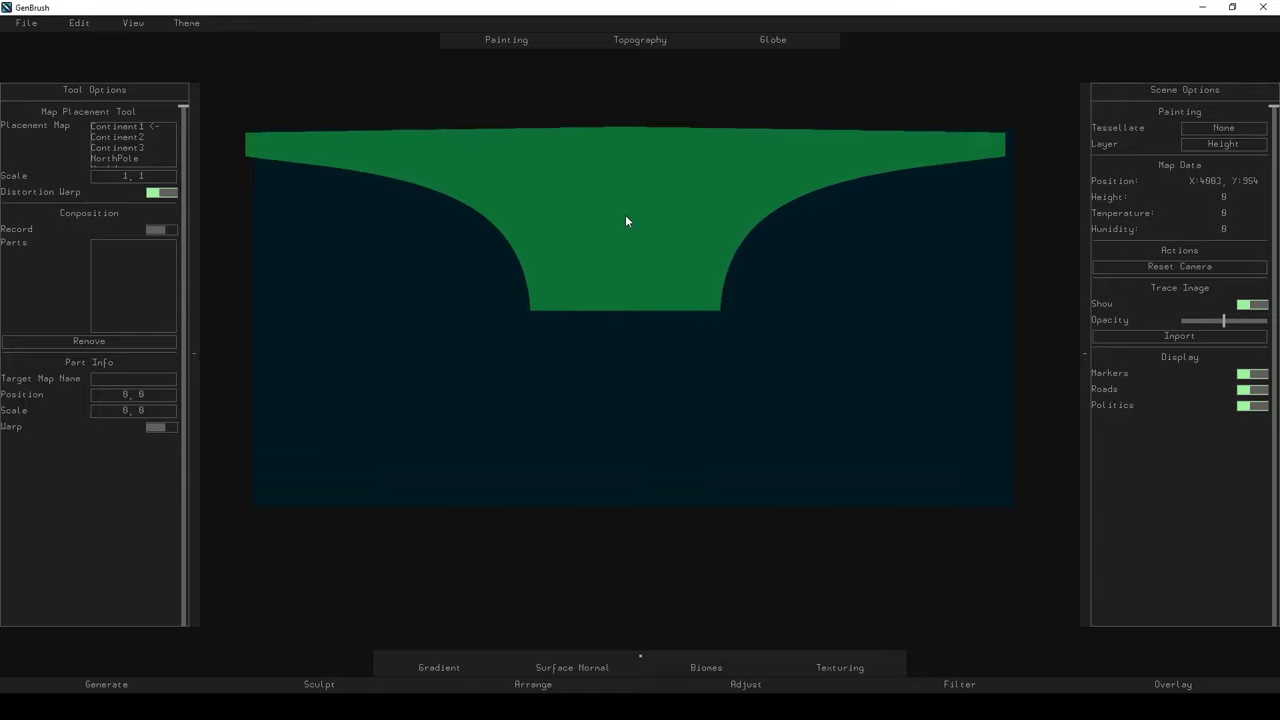
Place Continent1 close to the north pole, inspect its pole distortion on the globe, and return to the painting view.
left_click(628, 171)
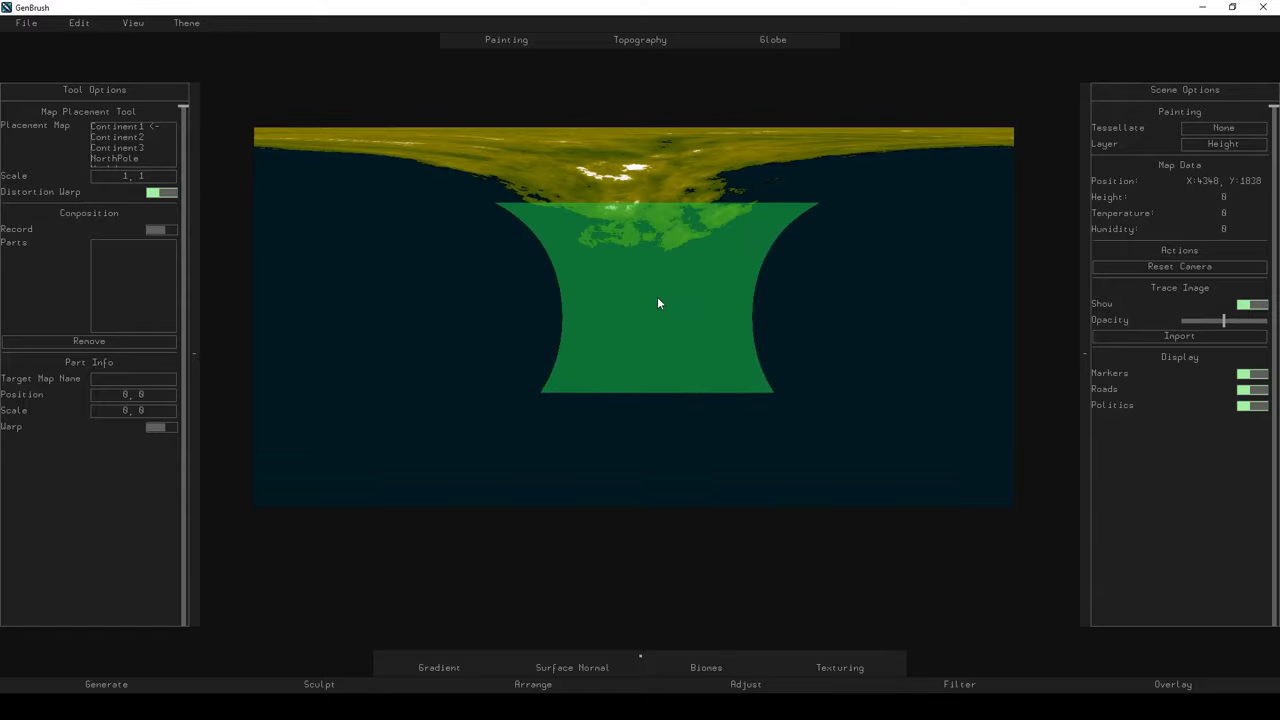
left_click(778, 44)
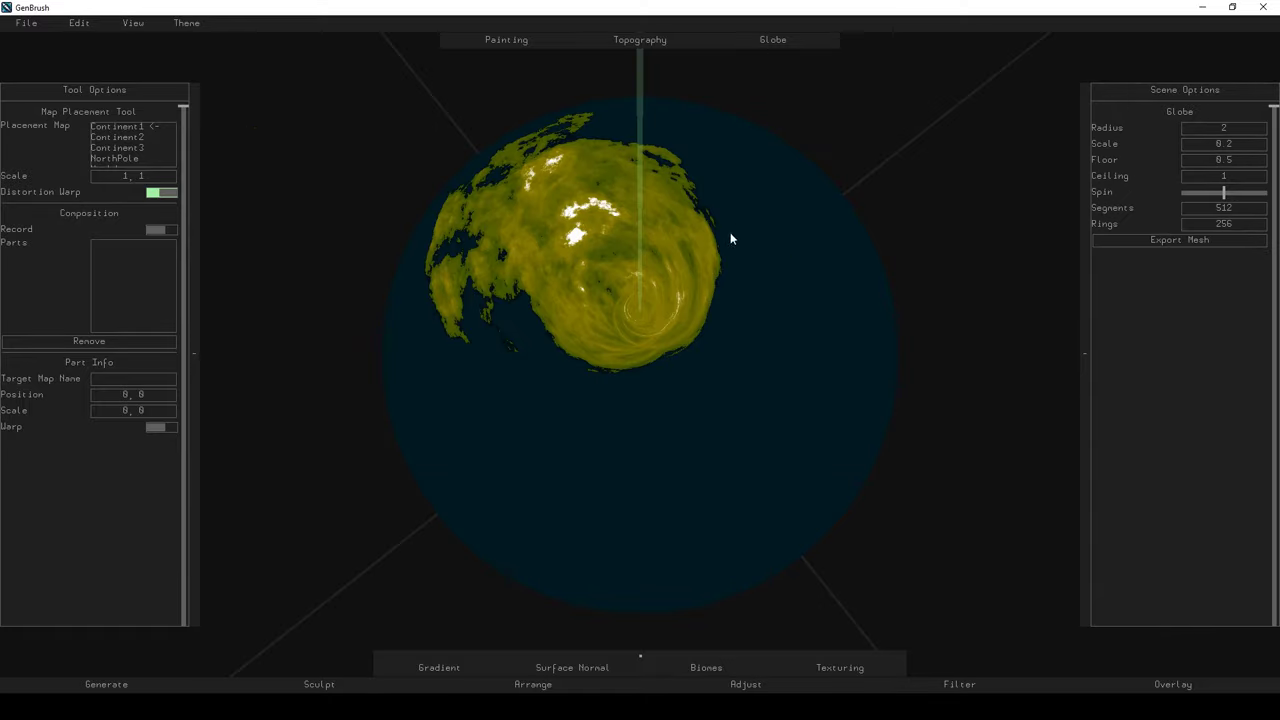
left_click_drag(730, 238, 555, 262)
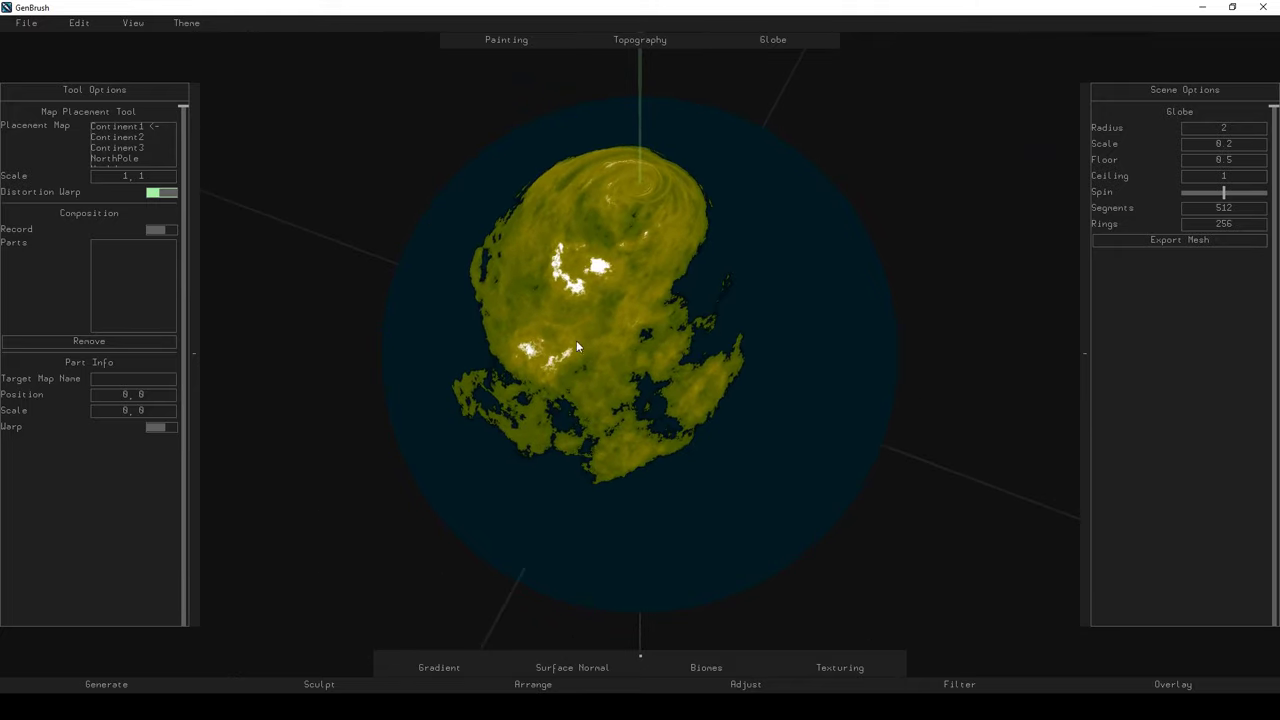
left_click_drag(452, 273, 703, 297)
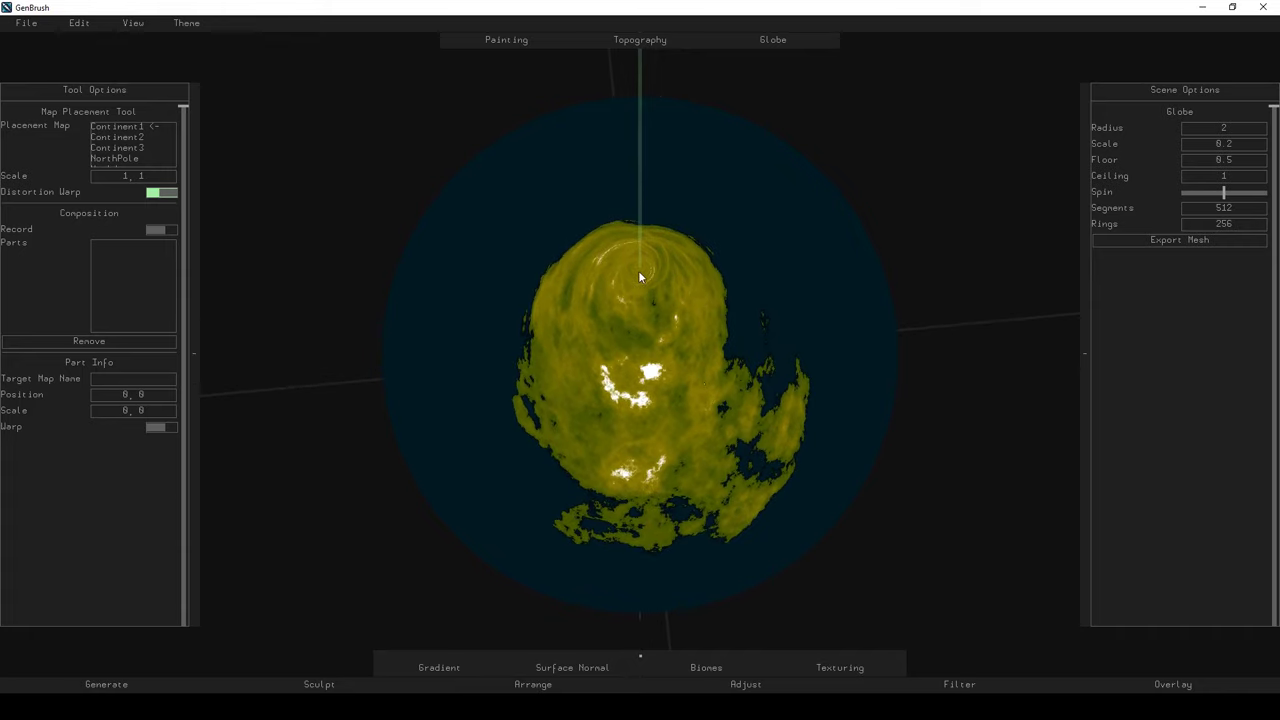
mouse_move(641, 273)
left_mouse_down()
mouse_move(669, 323)
mouse_move(891, 334)
mouse_move(868, 297)
mouse_move(397, 266)
mouse_move(638, 331)
mouse_move(610, 300)
mouse_move(628, 279)
left_mouse_up()
left_click(491, 45)
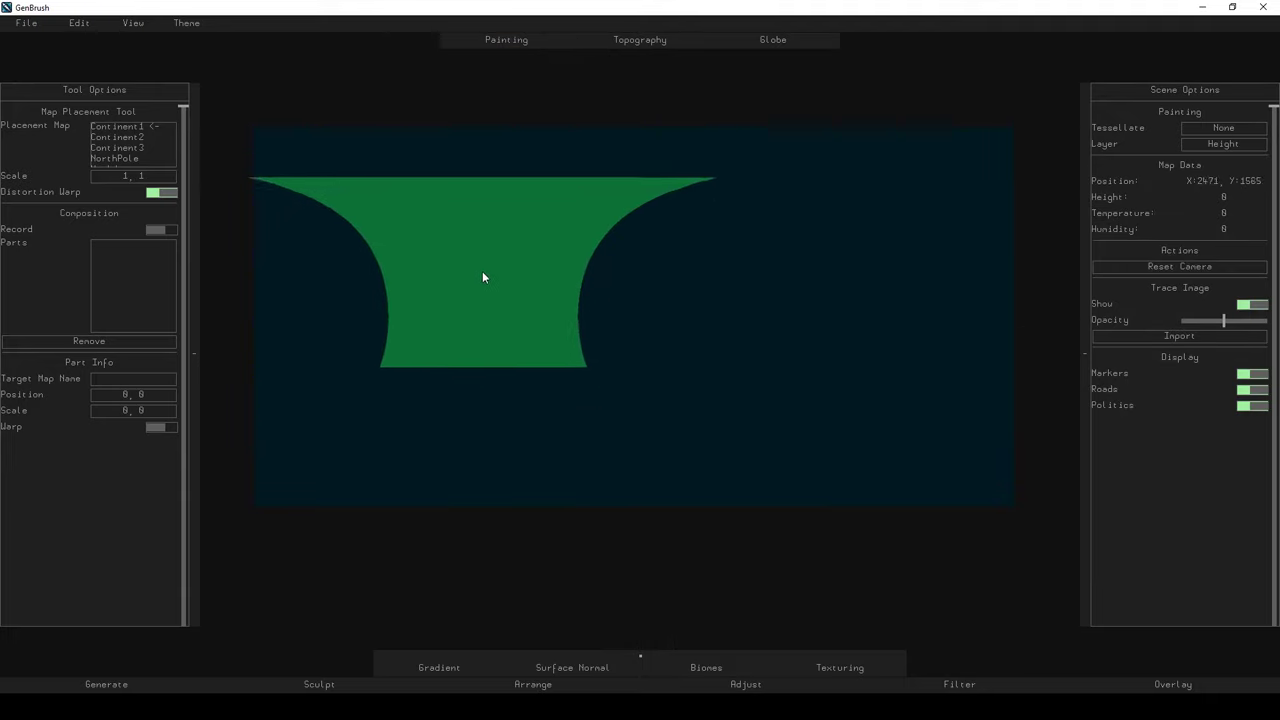
Place Continent1 in the northwest, Continent2 southeast of the map's centre and Continent3 in the northeast, with distortion warp at scale 1, 1.
left_click(481, 287)
left_click(130, 136)
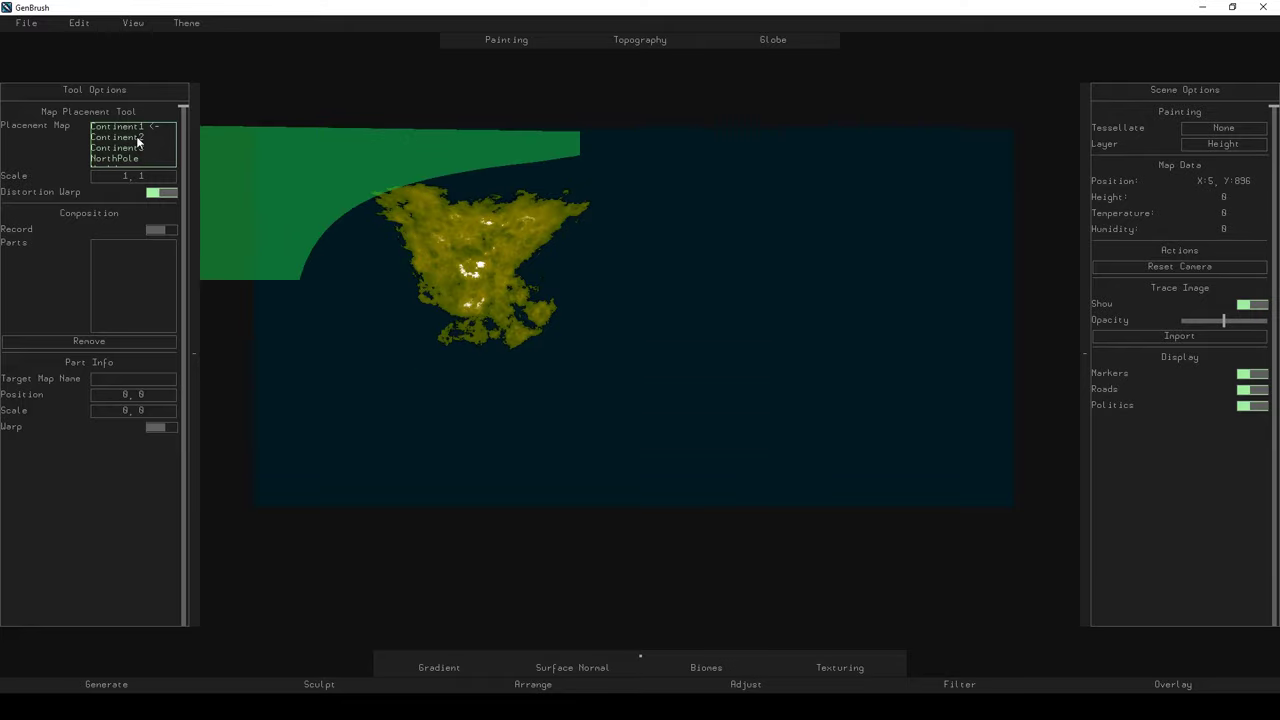
left_click(745, 350)
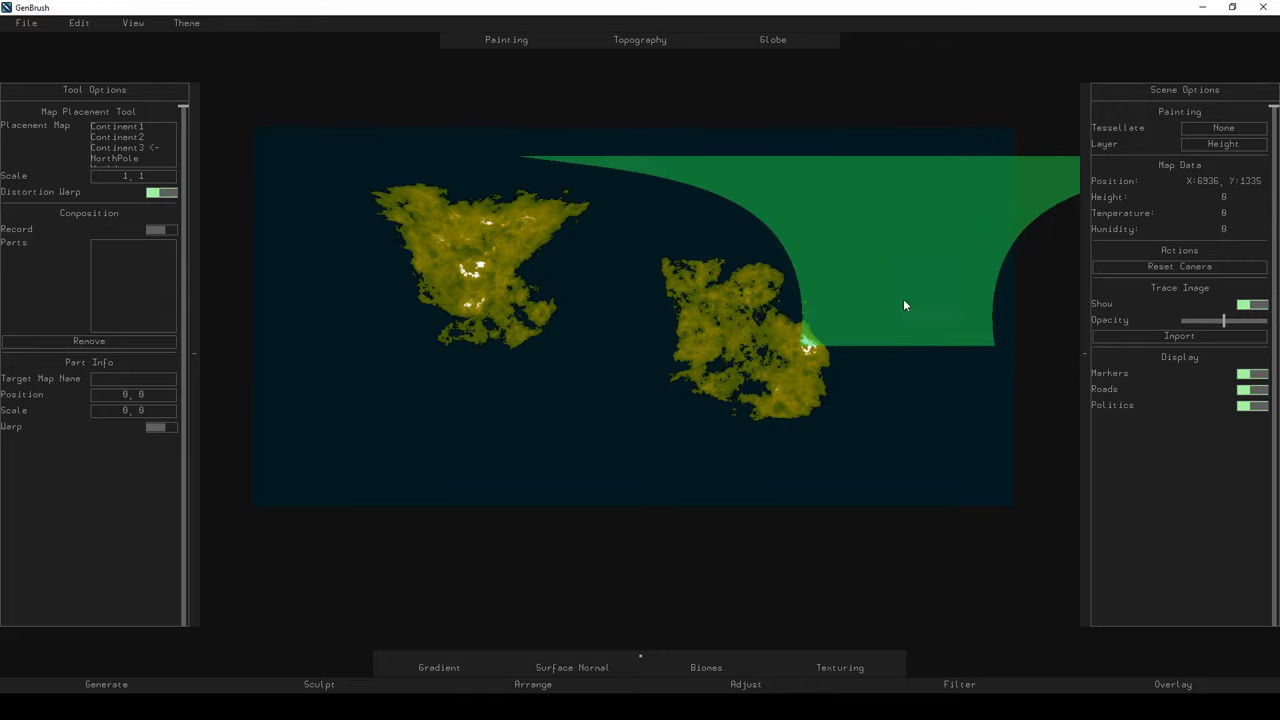
left_click(898, 290)
Inspect the three placed continents on the globe and return to the painting view.
left_click(769, 44)
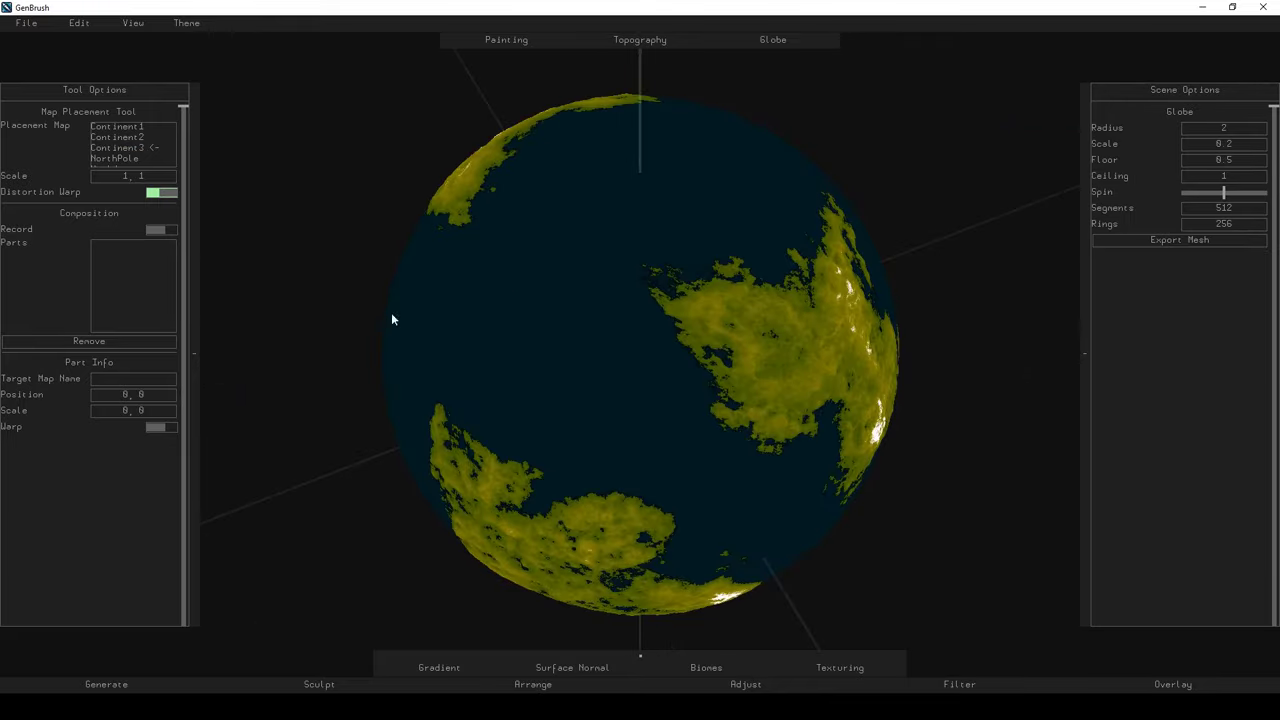
mouse_move(772, 327)
left_mouse_down()
mouse_move(450, 333)
mouse_move(706, 358)
mouse_move(384, 227)
mouse_move(725, 337)
left_mouse_up()
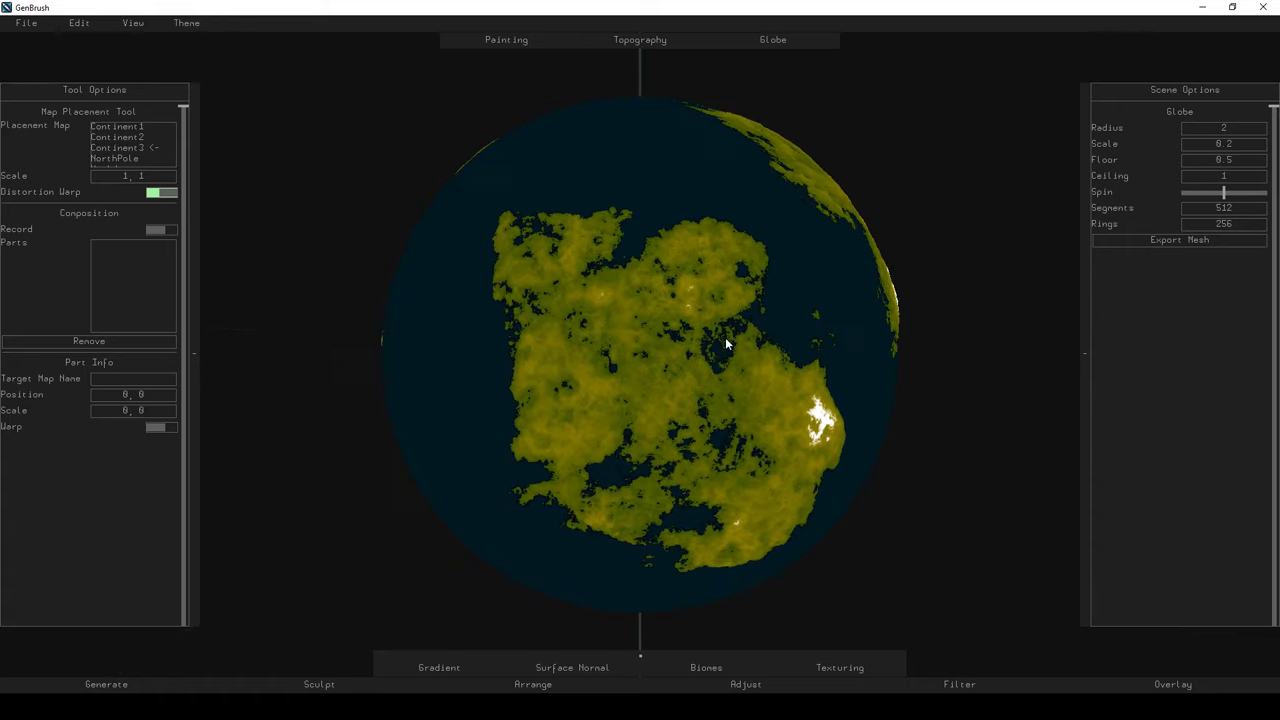
left_click(506, 41)
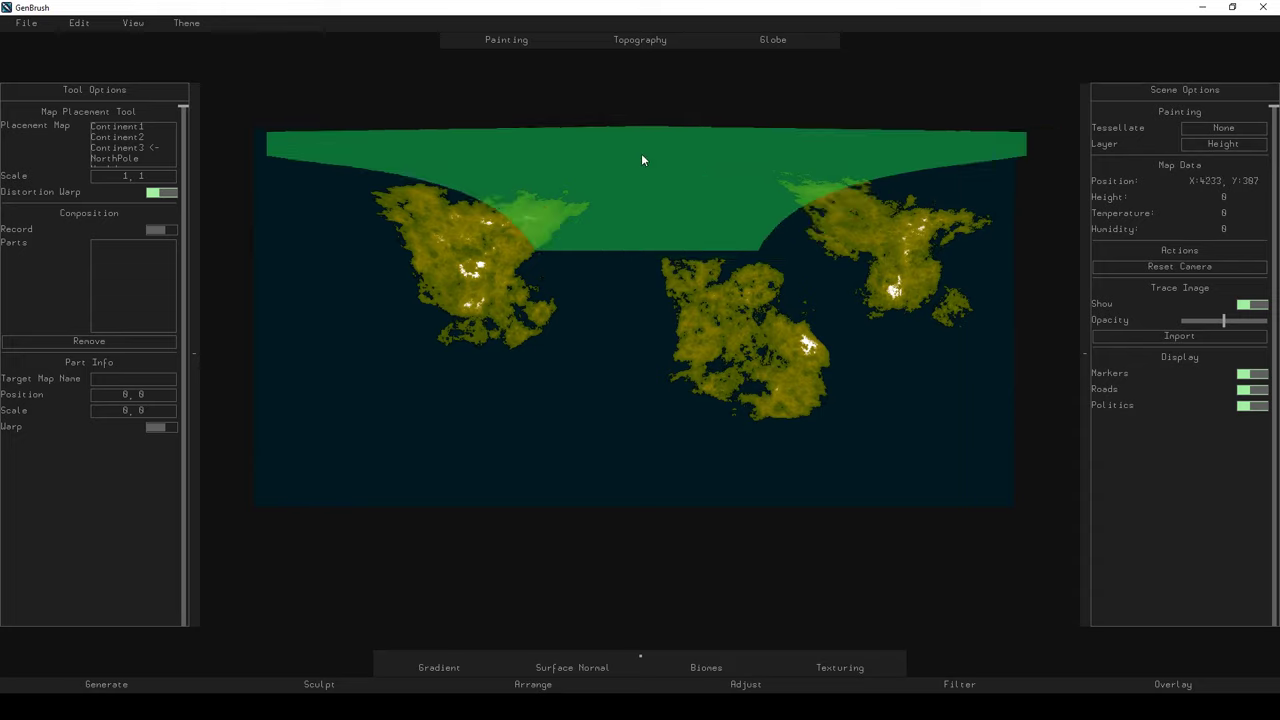
Place the NorthPole map along the north edge, check it on the globe, and return to the painting view.
left_click(117, 159)
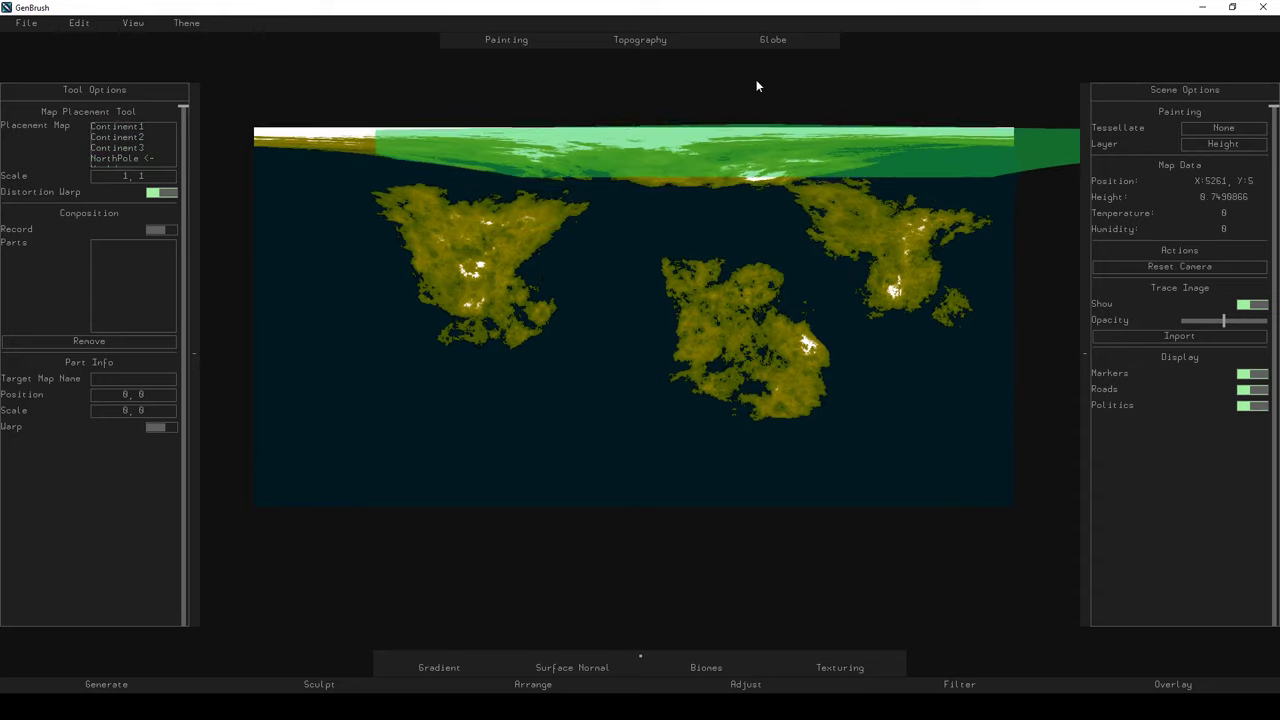
left_click(773, 40)
left_click_drag(686, 260, 617, 248)
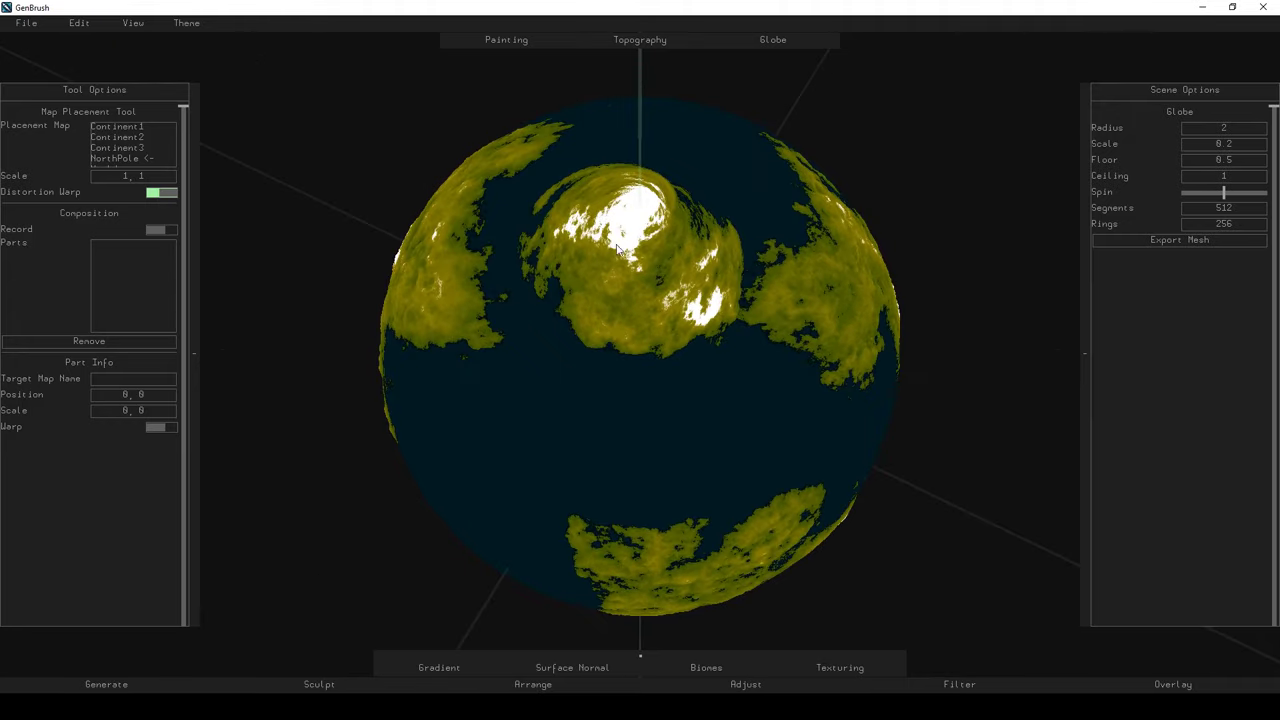
left_click(510, 41)
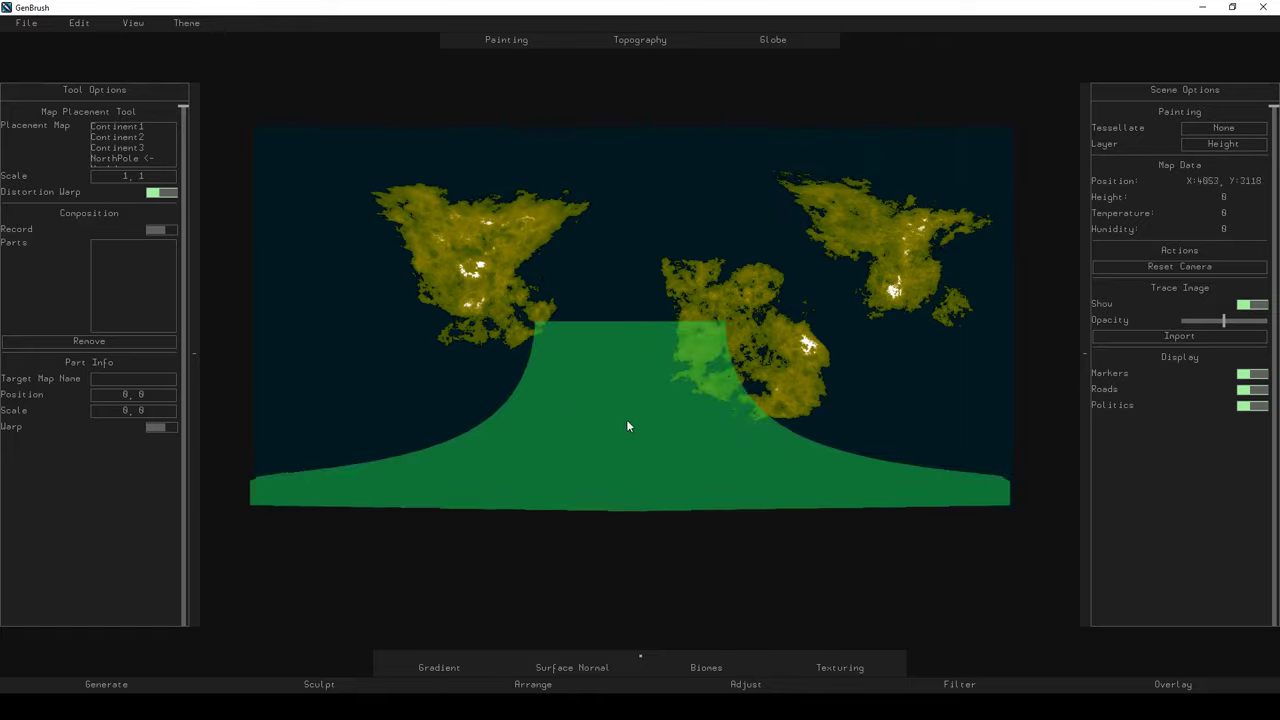
Cap the north pole with the NorthPole map, using map center 1024, 1024, cap angle 0 and coverage 1.
left_click(532, 684)
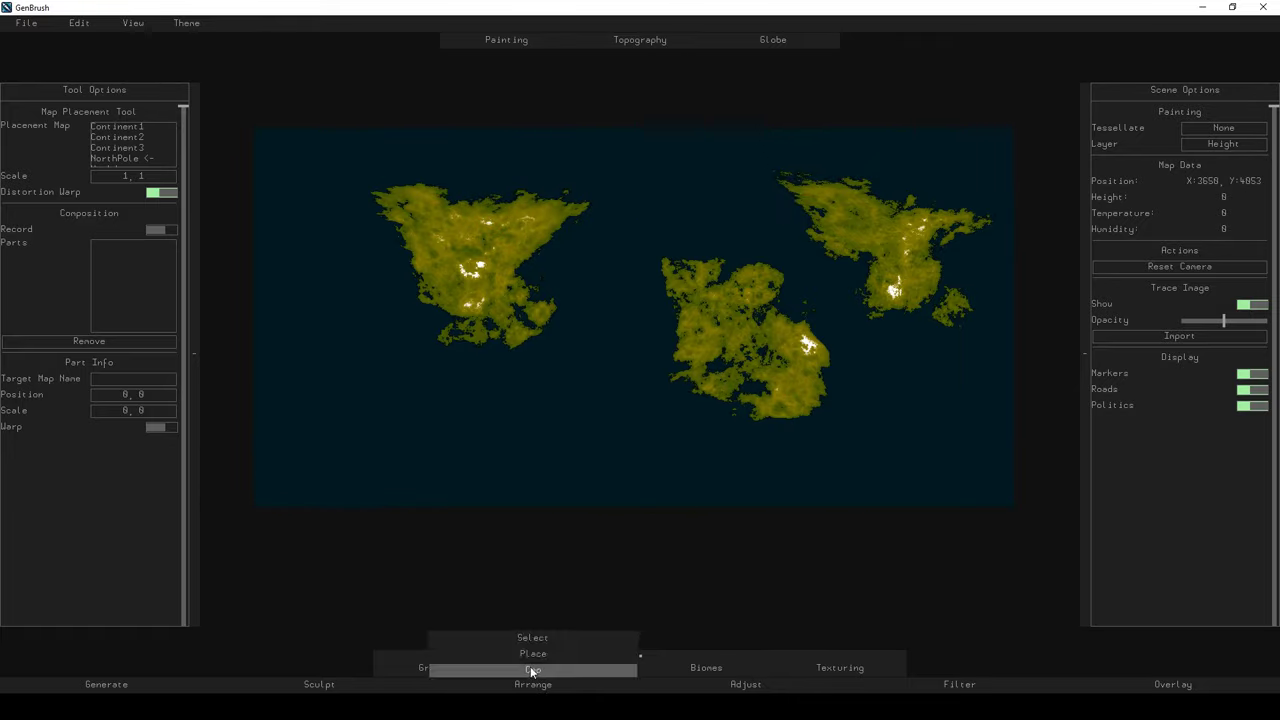
left_click(532, 670)
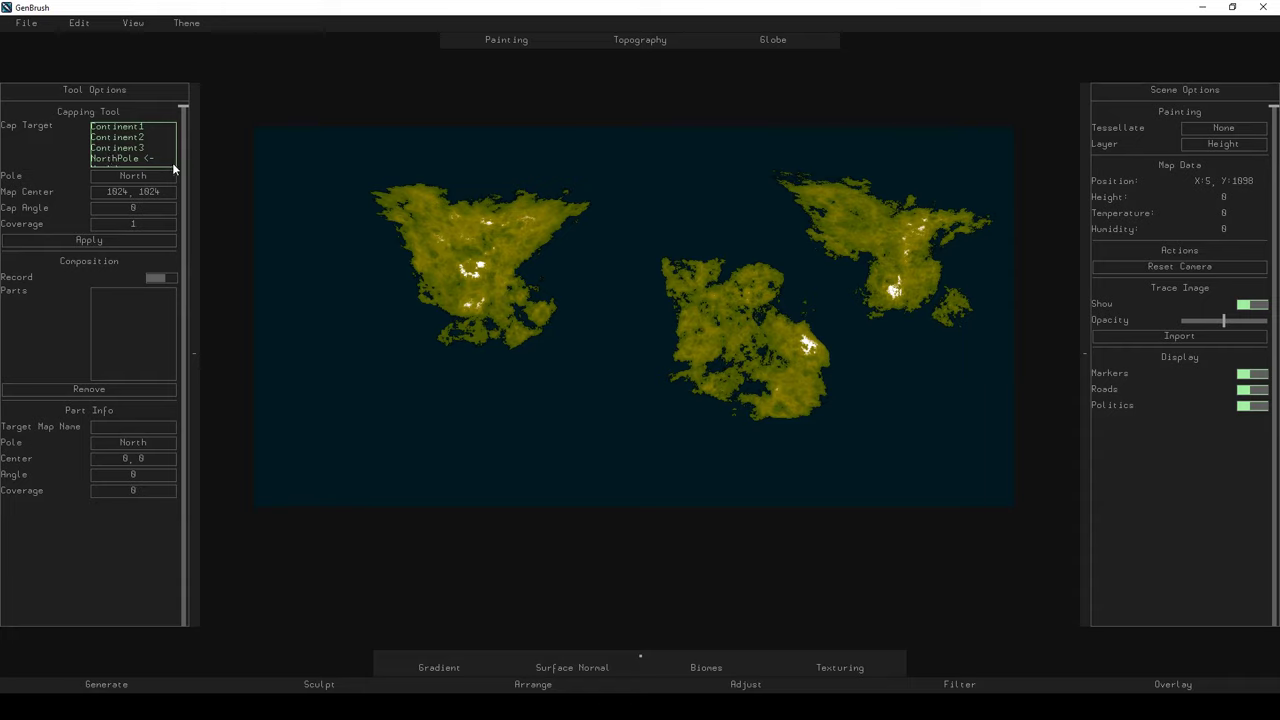
left_click(112, 178)
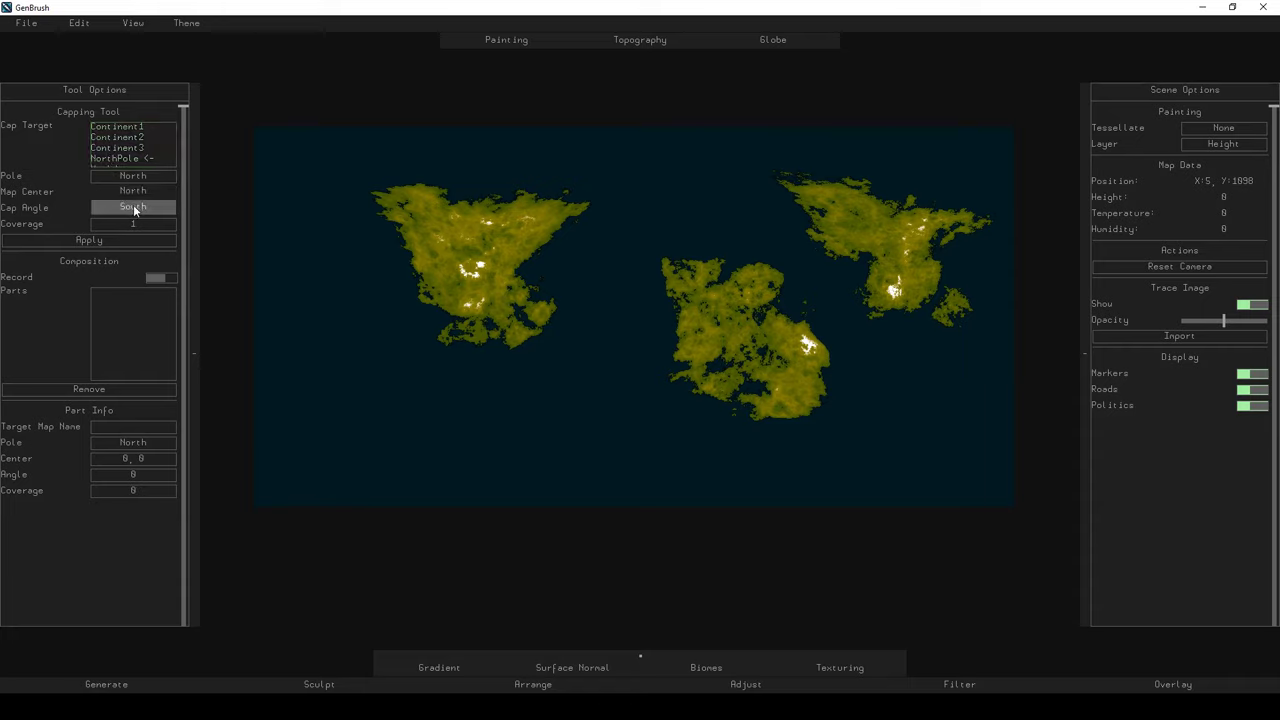
left_click(120, 188)
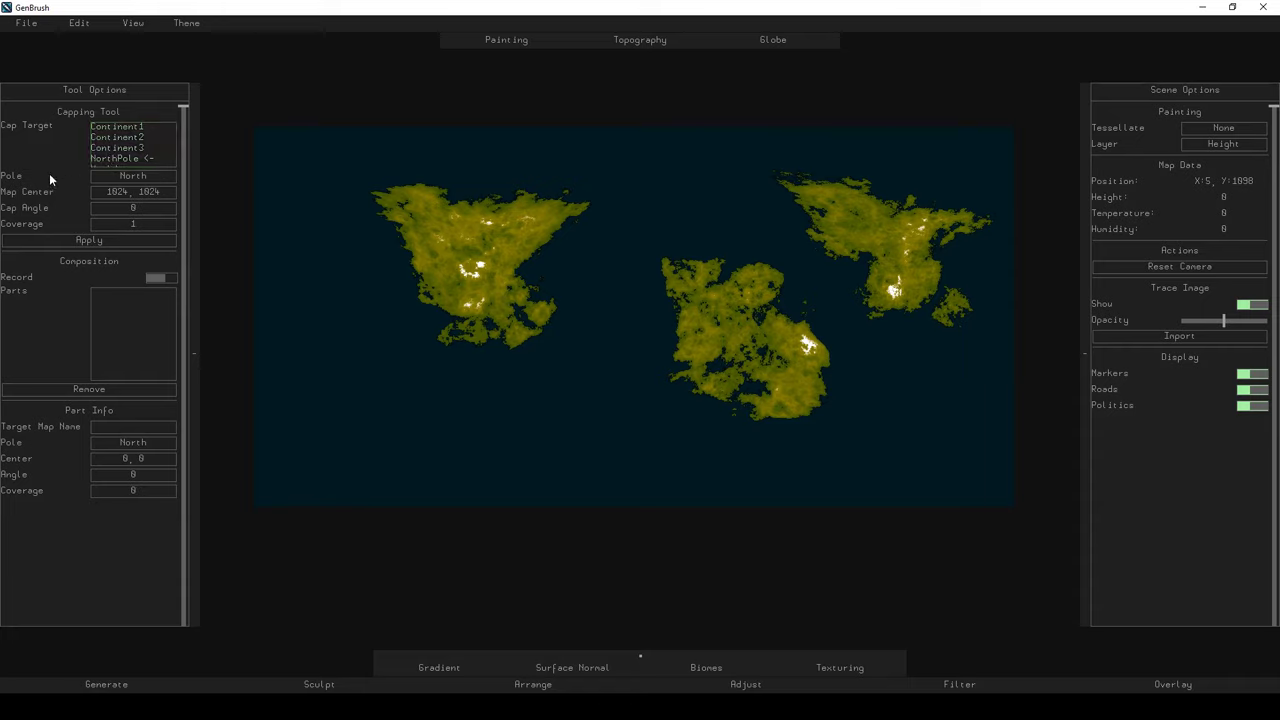
left_click(131, 194)
left_click(137, 113)
left_click(88, 240)
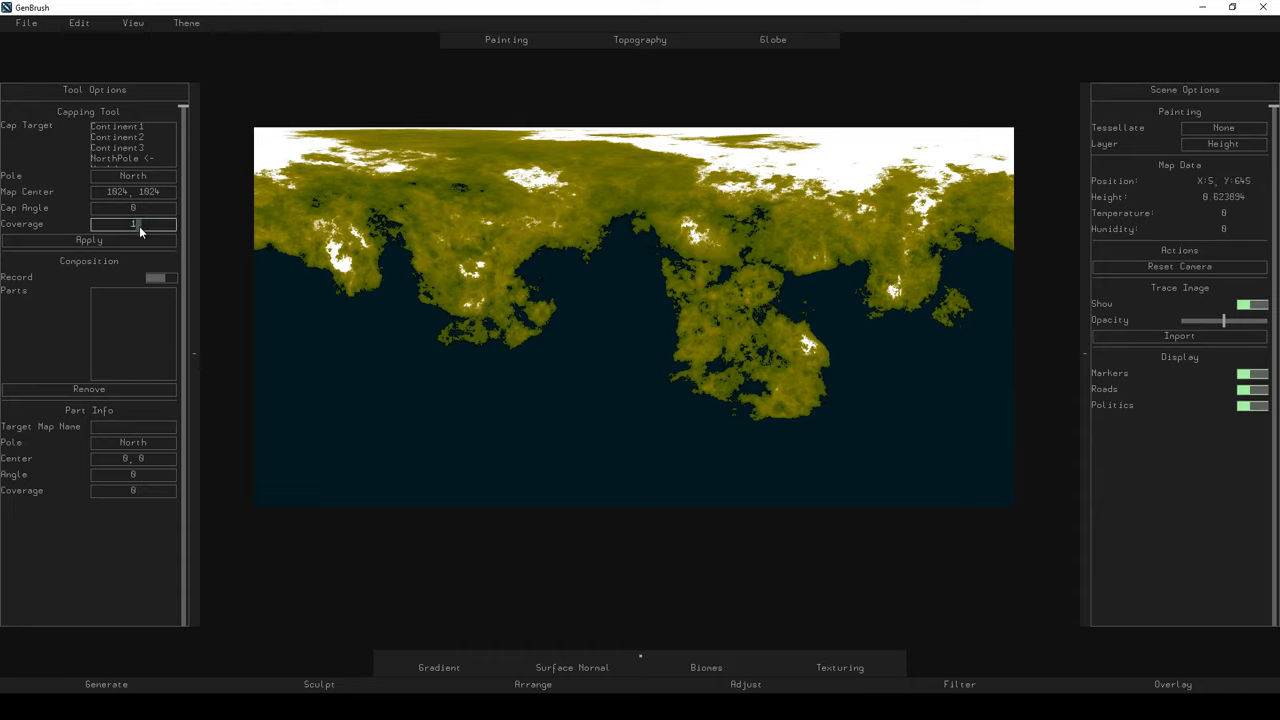
Apply the NorthPole cap with coverage about 0.505, inspect it on the globe, and return to the painting view.
left_click_drag(172, 224, 152, 228)
left_click(88, 240)
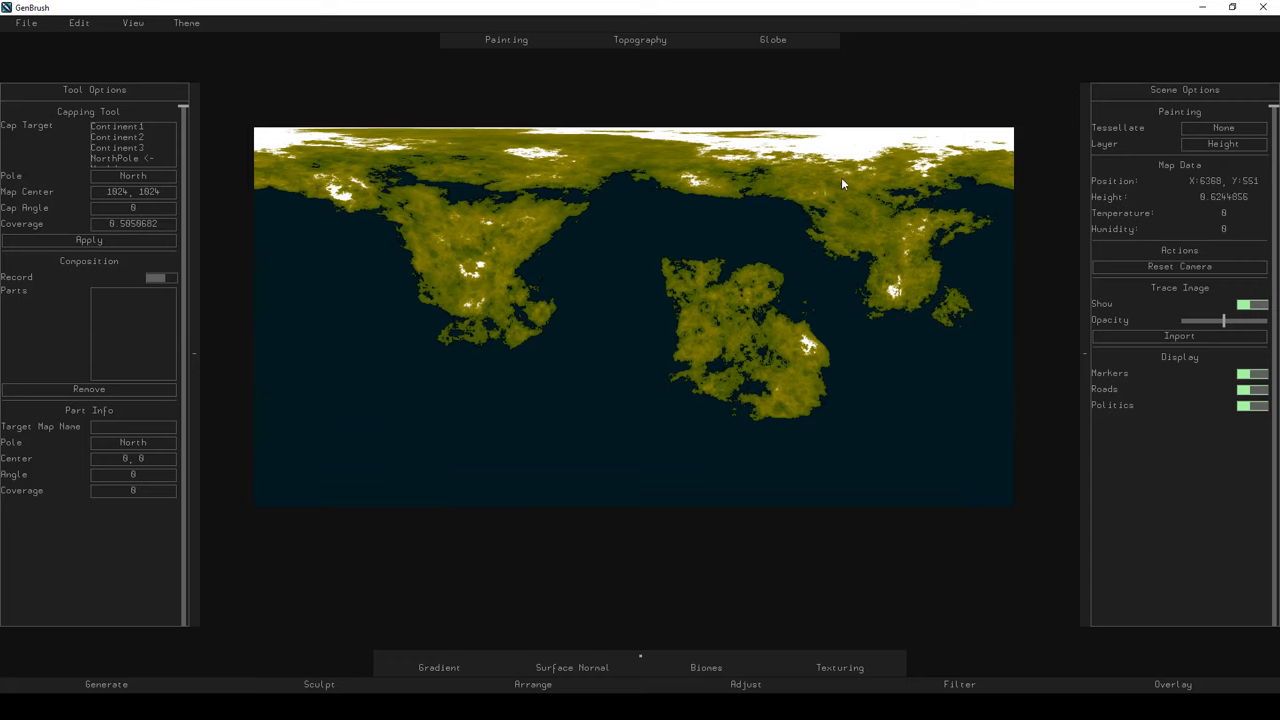
left_click(768, 40)
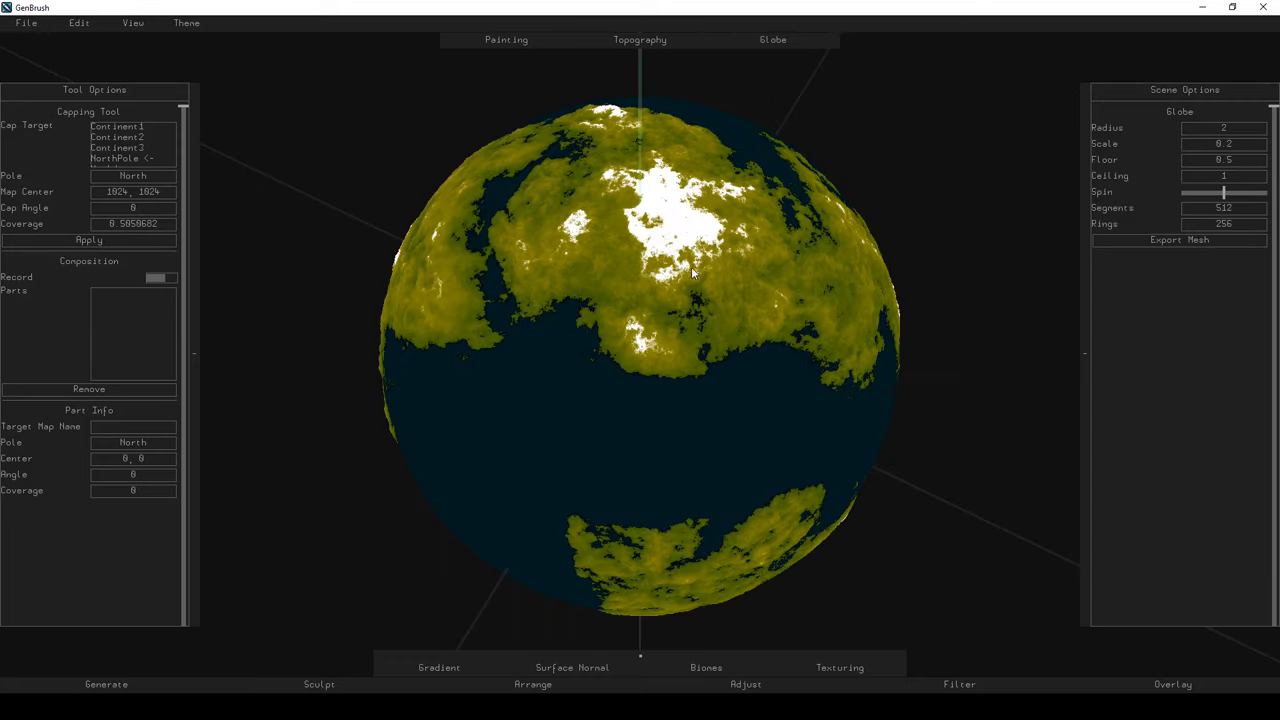
left_click_drag(445, 325, 574, 240)
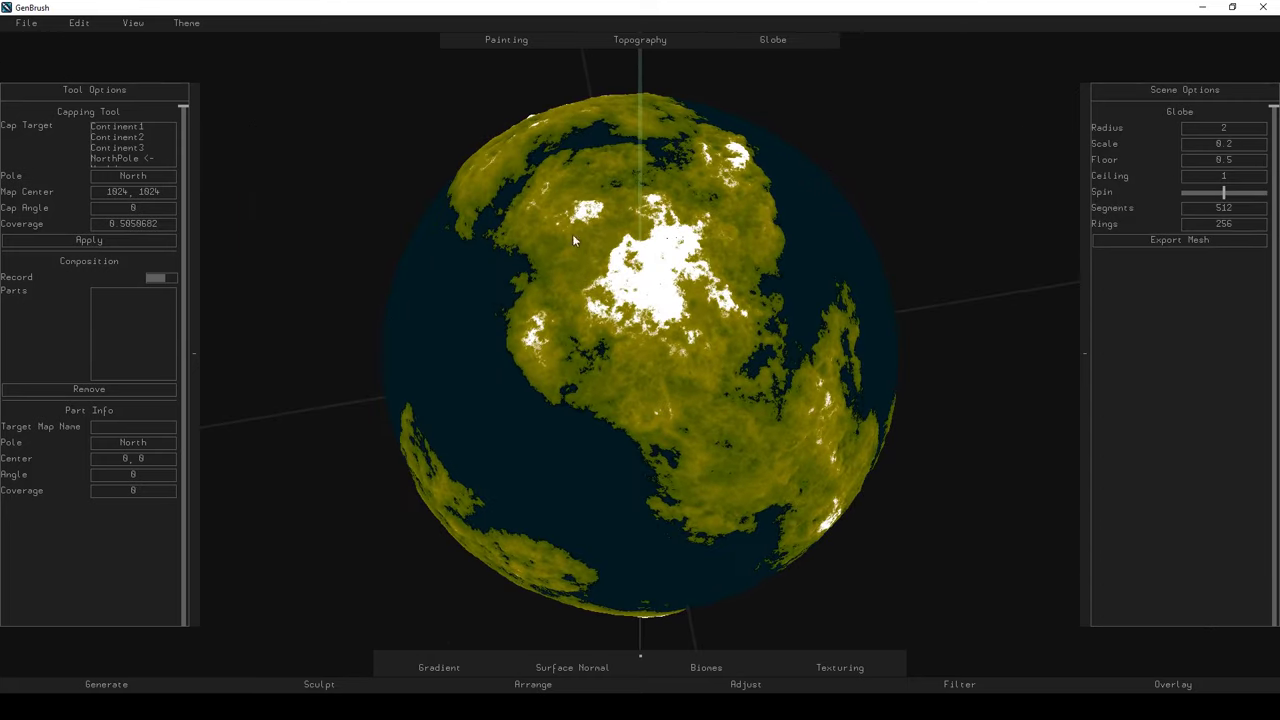
left_click(500, 40)
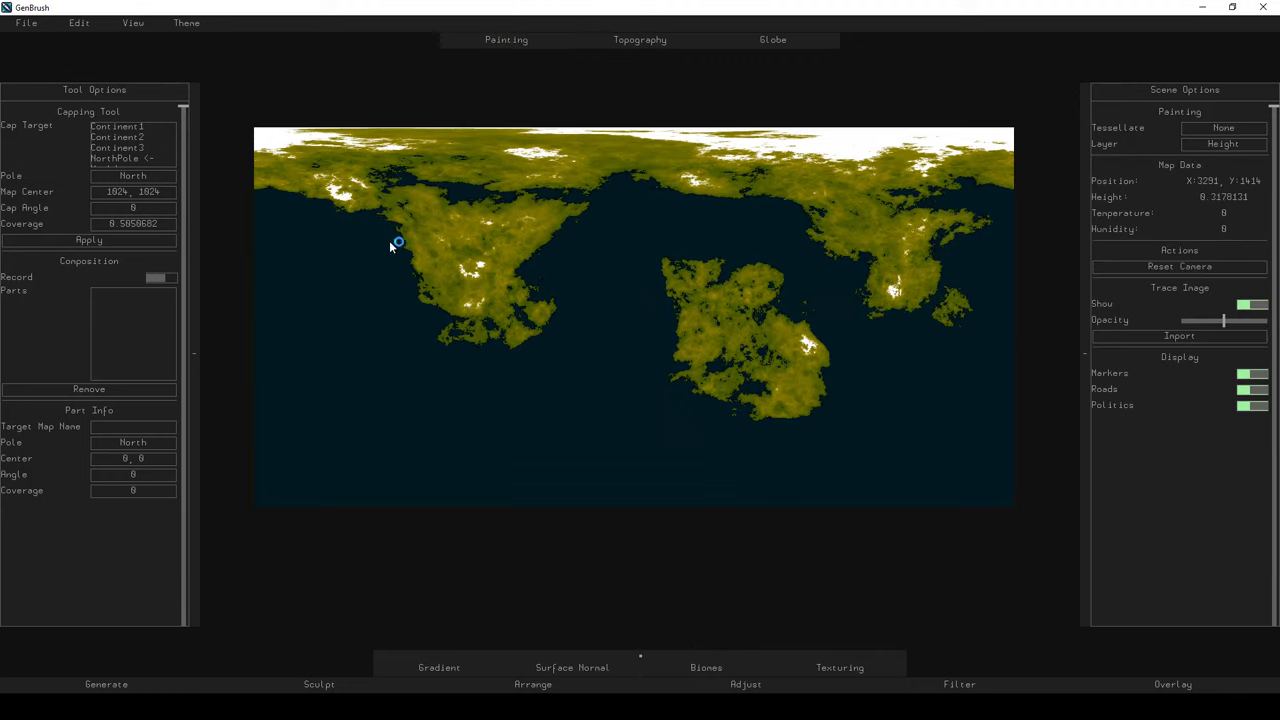
Apply the NorthPole cap with coverage set back to 1, compare it on the globe, and return to the painting view.
type("1")
left_click(129, 241)
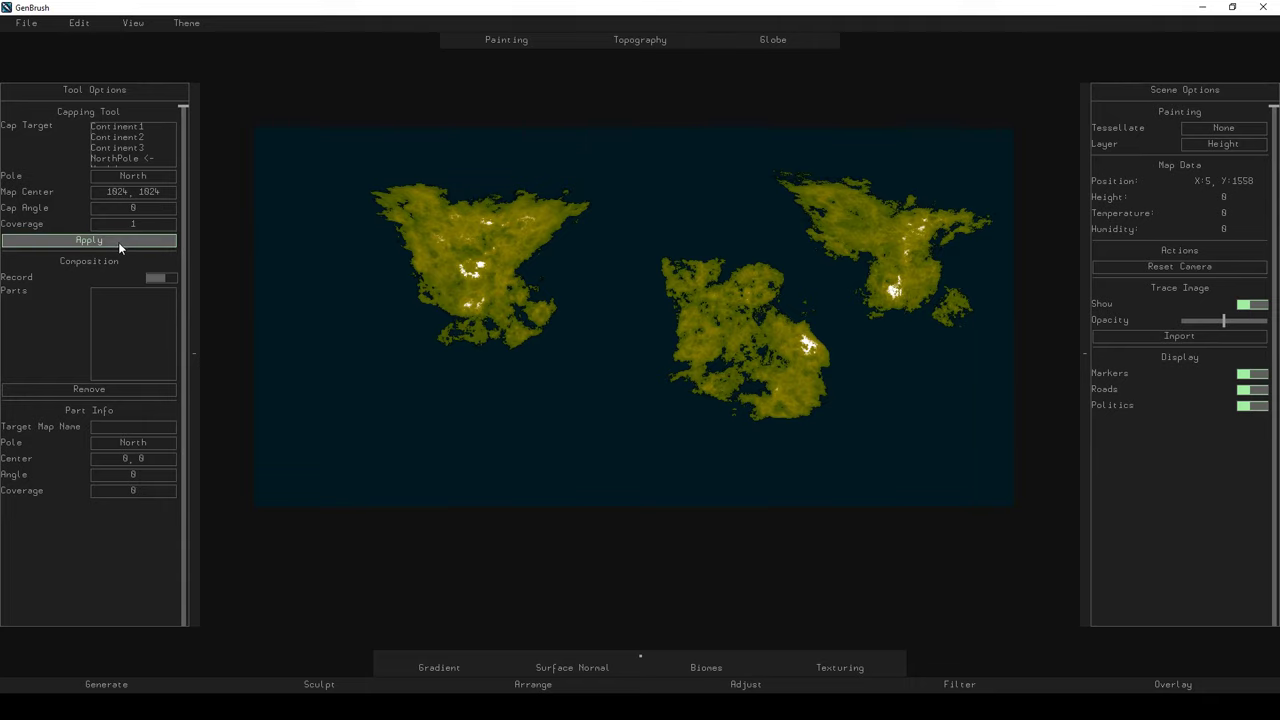
left_click(770, 41)
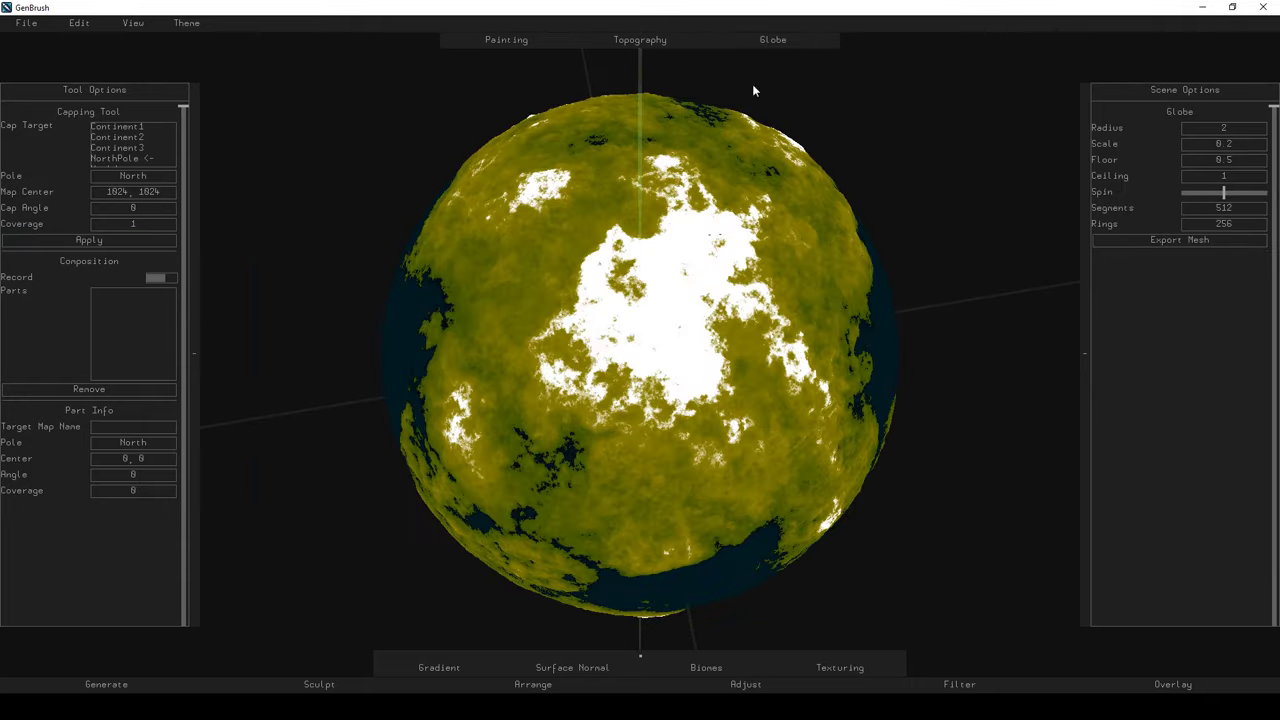
left_click_drag(622, 312, 577, 342)
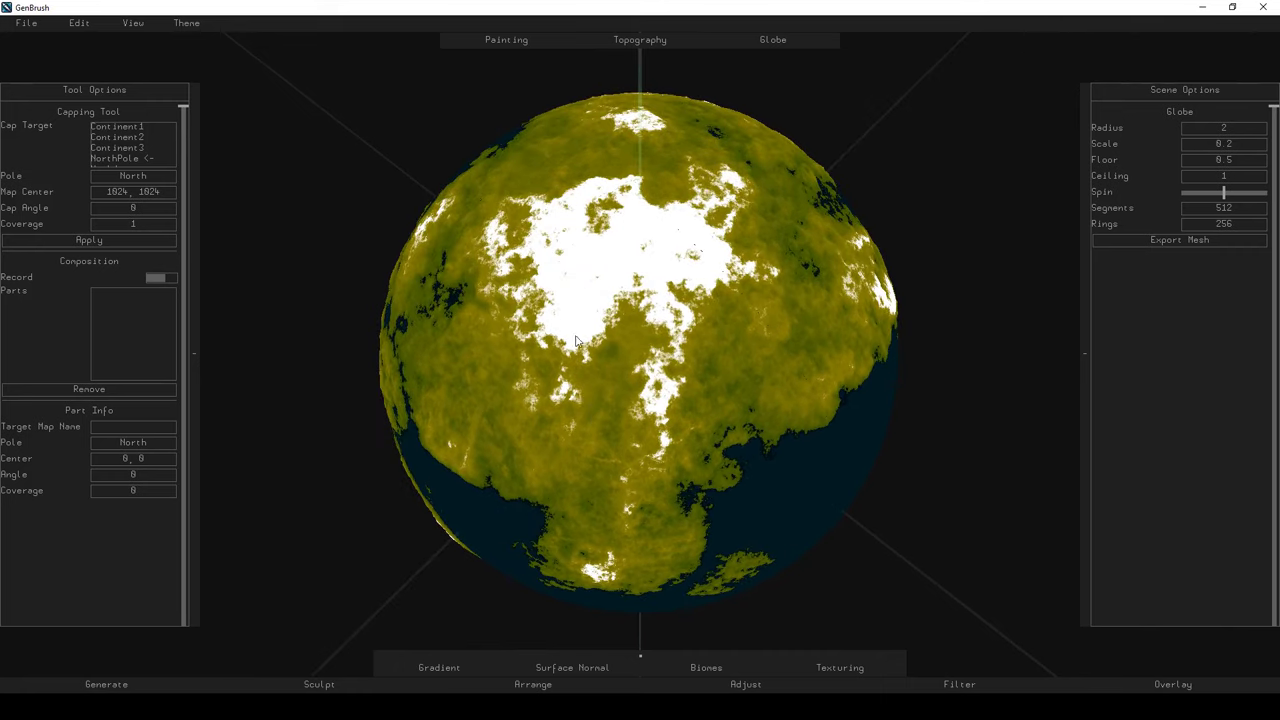
left_click(507, 41)
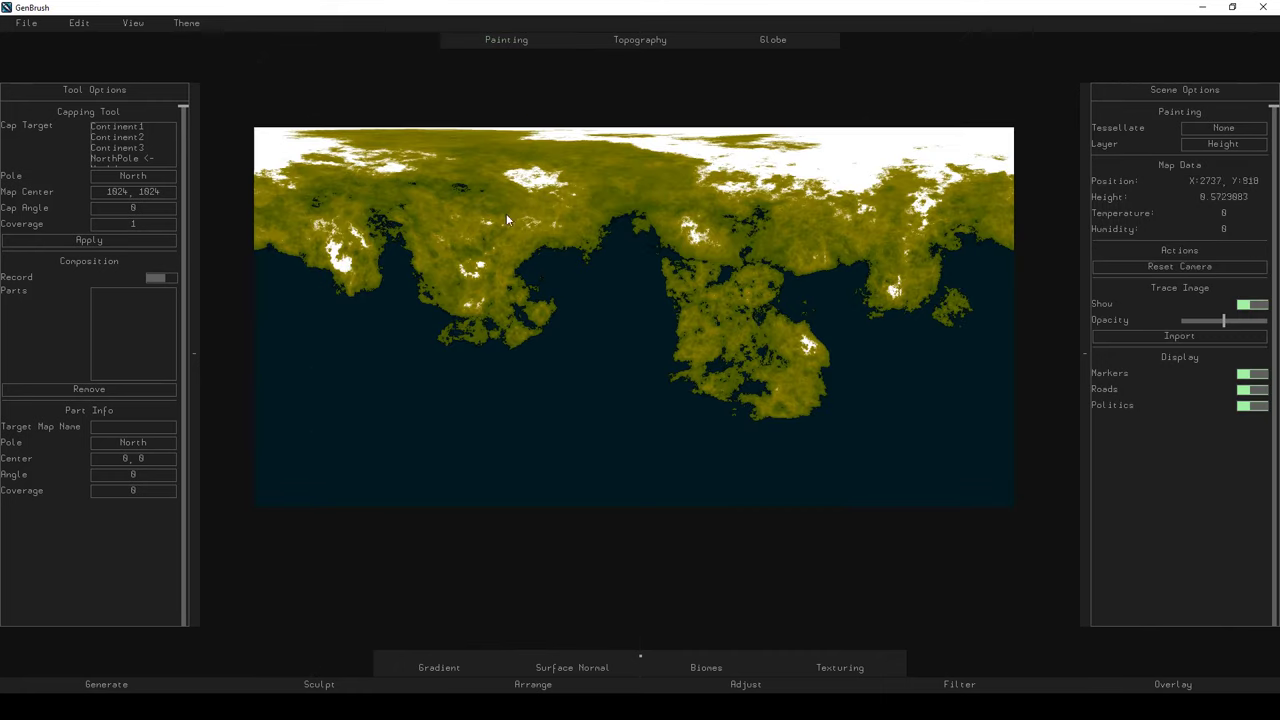
Reduce the NorthPole cap's coverage to about 0.396, apply it, and examine where it meets the continents.
left_click(133, 224)
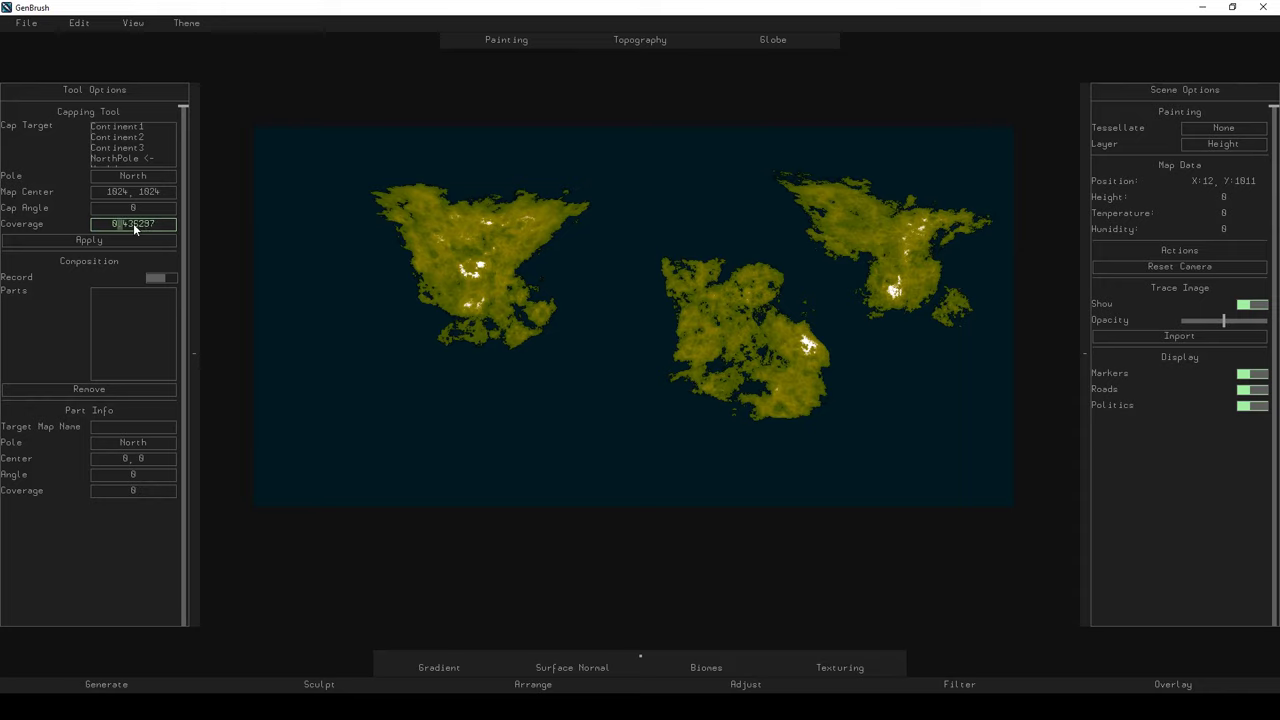
left_click(127, 242)
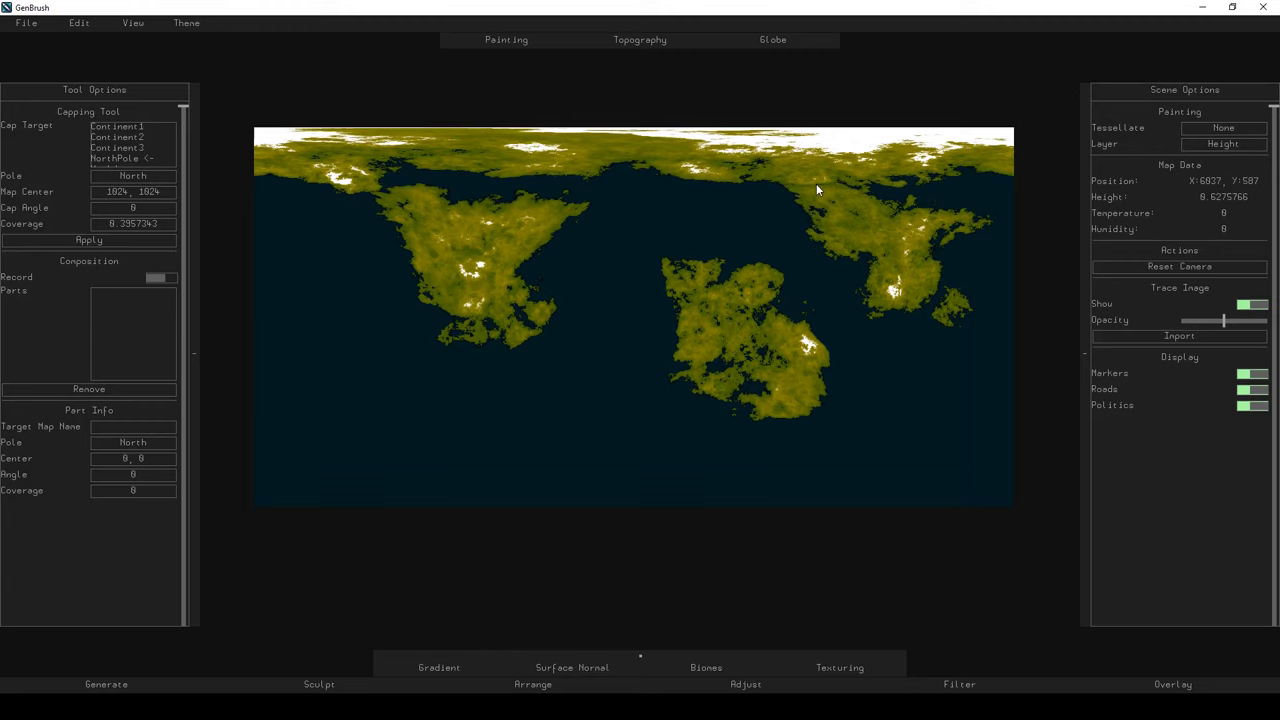
scroll(687, 323, "up", 5)
scroll(797, 223, "down", 5)
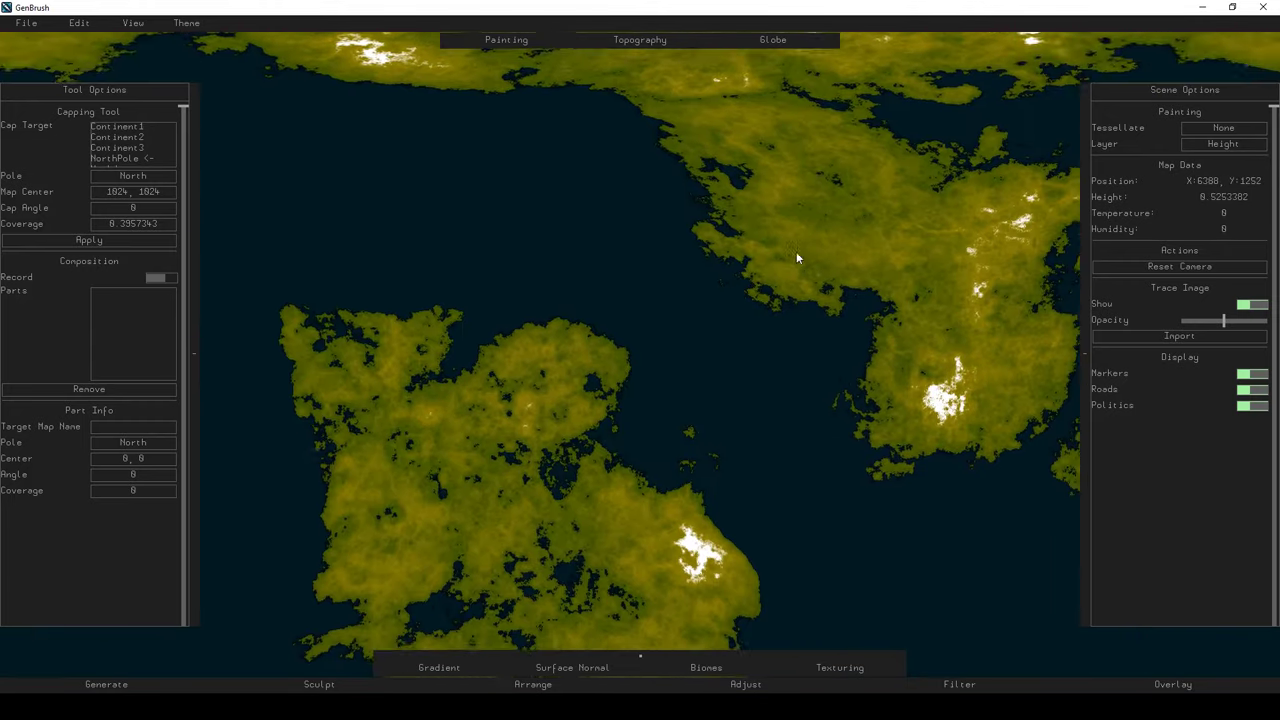
scroll(818, 292, "down", 2)
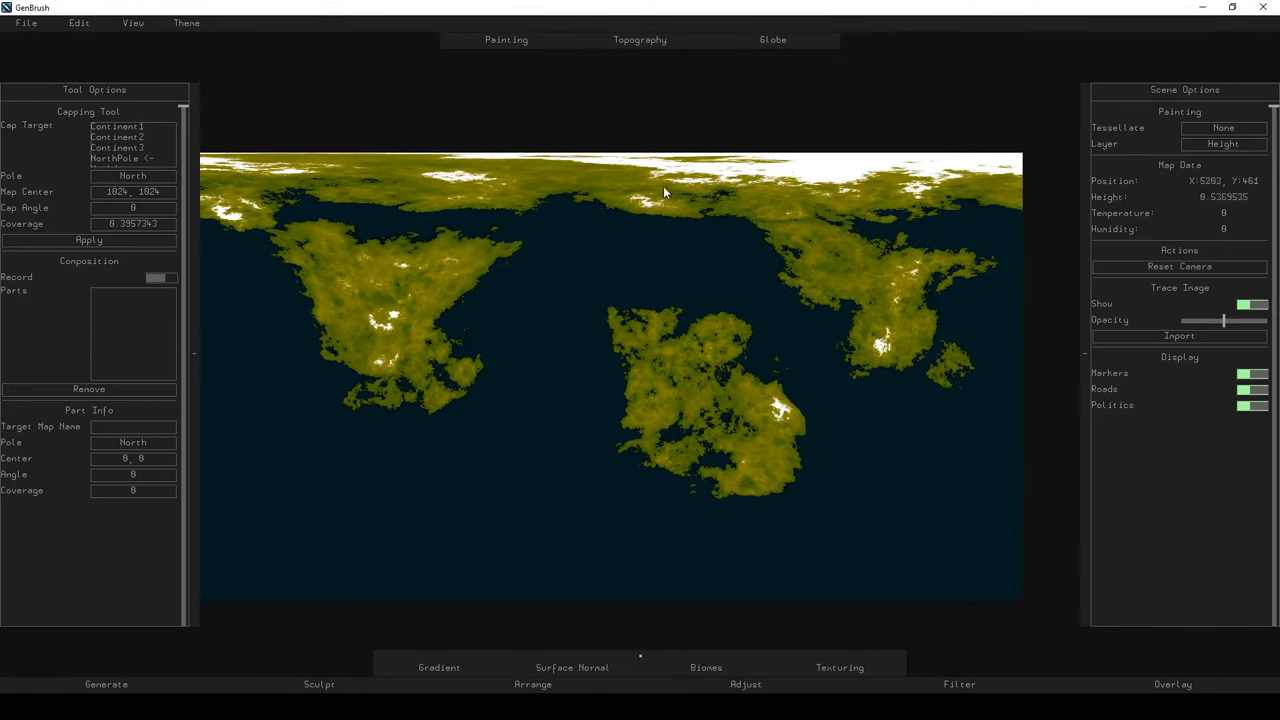
scroll(640, 402, "up", 1)
scroll(686, 253, "down", 1)
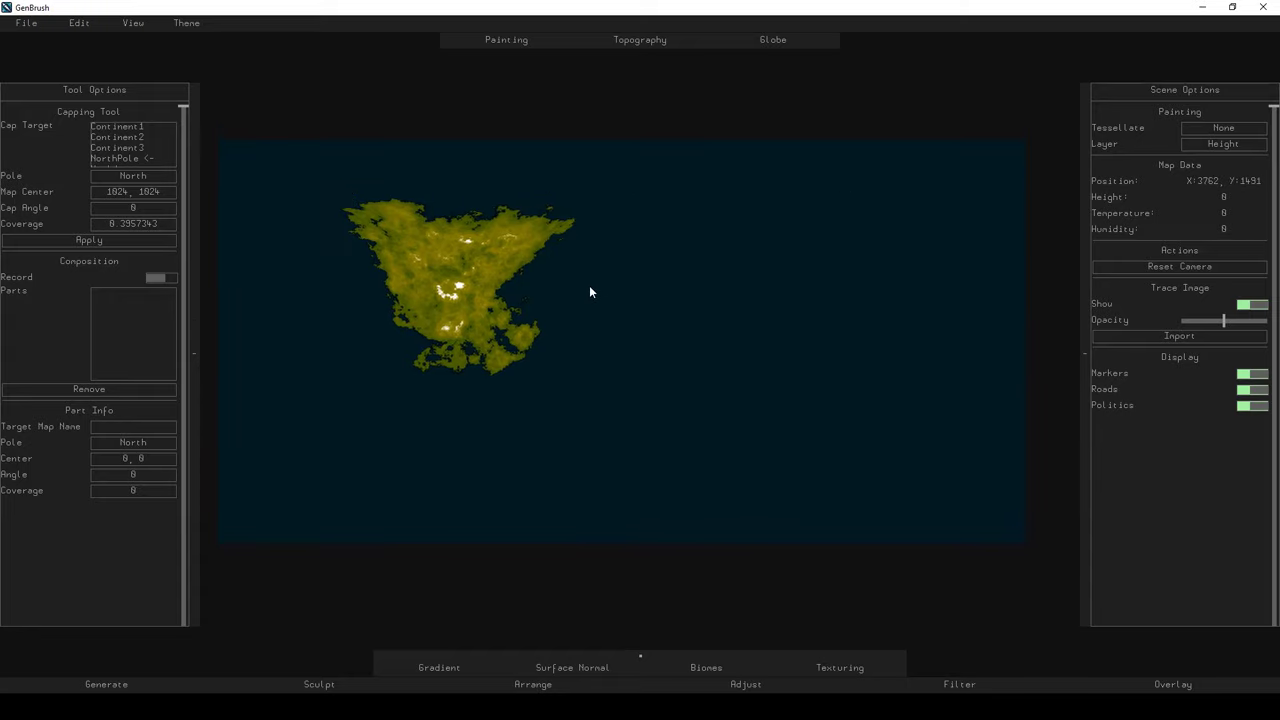
Switch to the Map Placement tool and choose Continent1 as the placement map.
left_click(534, 685)
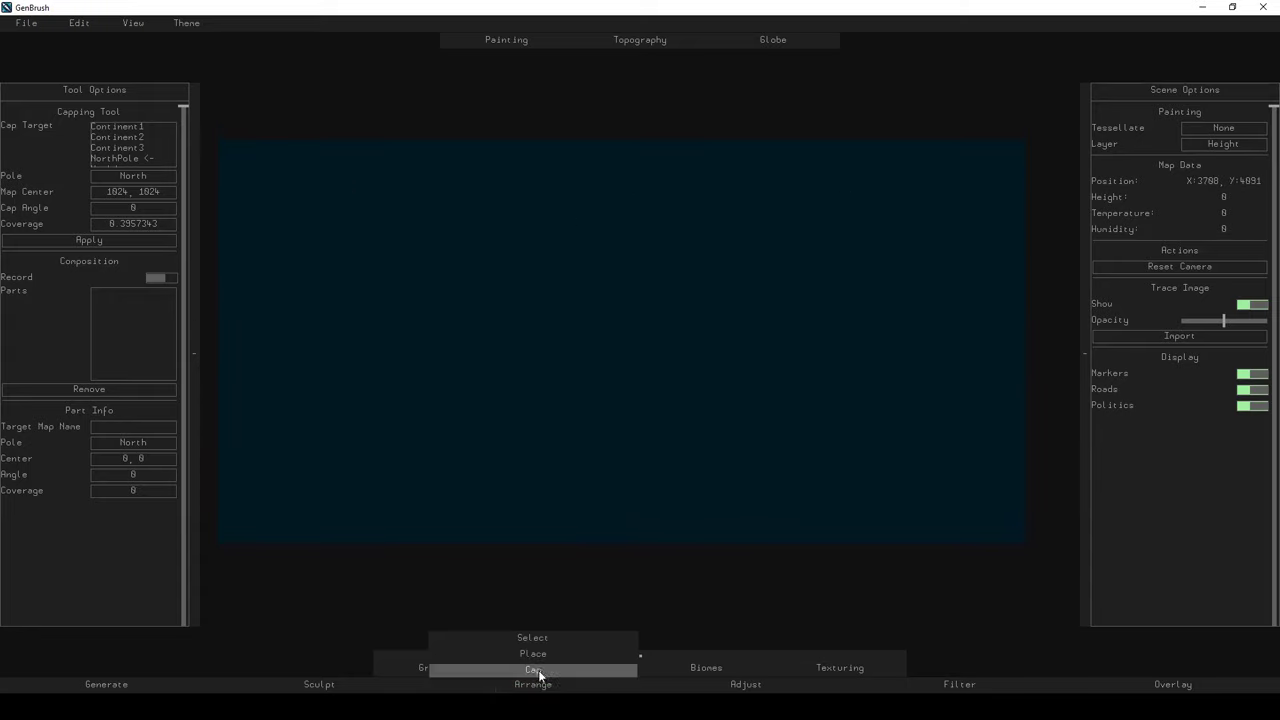
left_click(535, 654)
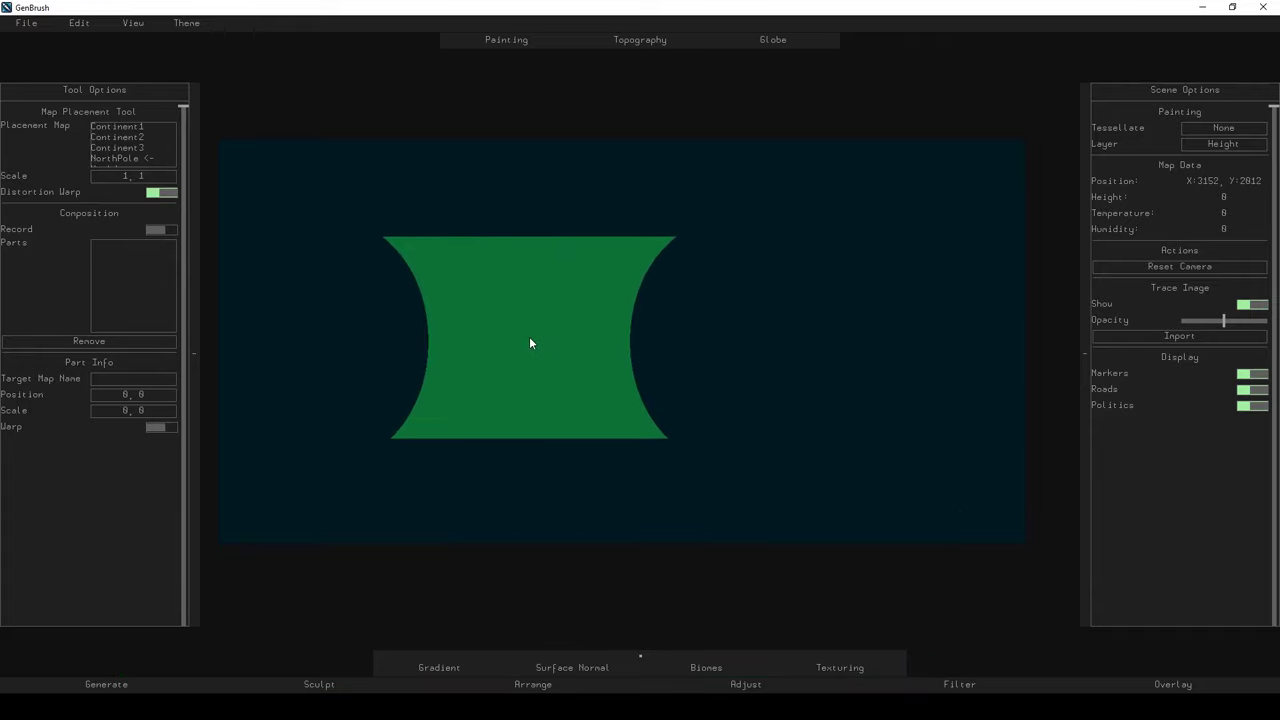
left_click(501, 388)
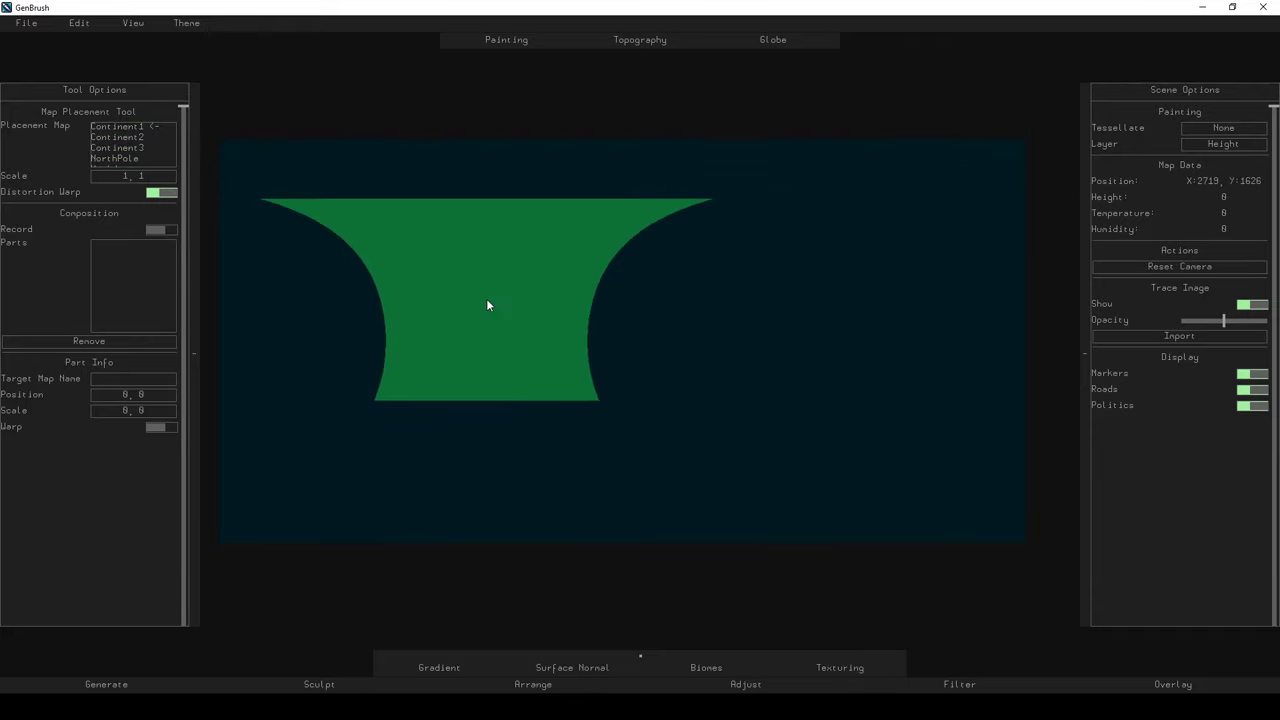
Try placing Continent1 in the northwest and again southeast of the centre, and undo both placements.
left_click(486, 298)
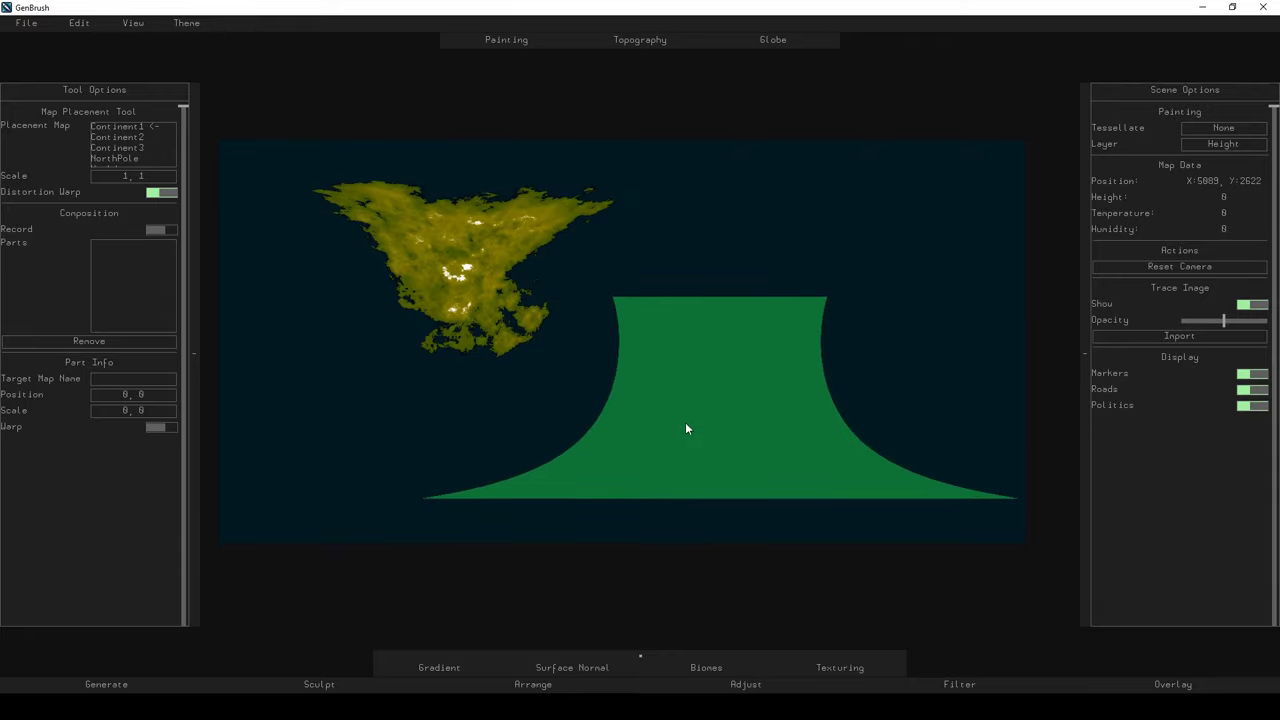
left_click(620, 378)
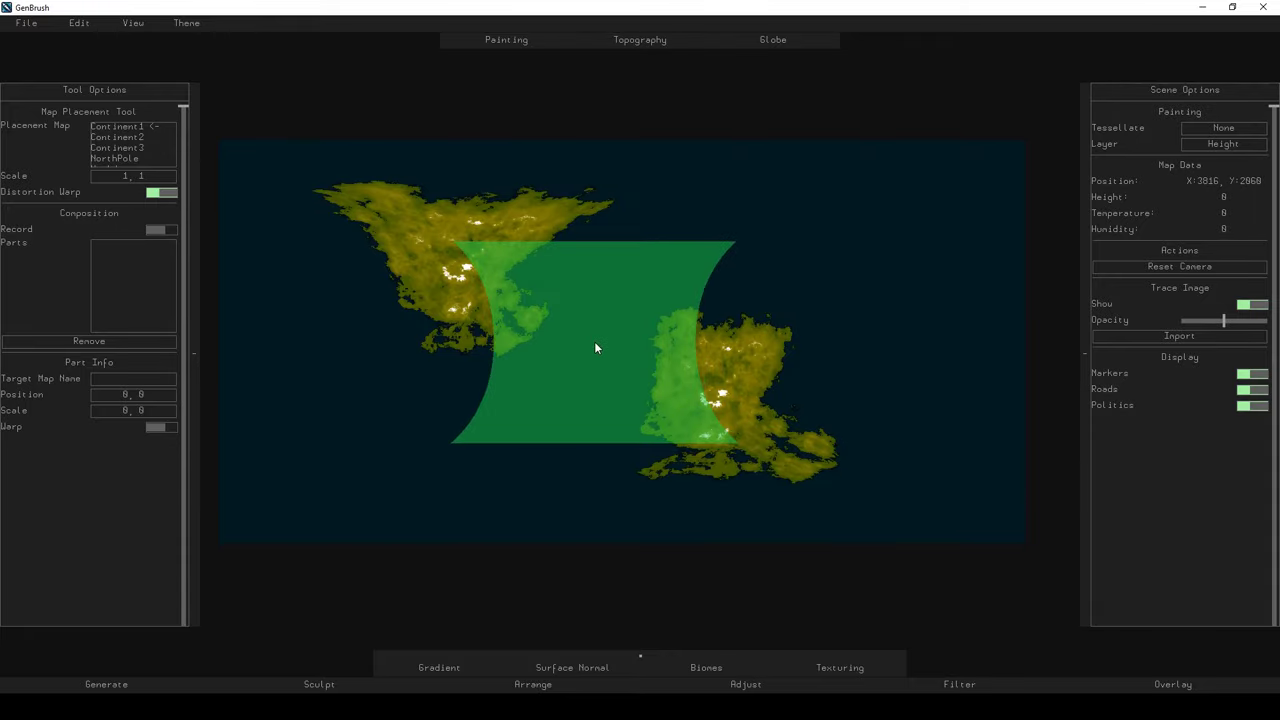
key("ctrl+z")
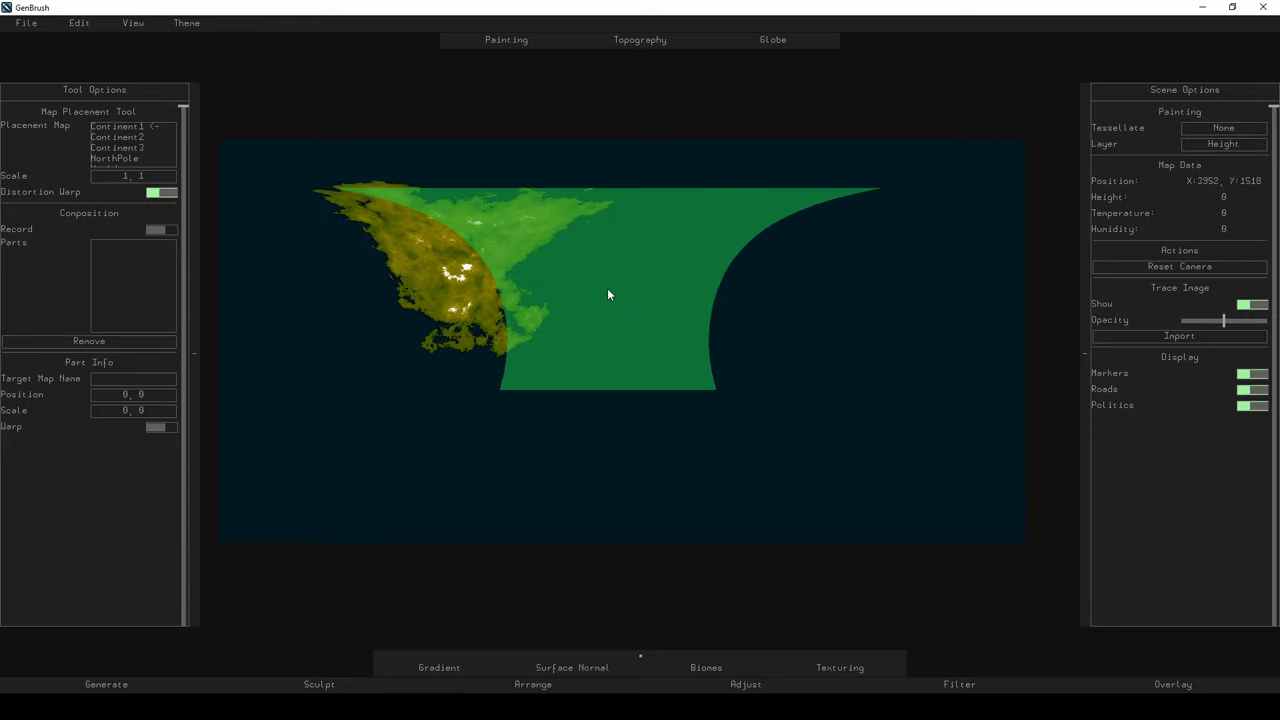
key("ctrl+z")
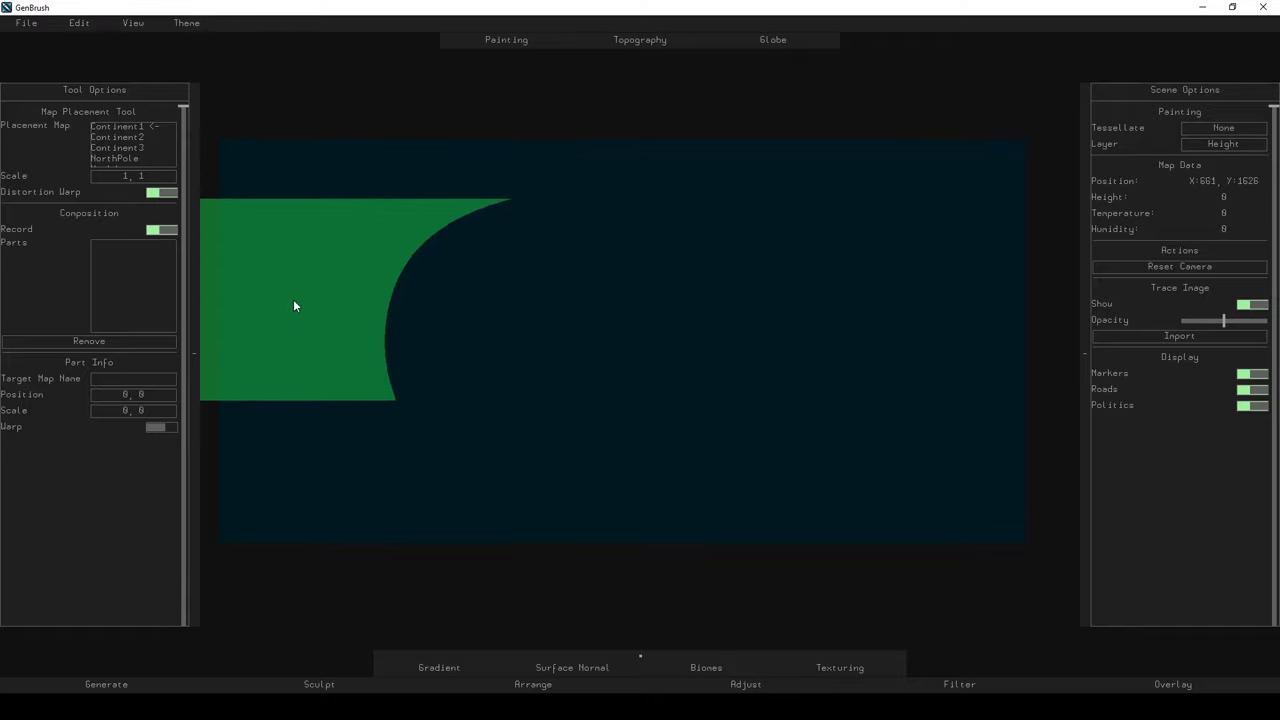
With composition recording on, place Continent1 in the northwest at 2563, 1315 and east of centre at 5611, 1965.
left_click(473, 281)
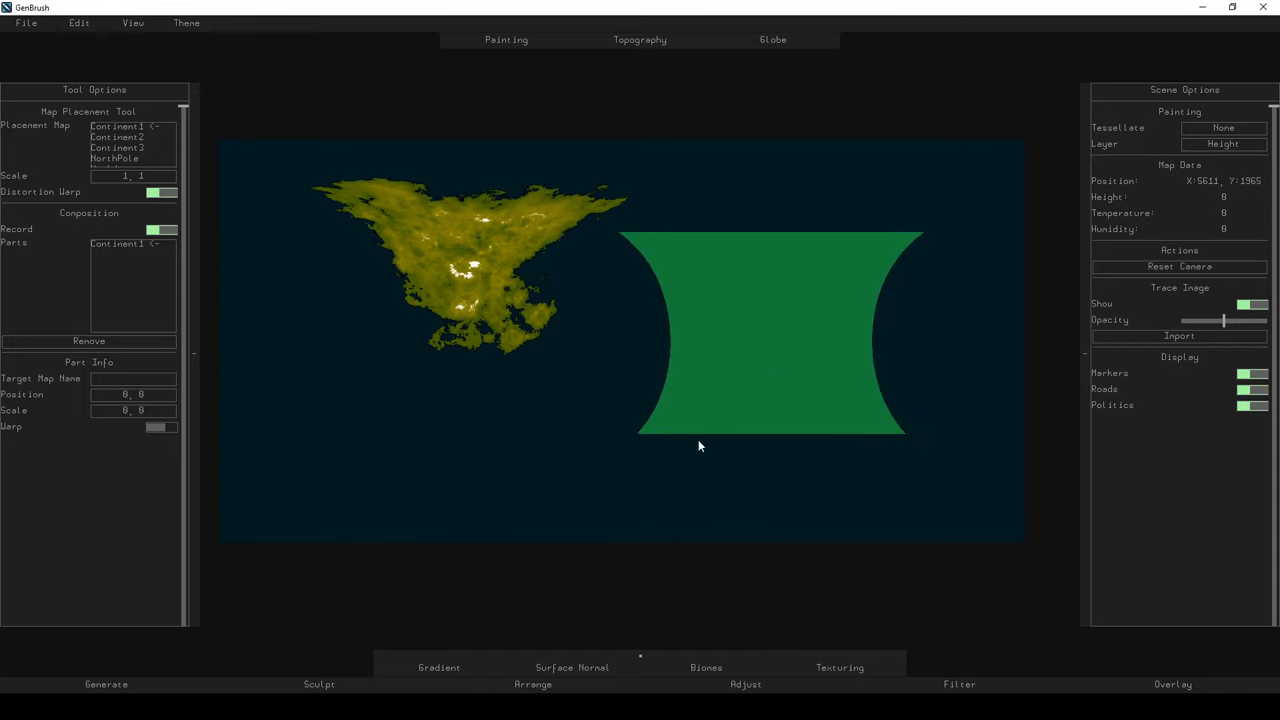
left_click(698, 446)
Review the recorded Continent1 parts and the first part's target map name, position, scale and warp.
left_click(132, 256)
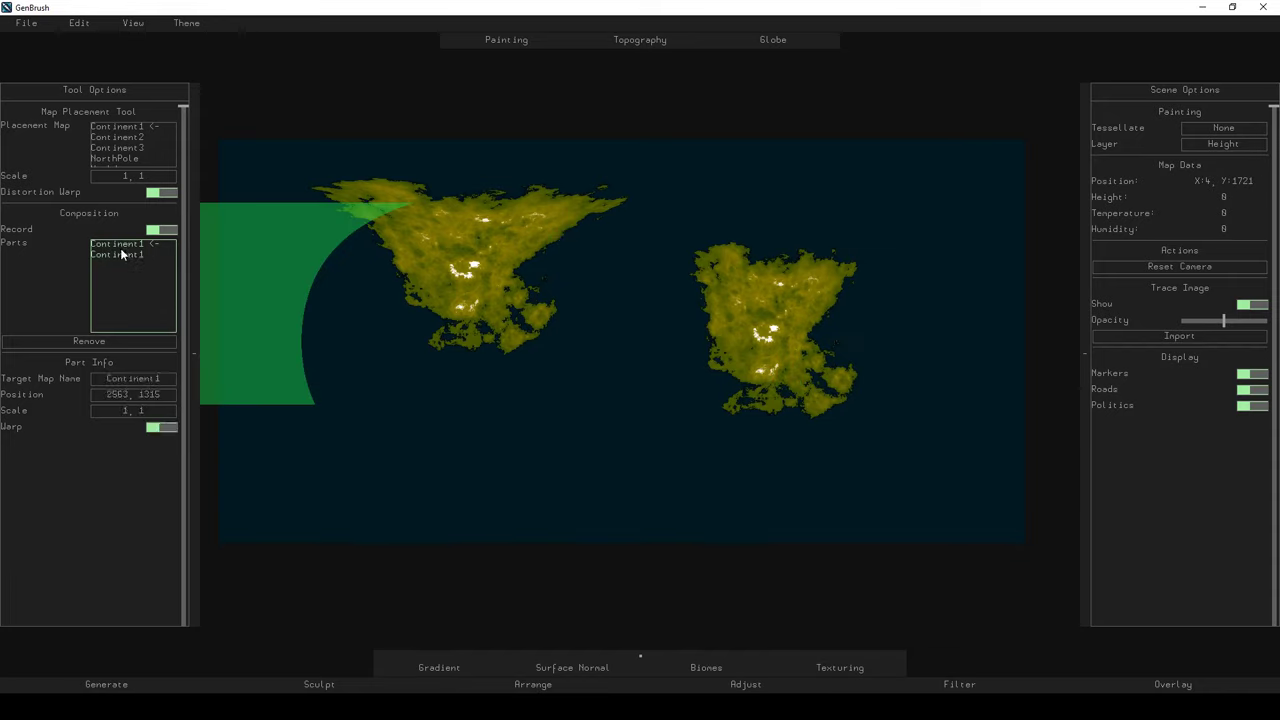
left_click(121, 244)
left_click(138, 394)
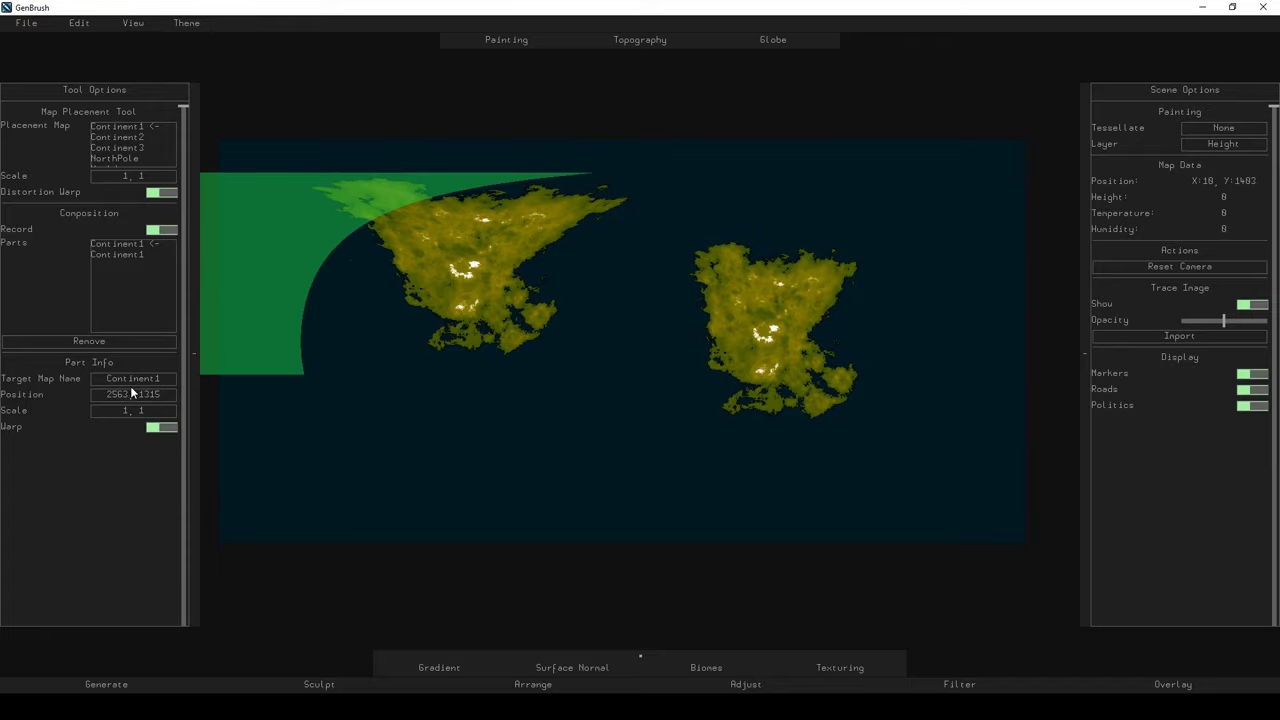
left_click(113, 256)
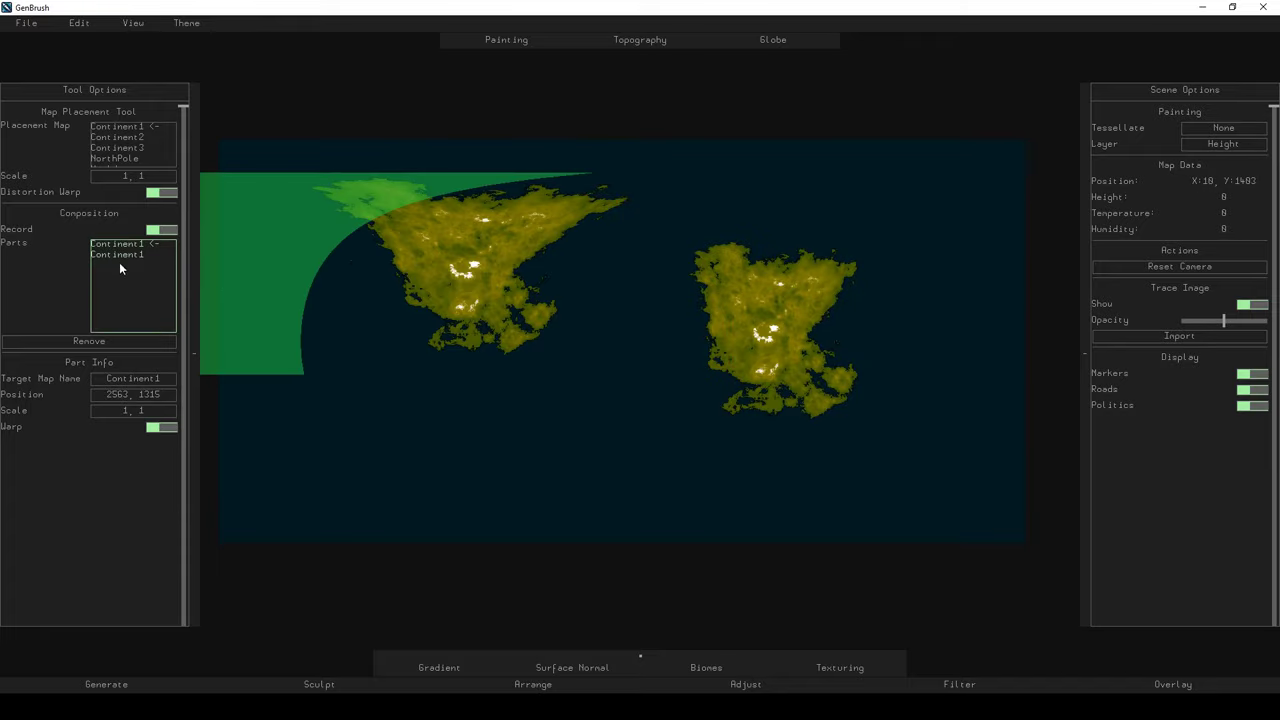
left_click(120, 256)
left_click(115, 248)
left_click(119, 256)
left_click(127, 245)
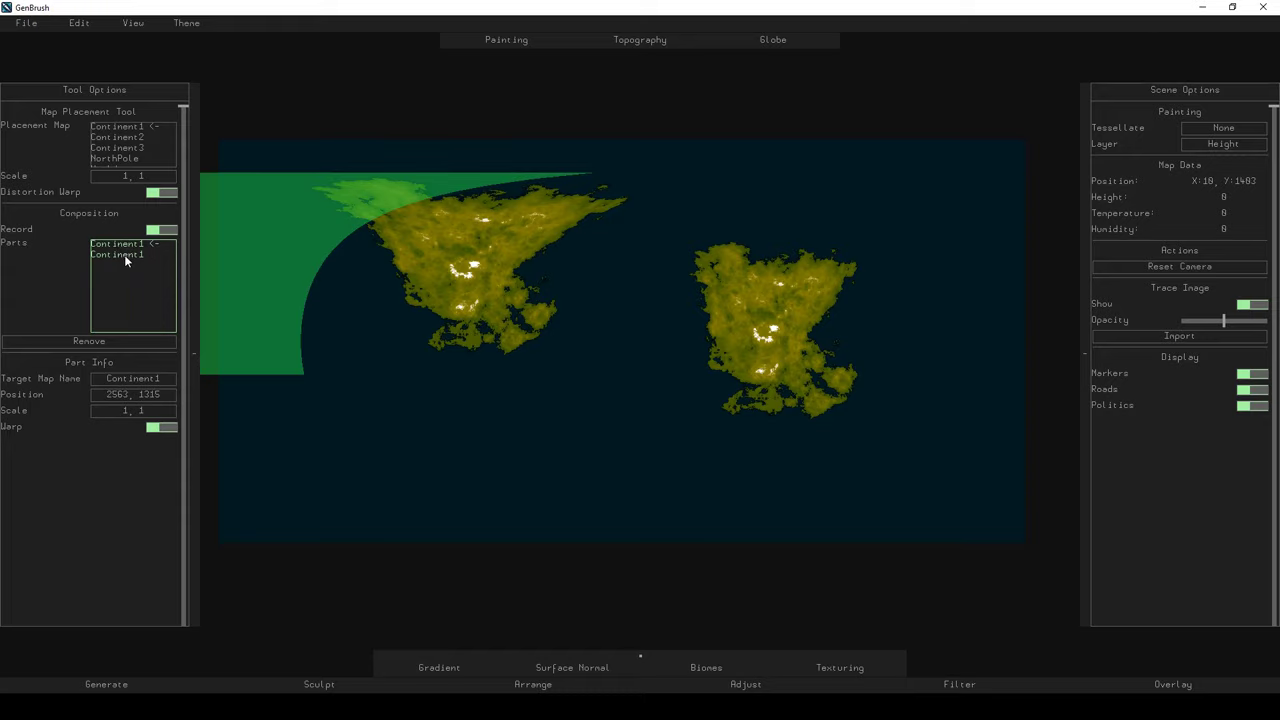
Look up the World composition in the Document Editor, close it, and show the second recorded part's info.
left_click(79, 22)
left_click(82, 38)
left_click(561, 245)
left_click(412, 278)
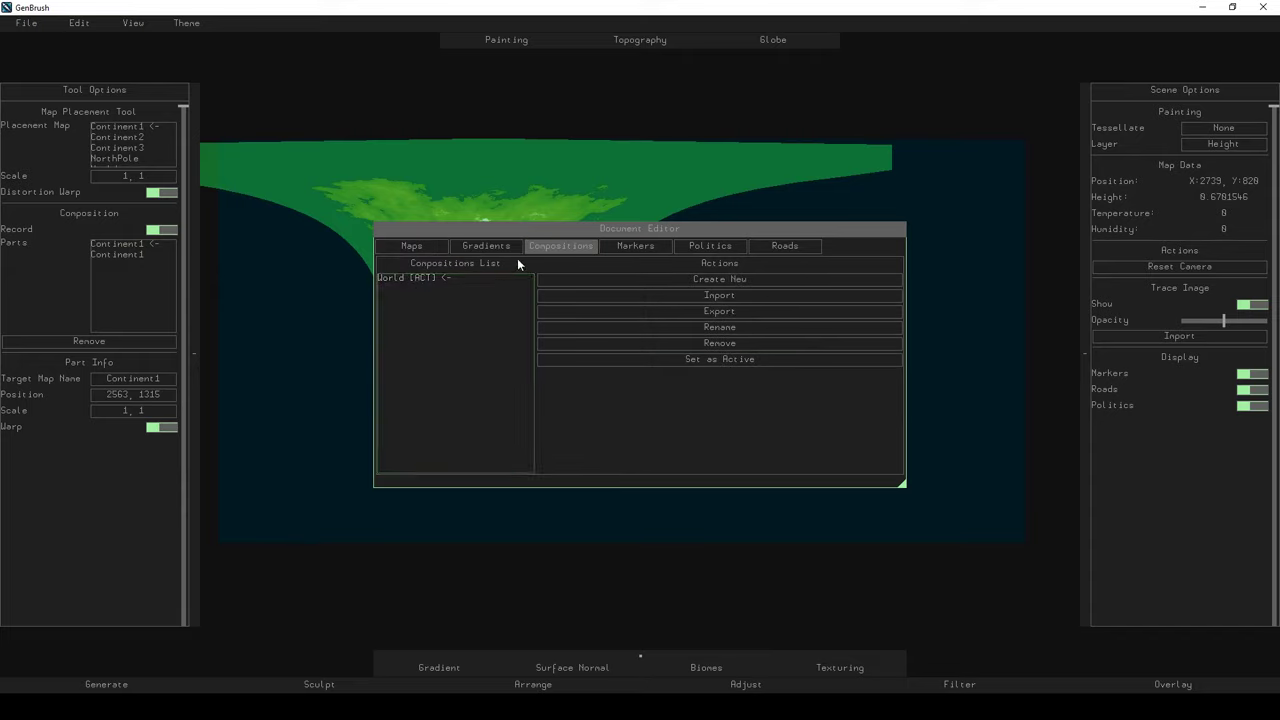
left_click(570, 227)
left_click(127, 255)
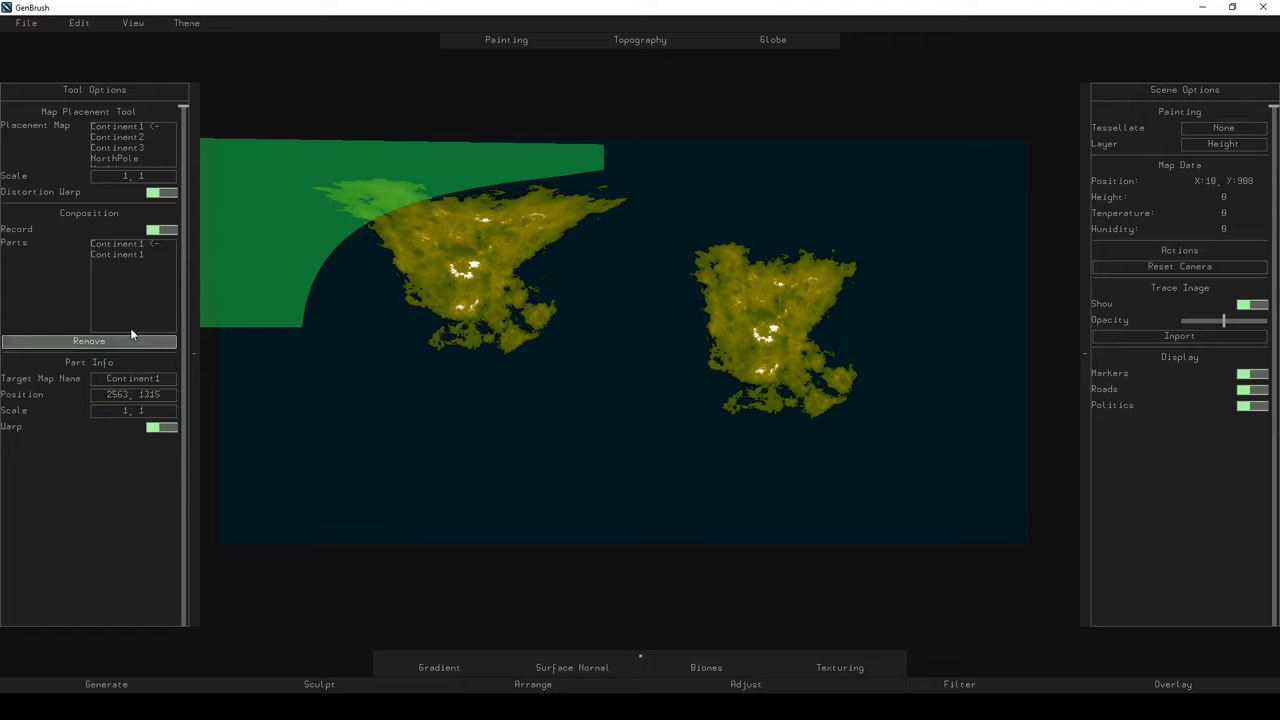
left_click(118, 253)
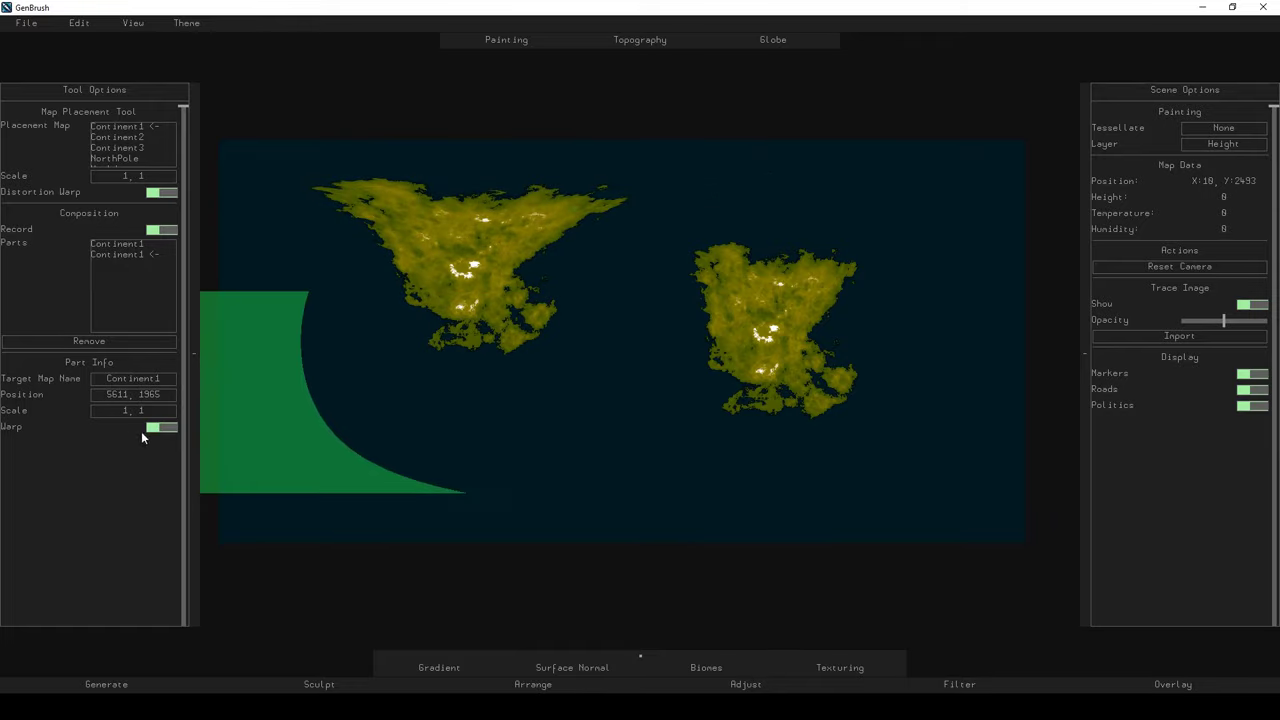
Turn off distortion warp, place an unwarped Continent1 in the southwest, and undo that placement on the map.
left_click(161, 192)
left_click(349, 441)
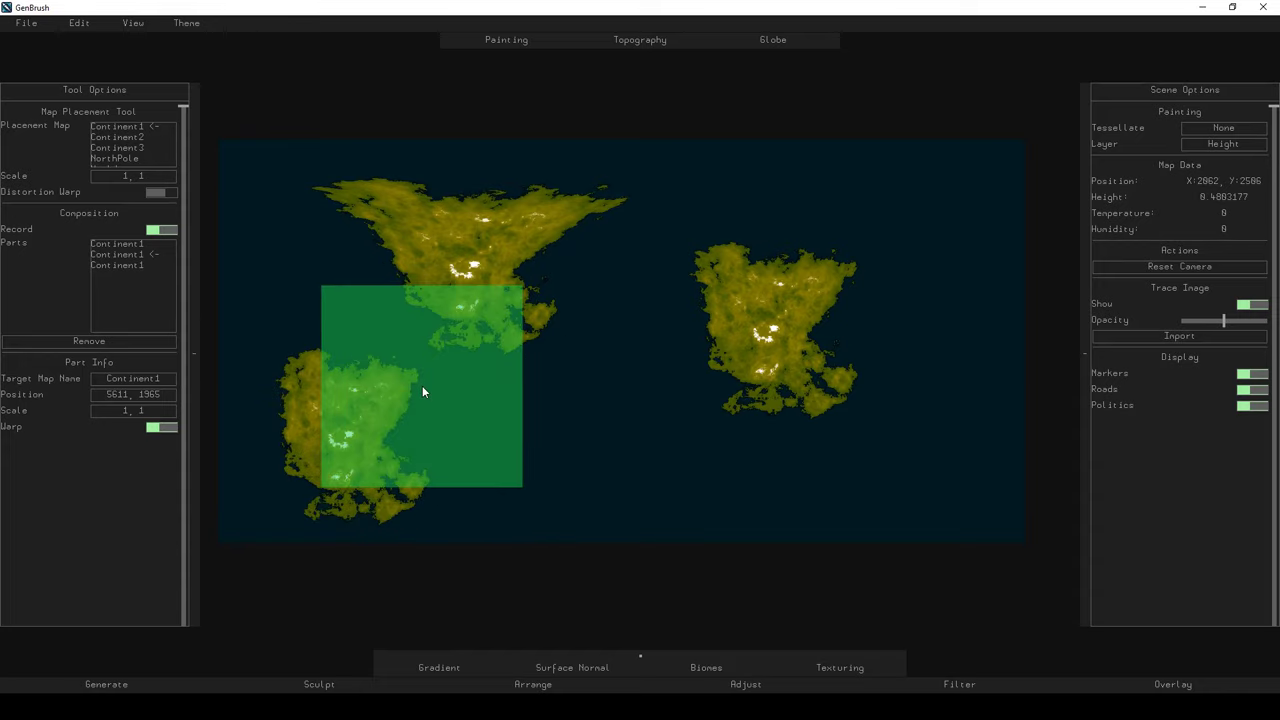
key("ctrl+z")
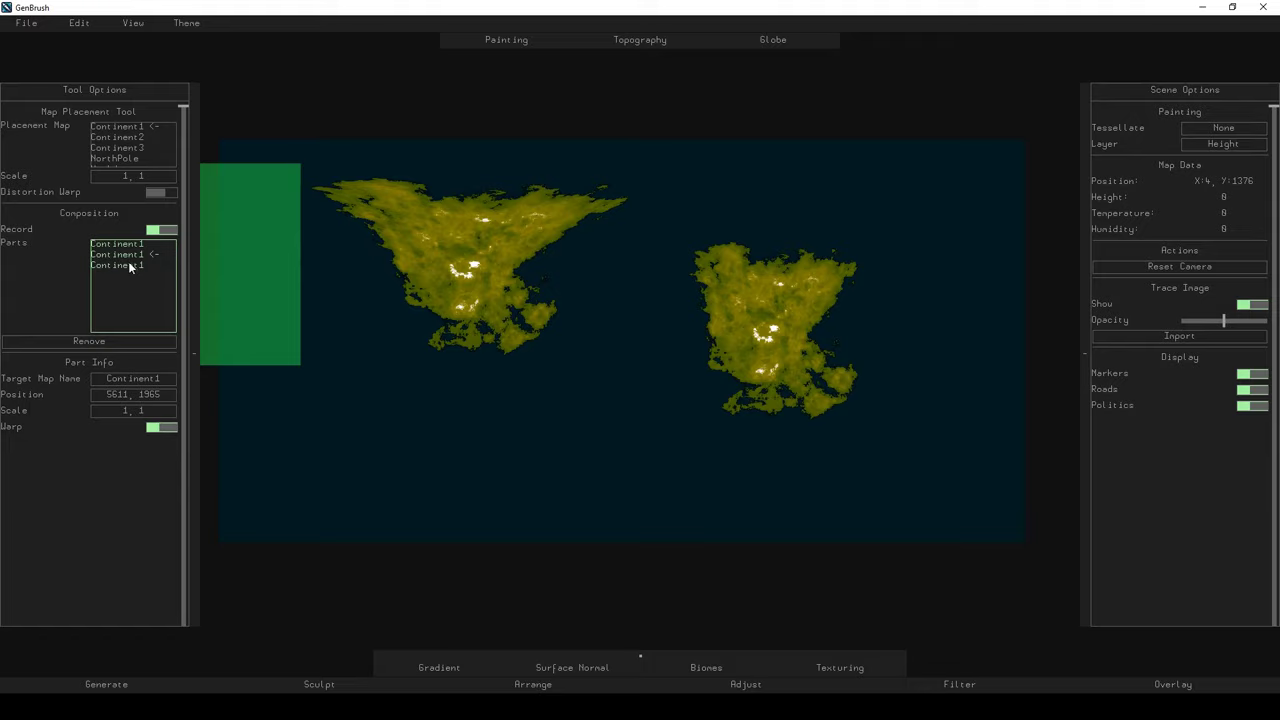
Remove all the recorded Continent1 parts from the composition.
left_click(126, 263)
left_click(125, 254)
left_click(118, 342)
left_click(118, 342)
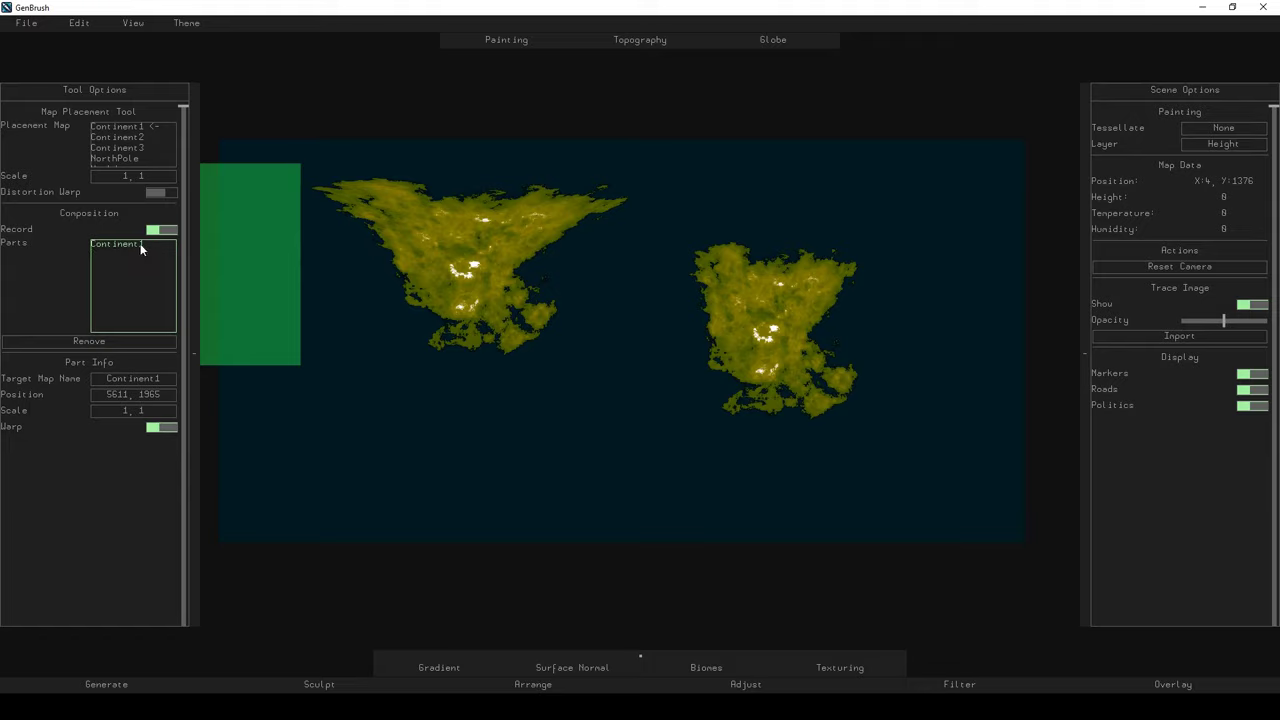
left_click(114, 342)
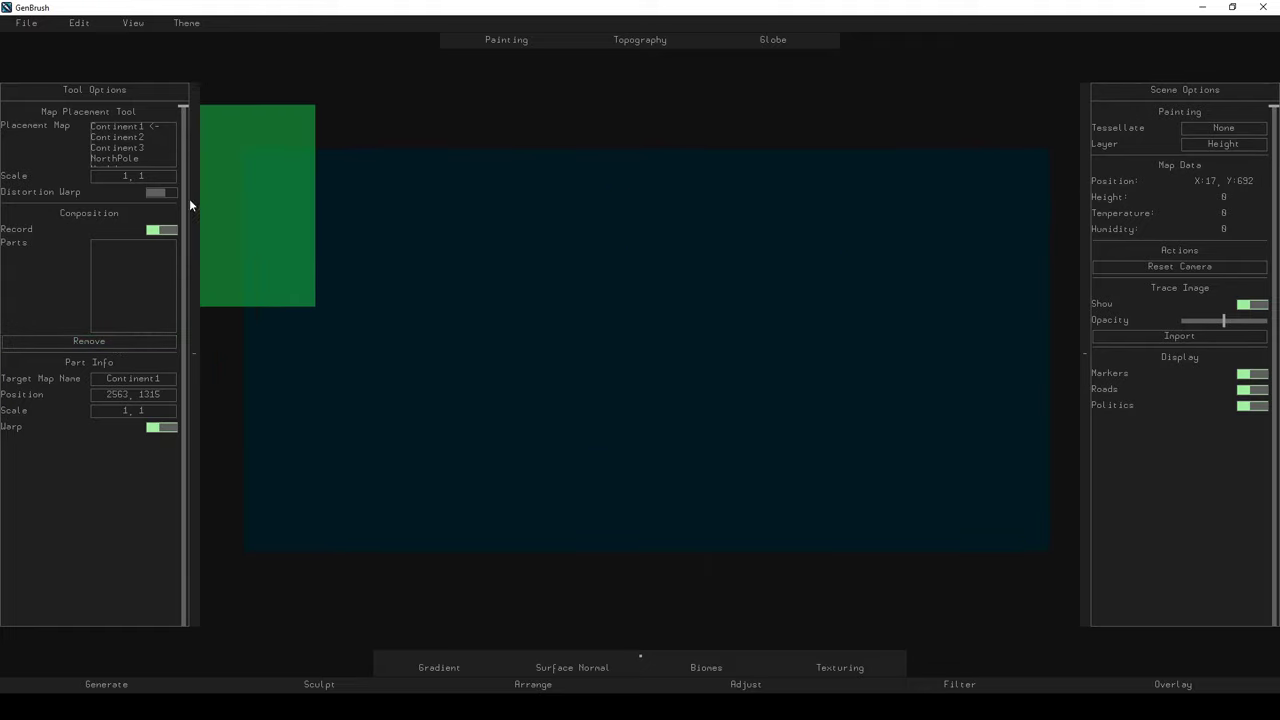
Turn on distortion warp and place Continent1 in the northern part of the map at 3200, 1477.
left_click(159, 192)
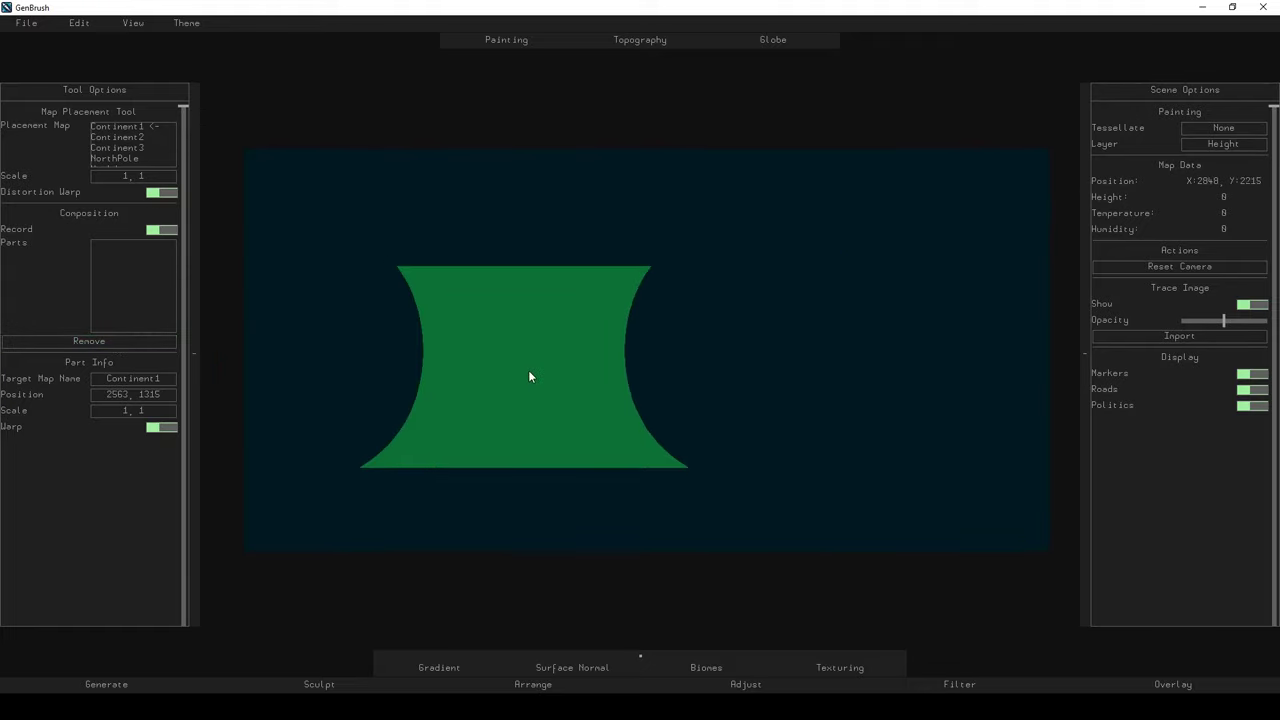
left_click(558, 293)
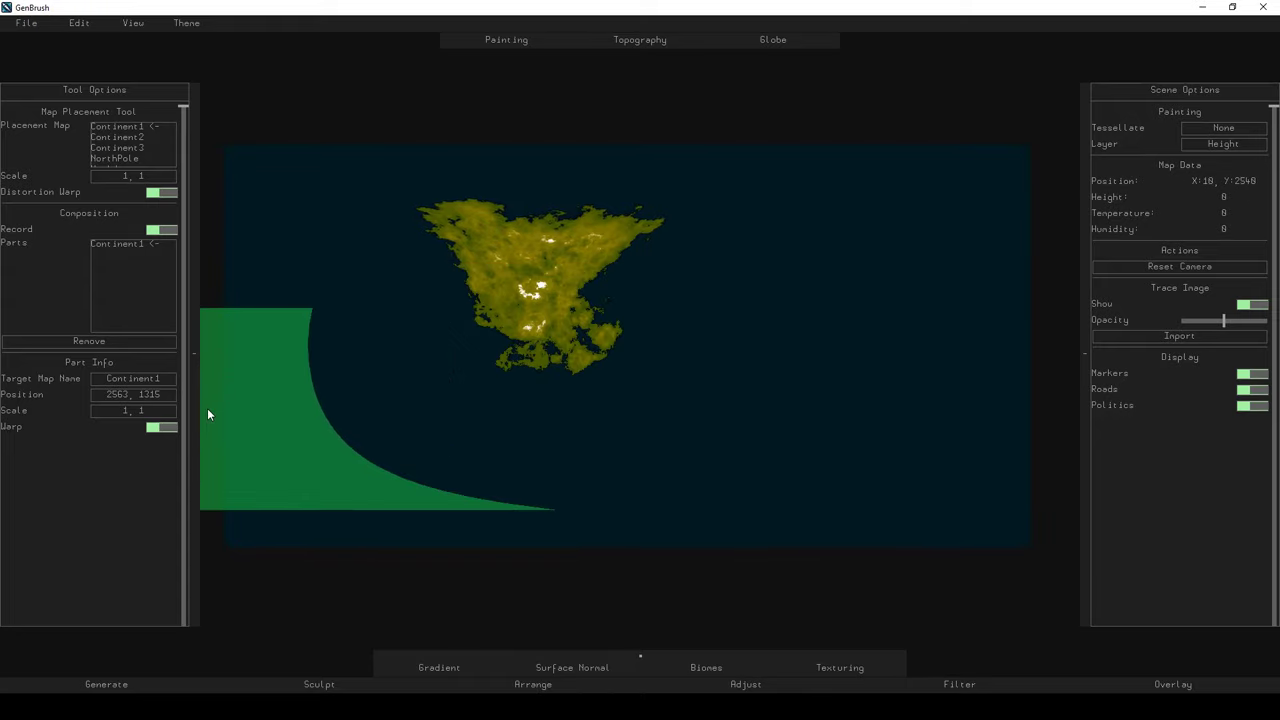
Set the recorded Continent1 part's scale to 0.5, 0.5 and apply the composition to the map.
left_click(107, 417)
key("BackSpace")
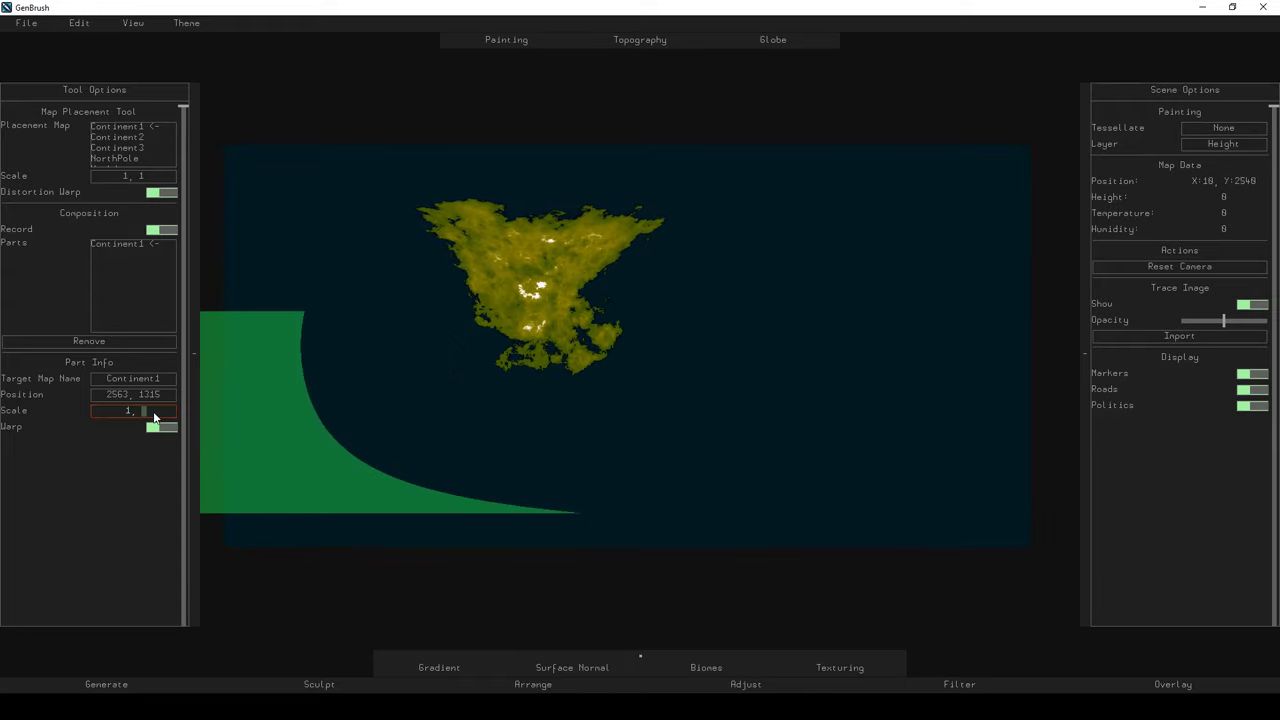
type("0")
key("BackSpace")
type("0.5")
left_click(78, 23)
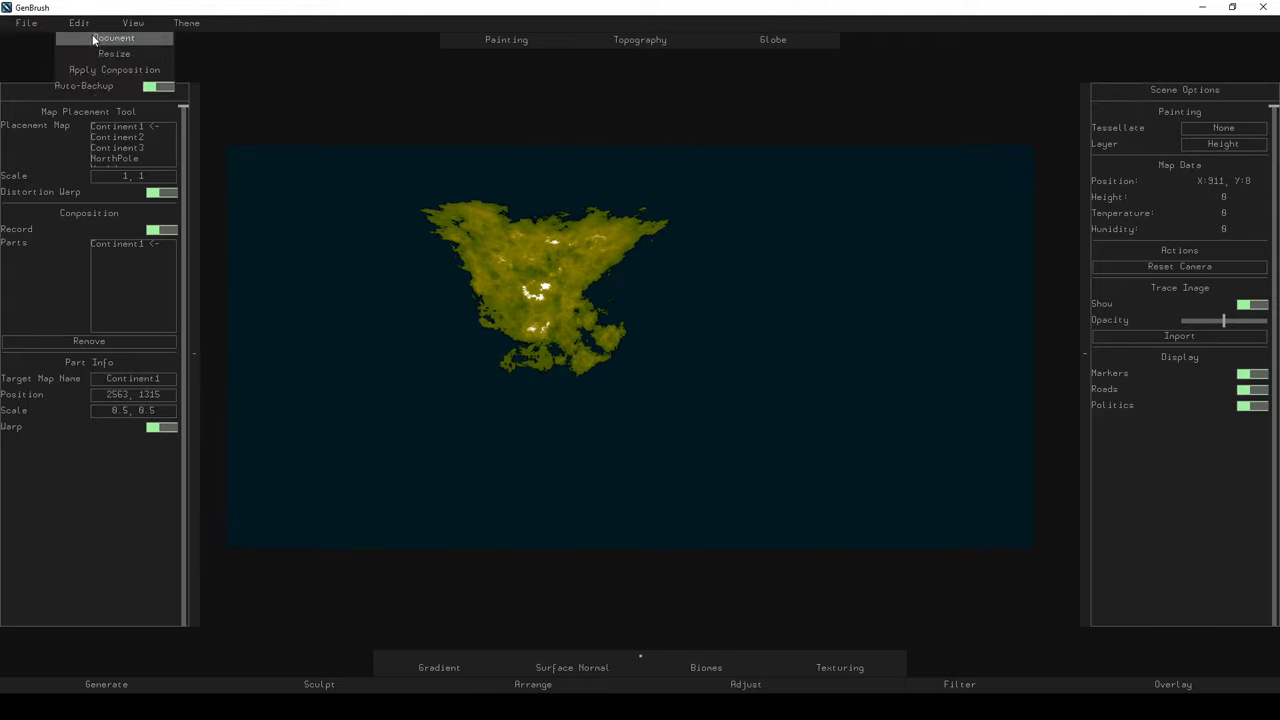
left_click(103, 70)
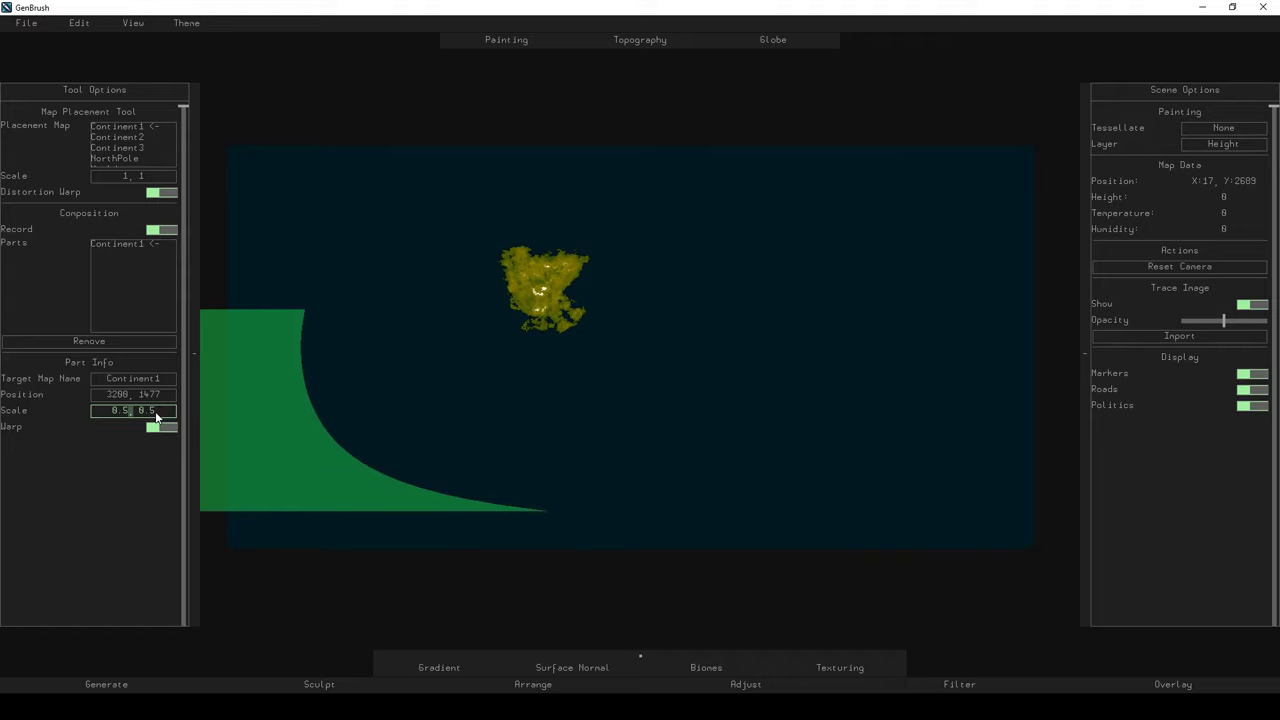
Set the Continent1 part's scale back to 1, 1 and reapply the composition.
key("Delete")
key("Delete")
key("Delete")
key("Delete")
key("Delete")
key("BackSpace")
type("1, 1")
key("Return")
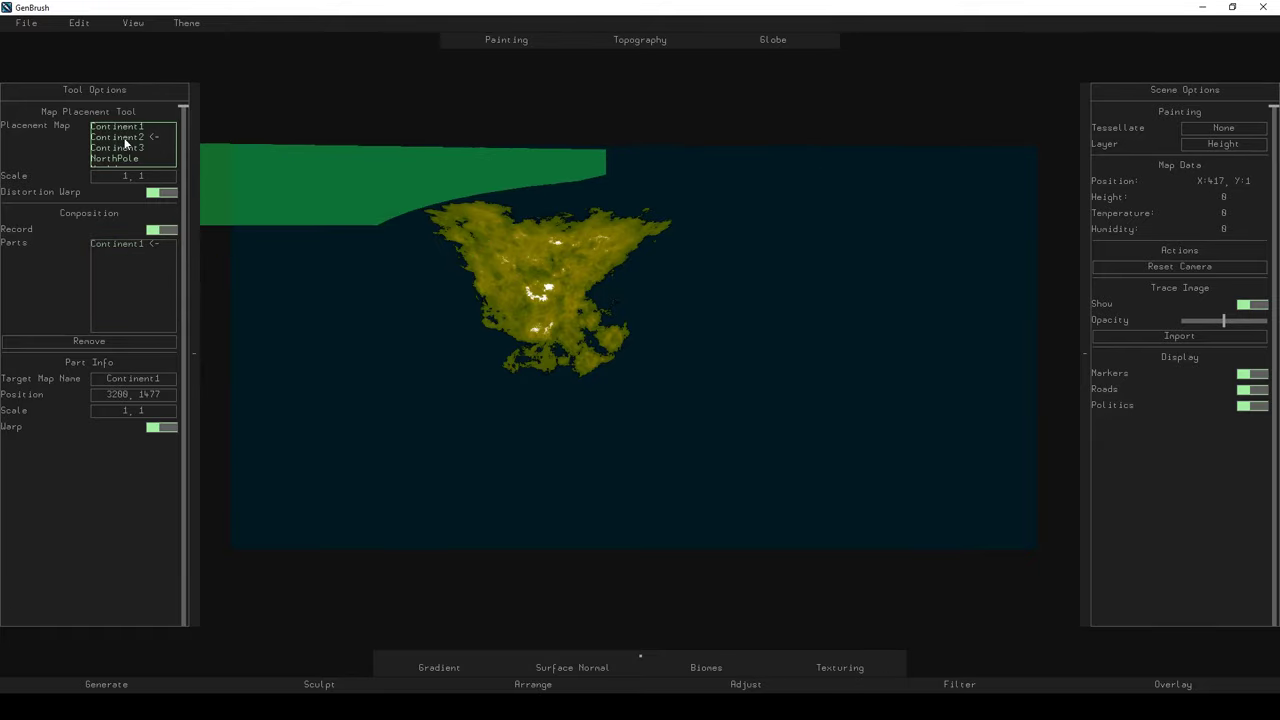
Place Continent2 south of centre at 4933, 2710 and Continent3 in the east at 6857, 2012, both at scale about 0.81.
scroll(750, 380, "down", 1)
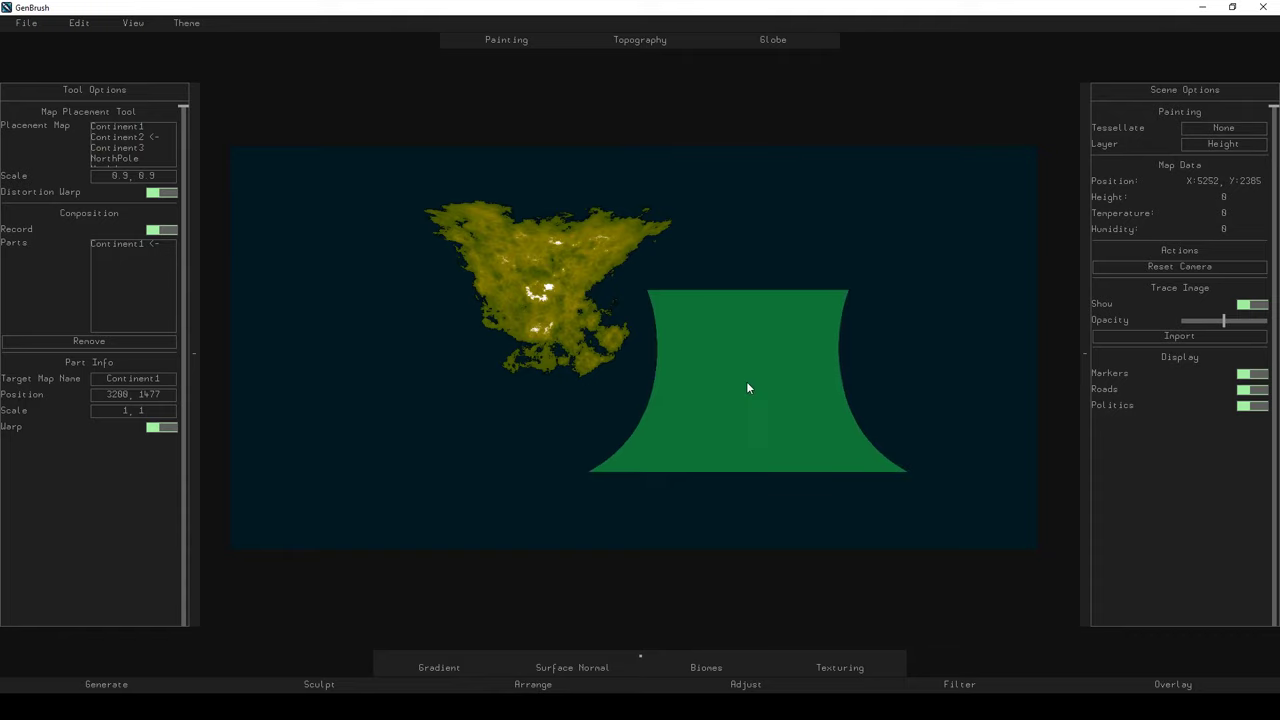
left_click(716, 412)
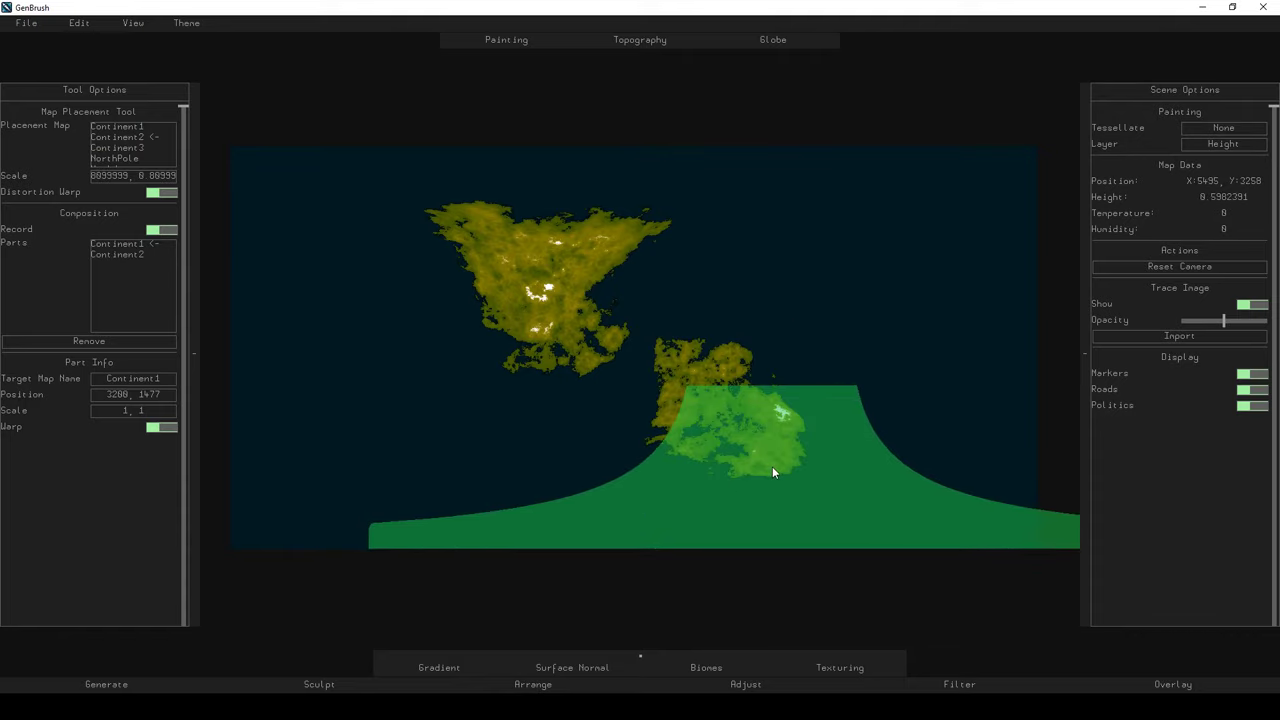
left_click(125, 148)
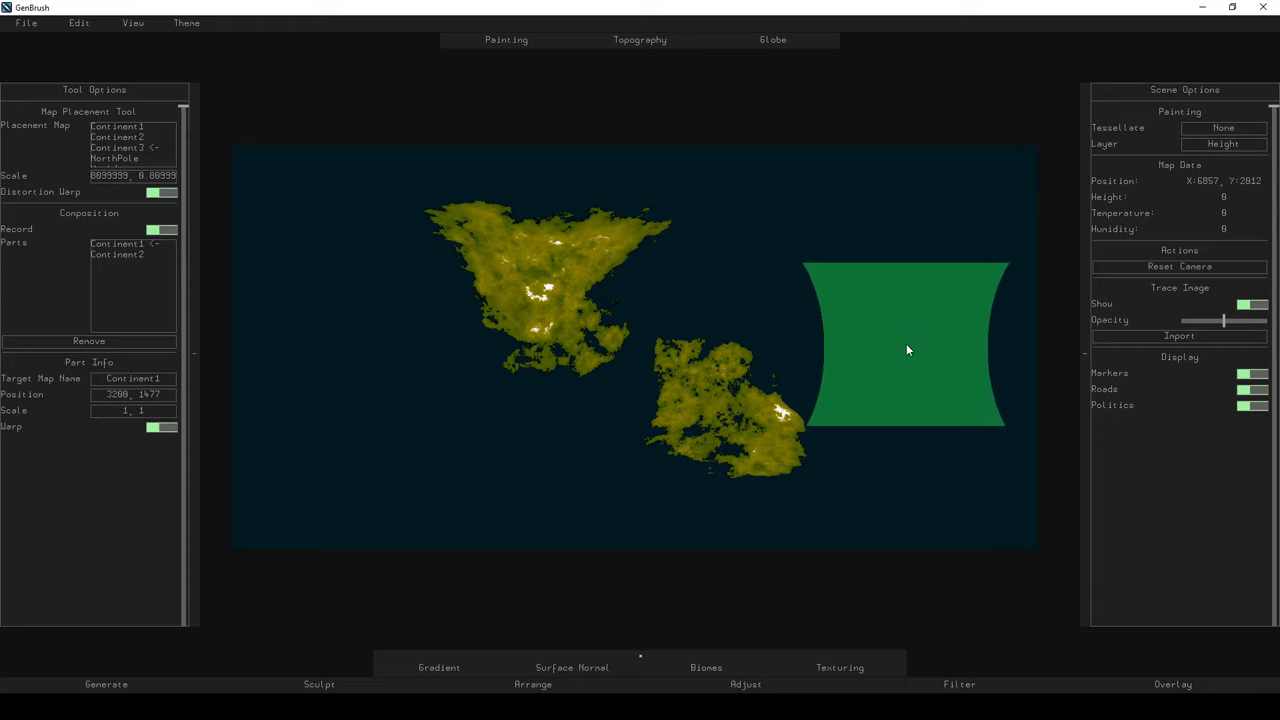
left_click(851, 465)
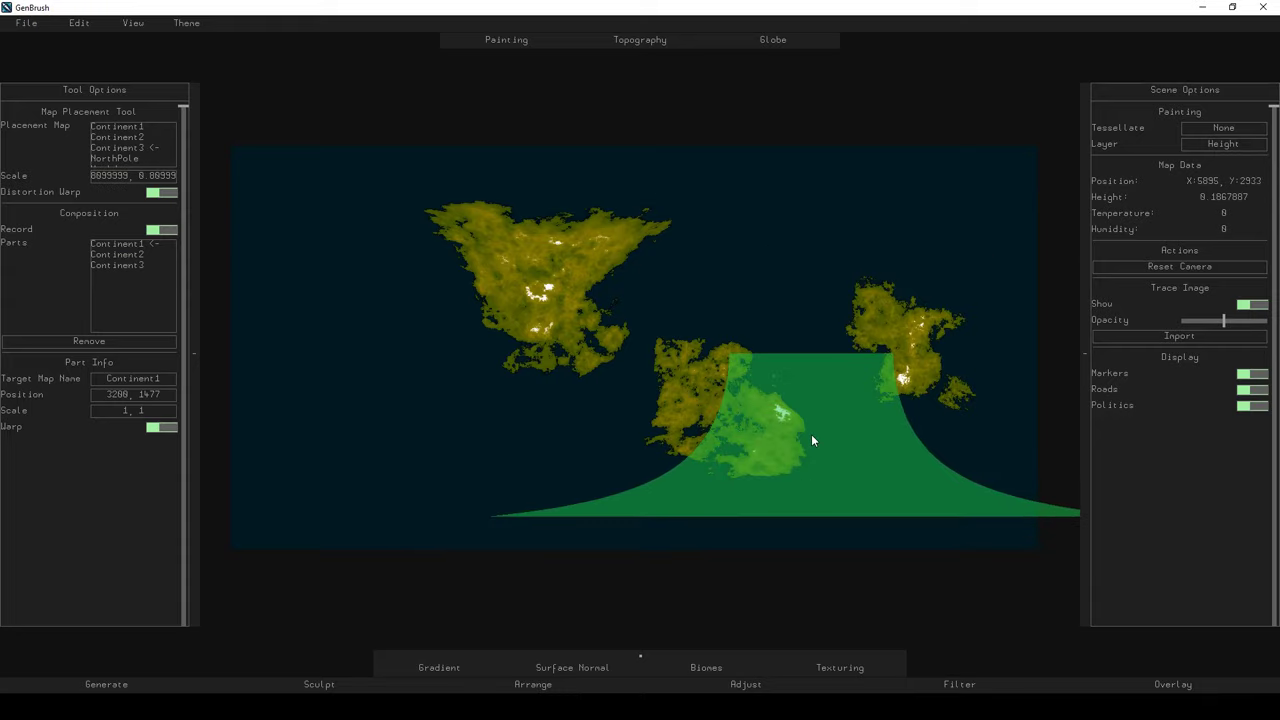
Place a larger Continent3 over the eastern one at 6782, 1965, scale about 1.17, and remove the smaller Continent3 part from the composition.
left_click(887, 358)
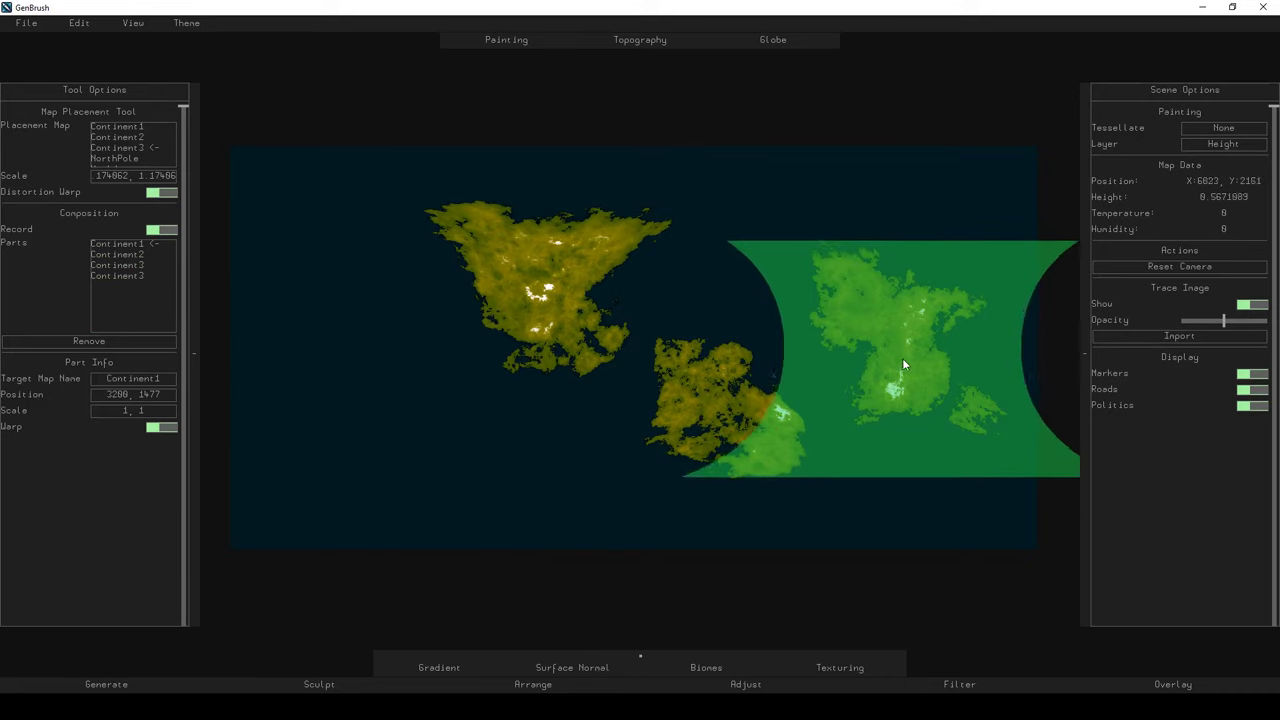
left_click(134, 266)
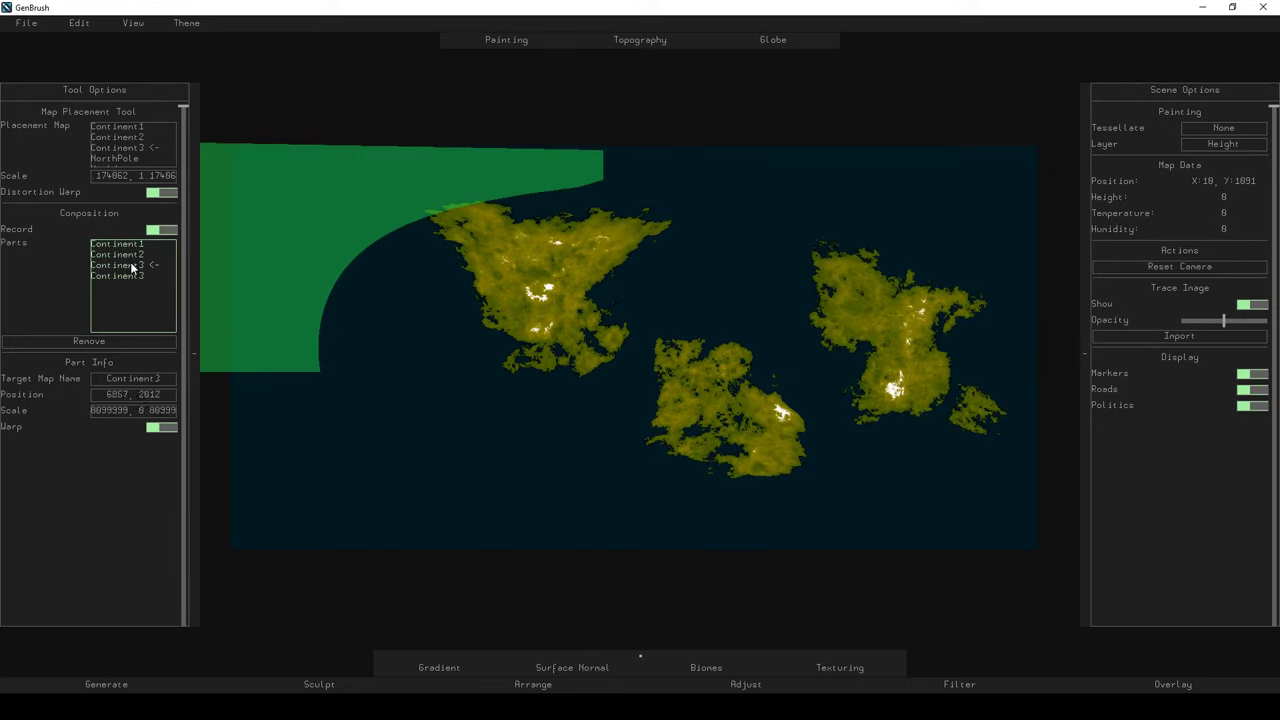
left_click(88, 341)
Review the part info of the recorded Continent2 and the remaining Continent3.
left_click(122, 255)
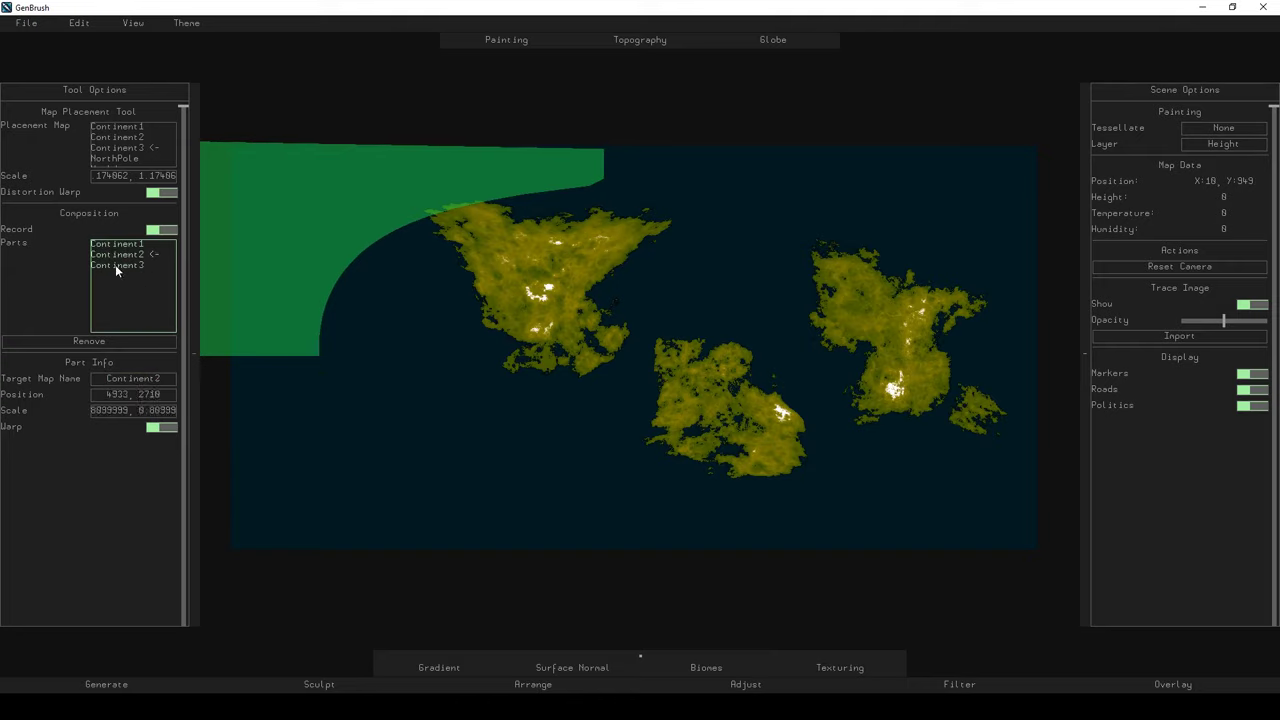
left_click(115, 264)
left_click_drag(397, 289, 574, 285)
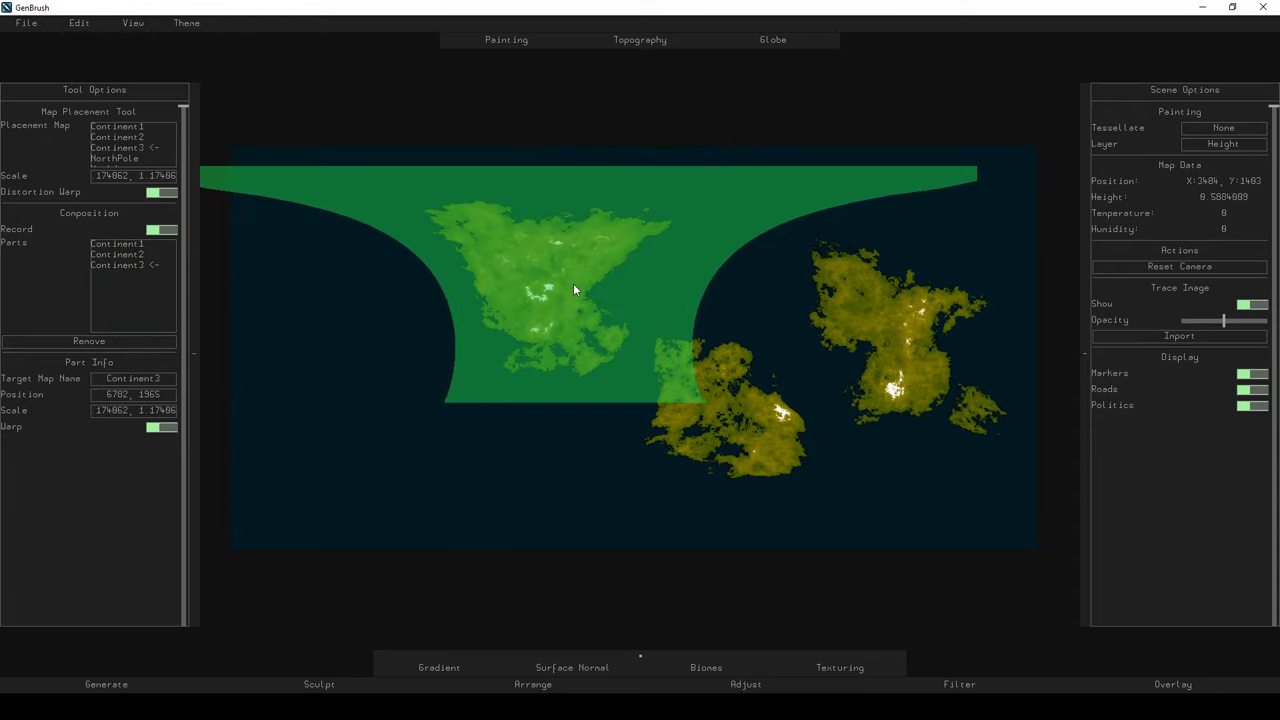
Cap the map's north pole with the NorthPole map, using centre 1024, 1024, angle 0 and coverage 0.3957343.
left_click(114, 158)
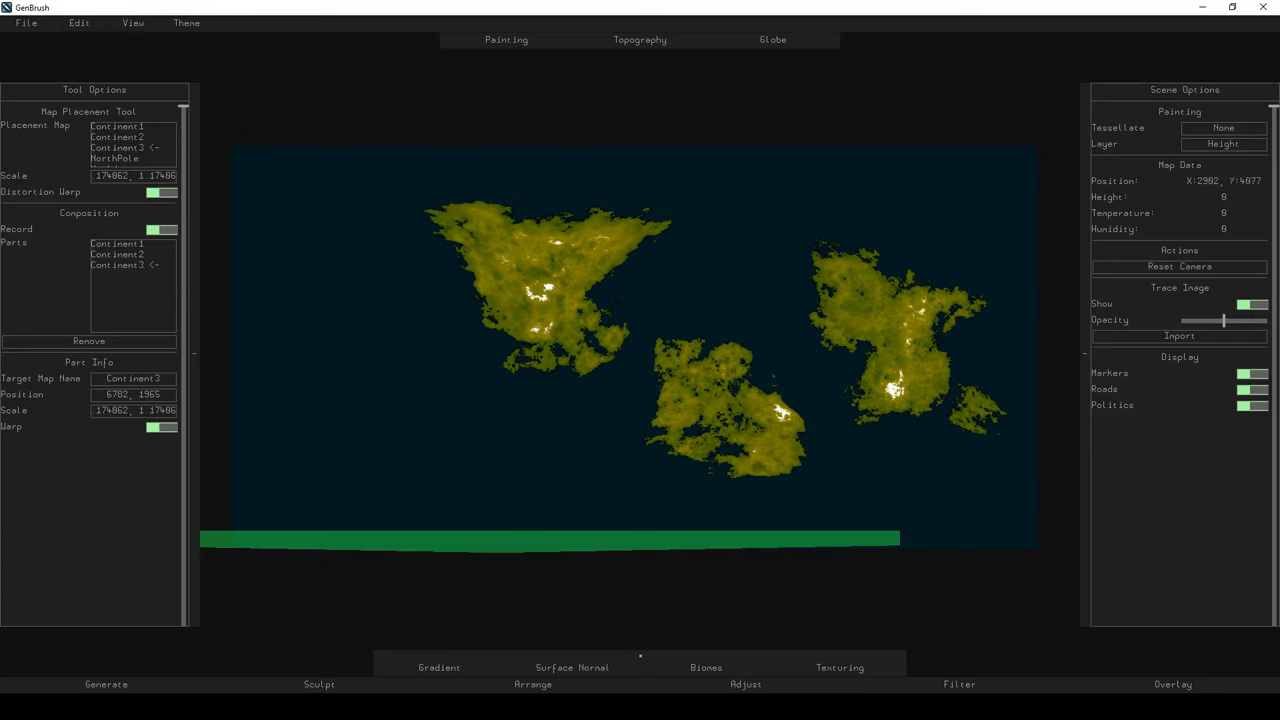
left_click(532, 684)
left_click(528, 669)
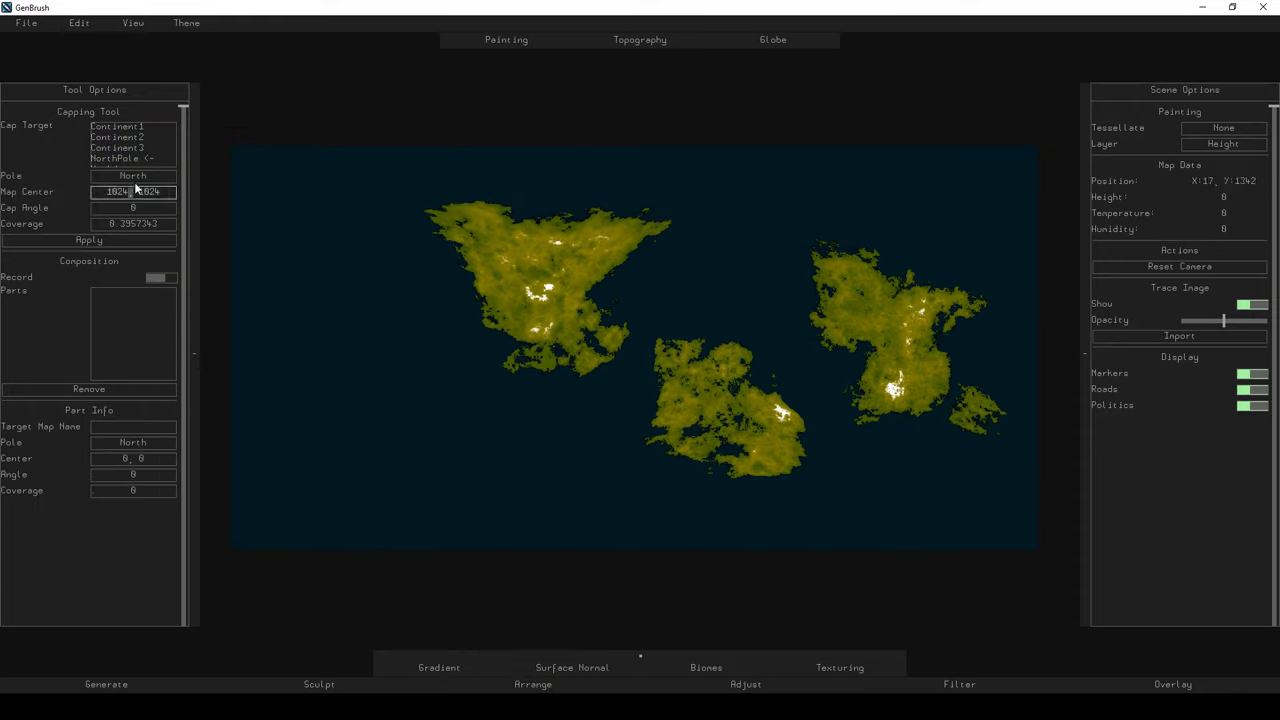
left_click(107, 211)
left_click(98, 226)
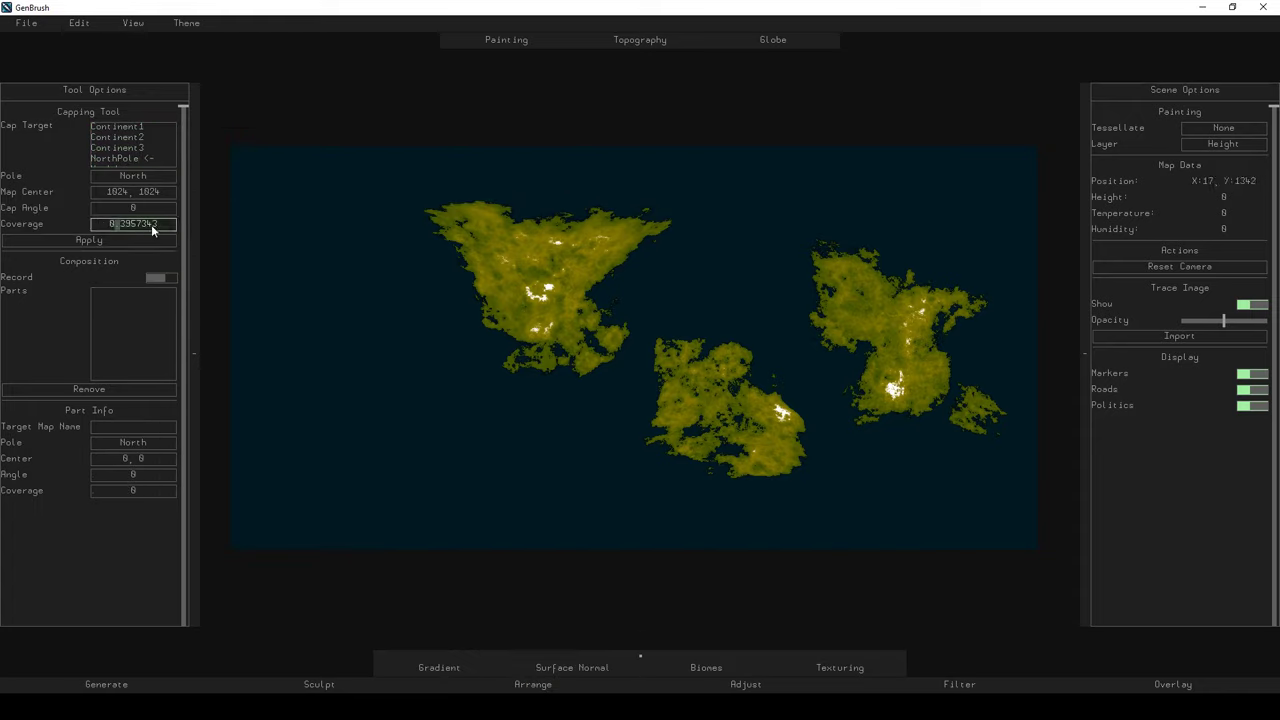
left_click(100, 241)
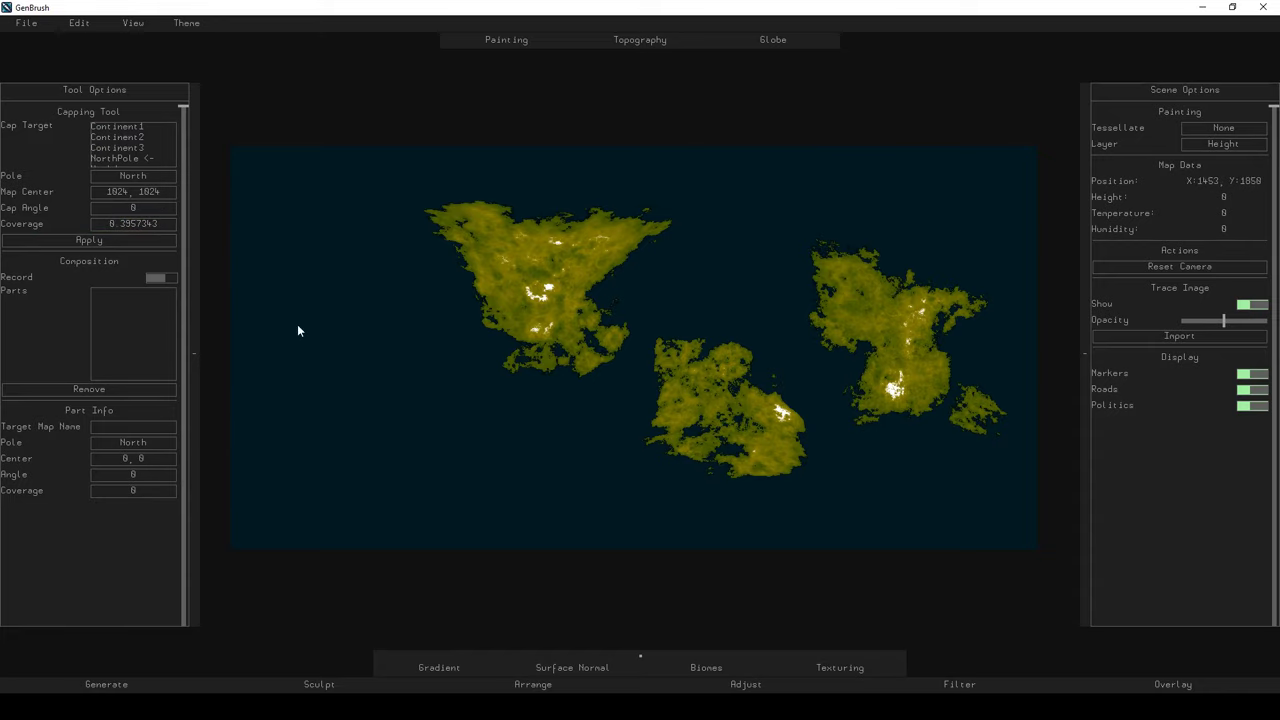
left_click(75, 238)
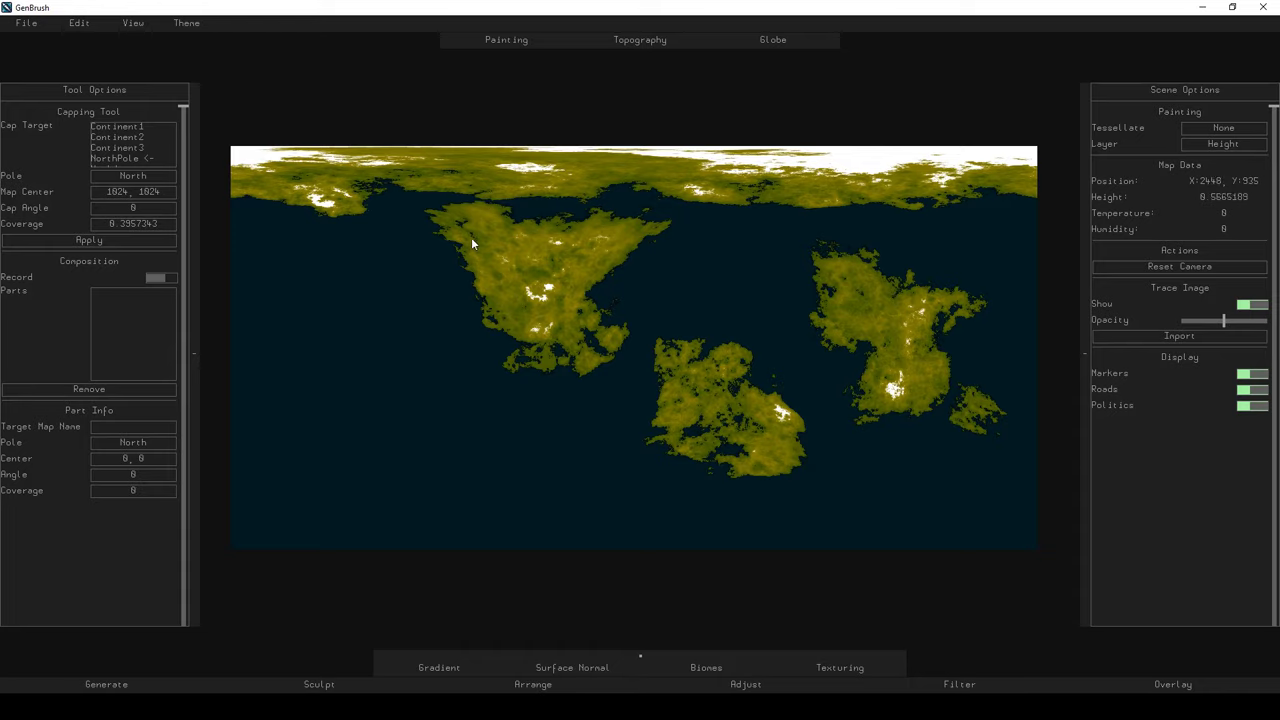
Apply the NorthPole cap with coverage 0.436297 and composition recording on, and show the recorded part's info.
left_click_drag(133, 223, 498, 243)
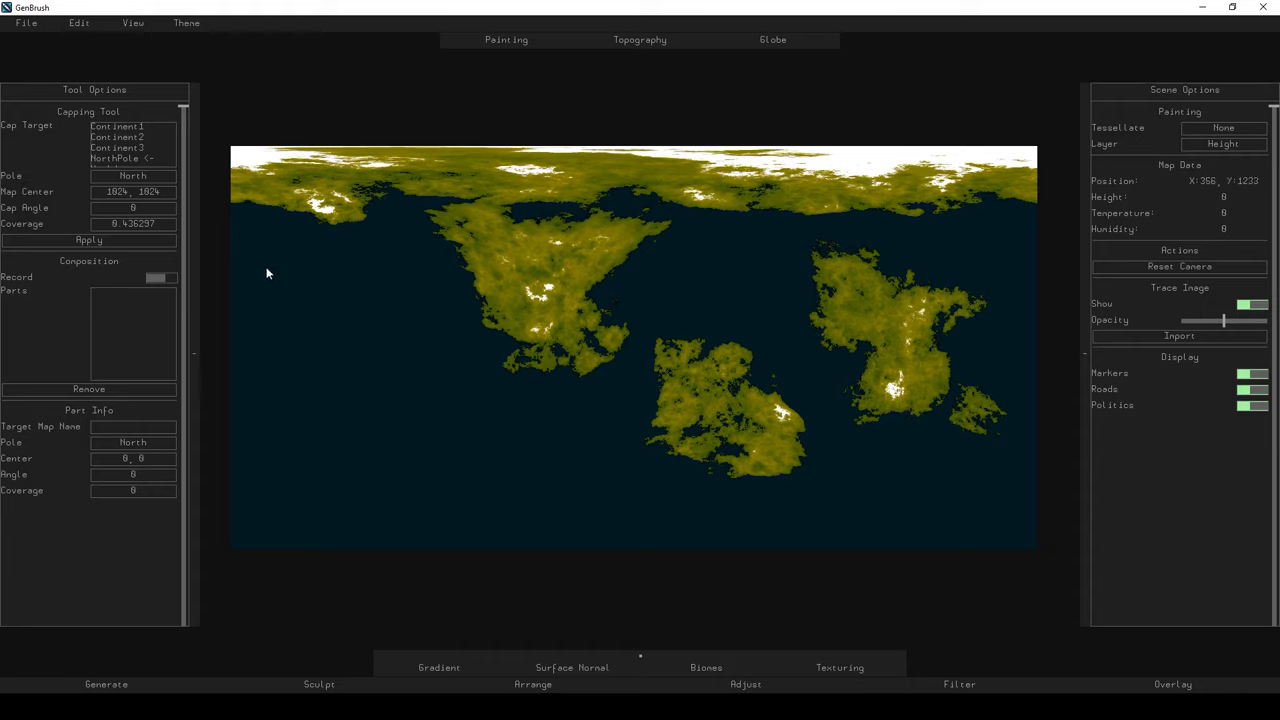
left_click(158, 277)
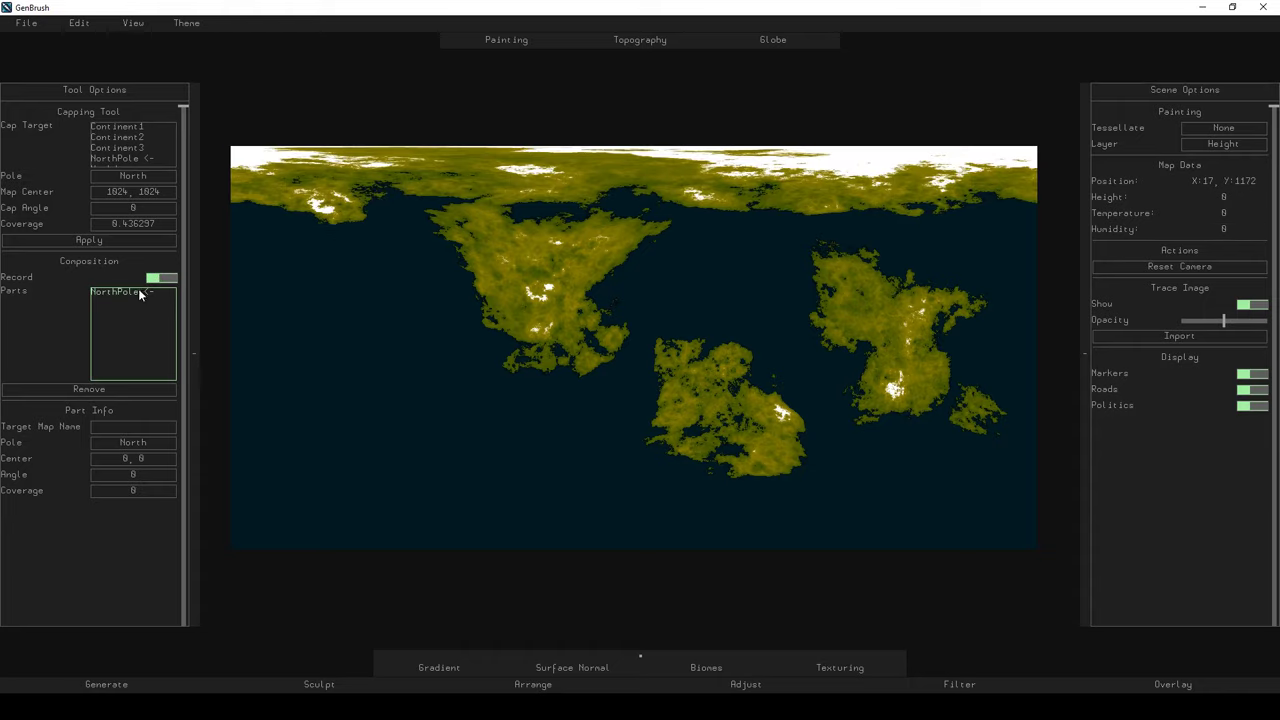
left_click(108, 291)
Check the Place tool's recorded parts and the Continent1 part's info, and return to the Cap tool.
left_click(528, 686)
left_click(532, 653)
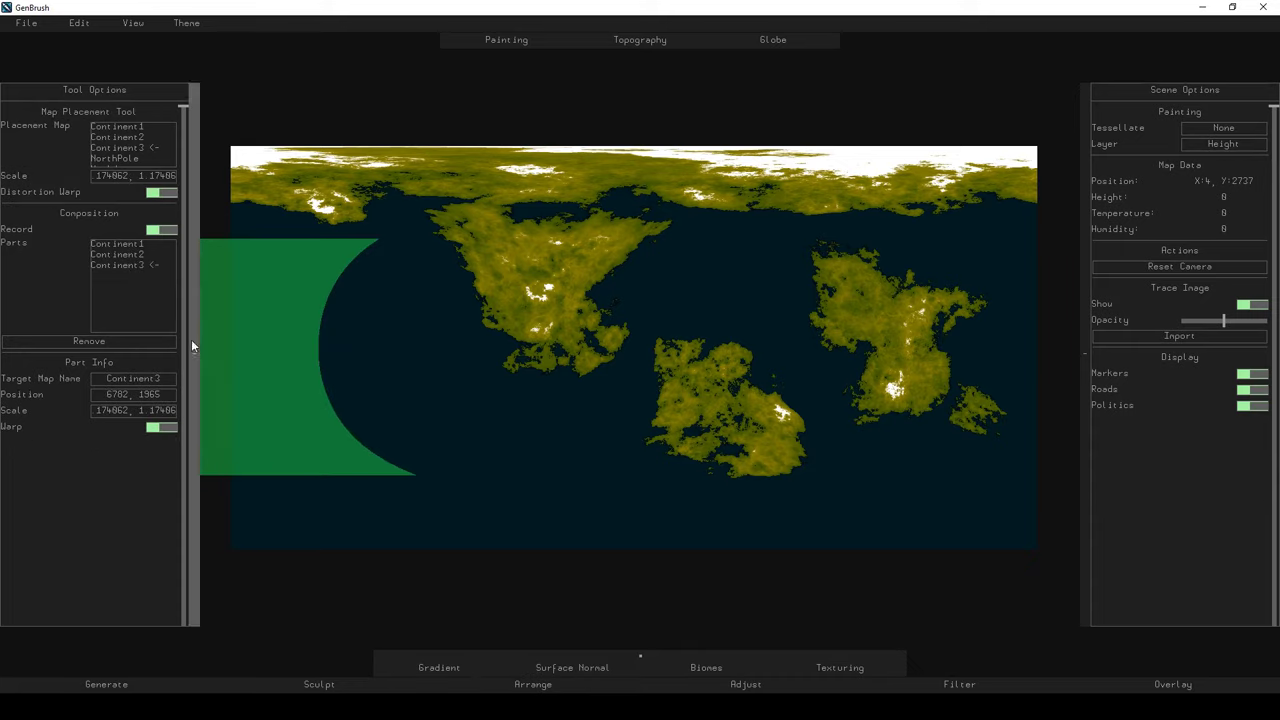
left_click(125, 245)
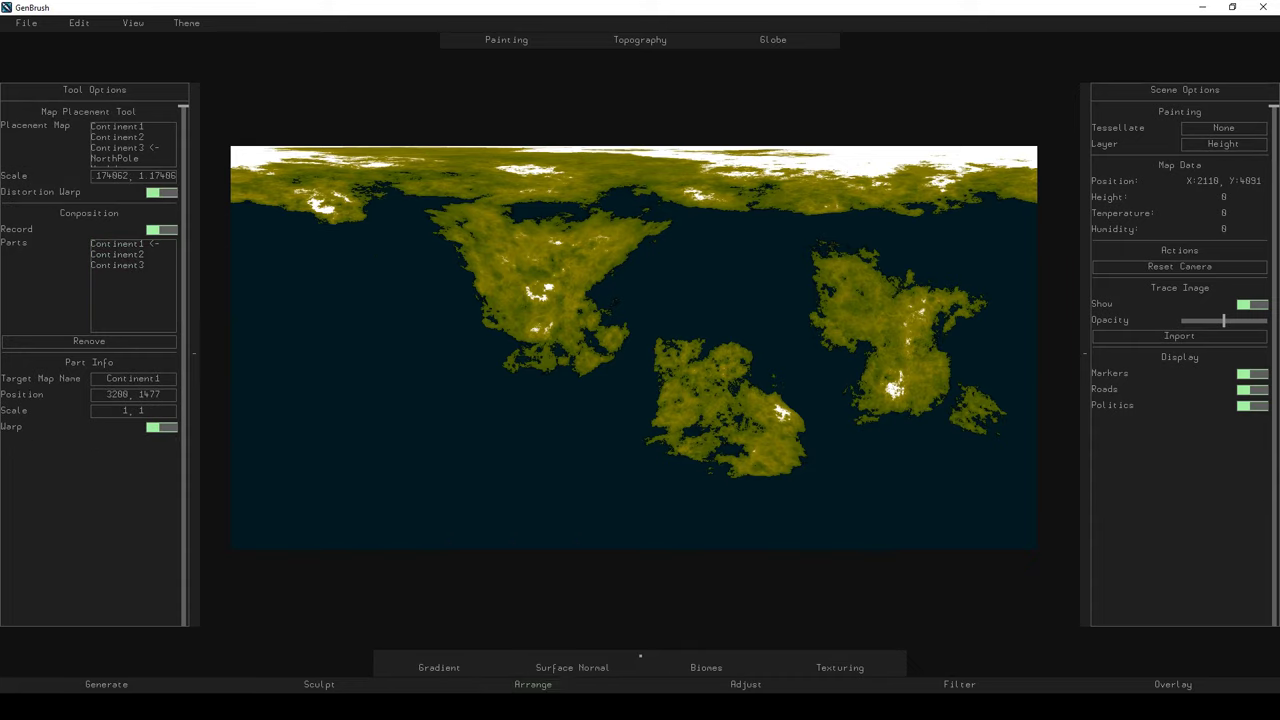
left_click(532, 684)
left_click(532, 668)
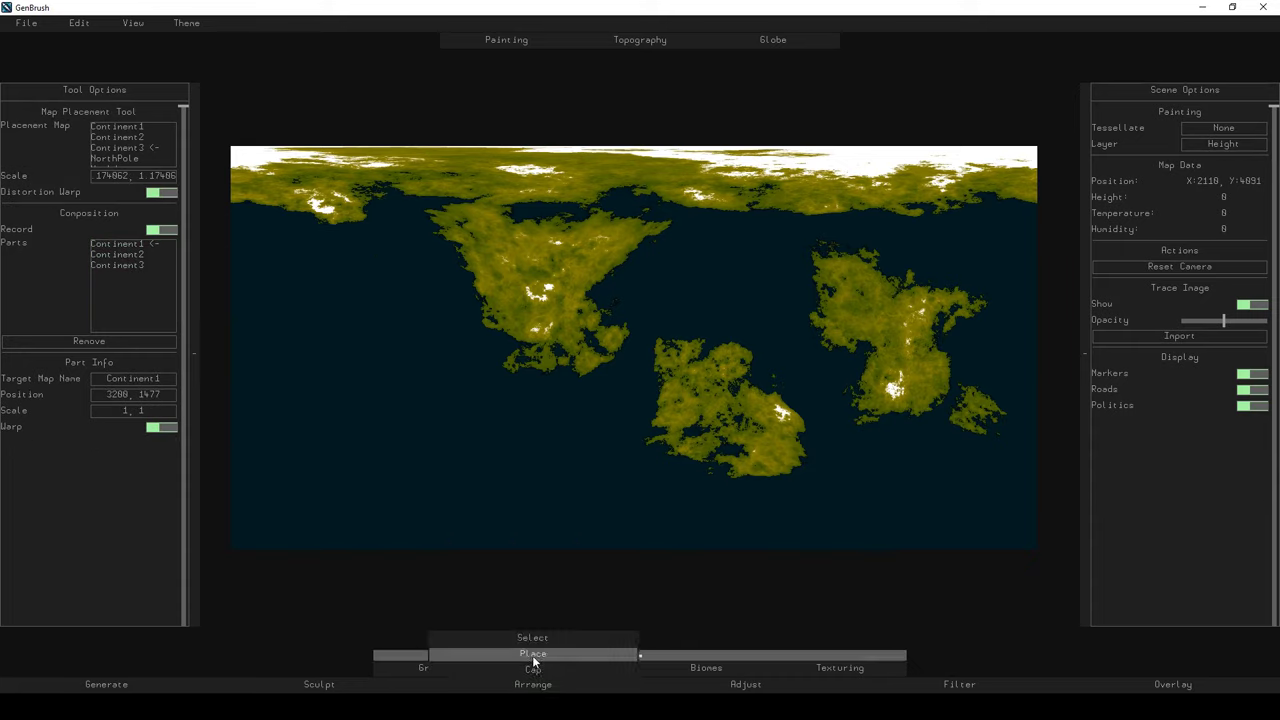
left_click(524, 686)
left_click(532, 668)
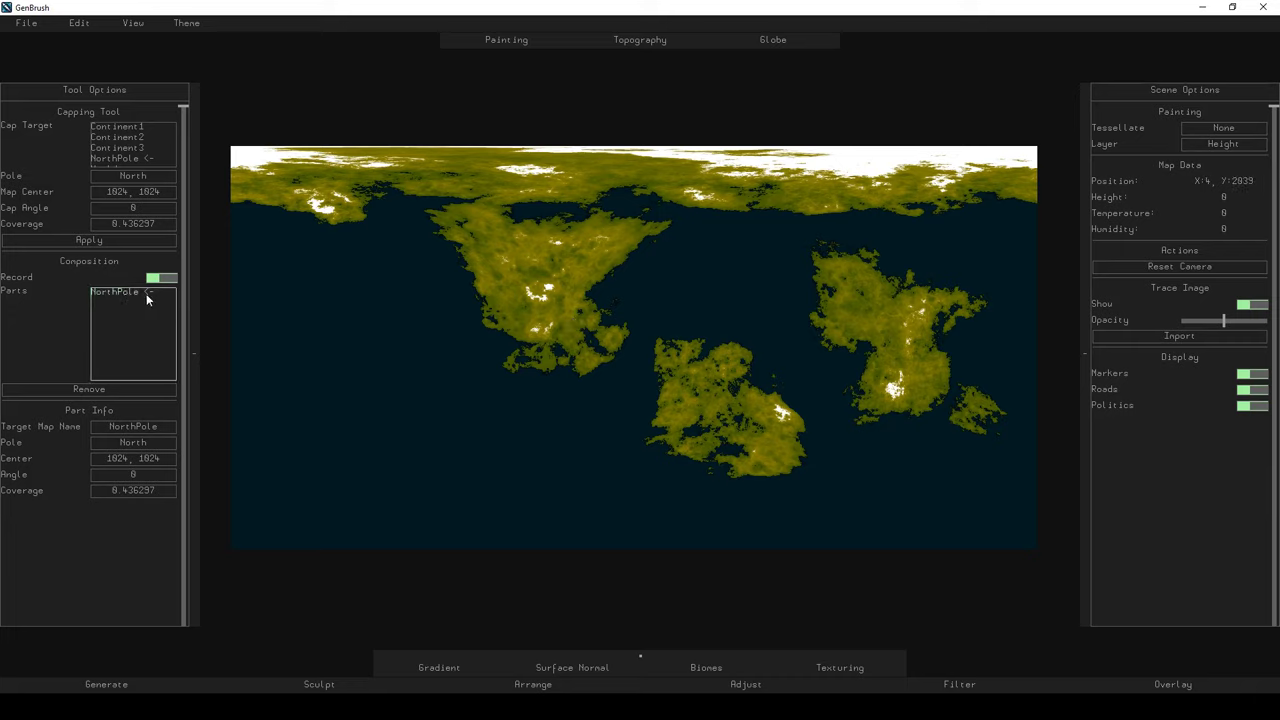
Try the recorded NorthPole cap at the South pole by applying the composition, and set its pole back to North.
left_click(147, 444)
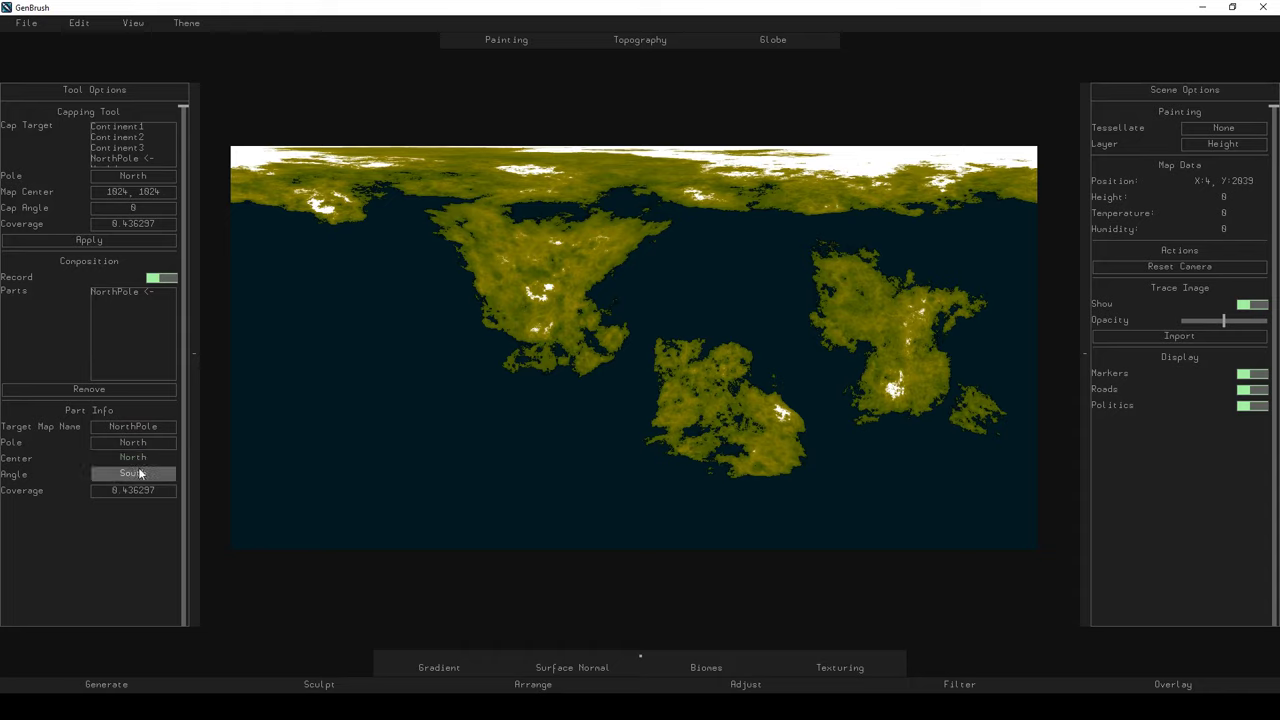
left_click(133, 473)
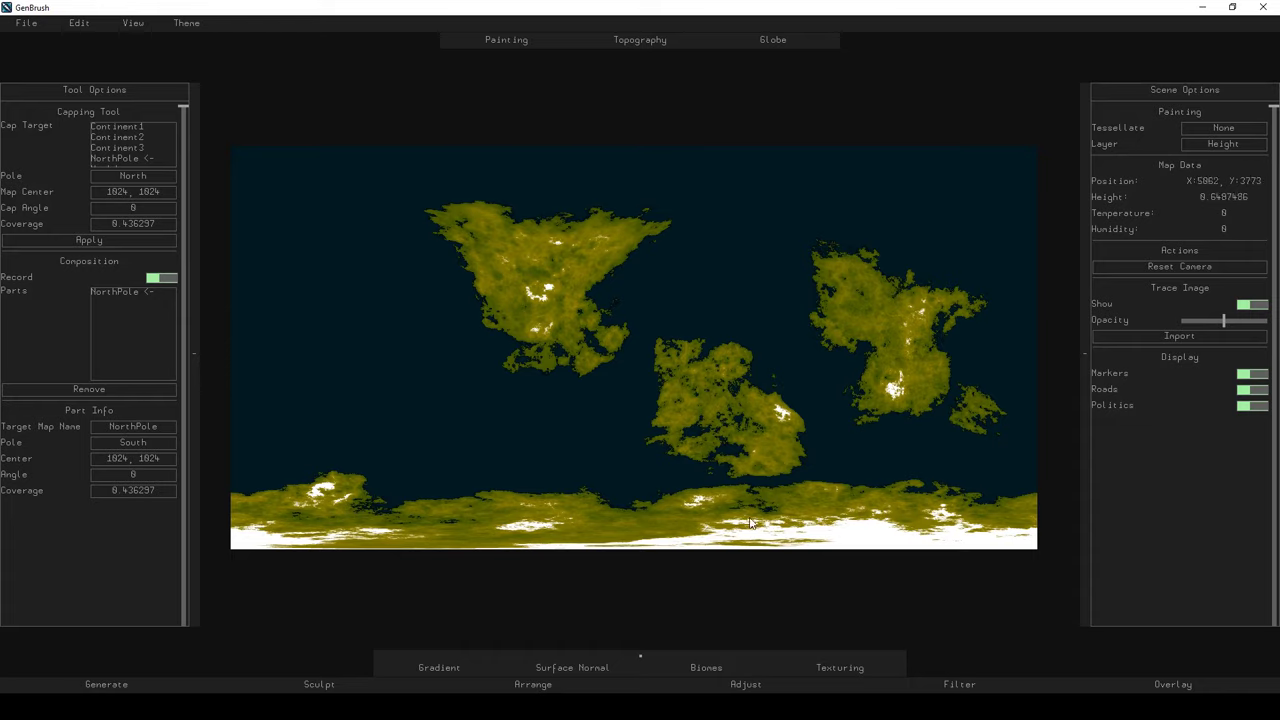
left_click(140, 442)
left_click(140, 460)
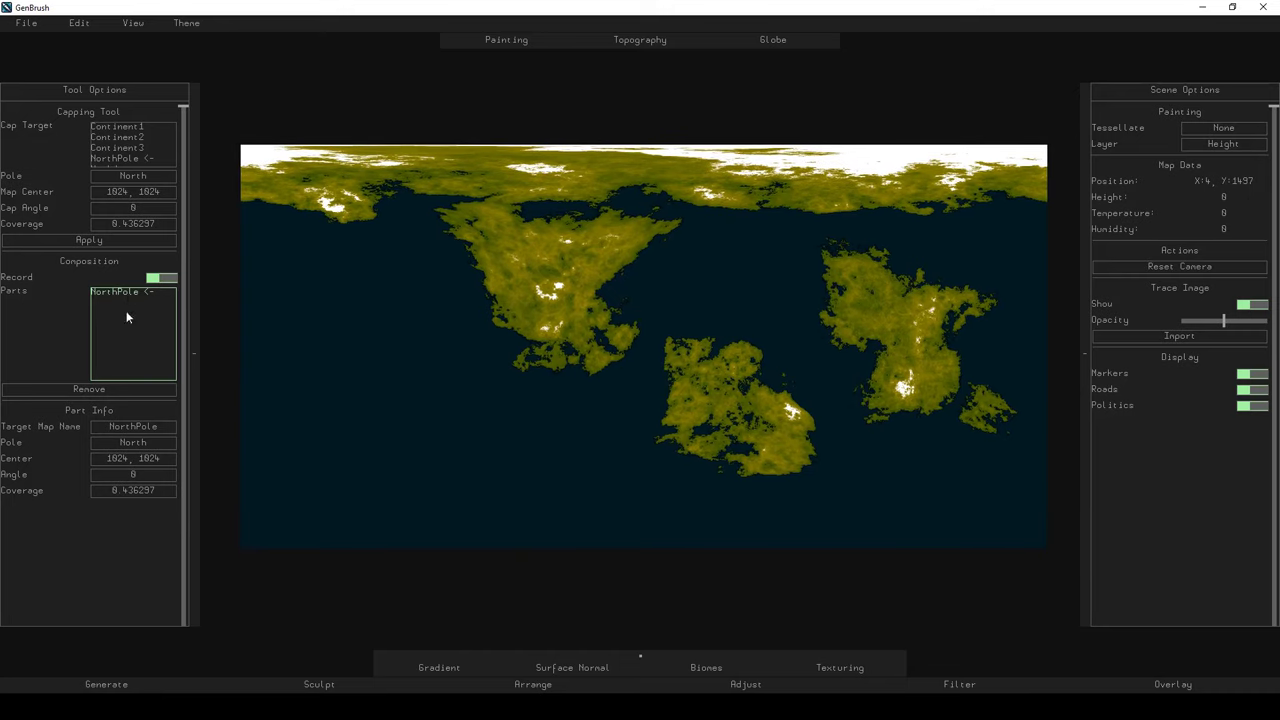
Look up the World composition and its available actions in the Document Editor, and close the editor.
left_click(80, 26)
left_click(85, 41)
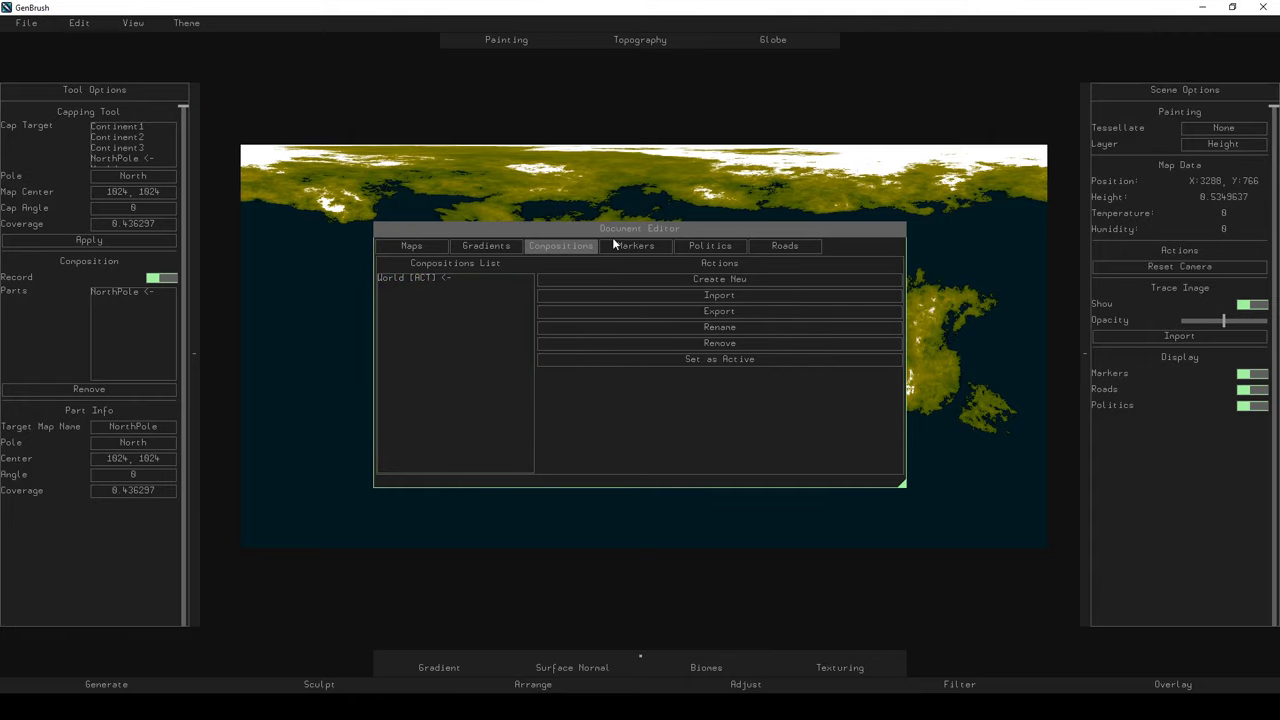
key("Escape")
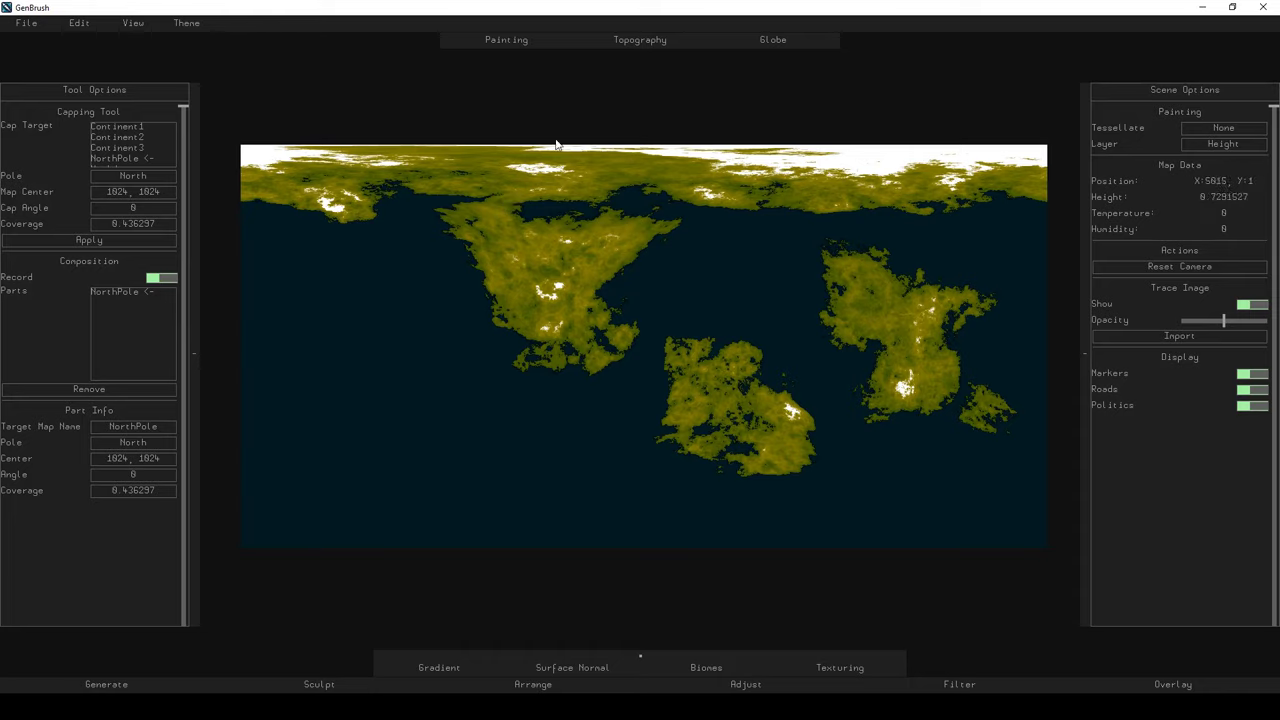
Set the Continent1 map as the height source in the Document Editor and close the editor to show it.
left_click(79, 22)
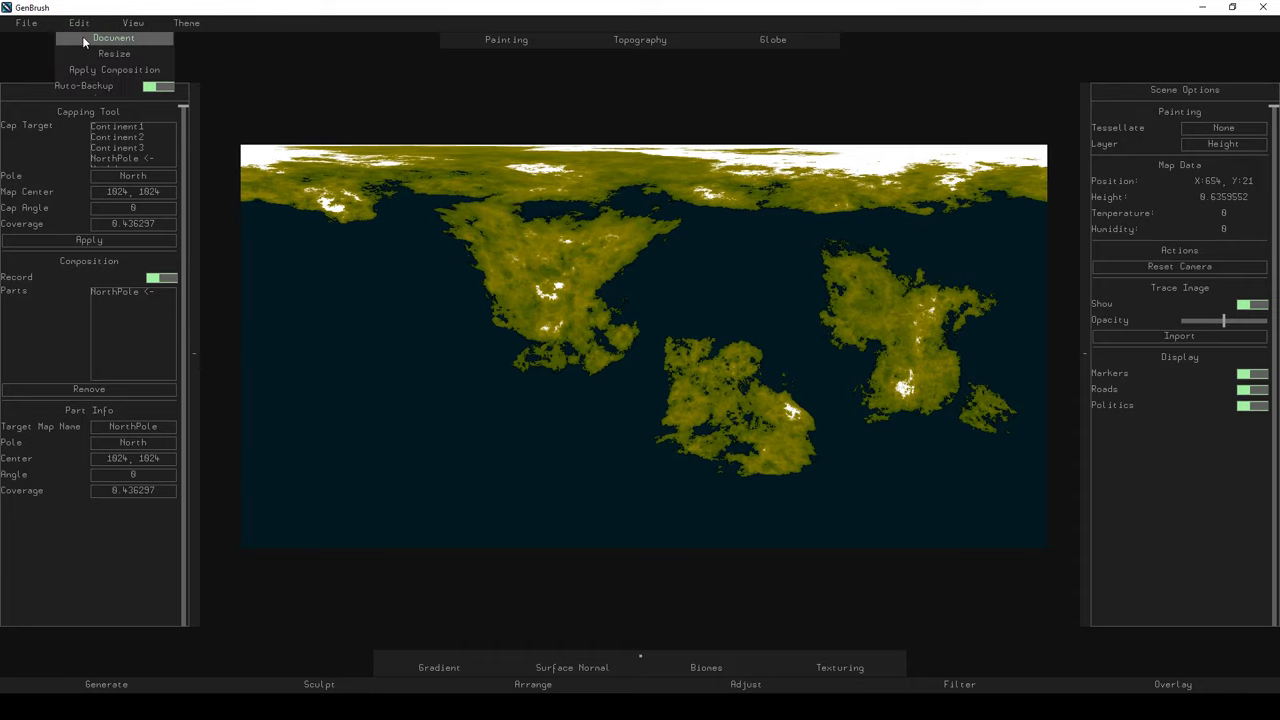
left_click(85, 40)
left_click(404, 250)
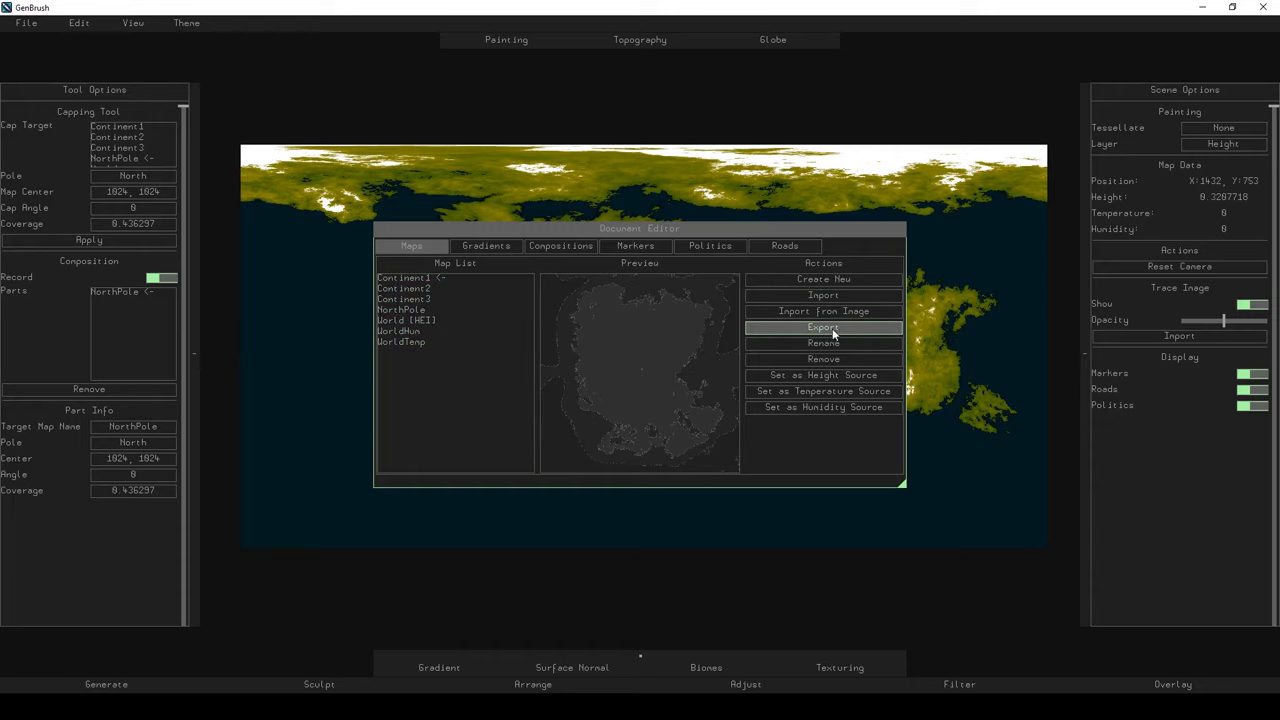
left_click(825, 375)
key("Escape")
scroll(652, 304, "up", 5)
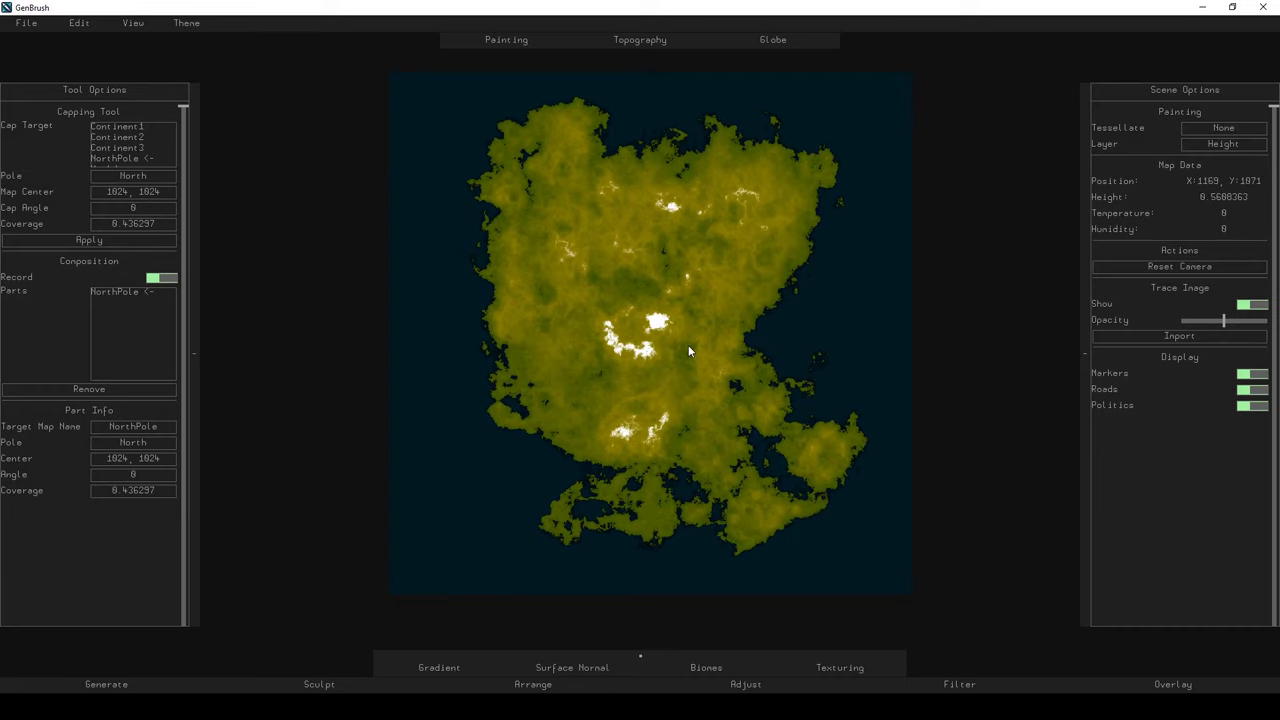
Choose the Smooth Brush for sculpting Continent1 and set its value to 0 in Replace blend mode.
left_click_drag(688, 345, 684, 360)
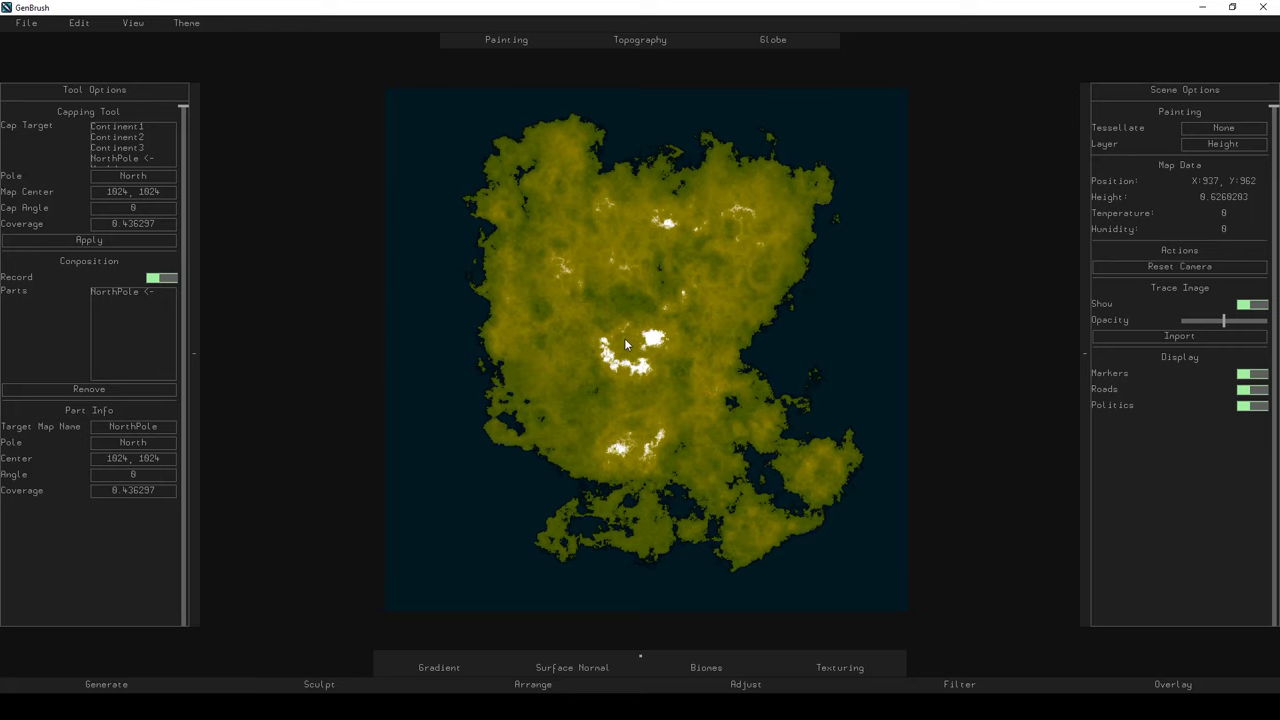
left_click(320, 684)
left_click(319, 511)
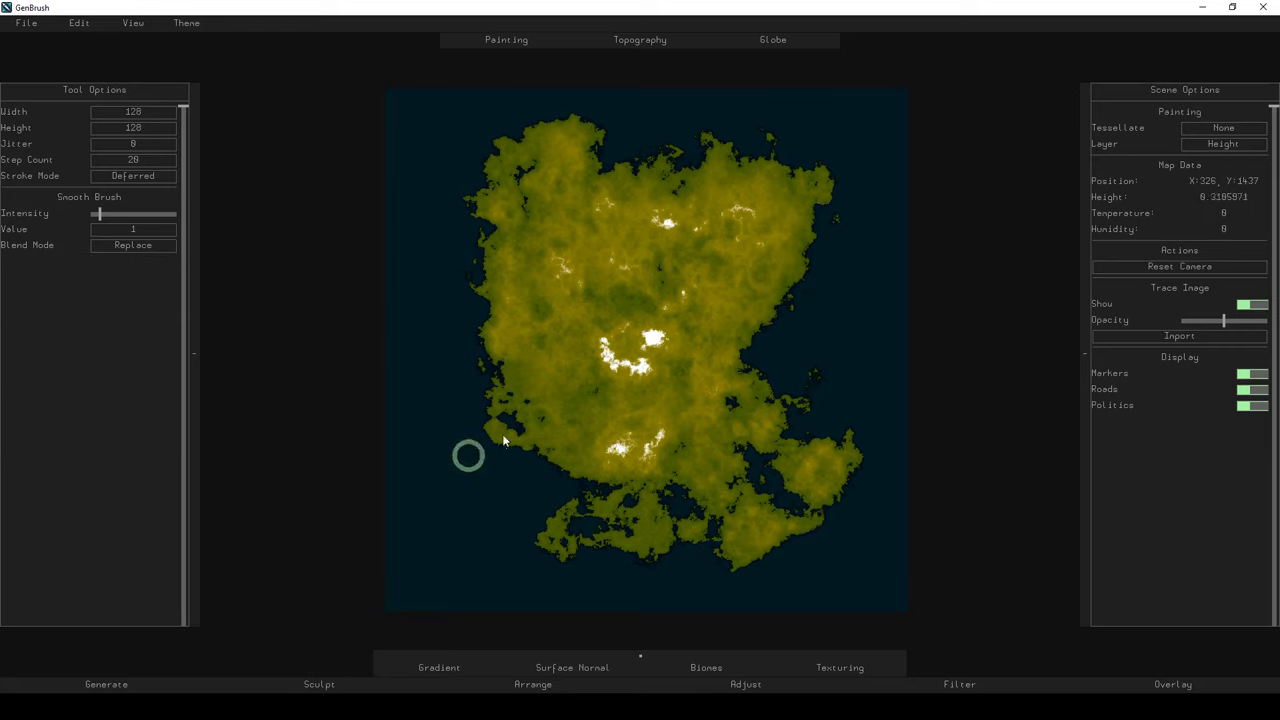
scroll(571, 371, "up", 3)
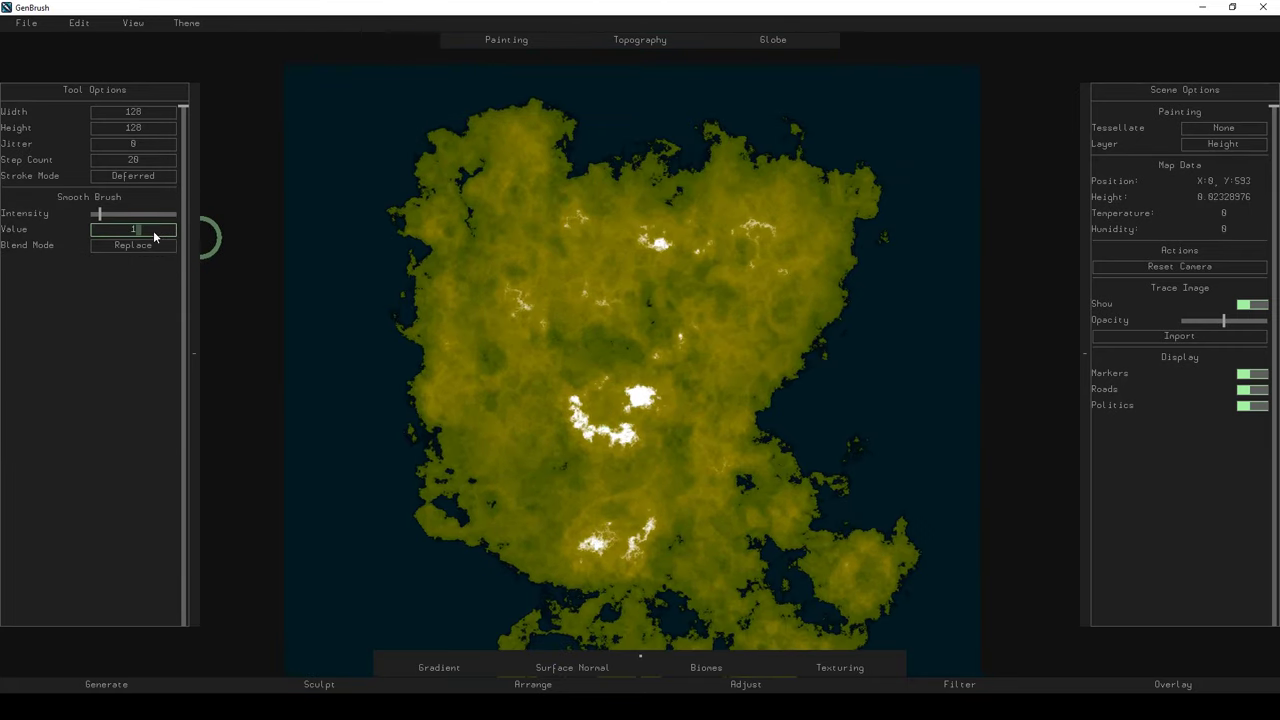
left_click_drag(154, 236, 136, 230)
scroll(549, 371, "up", 3)
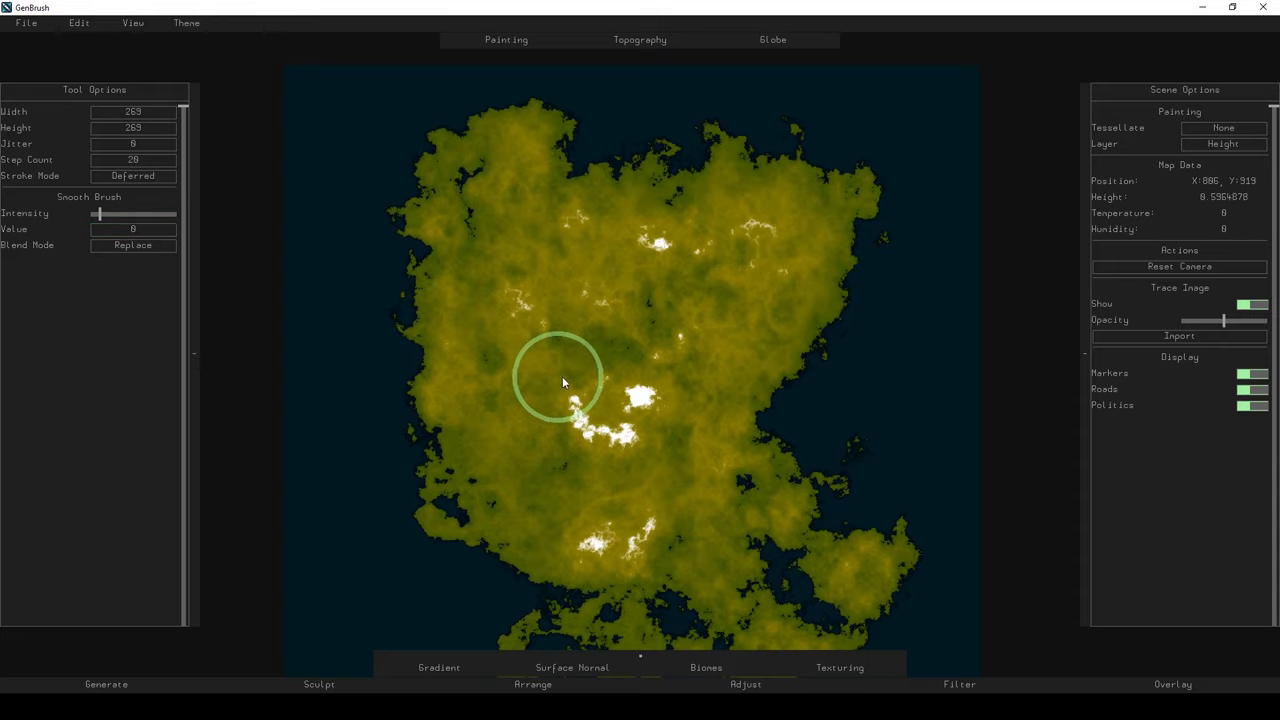
left_click(627, 381)
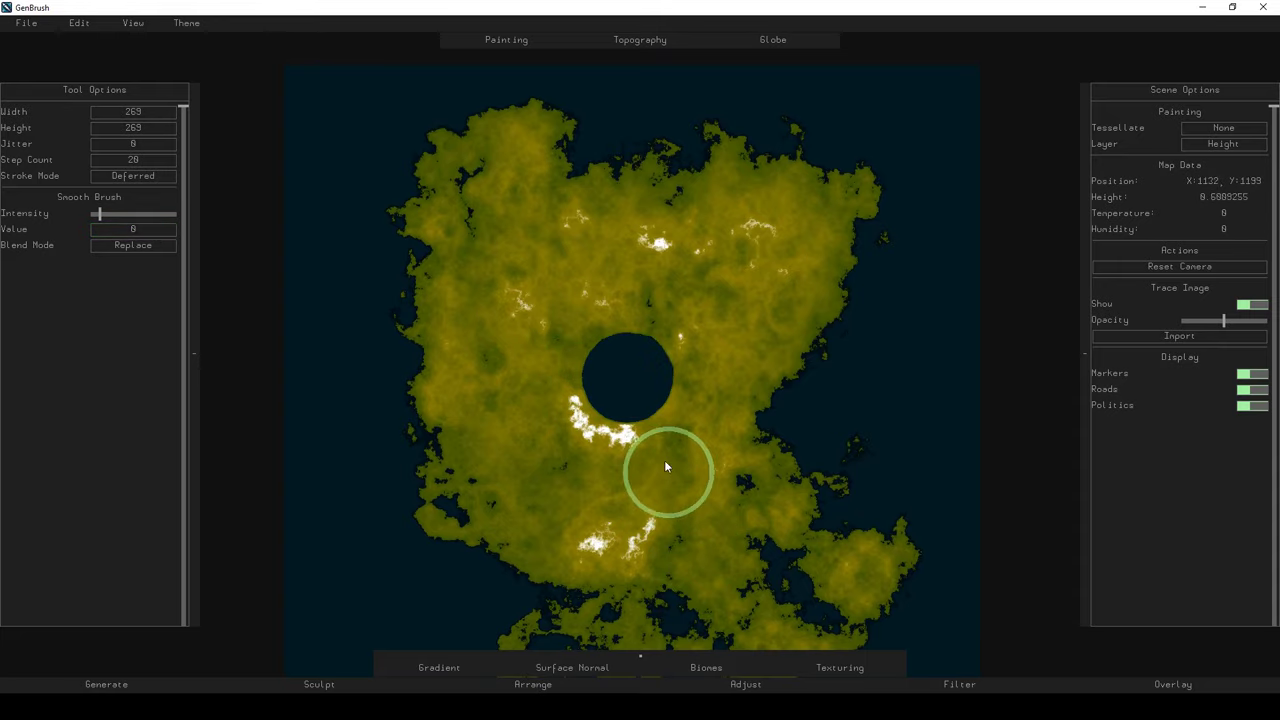
key("ctrl+z")
Set the brush size to 119 and carve a smiley face with a curved mouth and two eyes into the middle of Continent1.
scroll(574, 391, "down", 3)
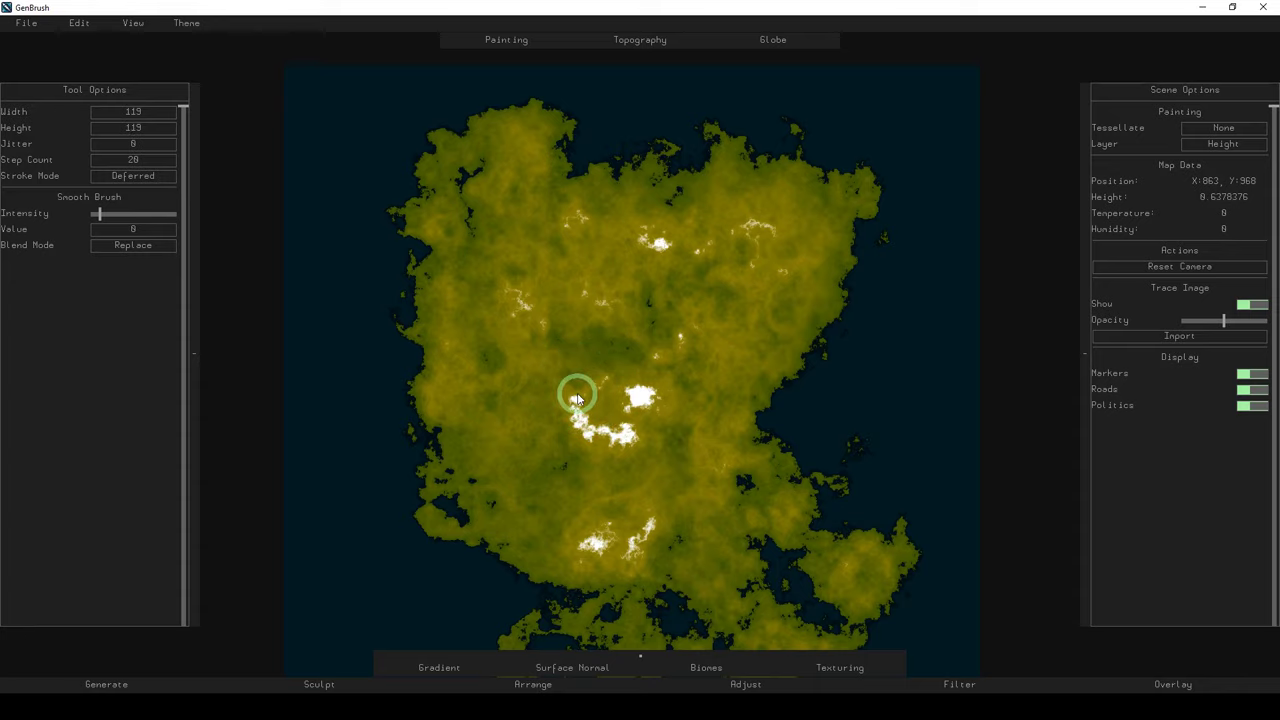
mouse_move(529, 404)
left_mouse_down()
mouse_move(631, 482)
mouse_move(705, 390)
left_mouse_up()
mouse_move(597, 323)
left_mouse_down()
mouse_move(600, 306)
mouse_move(593, 320)
mouse_move(662, 328)
left_mouse_up()
scroll(755, 430, "down", 2)
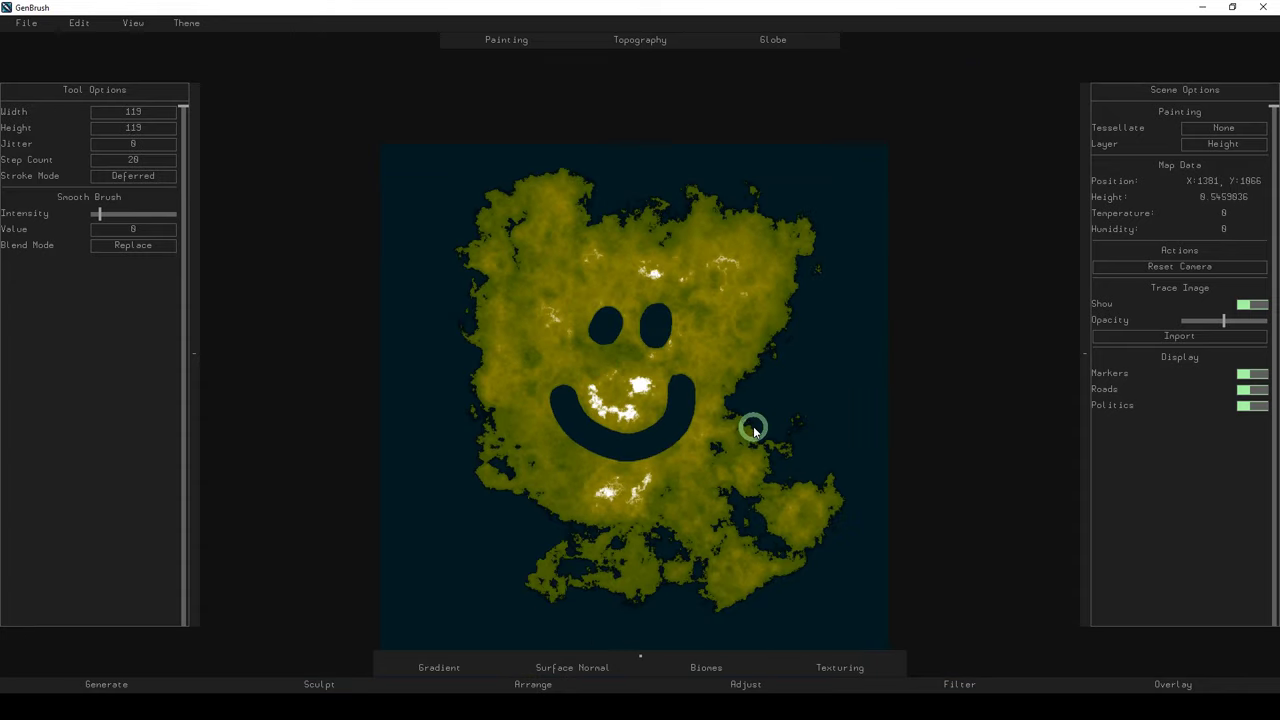
scroll(667, 348, "down", 2)
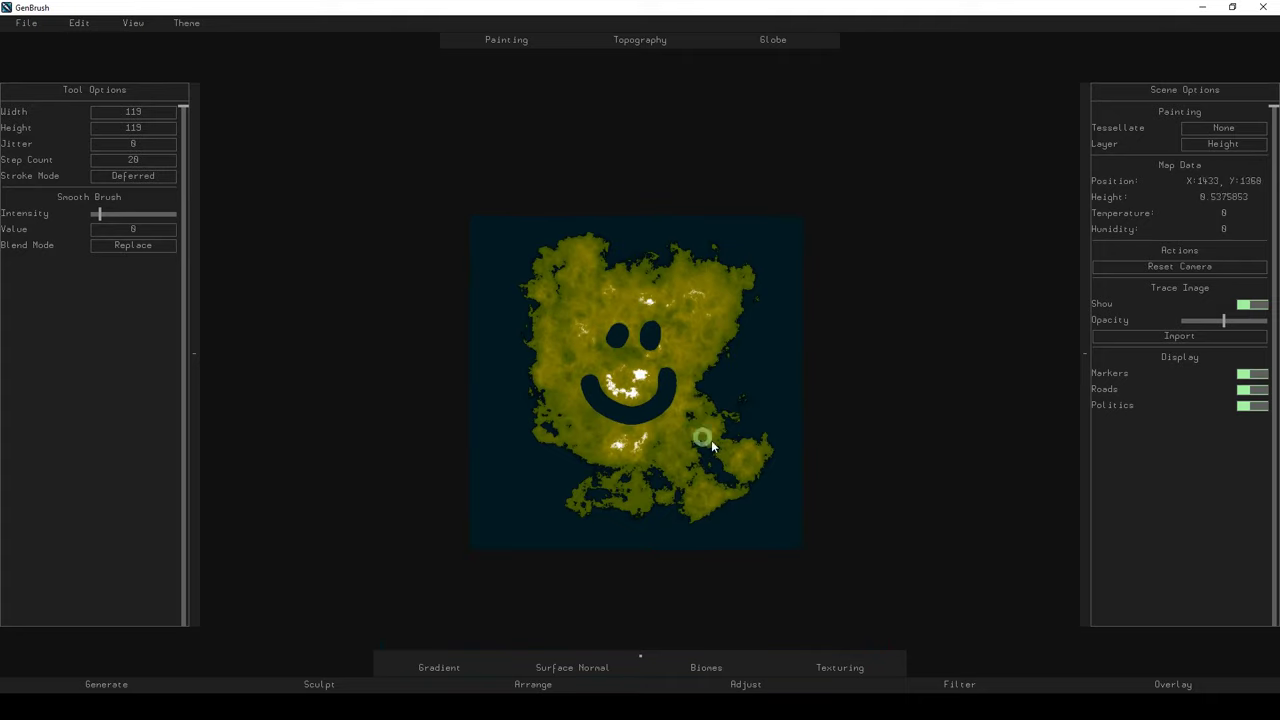
Set the World map as the height source in the Document Editor and close the editor.
left_click(80, 22)
left_click(90, 36)
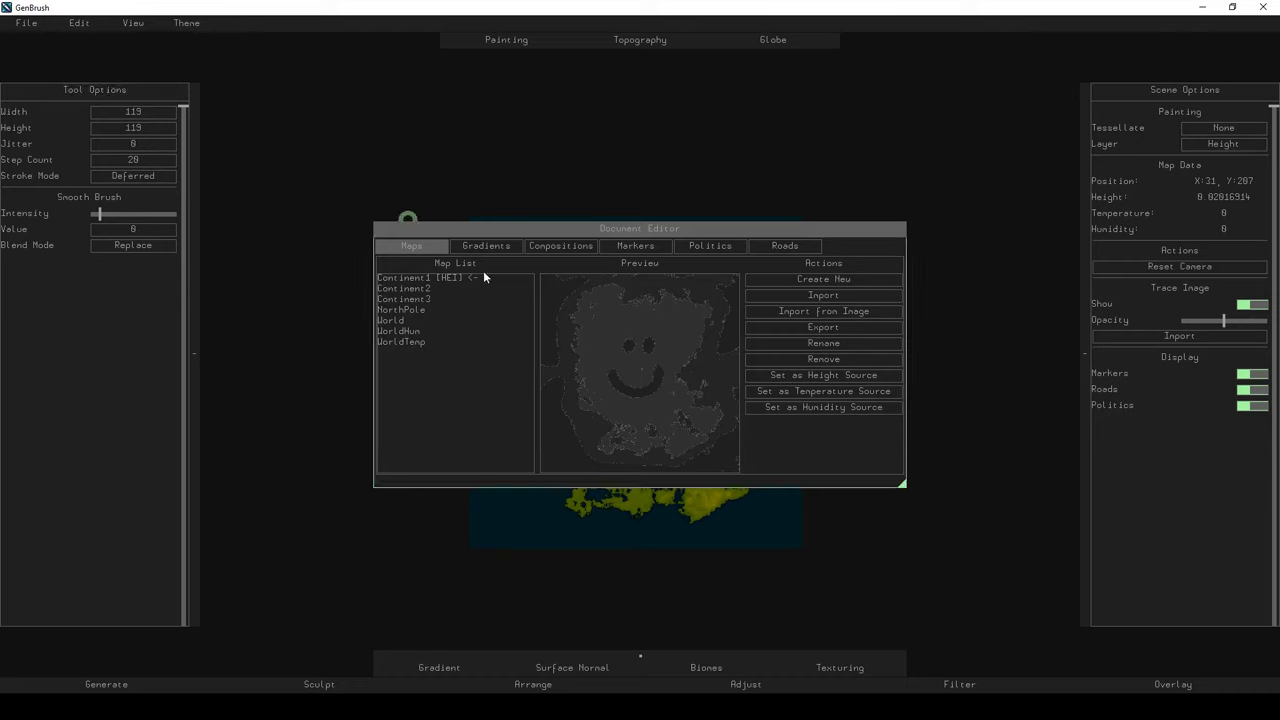
left_click(405, 320)
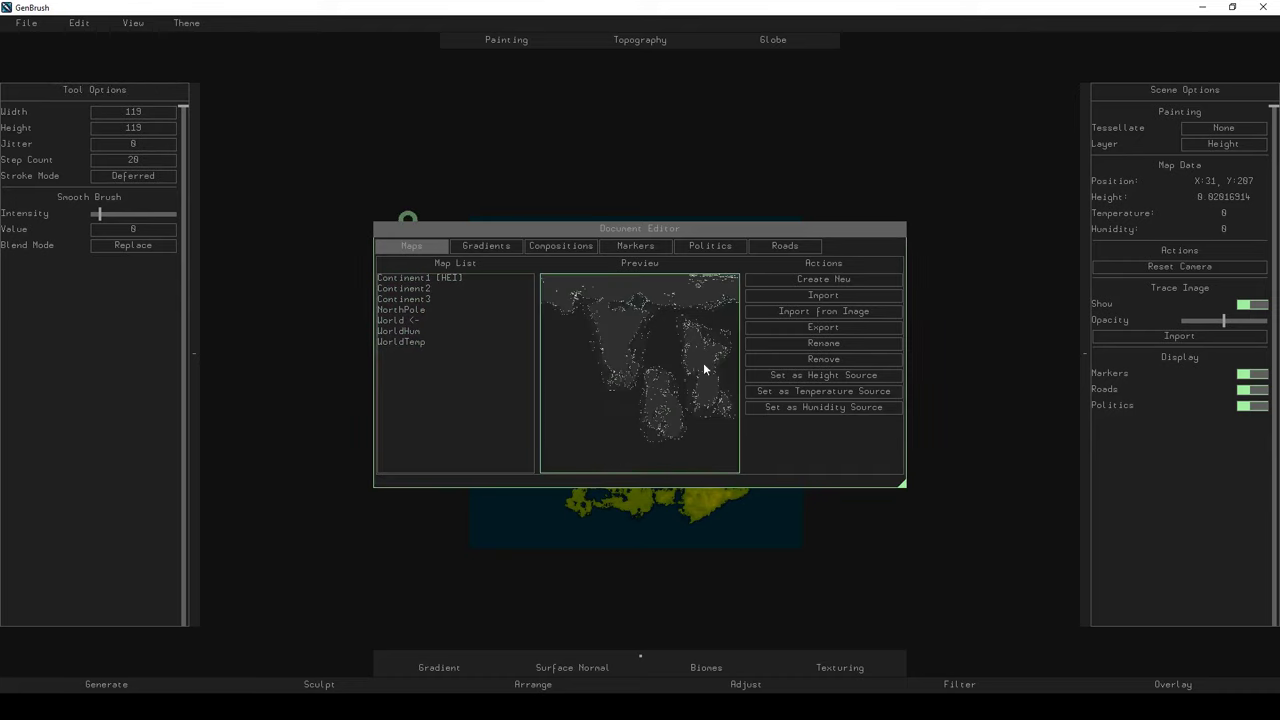
left_click(815, 375)
key("Escape")
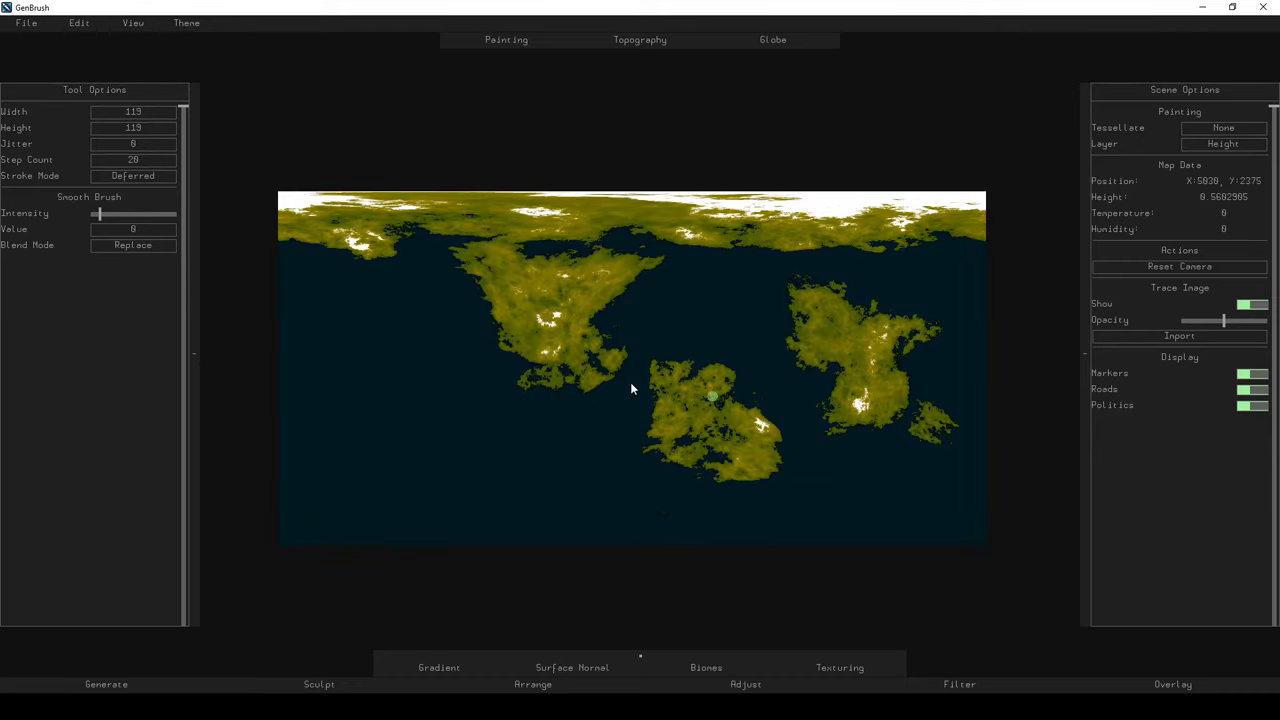
Apply the composition to the World map to carry over the smiley face carved into Continent1.
left_click(541, 293)
left_click(562, 293)
left_click_drag(522, 317, 577, 317)
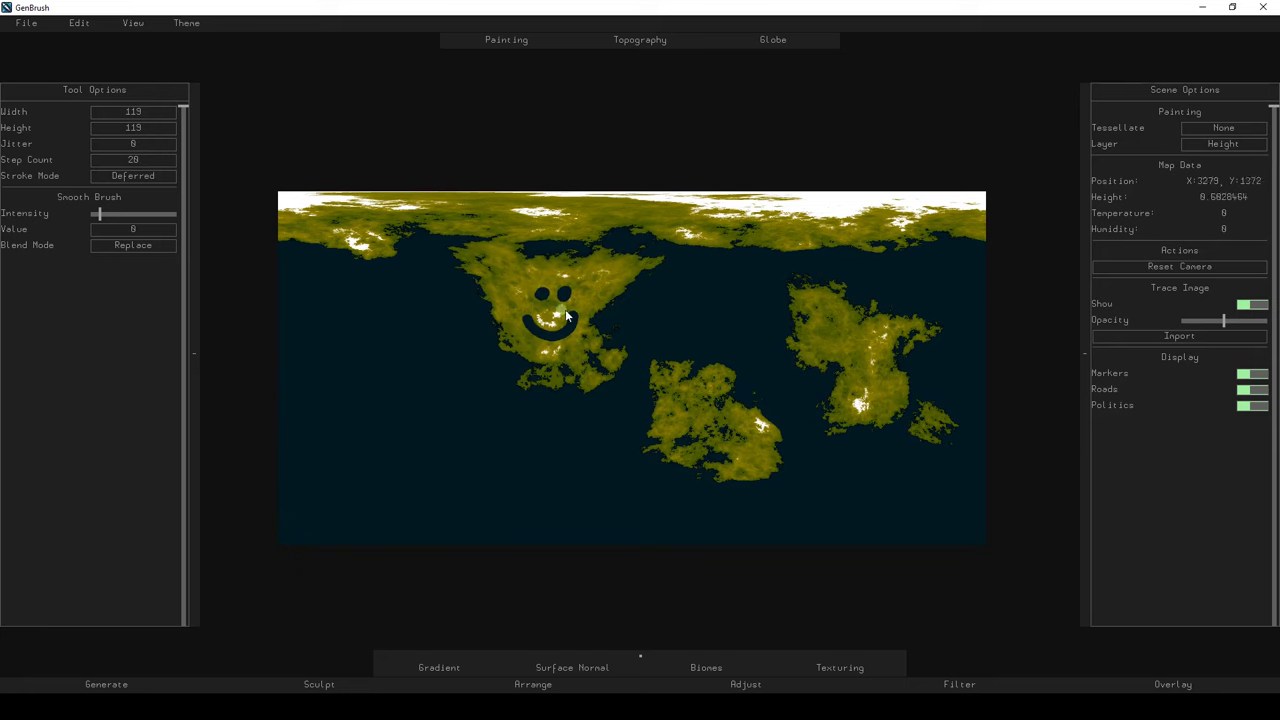
scroll(585, 380, "up", 4)
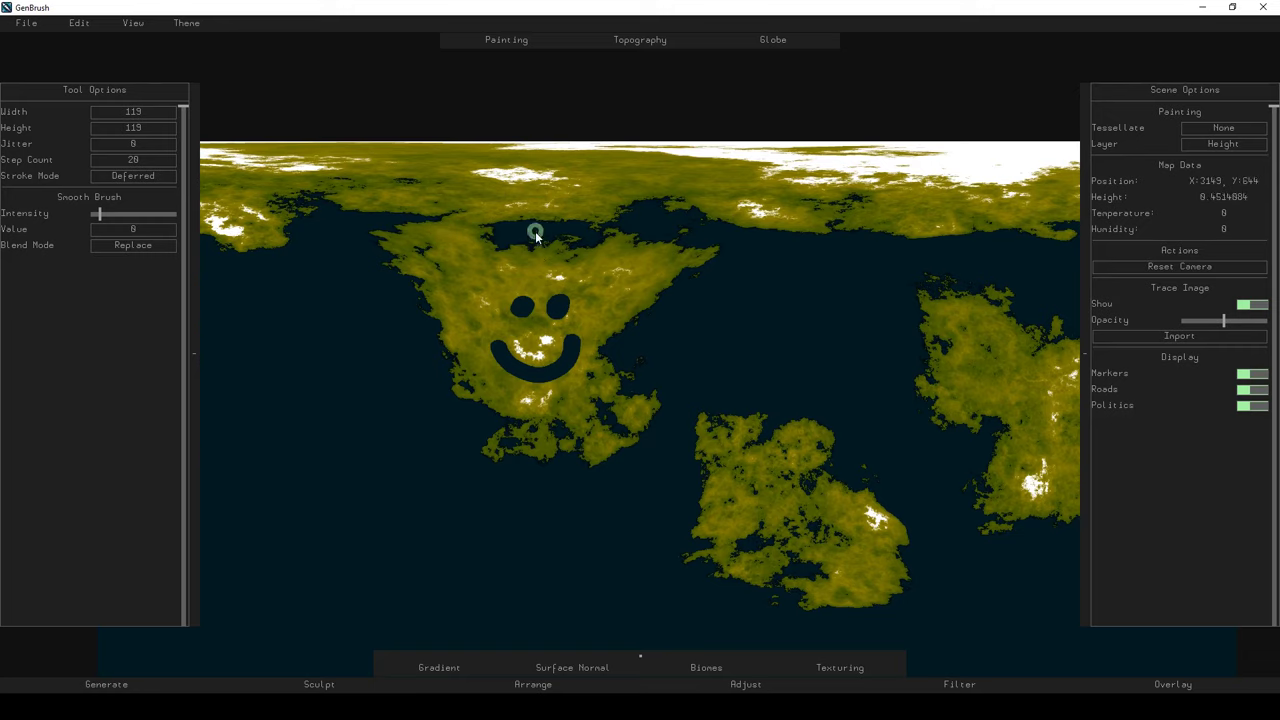
scroll(560, 290, "down", 2)
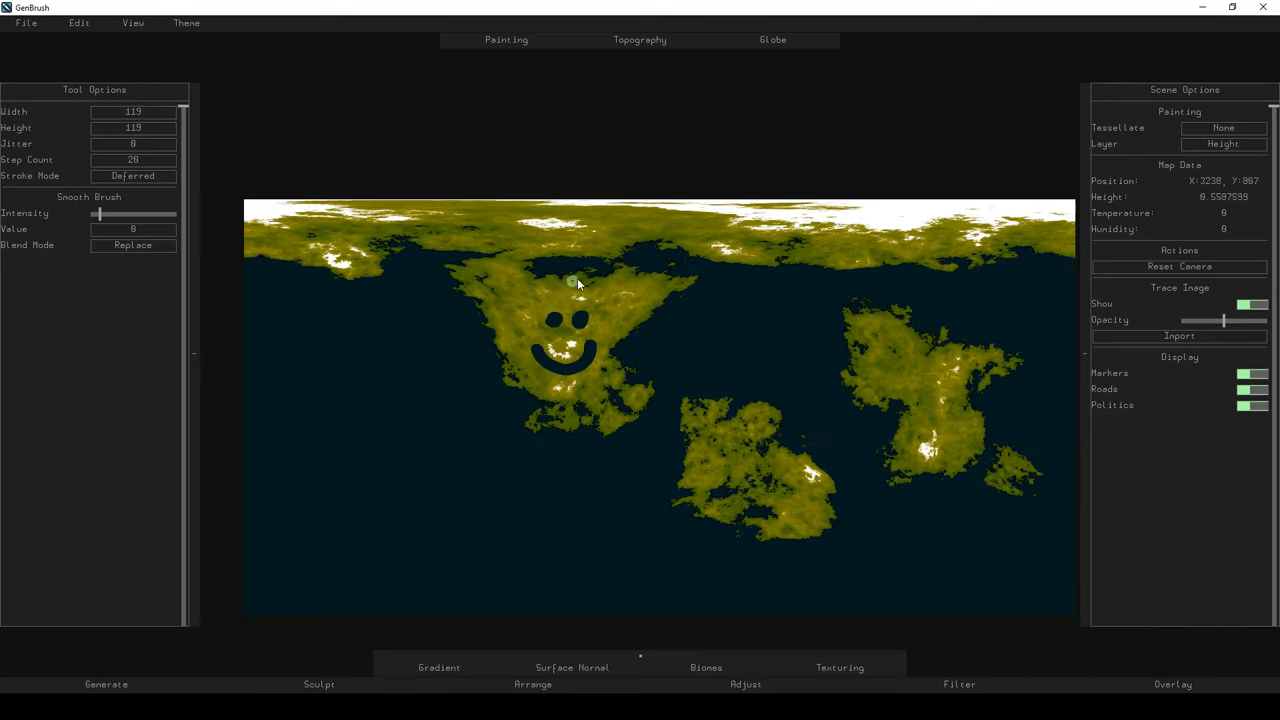
Switch the height source to the Continent1 map and bring the carved continent into view.
left_click(78, 24)
left_click(110, 40)
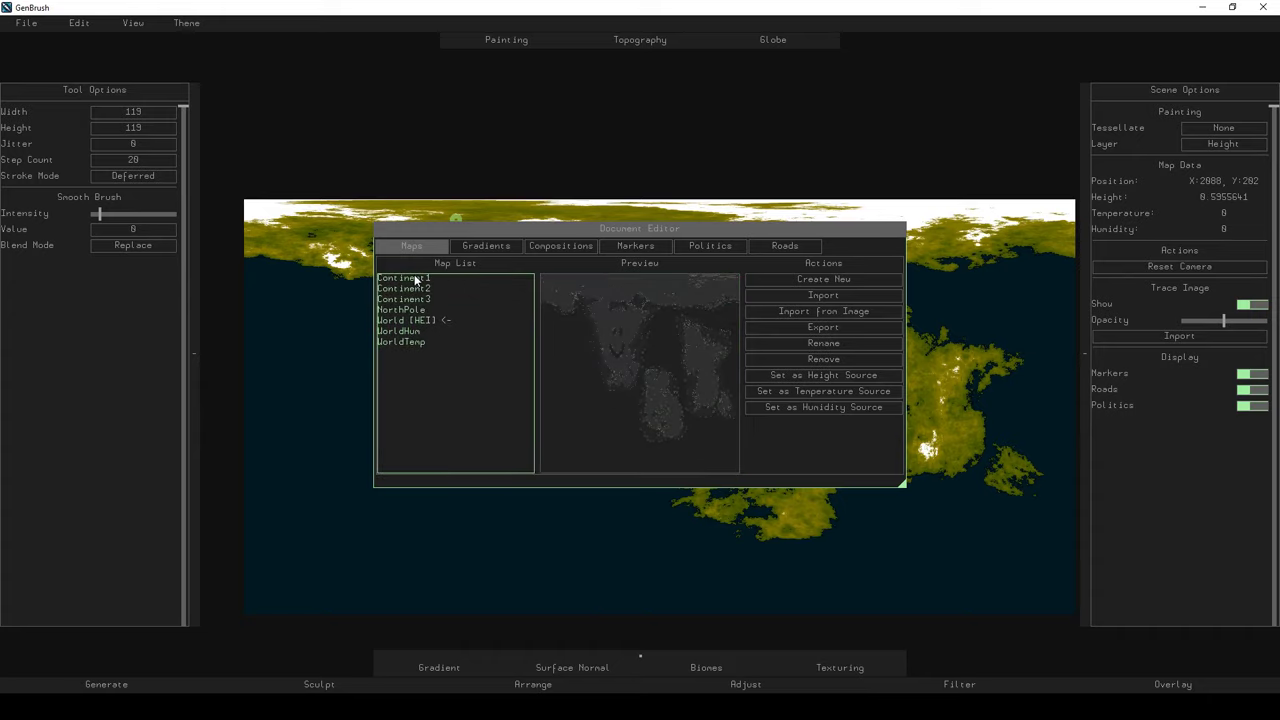
left_click(846, 397)
left_click(663, 237)
scroll(680, 450, "up", 2)
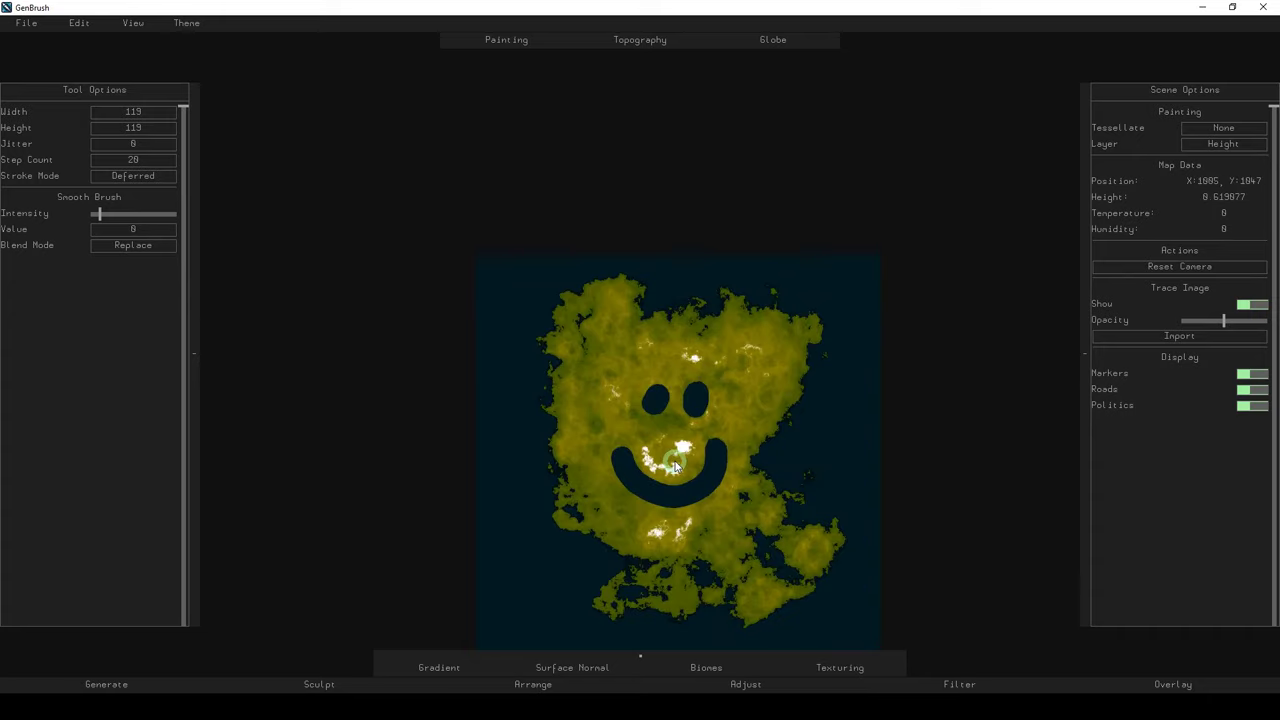
left_click_drag(683, 468, 633, 385)
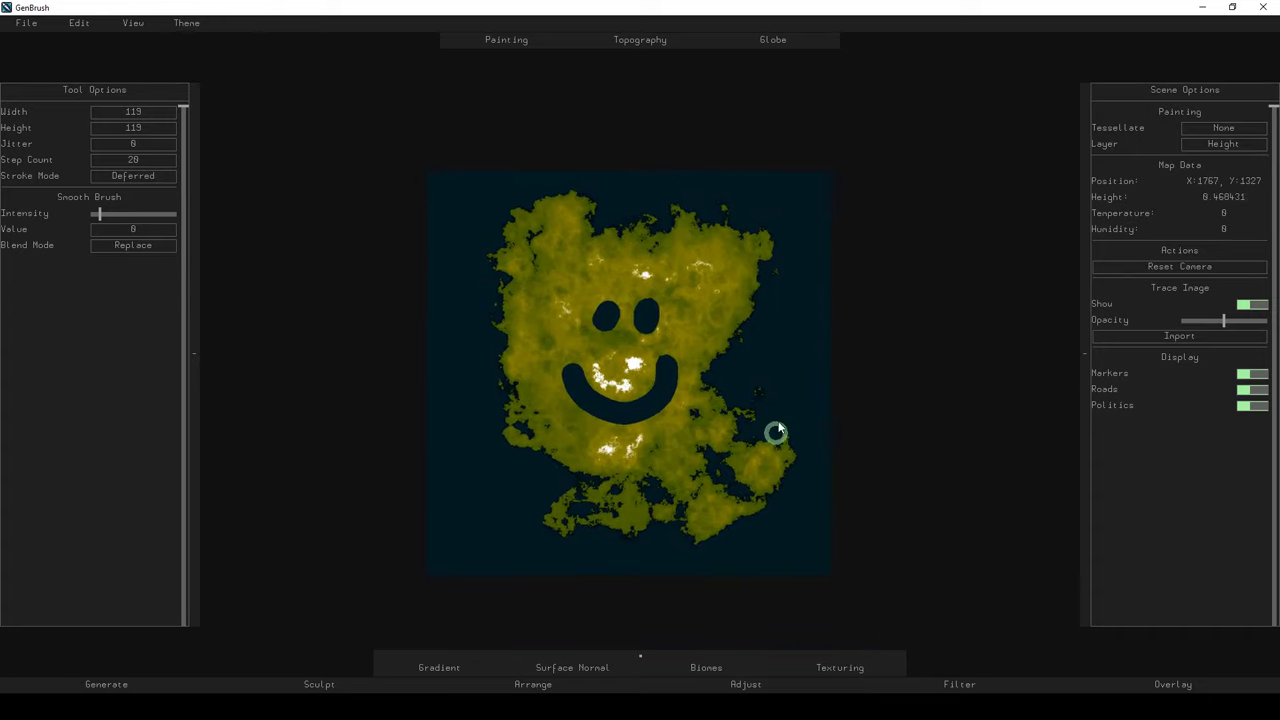
Return to the World map by setting it as the height source in the Document Editor.
left_click(78, 24)
left_click(105, 40)
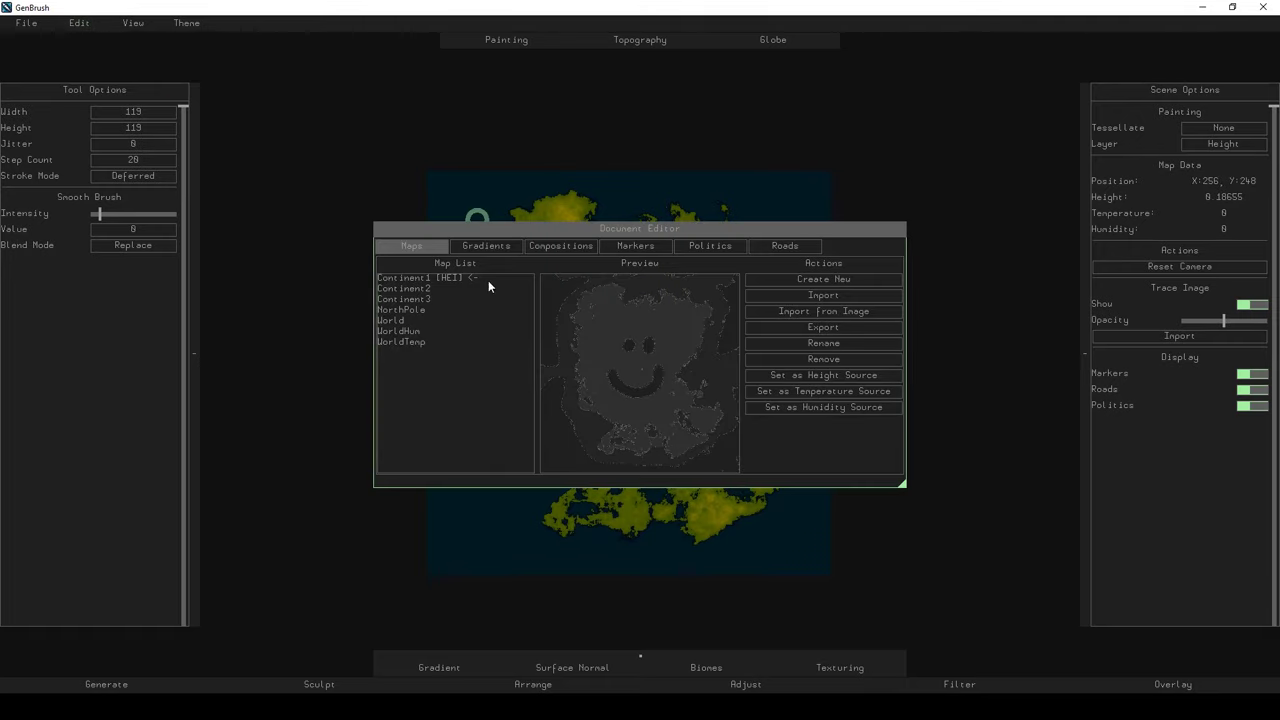
left_click(400, 322)
left_click(803, 375)
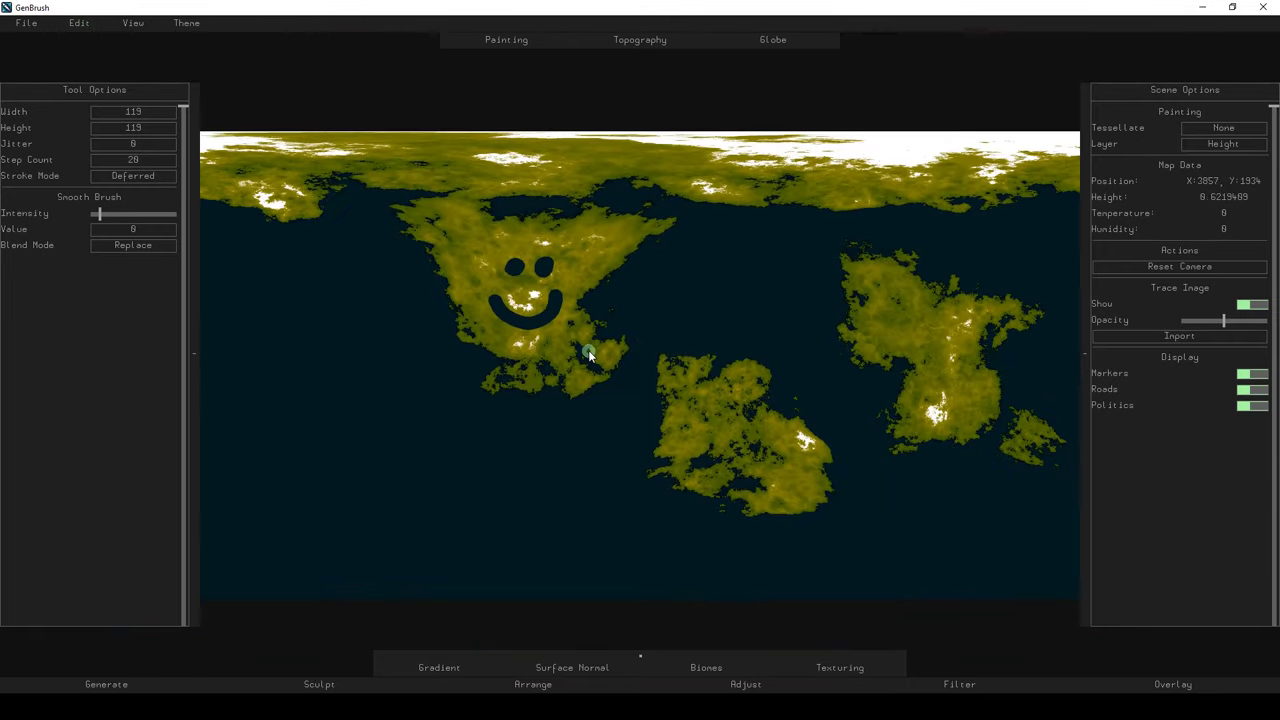
Apply the composition to the World map again and inspect the continents.
left_click(78, 23)
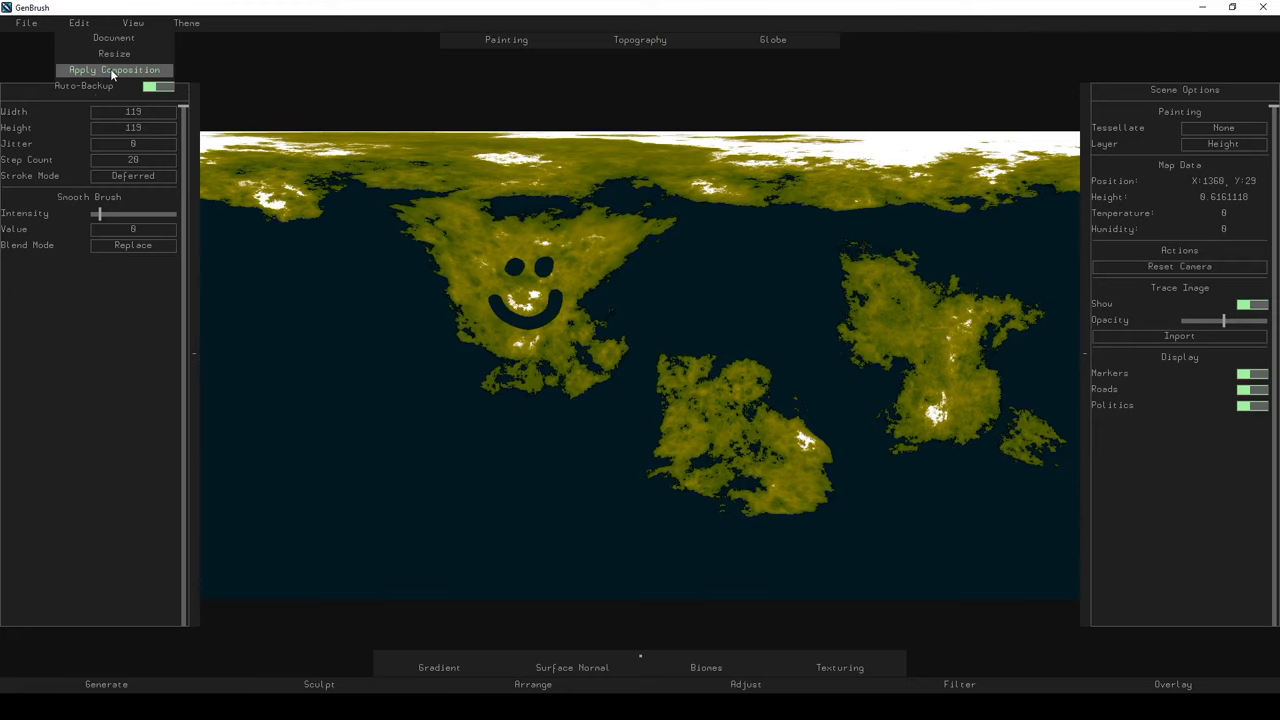
left_click(112, 70)
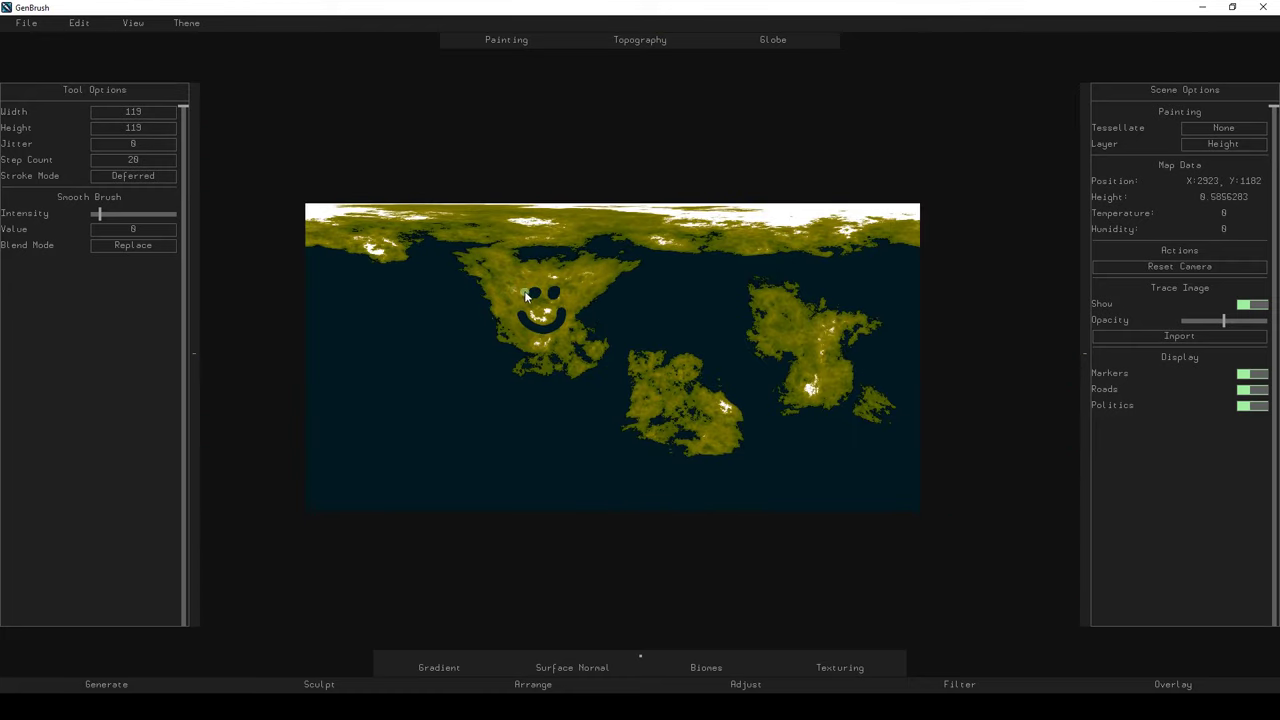
scroll(595, 328, "up", 3)
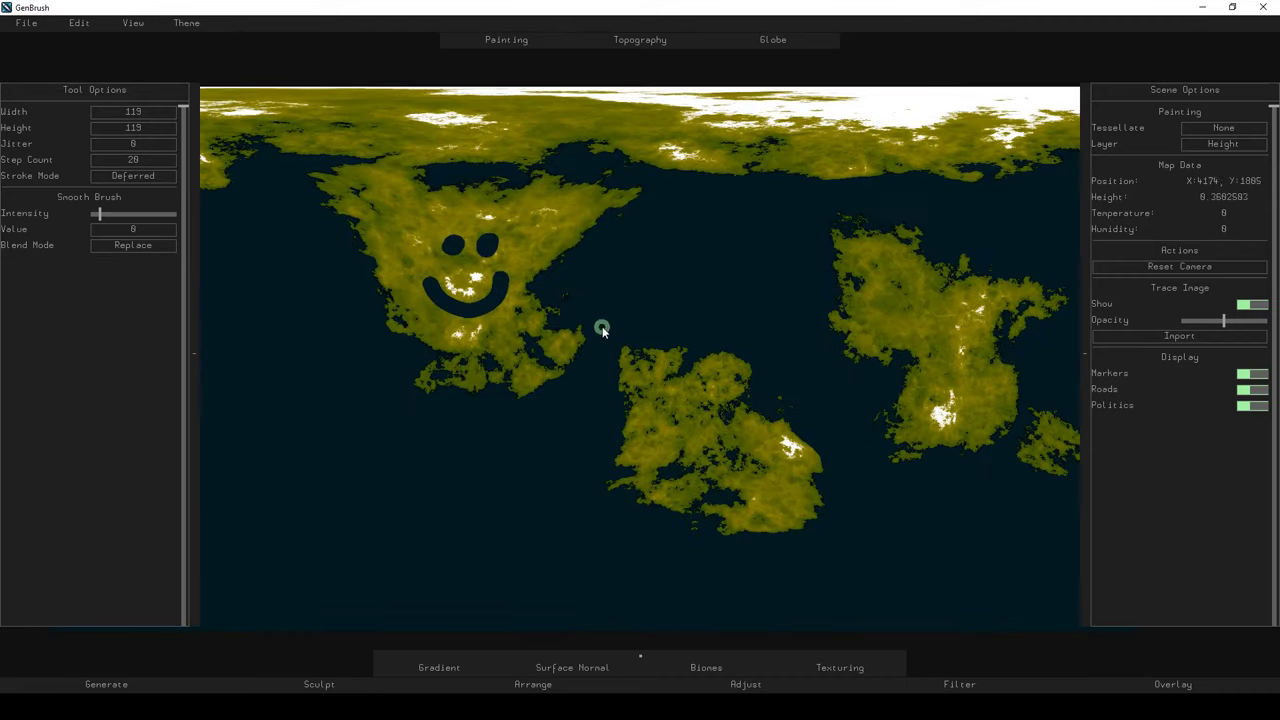
scroll(611, 332, "down", 3)
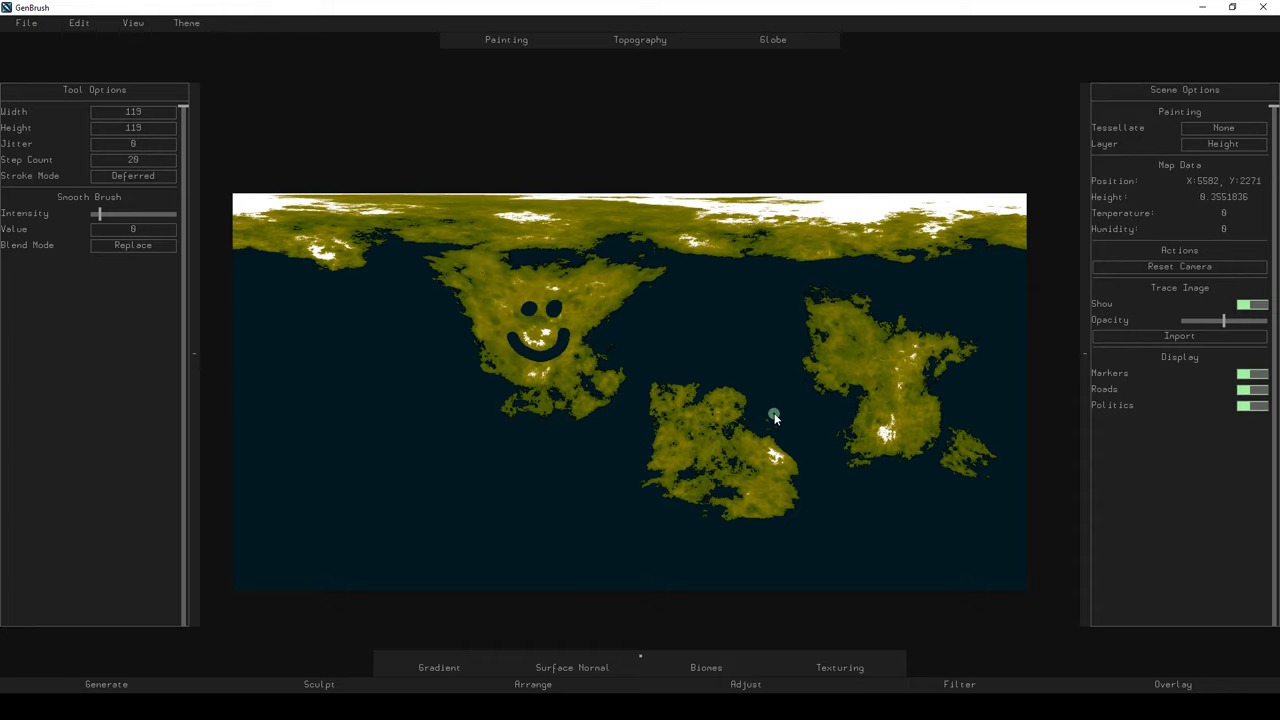
Make Continent1 the height source in the Document Editor and close the editor to show the continent.
left_click(79, 22)
left_click(98, 47)
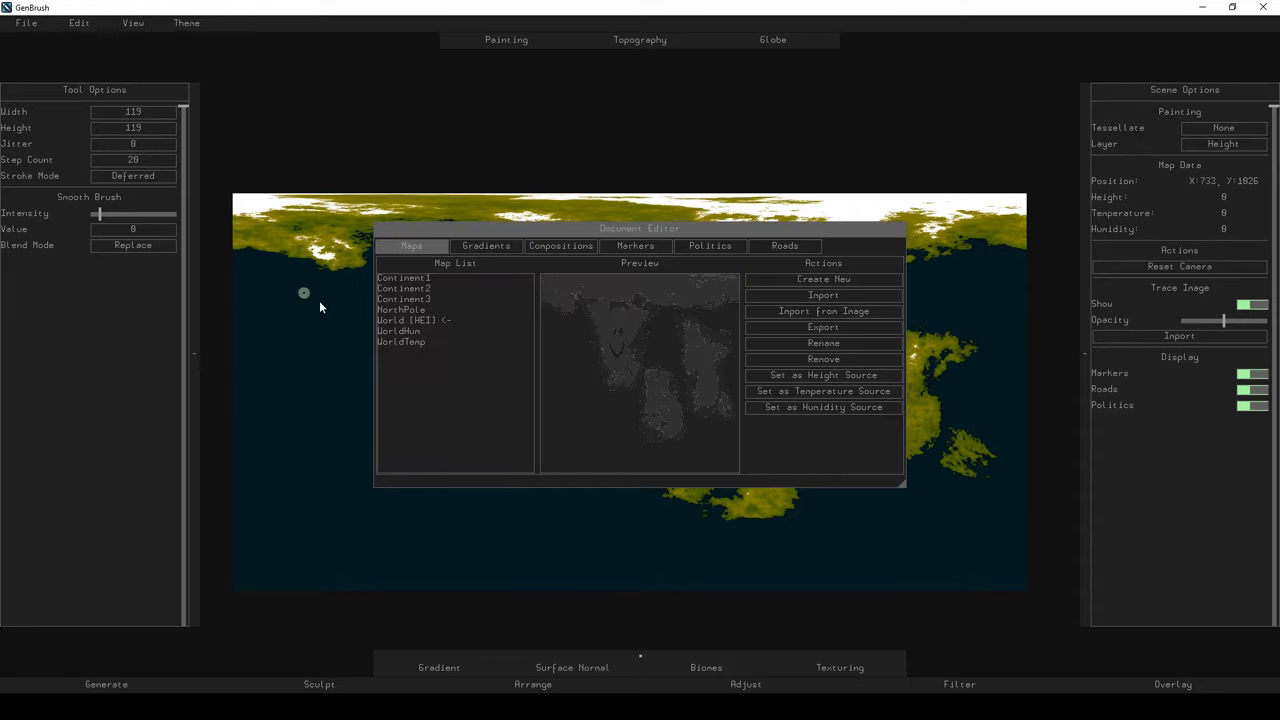
left_click(412, 281)
left_click(823, 376)
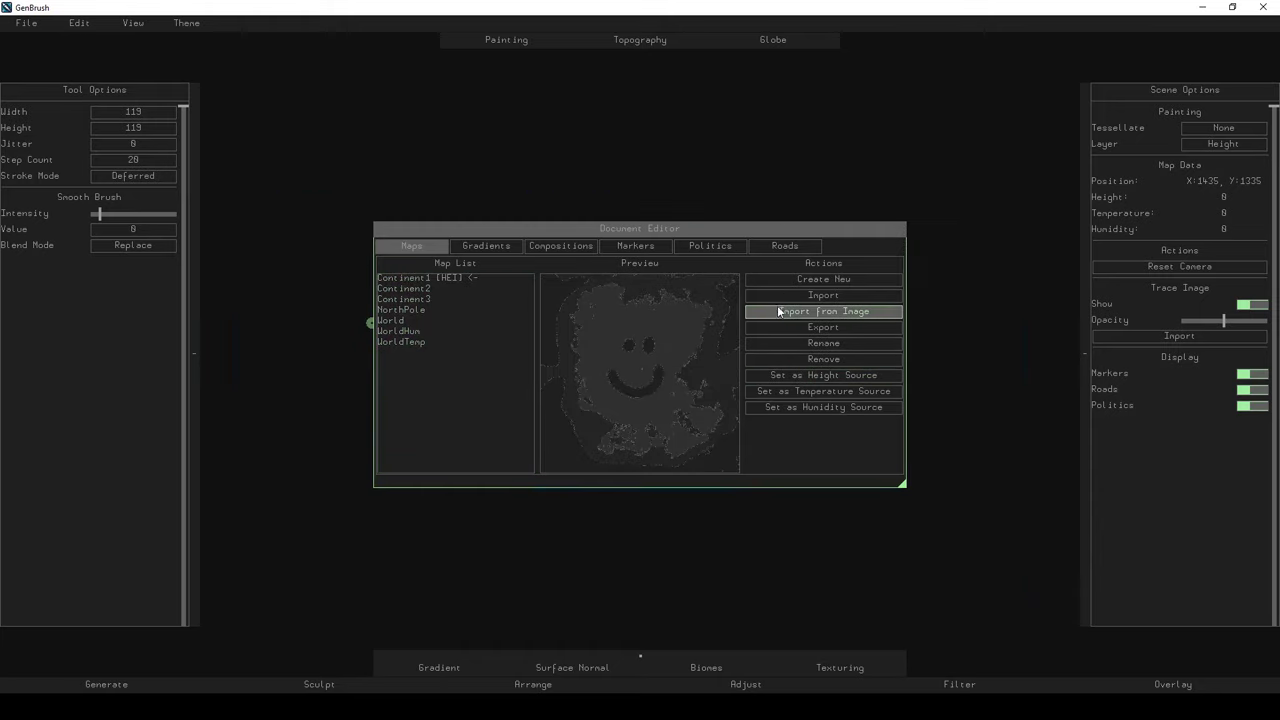
key("Escape")
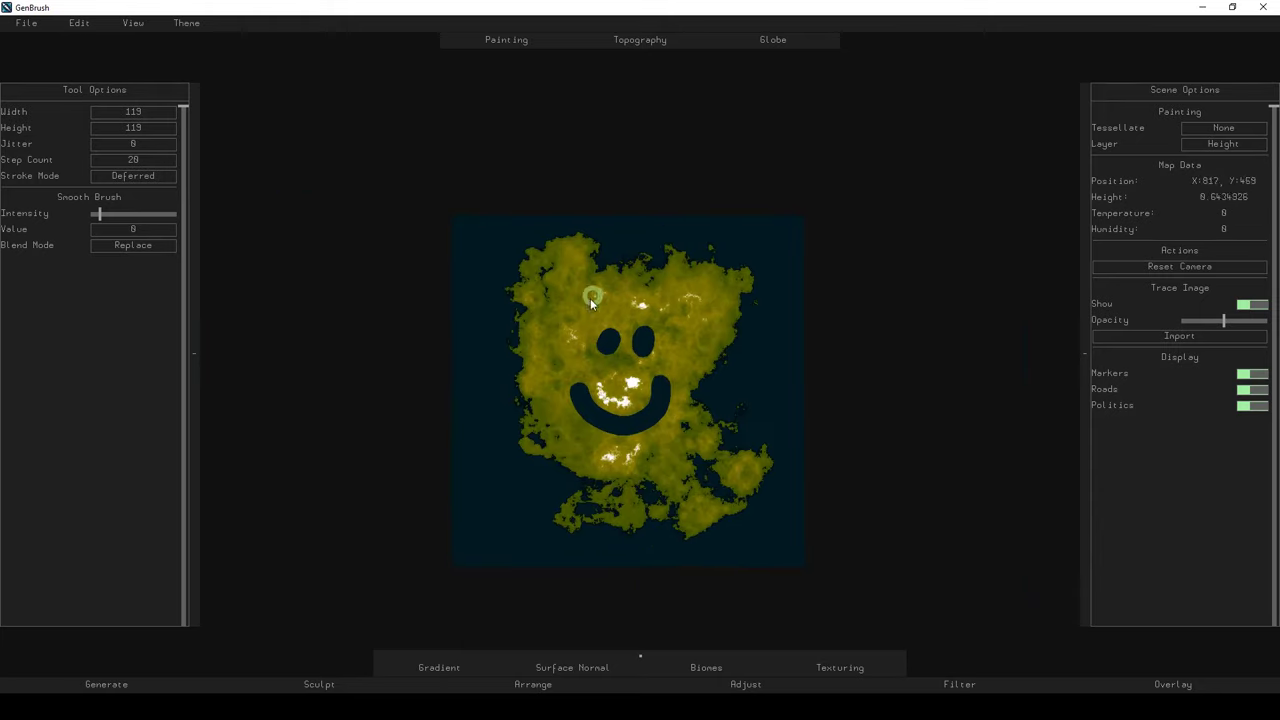
Make World the height source again in the Document Editor and close the editor to show the whole map.
left_click(79, 22)
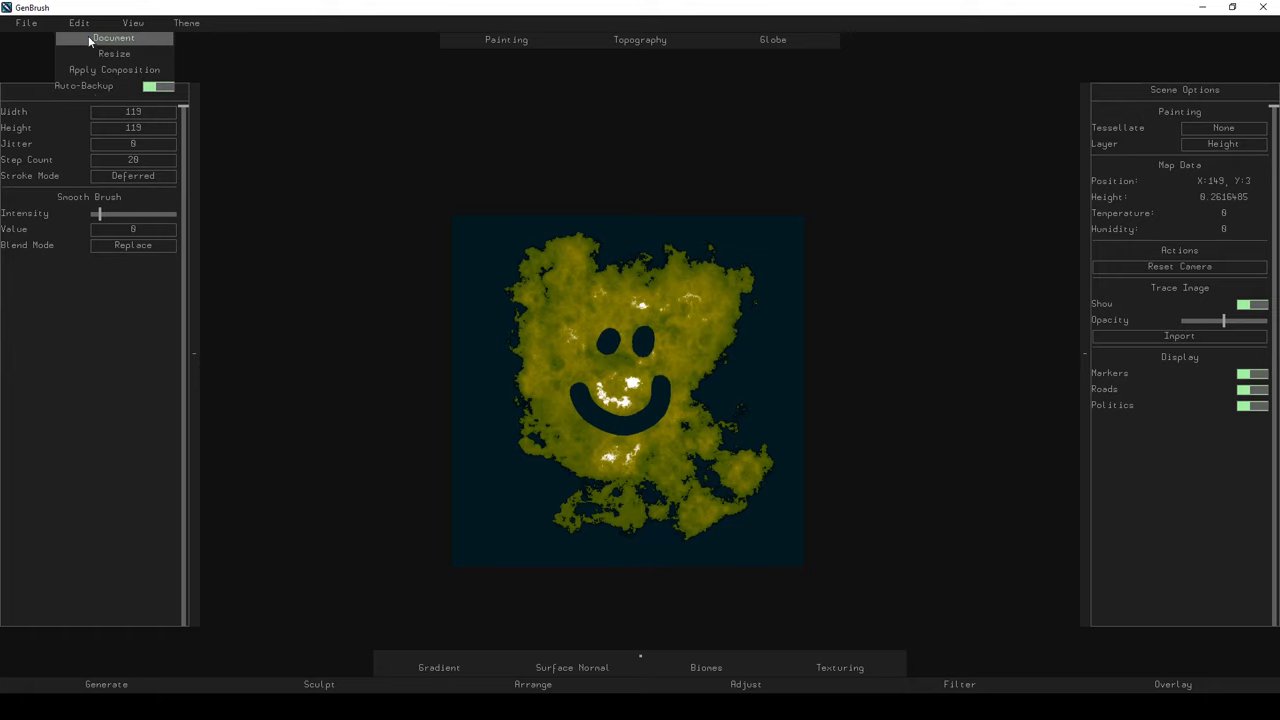
left_click(112, 38)
left_click(470, 320)
left_click(828, 375)
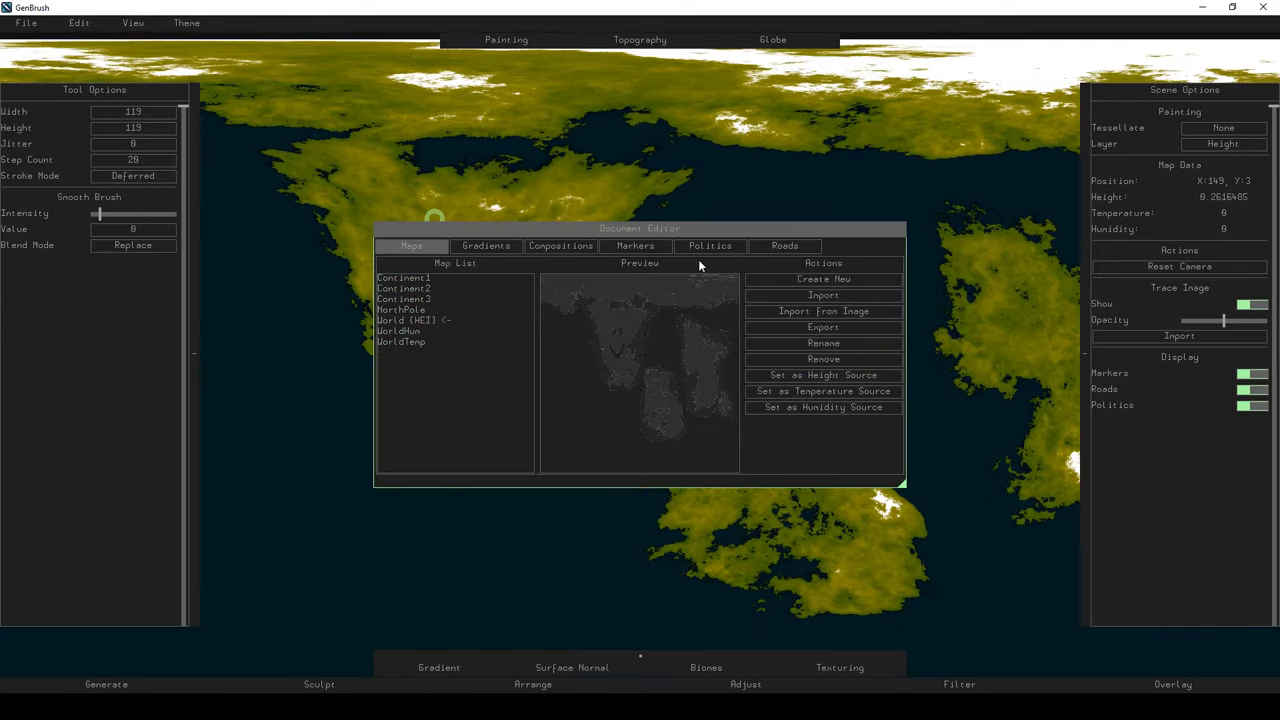
key("Escape")
scroll(680, 300, "down", 3)
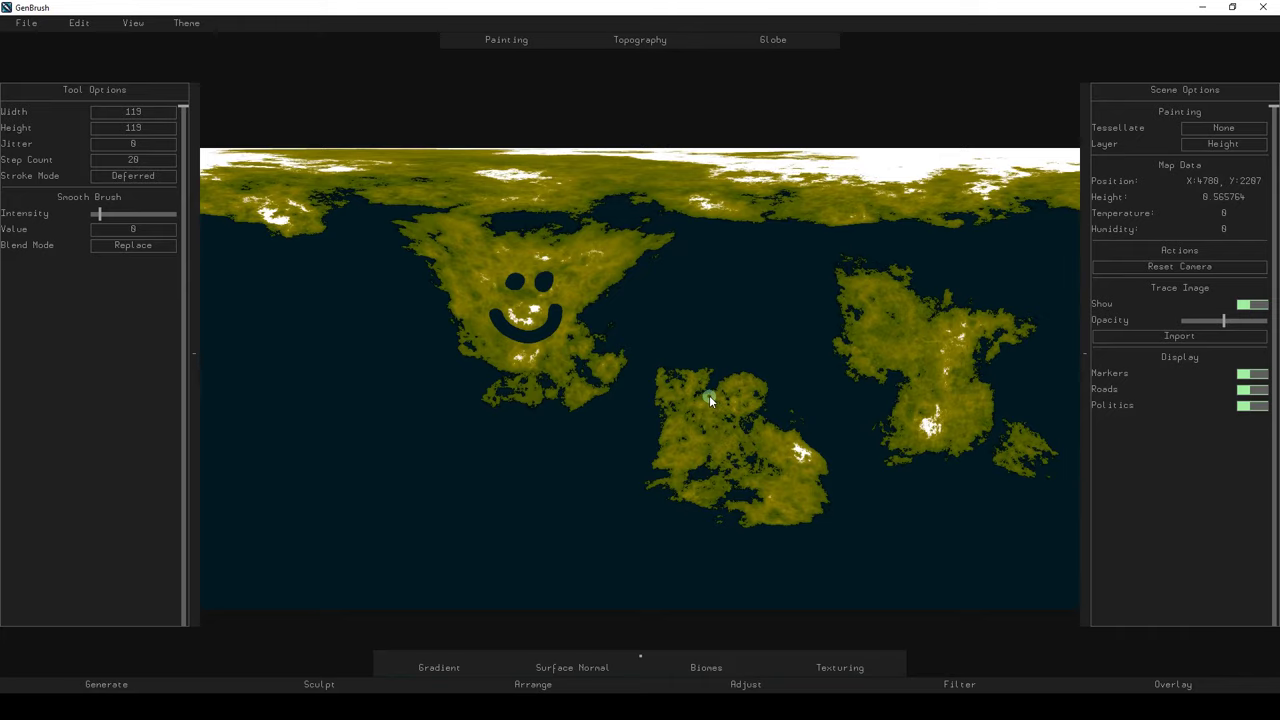
scroll(709, 395, "down", 1)
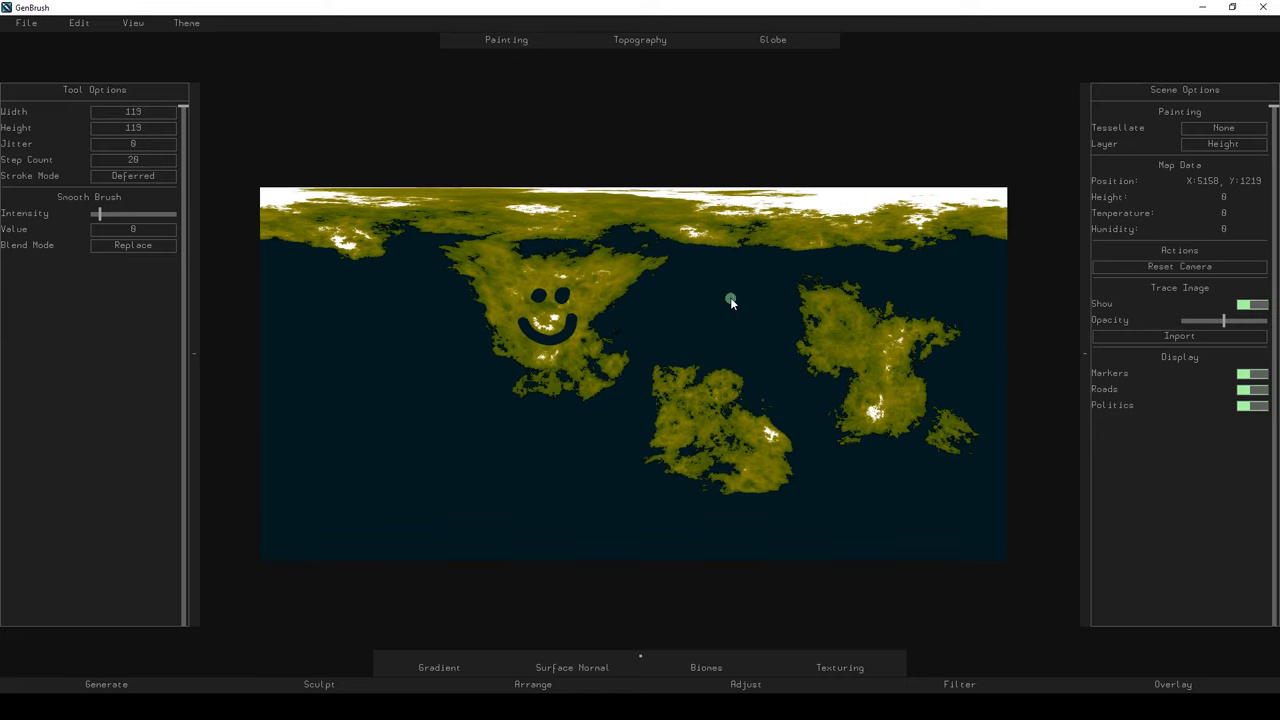
scroll(730, 297, "up", 3)
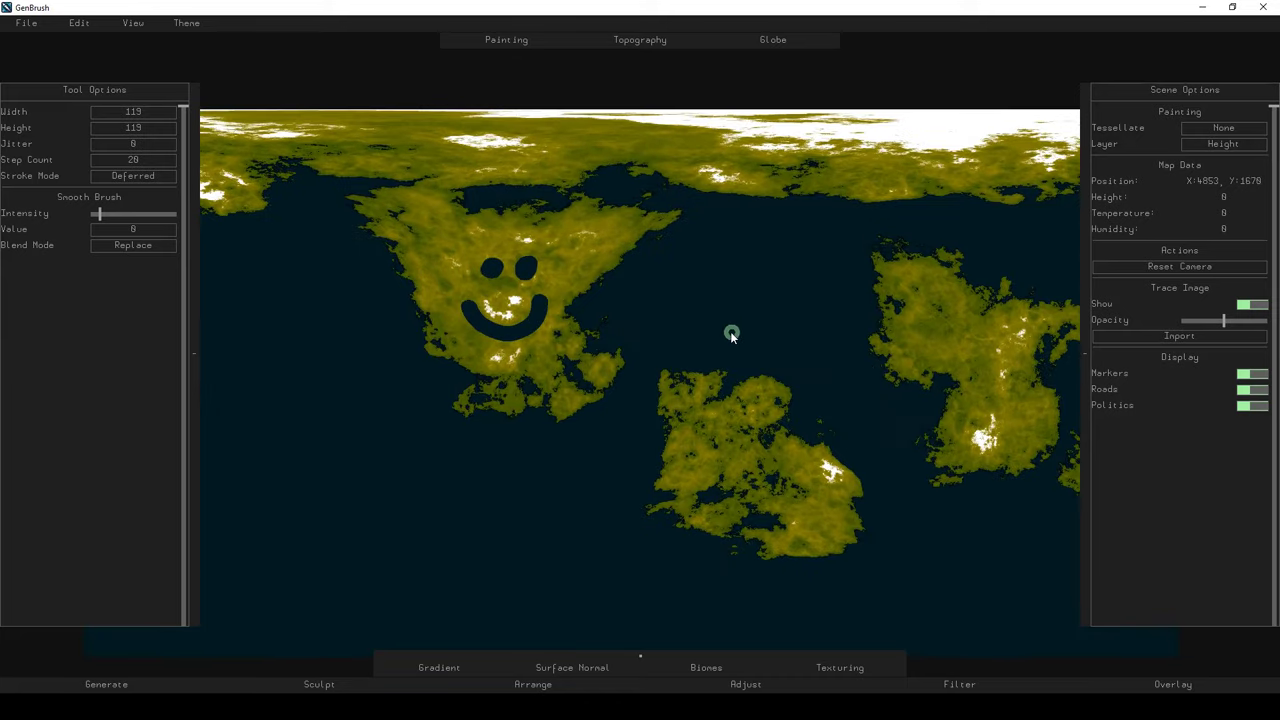
left_click_drag(730, 297, 658, 288)
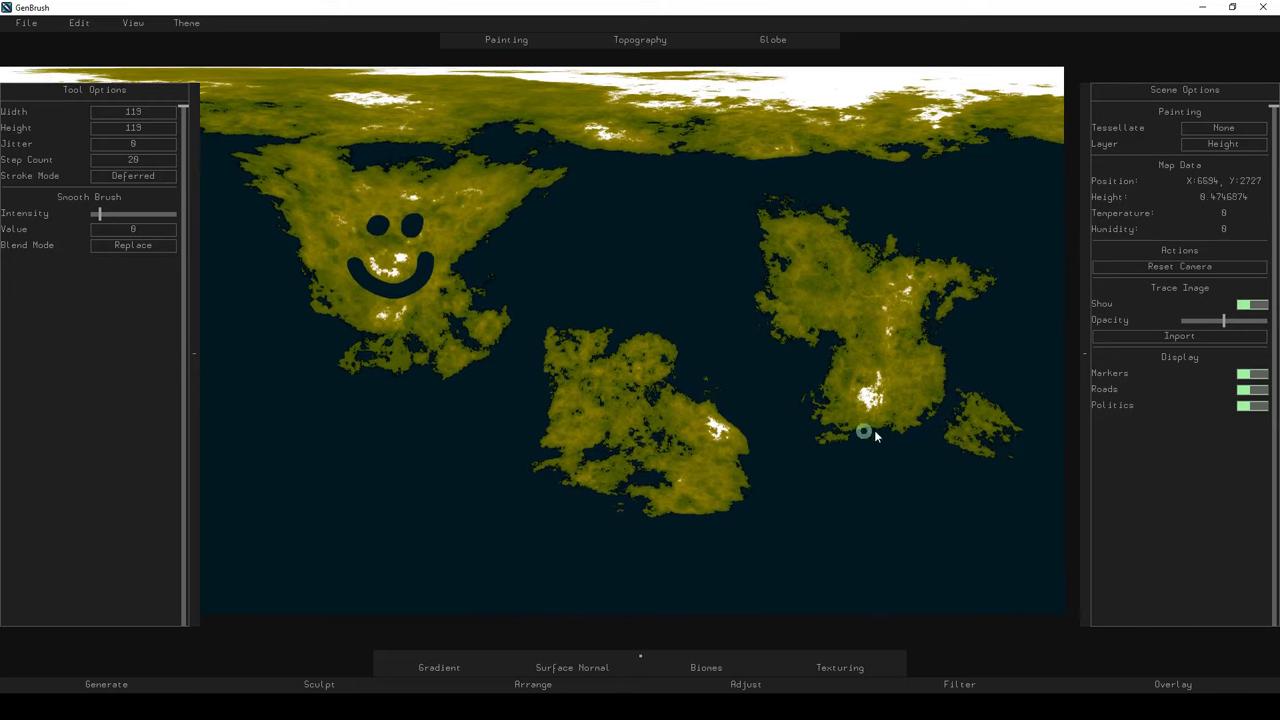
left_click_drag(960, 374, 825, 407)
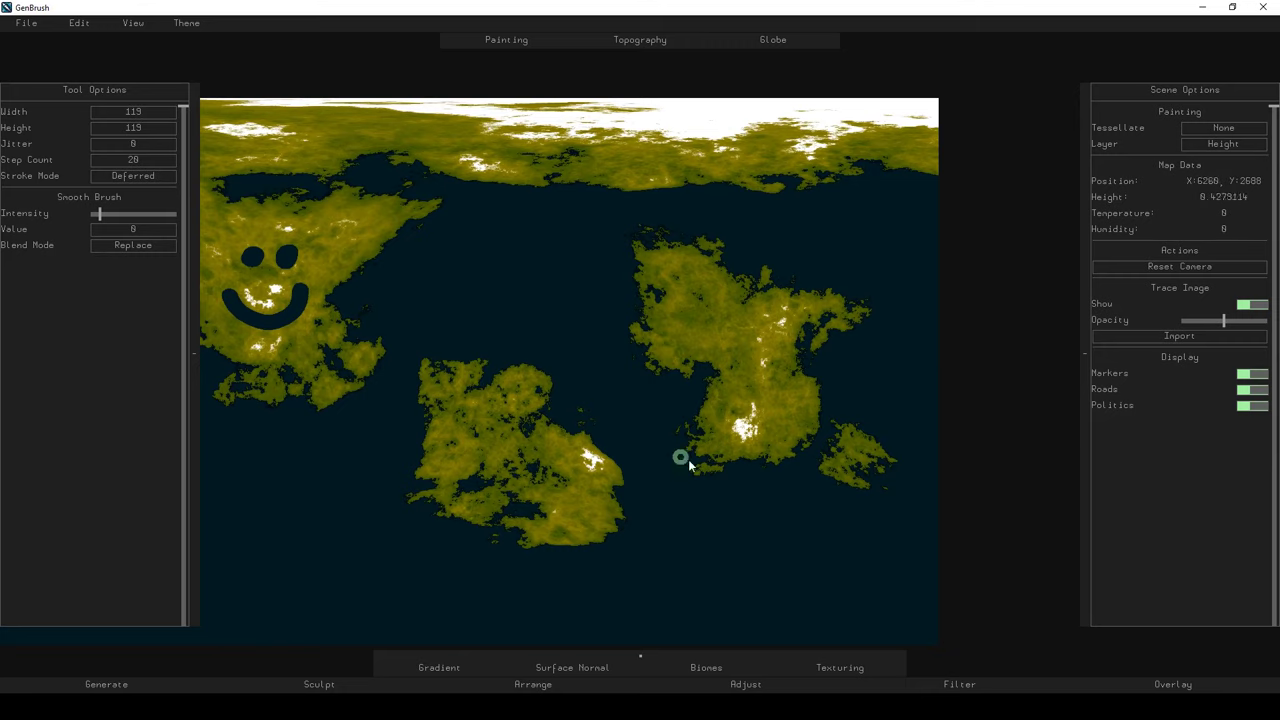
scroll(839, 464, "down", 2)
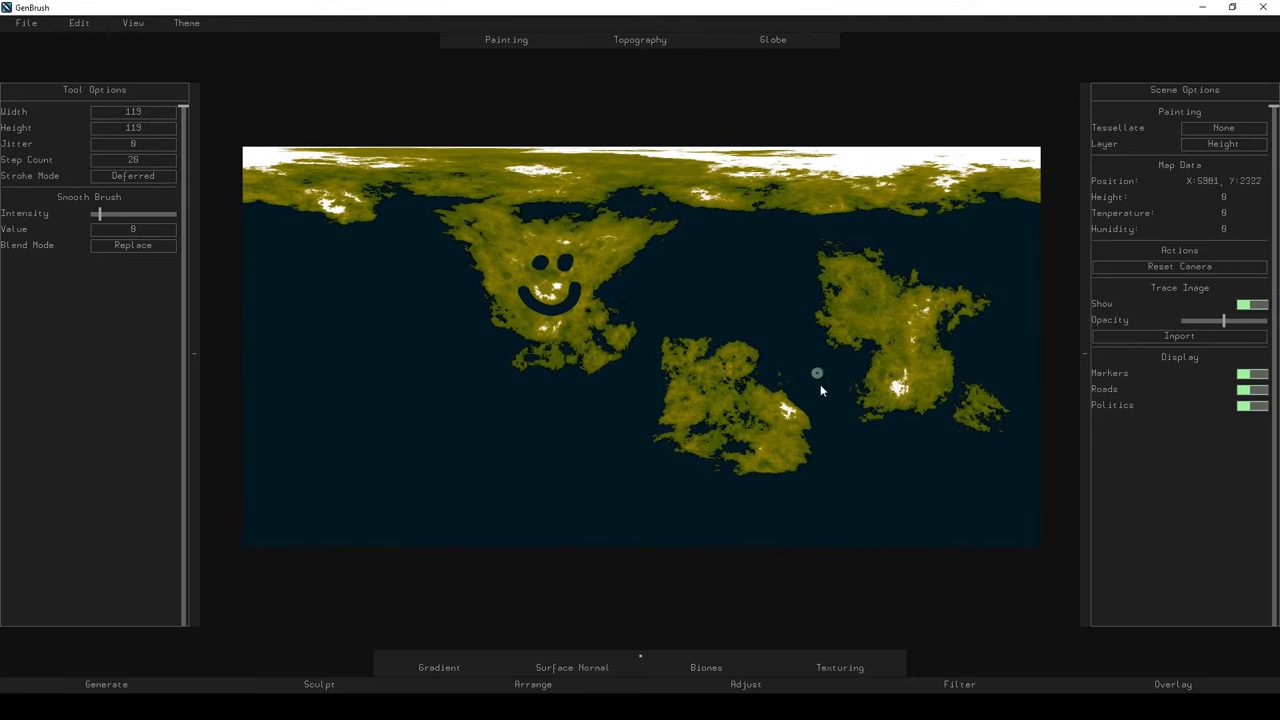
Make Continent3 the height source in the Document Editor and close the editor to inspect the continent.
left_click(74, 30)
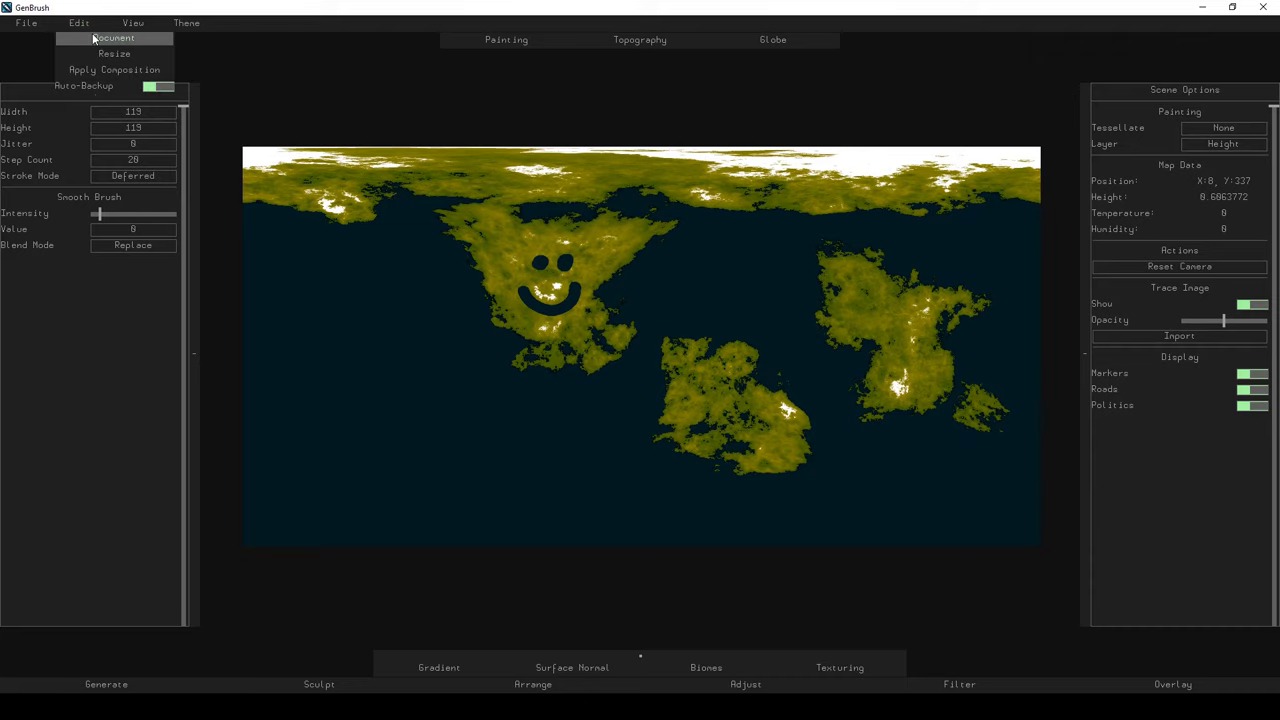
left_click(76, 34)
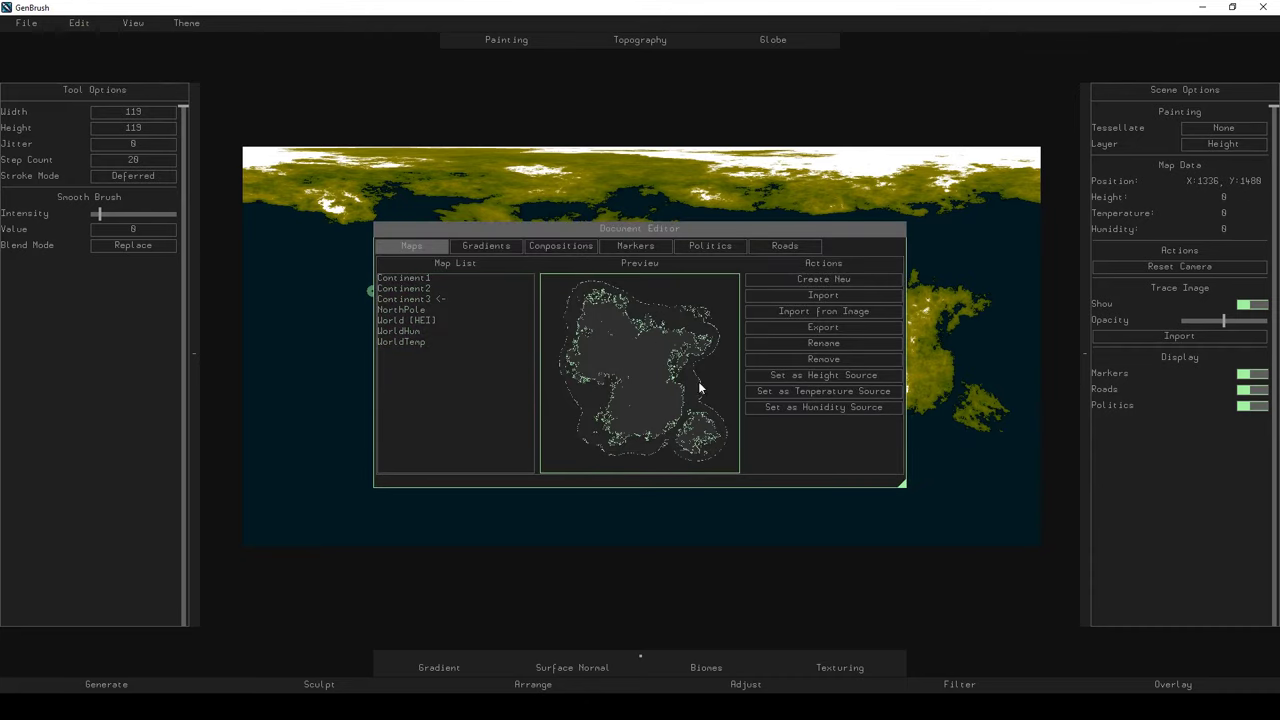
left_click(834, 371)
left_click(692, 229)
scroll(625, 364, "up", 2)
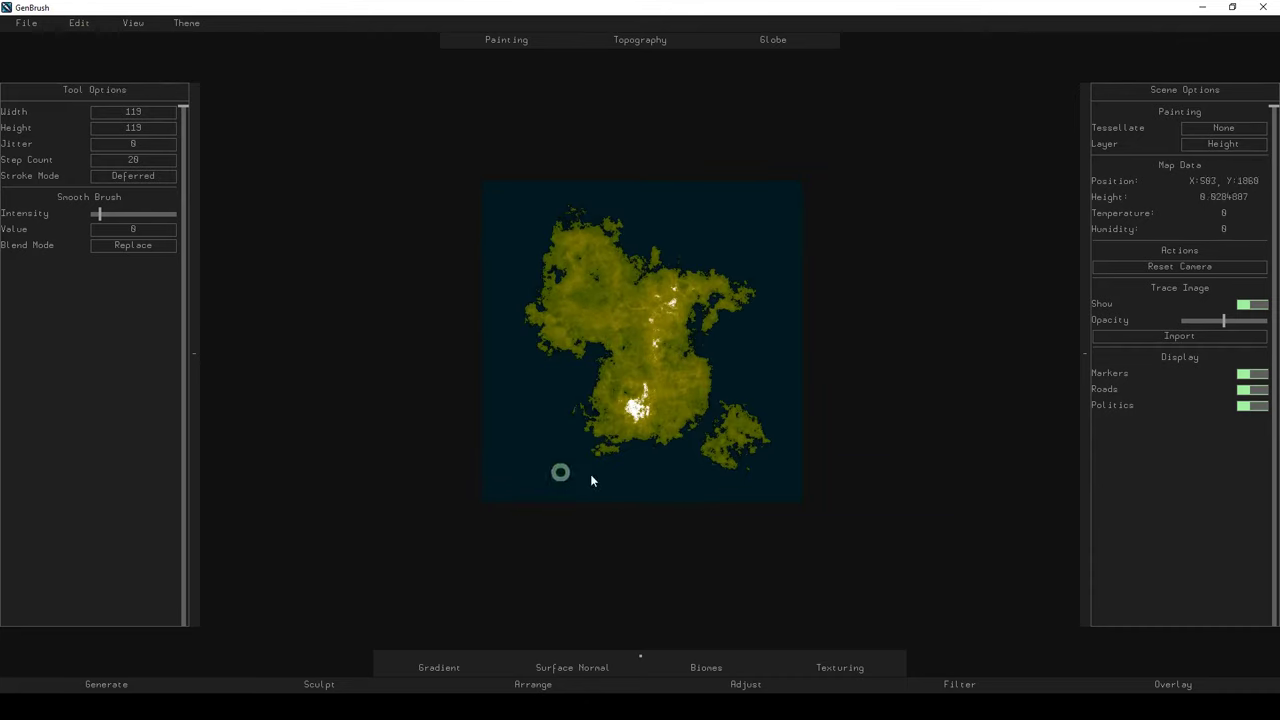
scroll(650, 308, "up", 3)
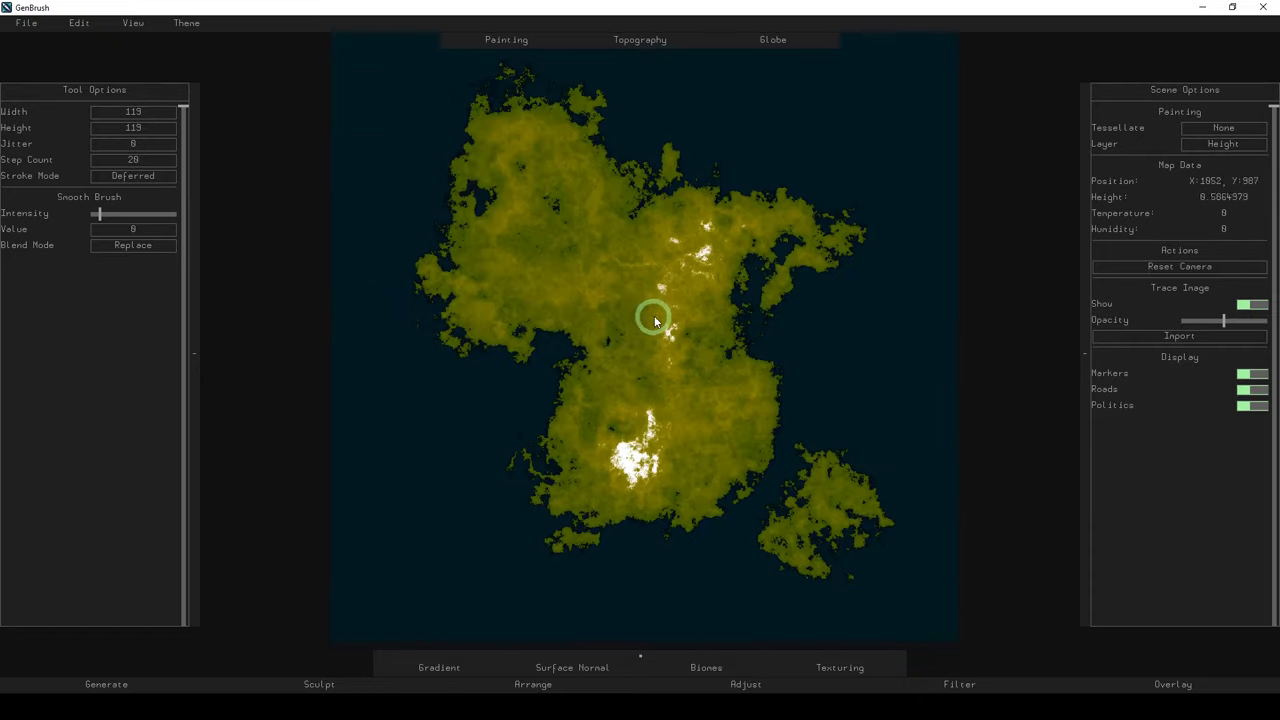
scroll(691, 486, "down", 1)
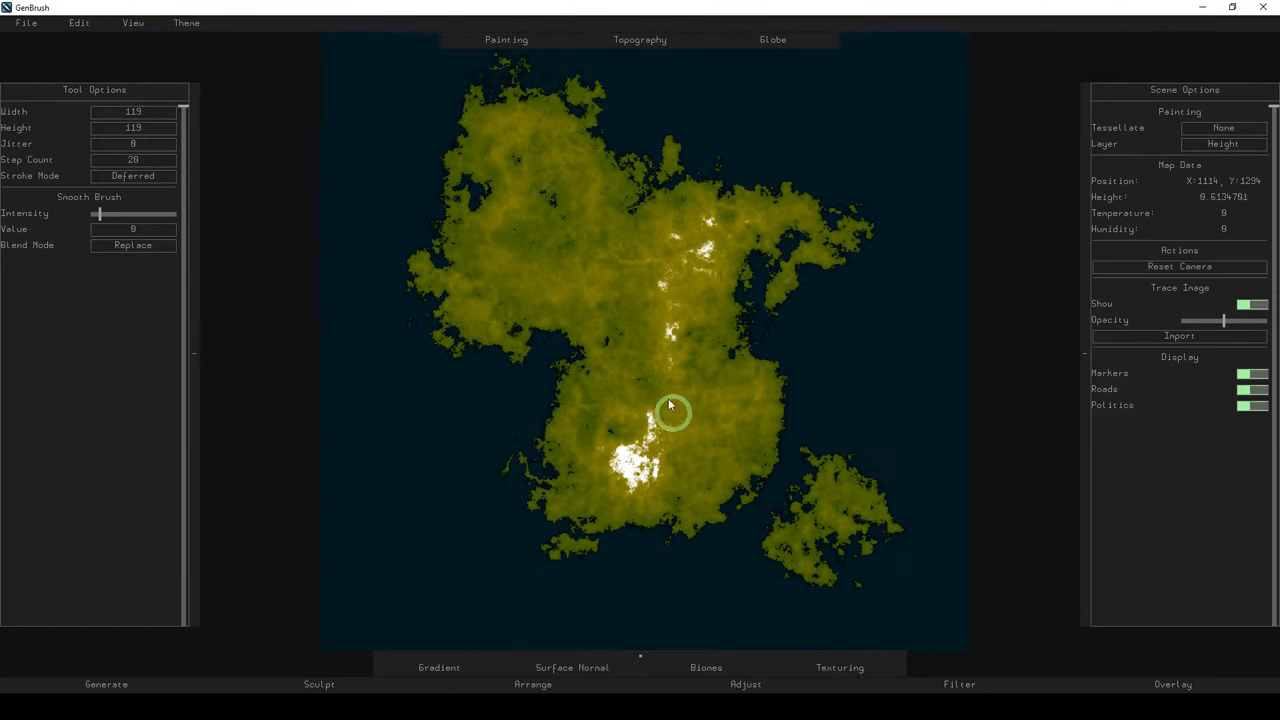
Switch the height source back to World in the Document Editor and view the three continents on the whole map.
left_click(80, 26)
left_click(88, 35)
left_click(390, 320)
left_click(823, 375)
left_click(705, 227)
scroll(632, 396, "down", 2)
scroll(632, 394, "down", 2)
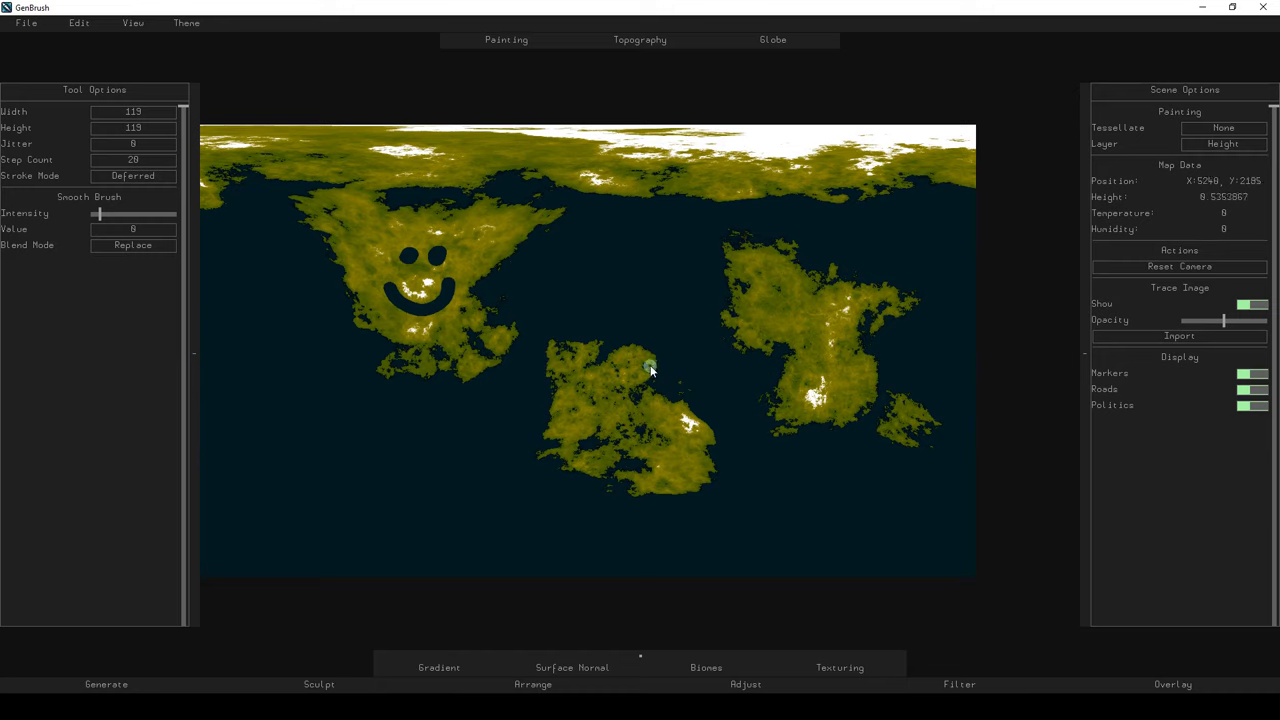
left_click_drag(651, 371, 511, 289)
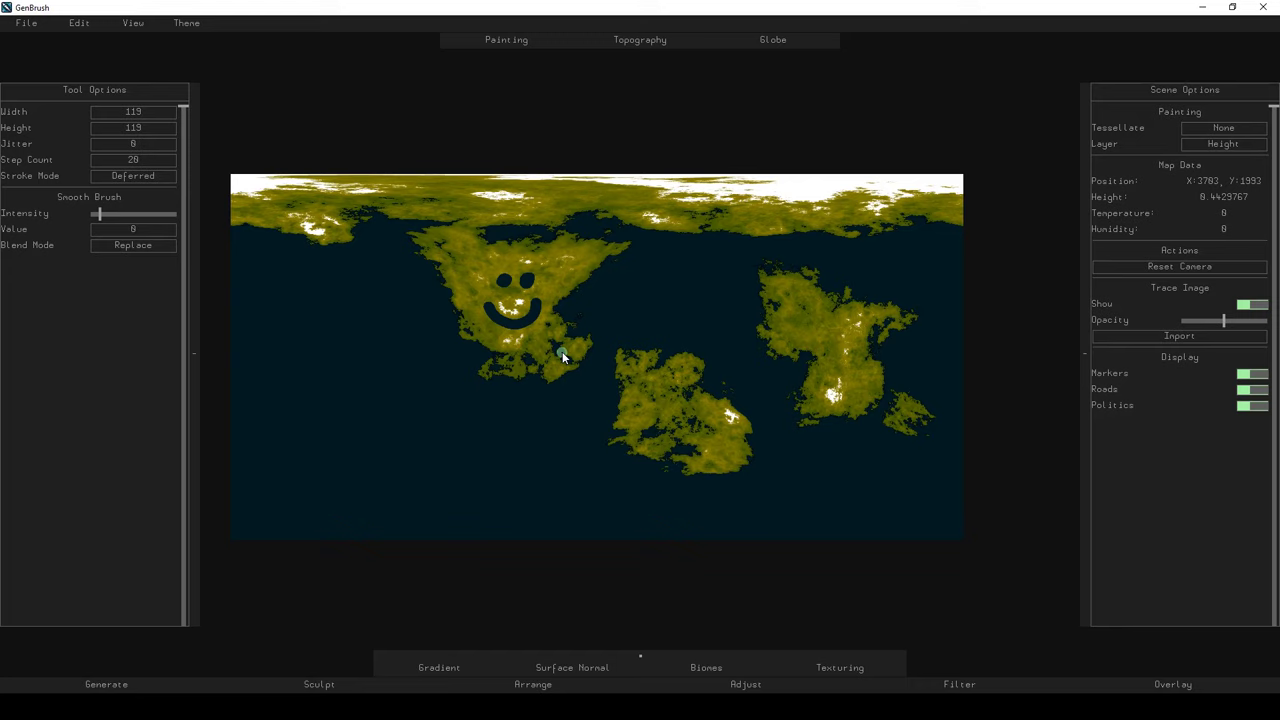
scroll(562, 356, "up", 2)
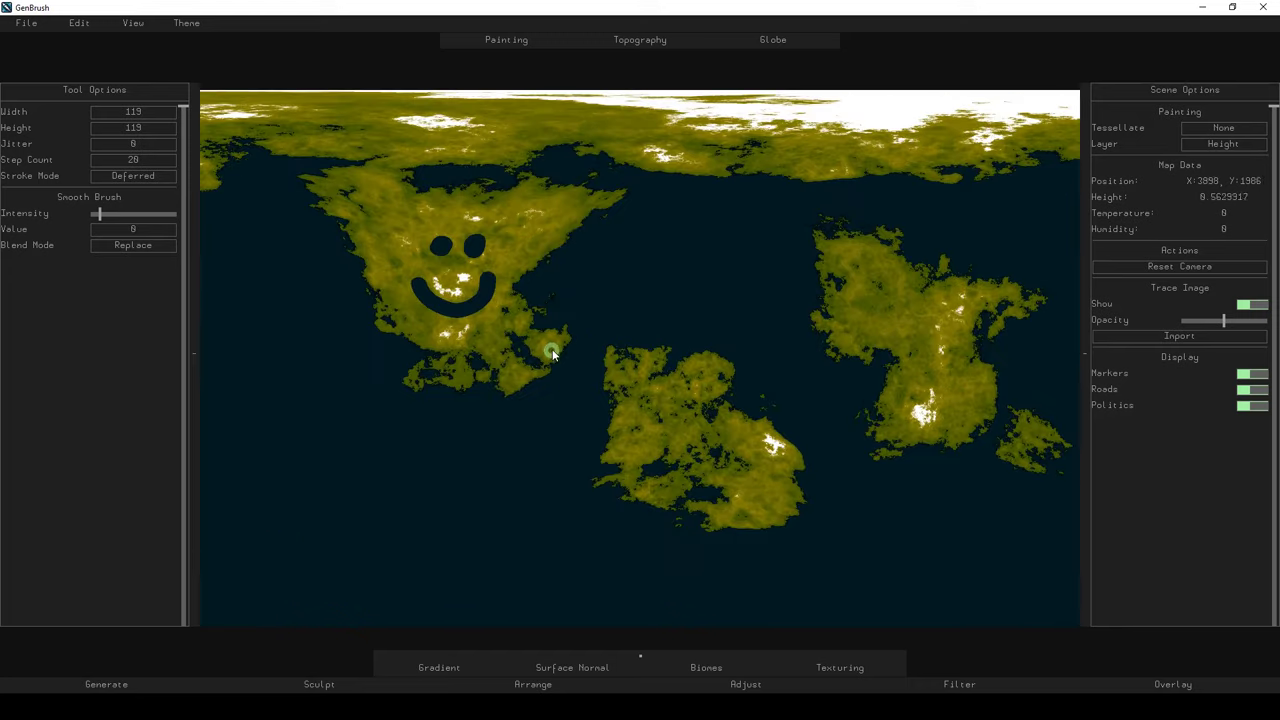
scroll(557, 320, "down", 1)
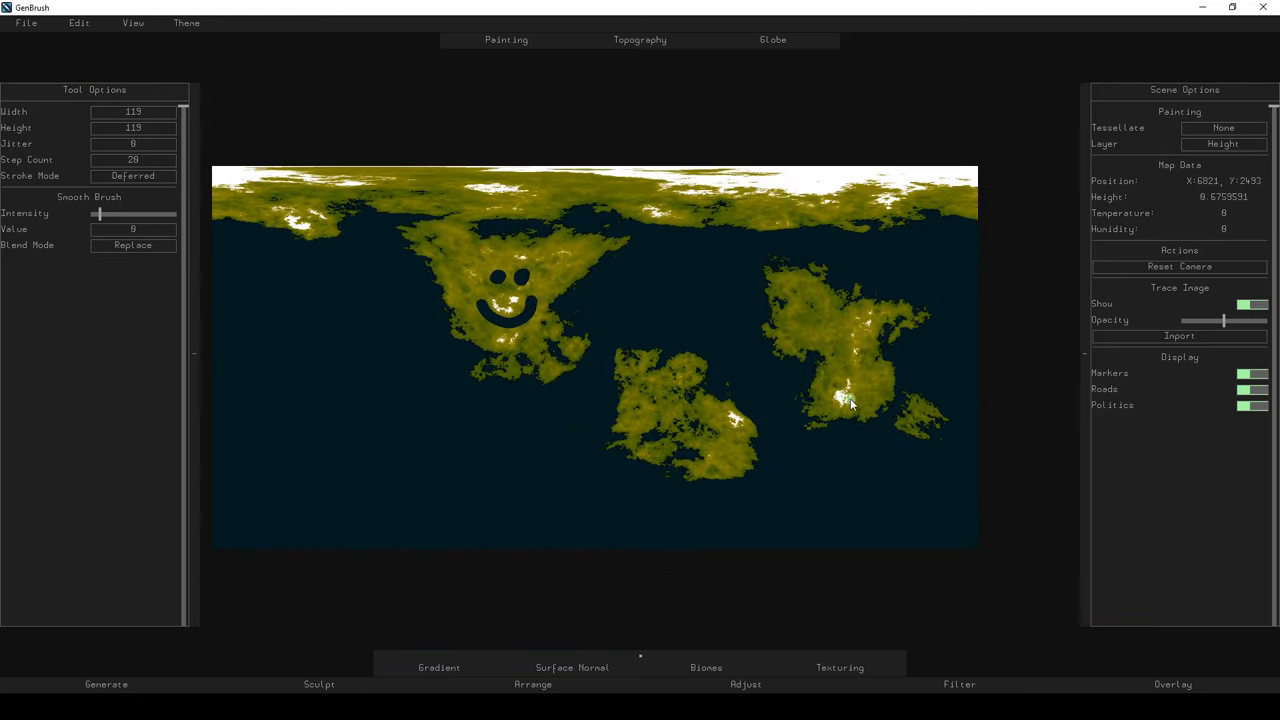
left_click_drag(584, 404, 614, 396)
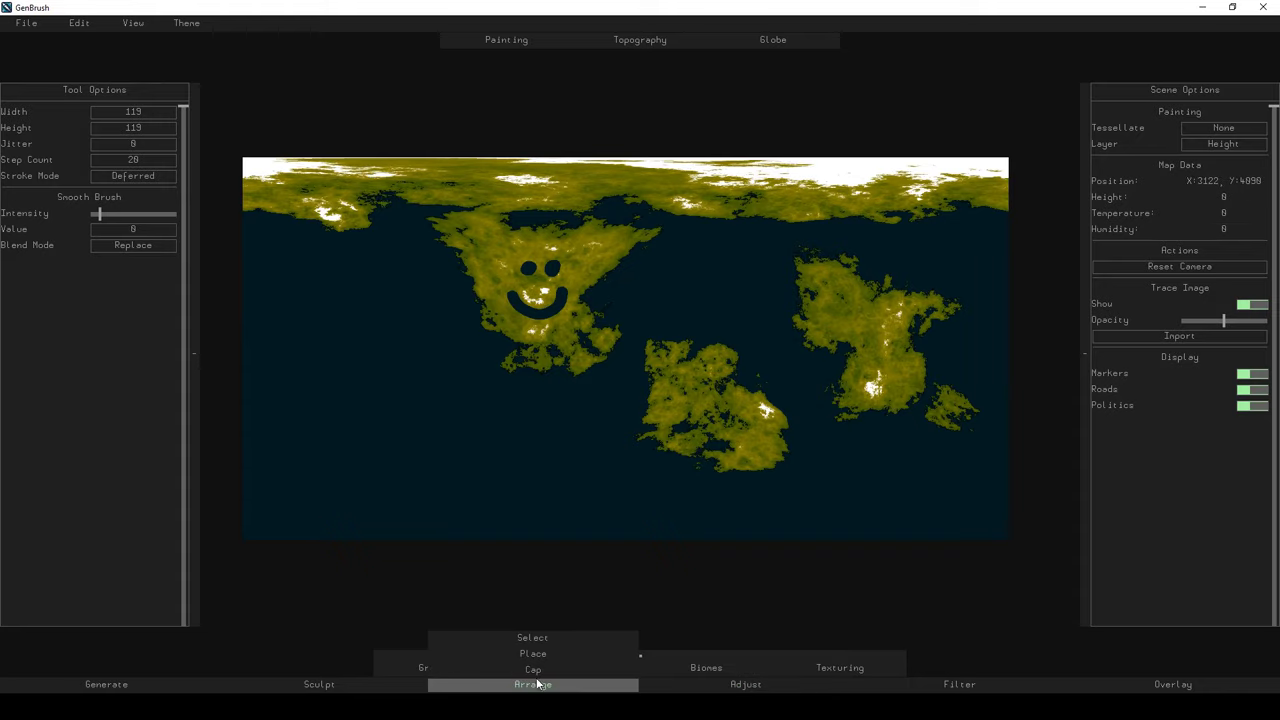
Activate the Cap tool on the World map to show the NorthPole part of the recorded composition.
left_click(533, 668)
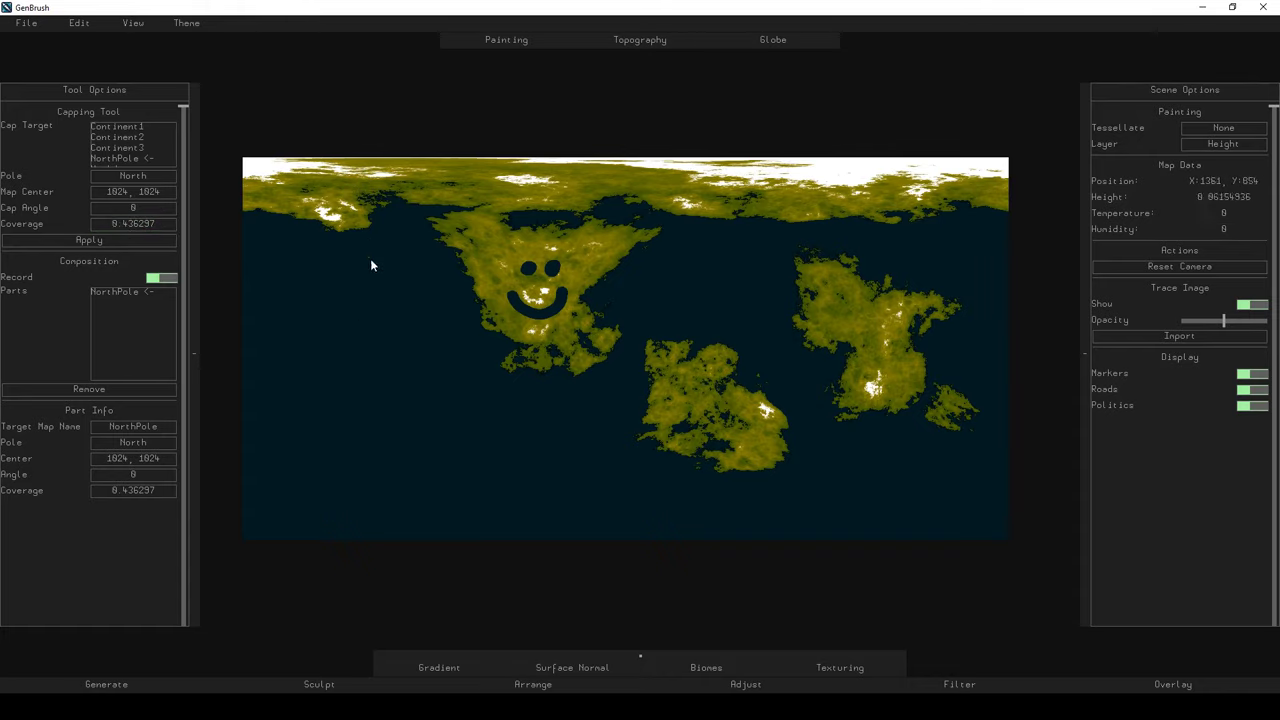
scroll(363, 285, "up", 2)
left_click_drag(401, 287, 437, 305)
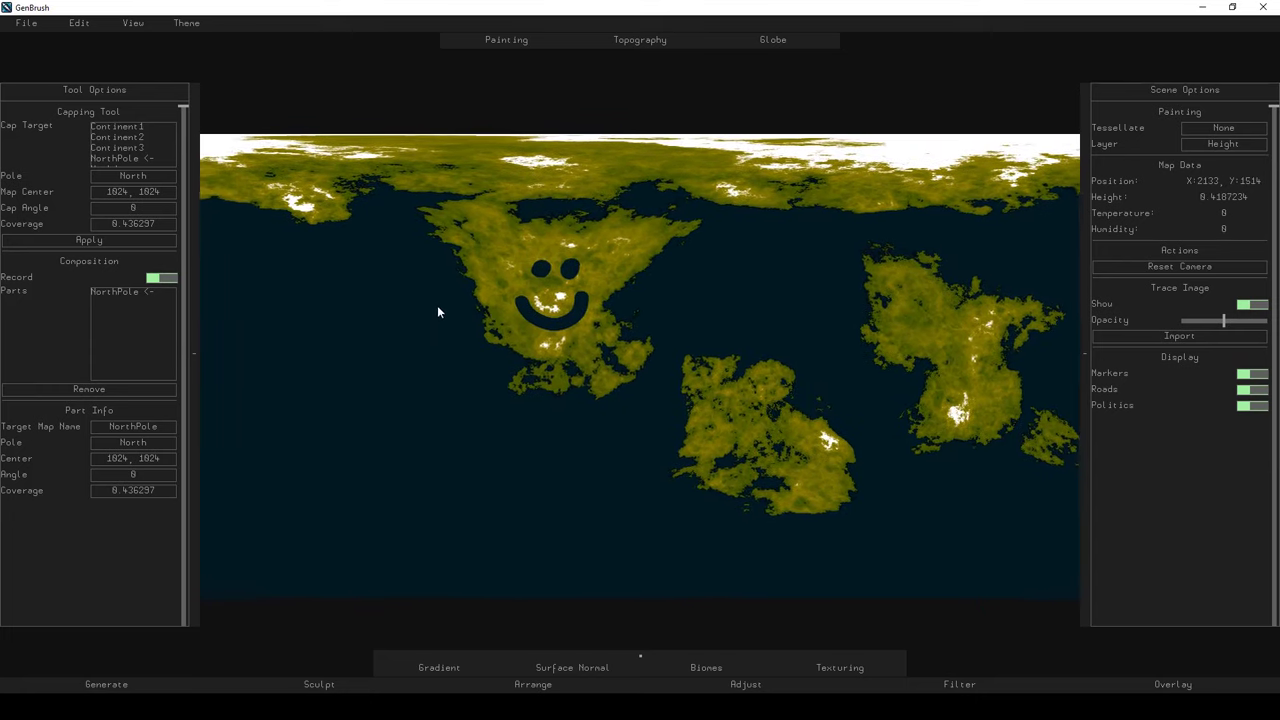
left_click(80, 23)
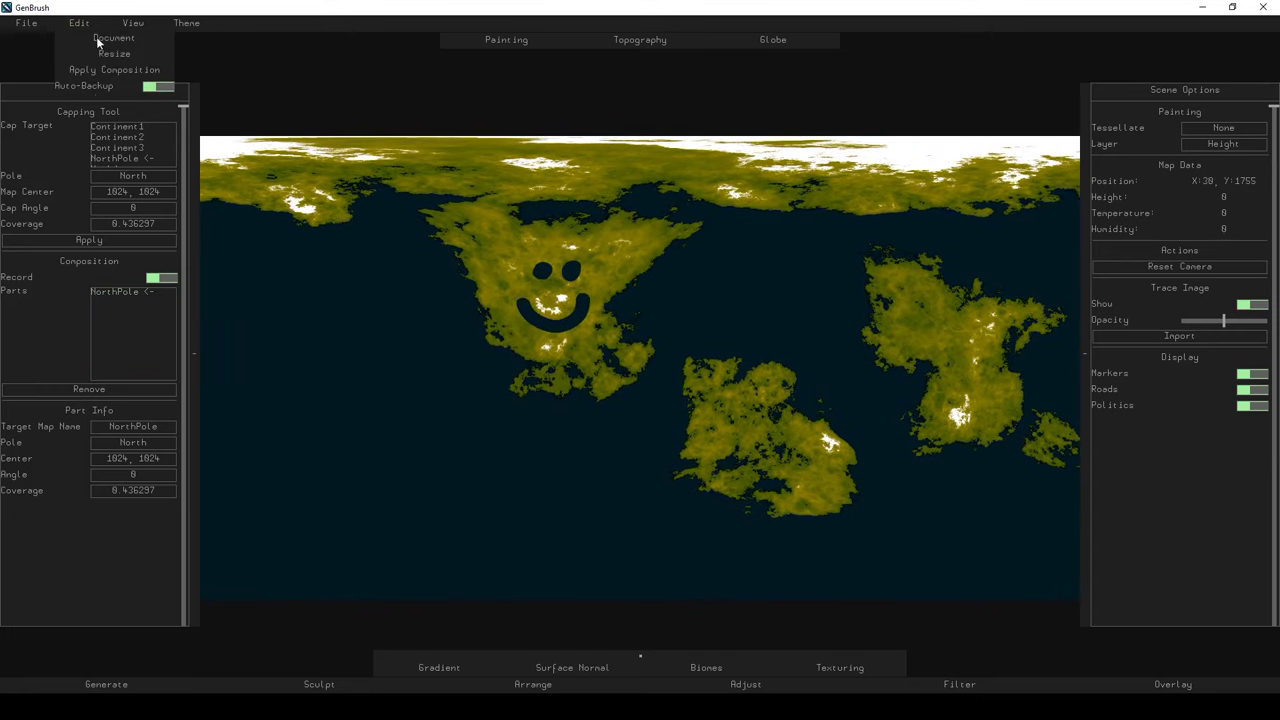
left_click(155, 88)
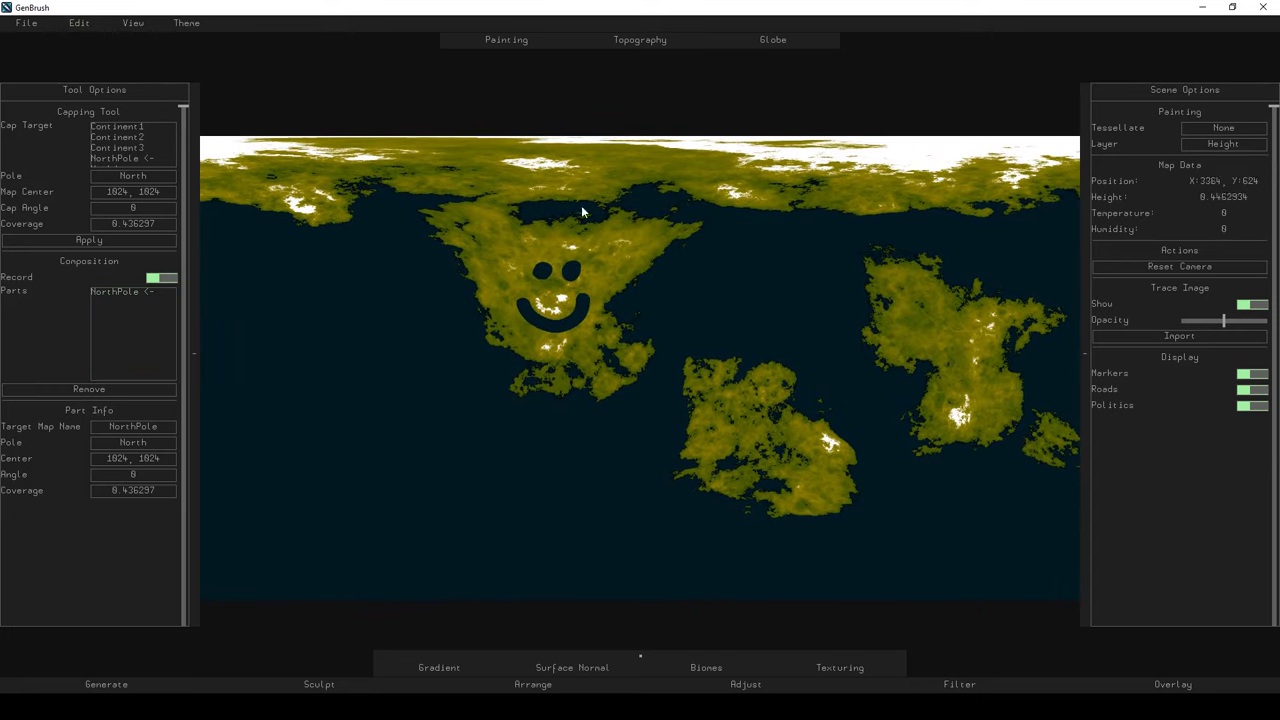
left_click_drag(584, 179, 632, 173)
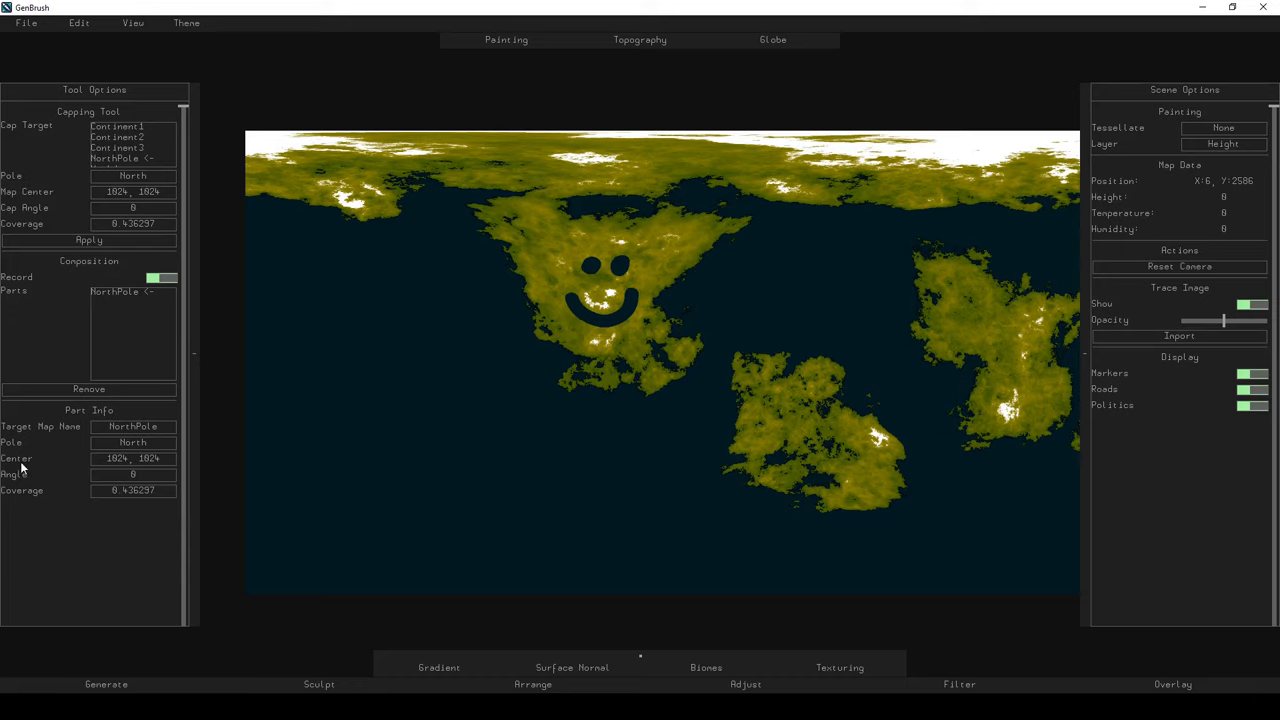
Show the world as a globe and set the NorthPole part's angle to 20.
double_click(158, 478)
key("Return")
scroll(436, 426, "down", 5)
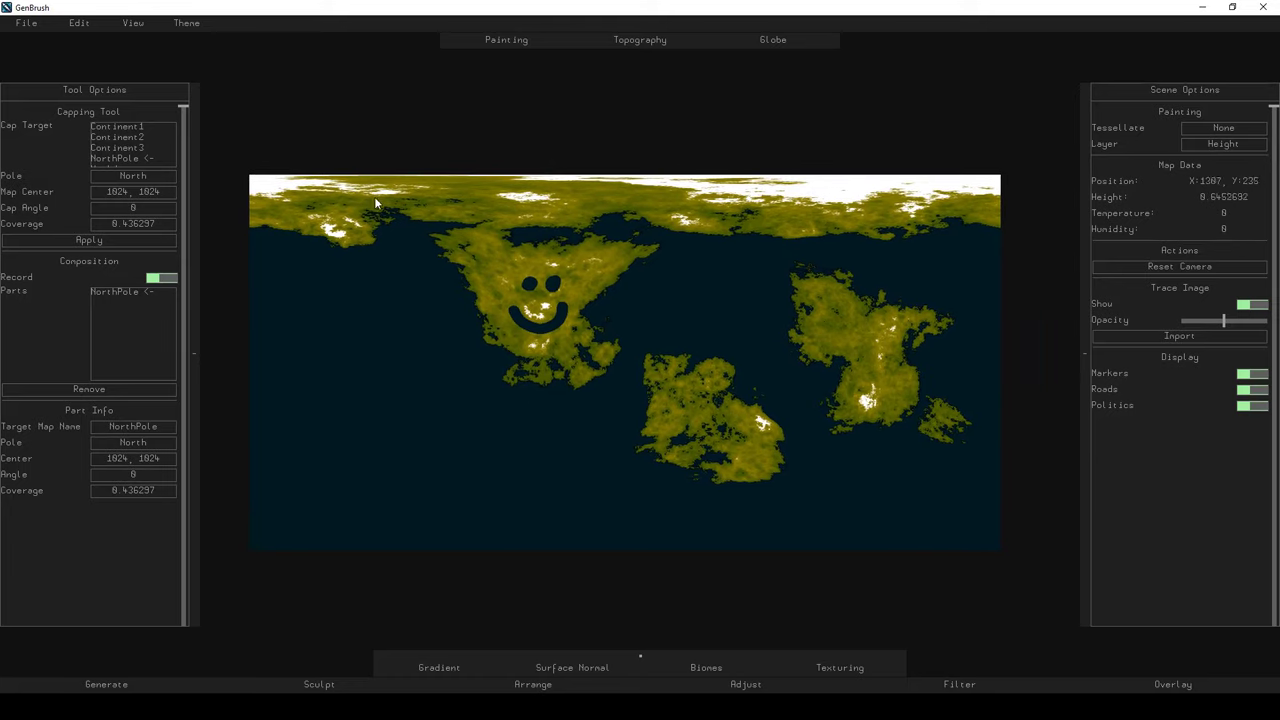
left_click(758, 40)
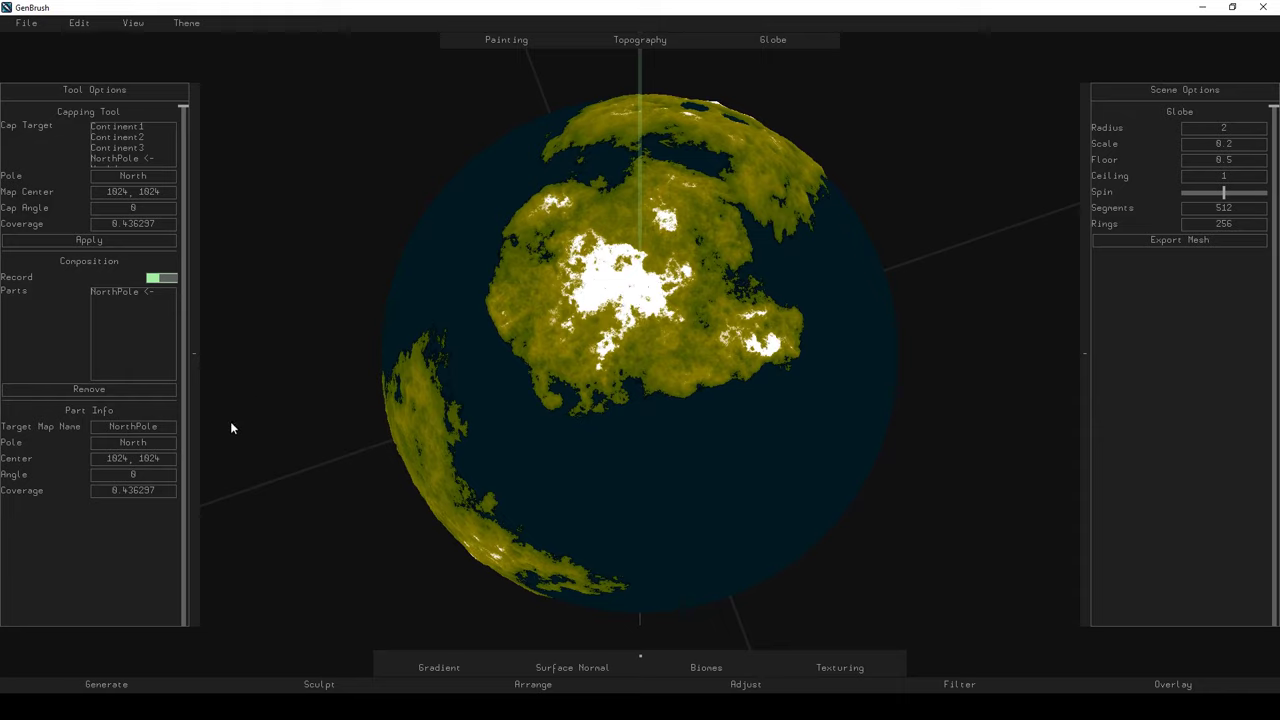
left_click(148, 479)
type("20")
key("Return")
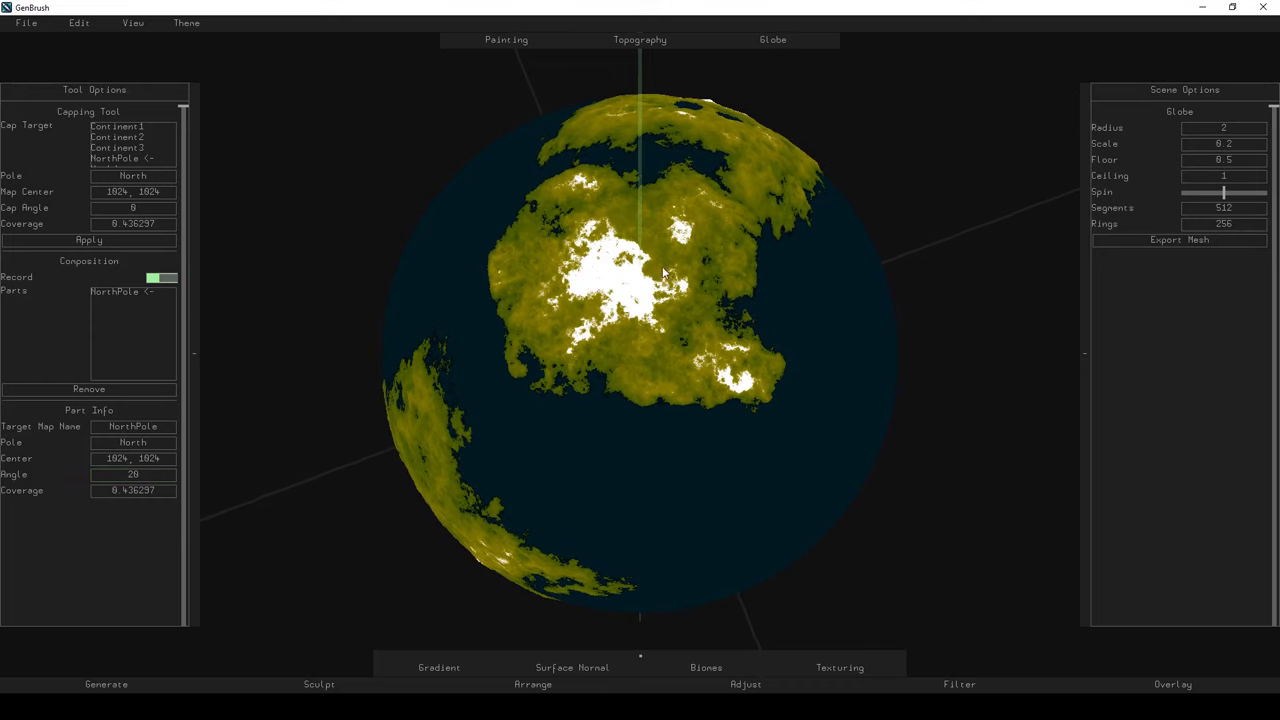
Set the NorthPole part's angle to 60 and inspect the rotated pole on the globe.
left_click(152, 475)
key("BackSpace")
key("BackSpace")
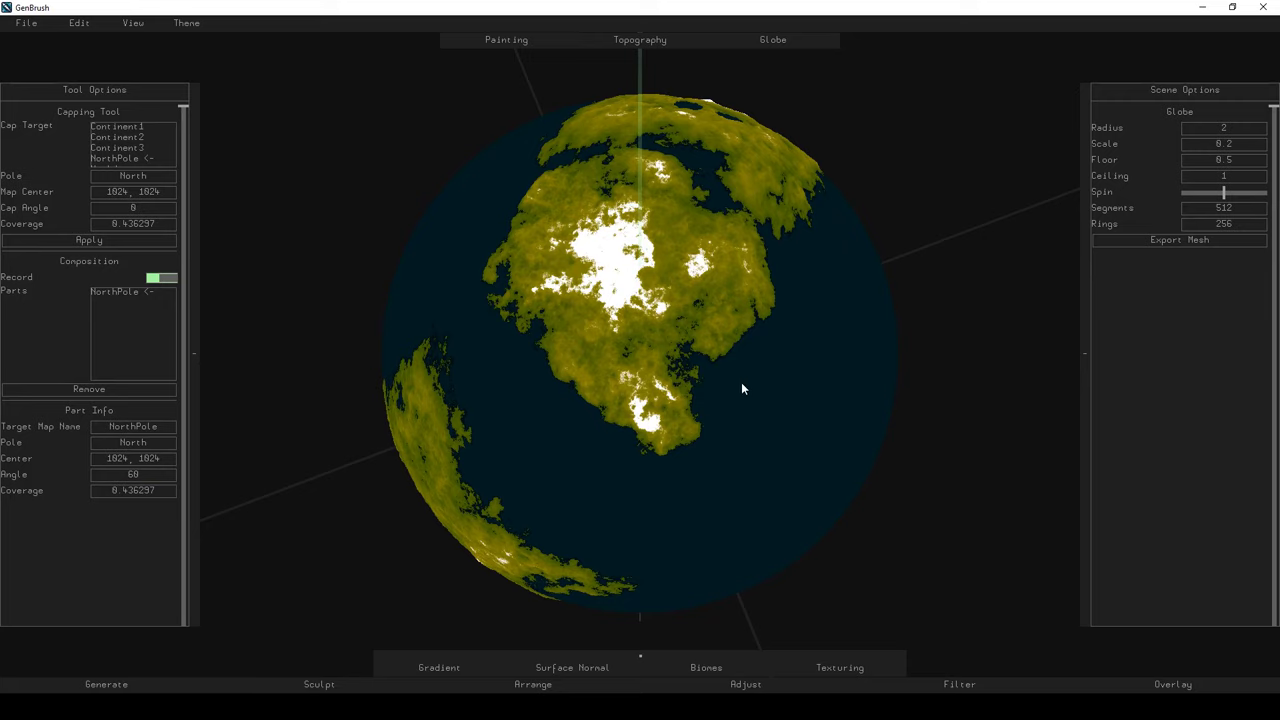
left_click_drag(741, 388, 554, 173)
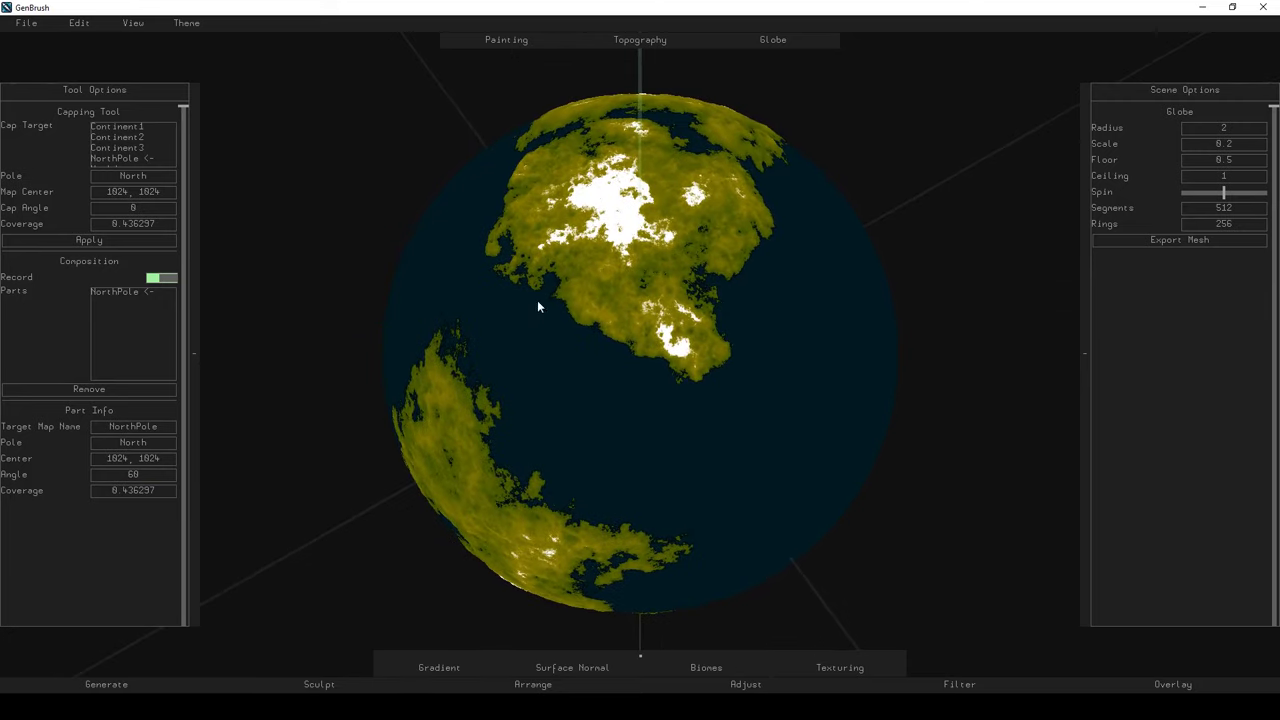
left_click_drag(766, 277, 578, 330)
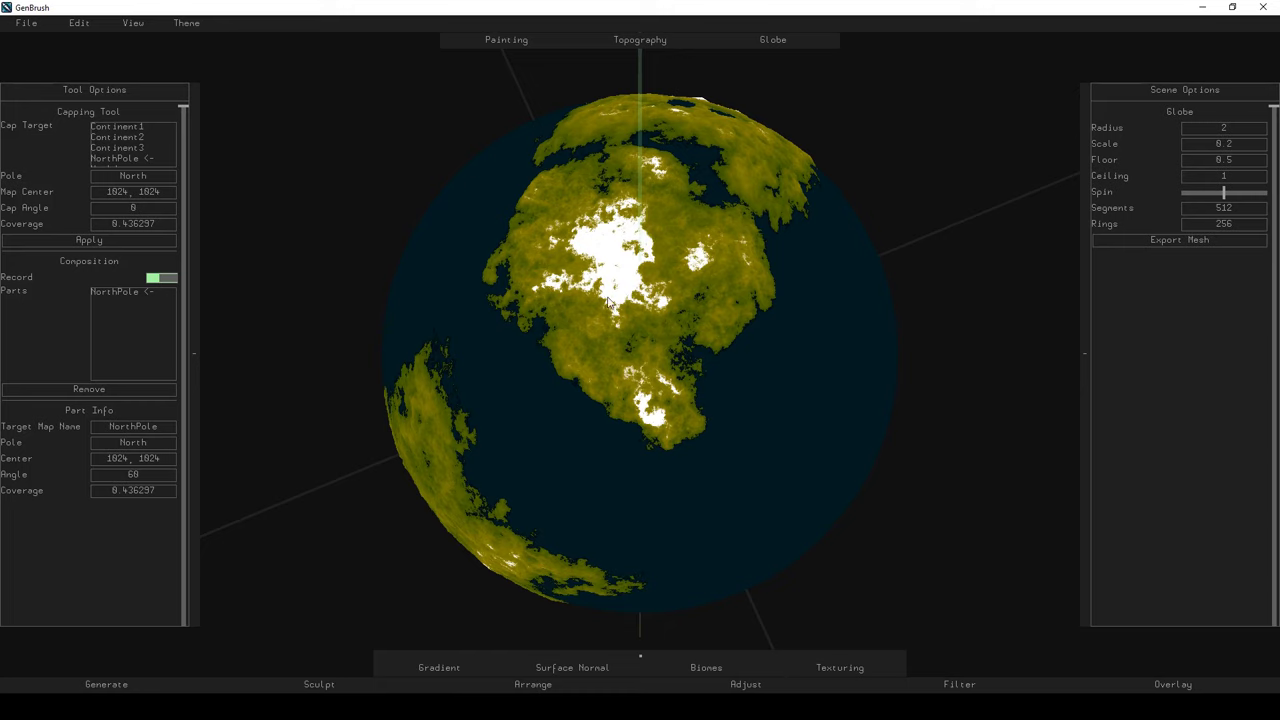
Return to the flat painting view and set the NorthPole part's angle to 40.
left_click(502, 41)
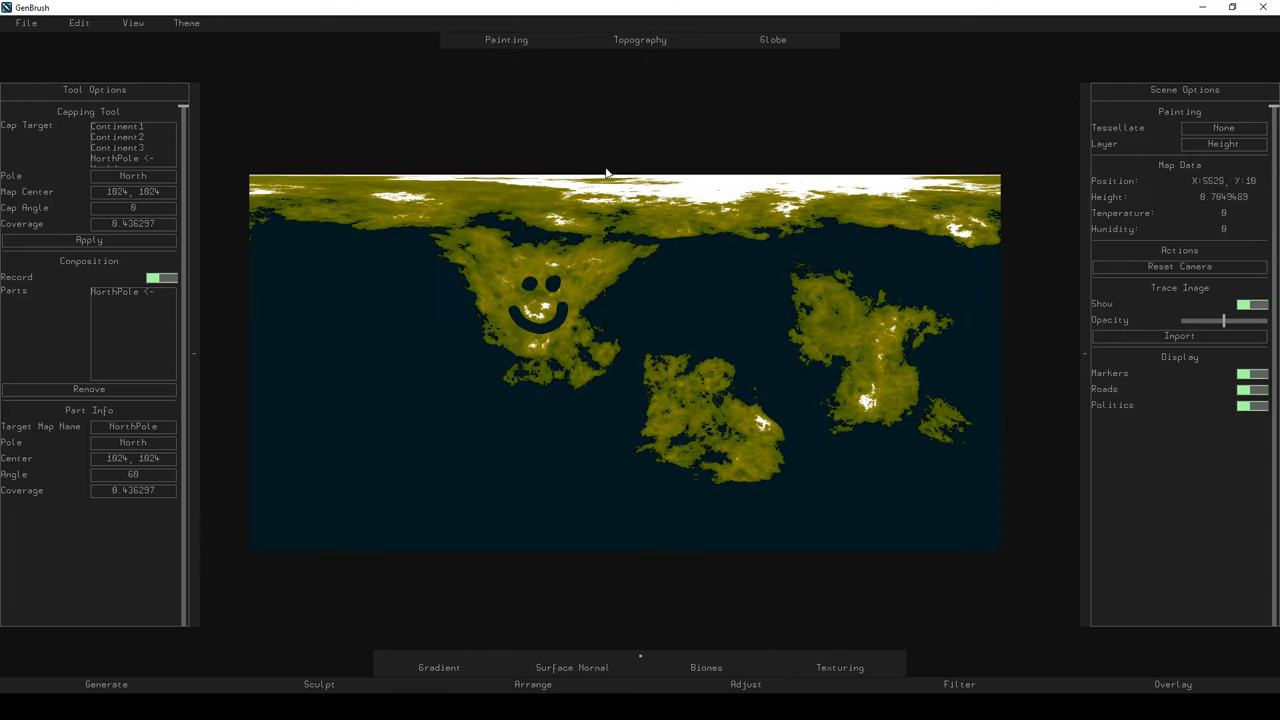
left_click(152, 430)
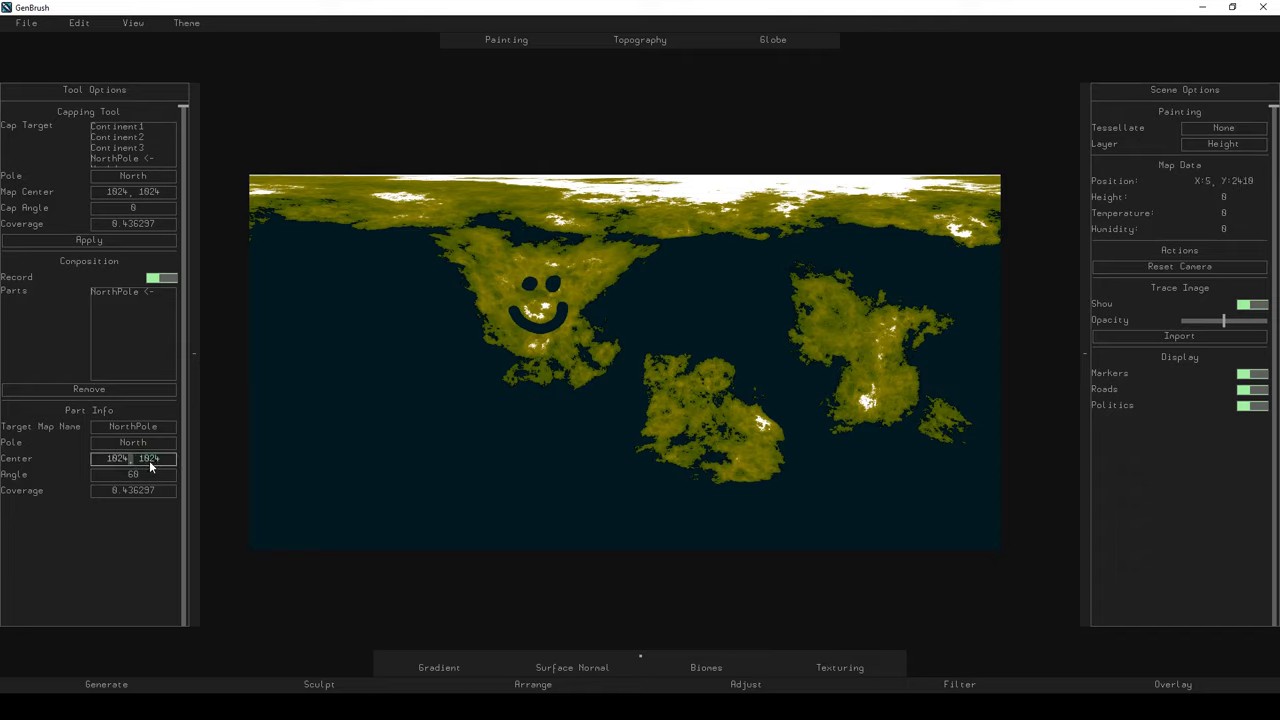
left_click(150, 474)
key("BackSpace")
key("BackSpace")
type("40")
key("Return")
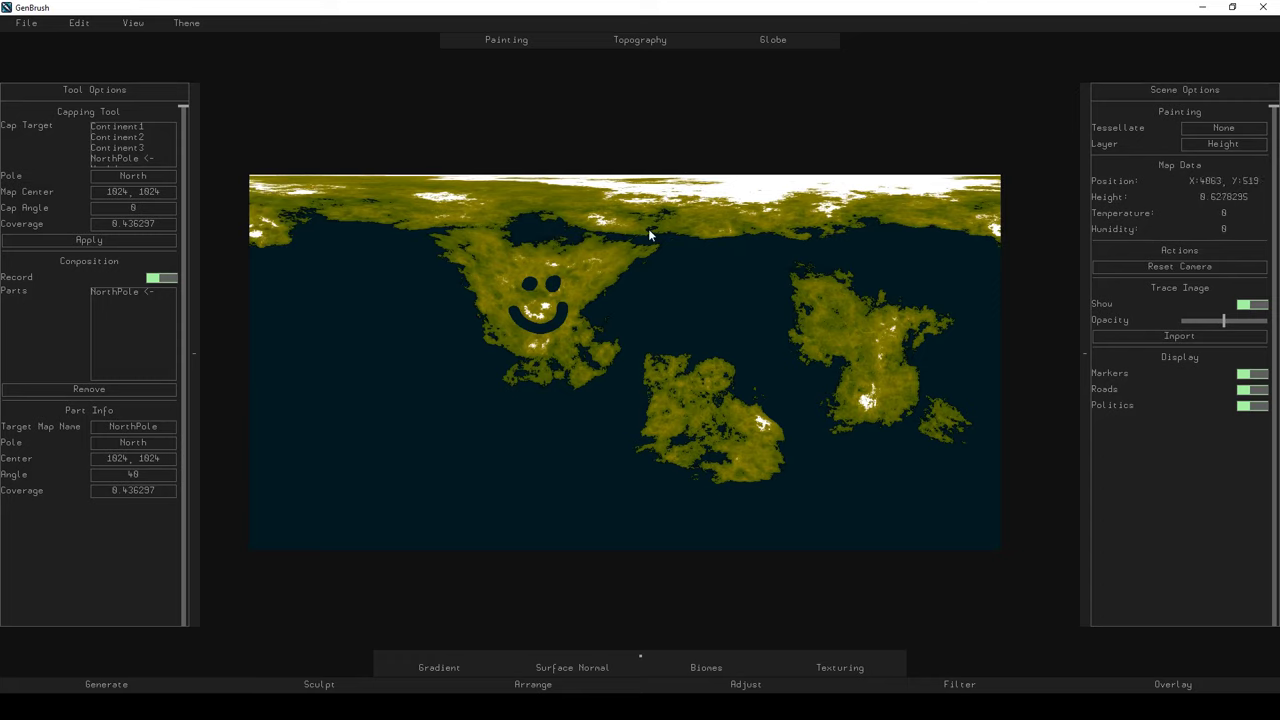
Set the NorthPole part's angle to 20 and compare the pole on the globe and the flat map.
left_click(147, 477)
type("20")
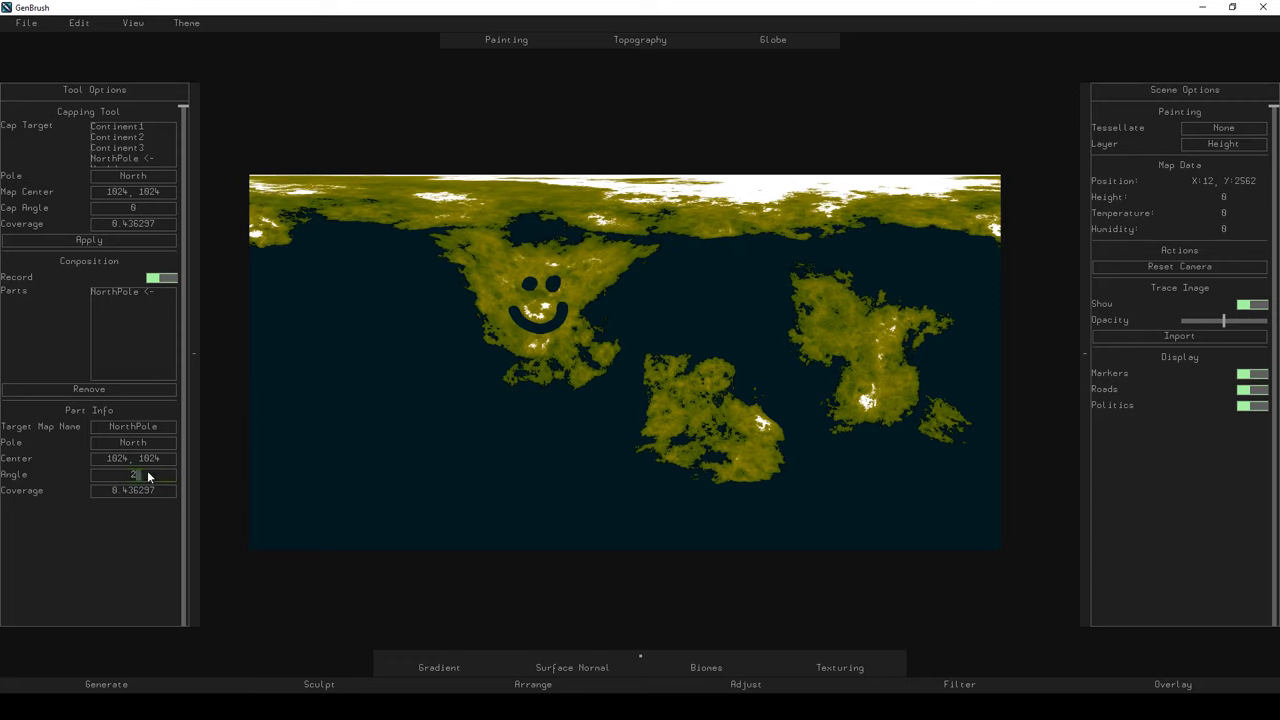
key("Return")
left_click(758, 41)
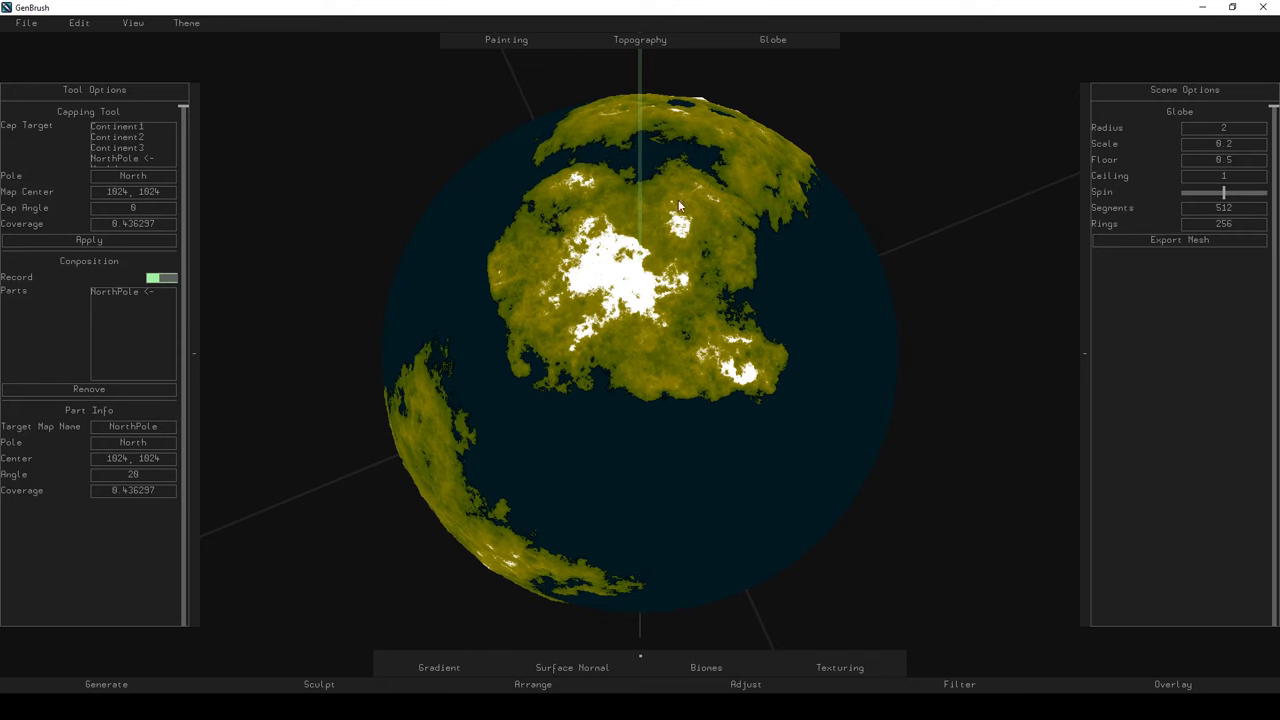
mouse_move(627, 192)
left_mouse_down()
mouse_move(682, 238)
mouse_move(560, 130)
left_mouse_up()
left_click(503, 42)
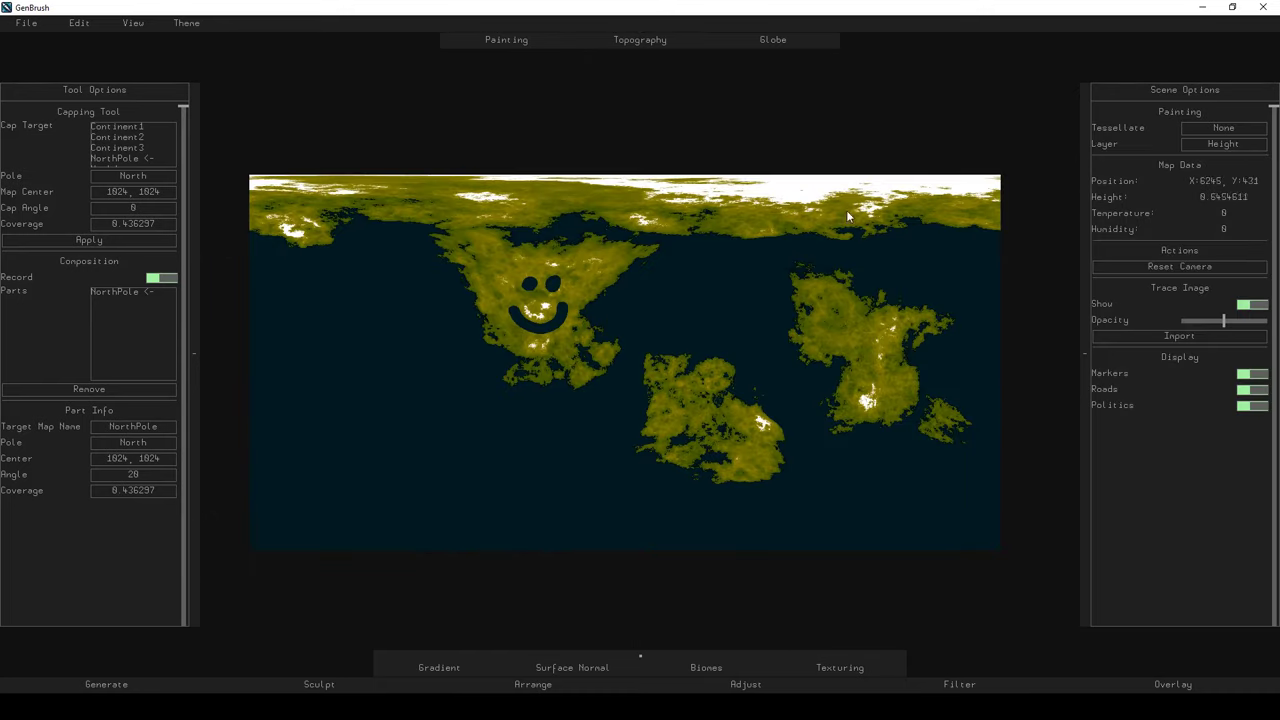
left_click(772, 40)
left_click_drag(632, 212, 638, 238)
Return to the flat view, make NorthPole the height source in the Document Editor, and close the editor to inspect the pole map.
left_click(506, 40)
left_click(79, 22)
left_click(96, 37)
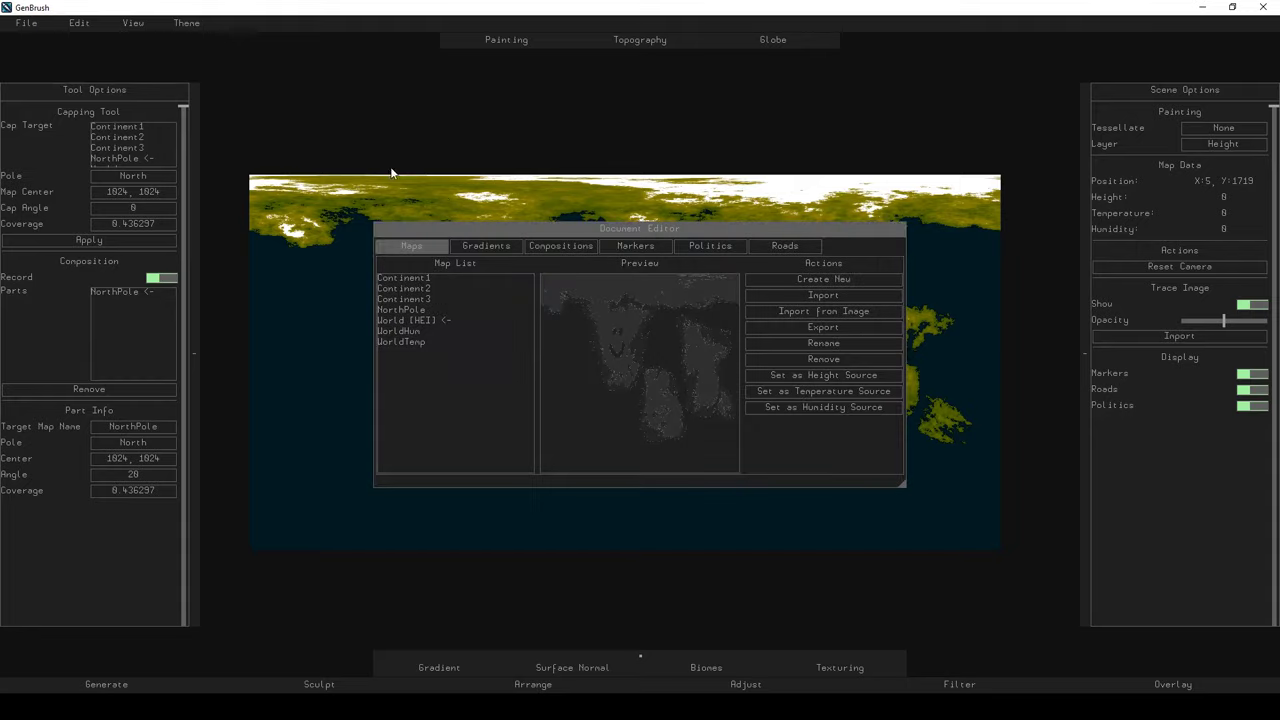
left_click(405, 309)
left_click(792, 374)
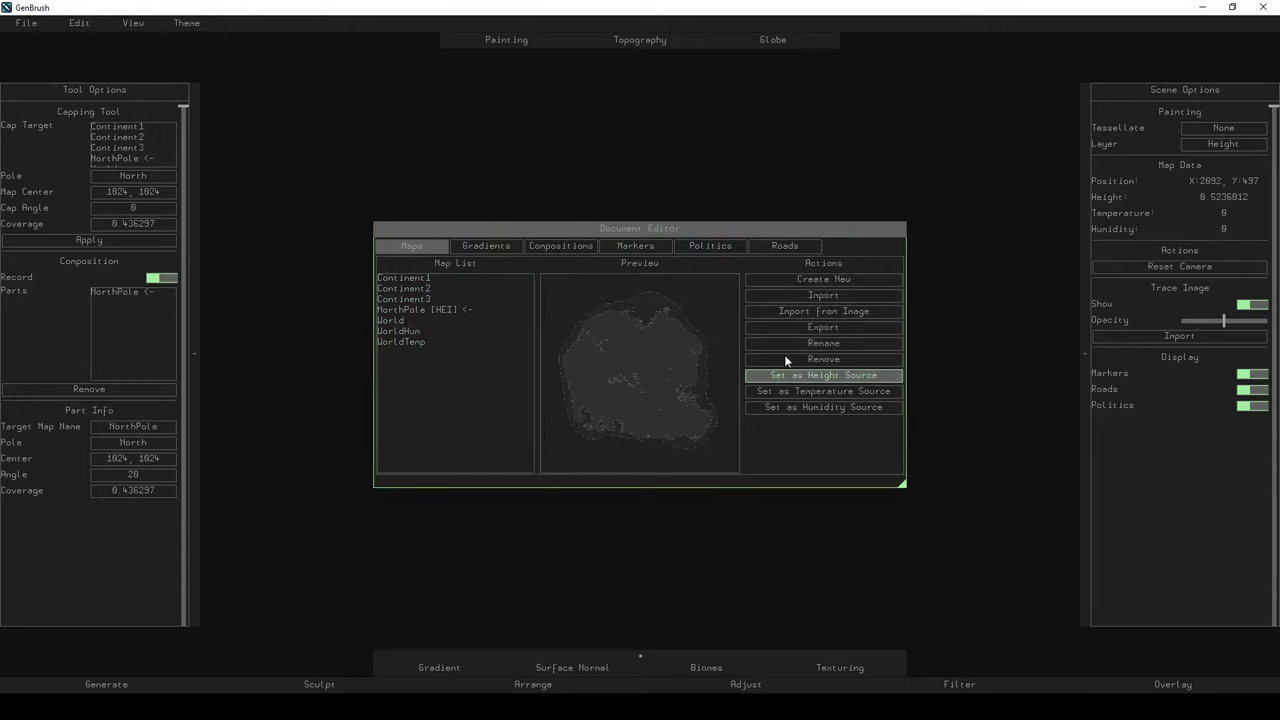
left_click(638, 230)
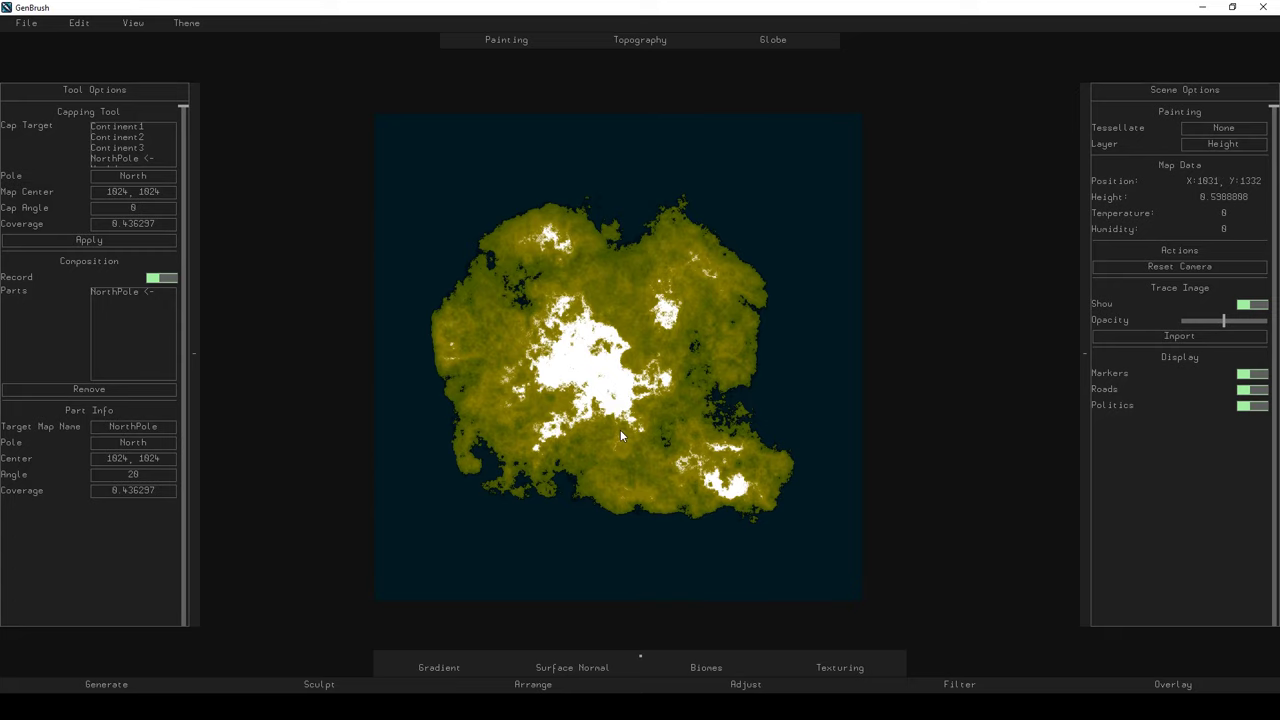
scroll(570, 418, "up", 3)
scroll(585, 390, "down", 2)
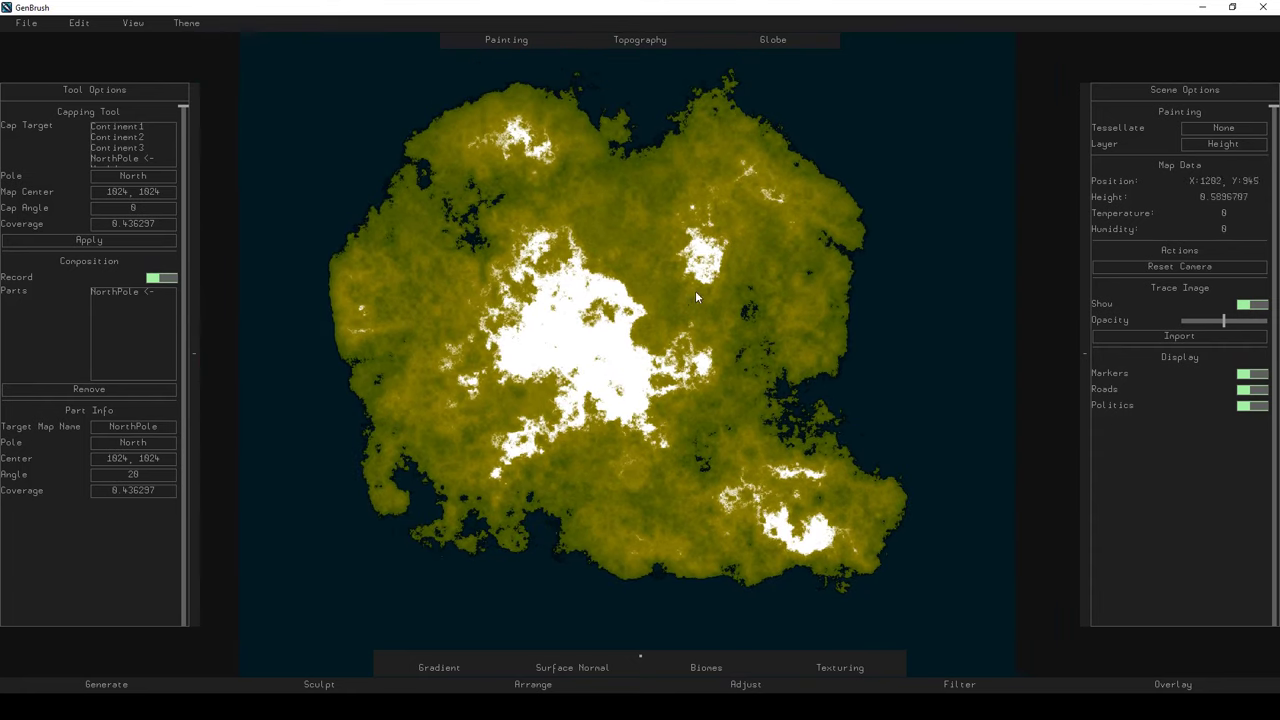
scroll(660, 310, "down", 2)
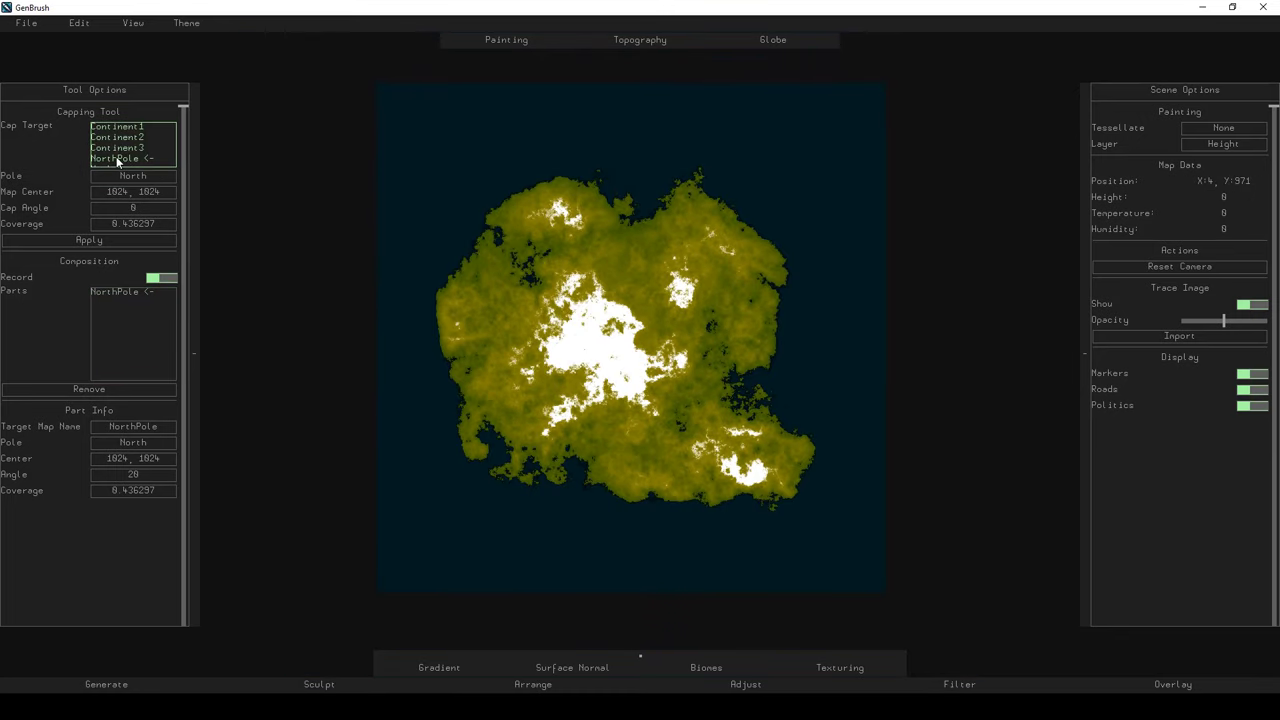
Check the cap's map center and the NorthPole part's center, and examine the middle of the pole map.
left_click(130, 190)
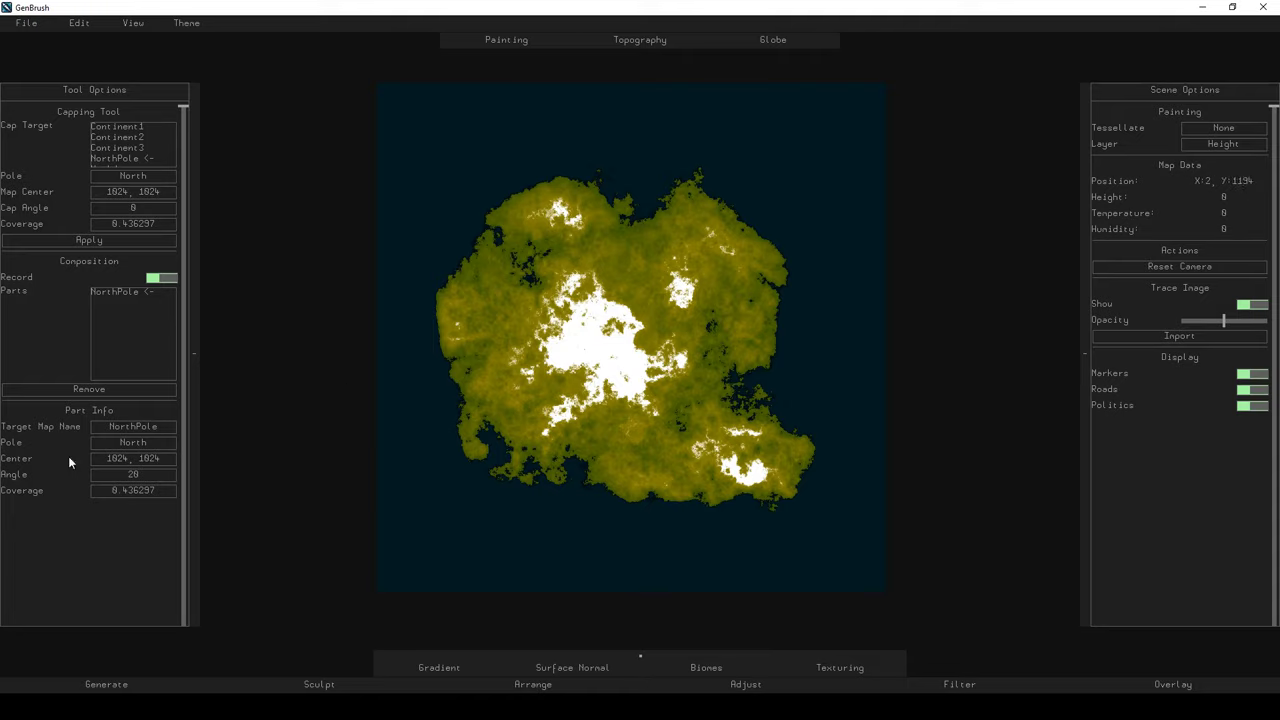
left_click(134, 459)
key("Return")
scroll(628, 347, "up", 1)
scroll(628, 347, "up", 1)
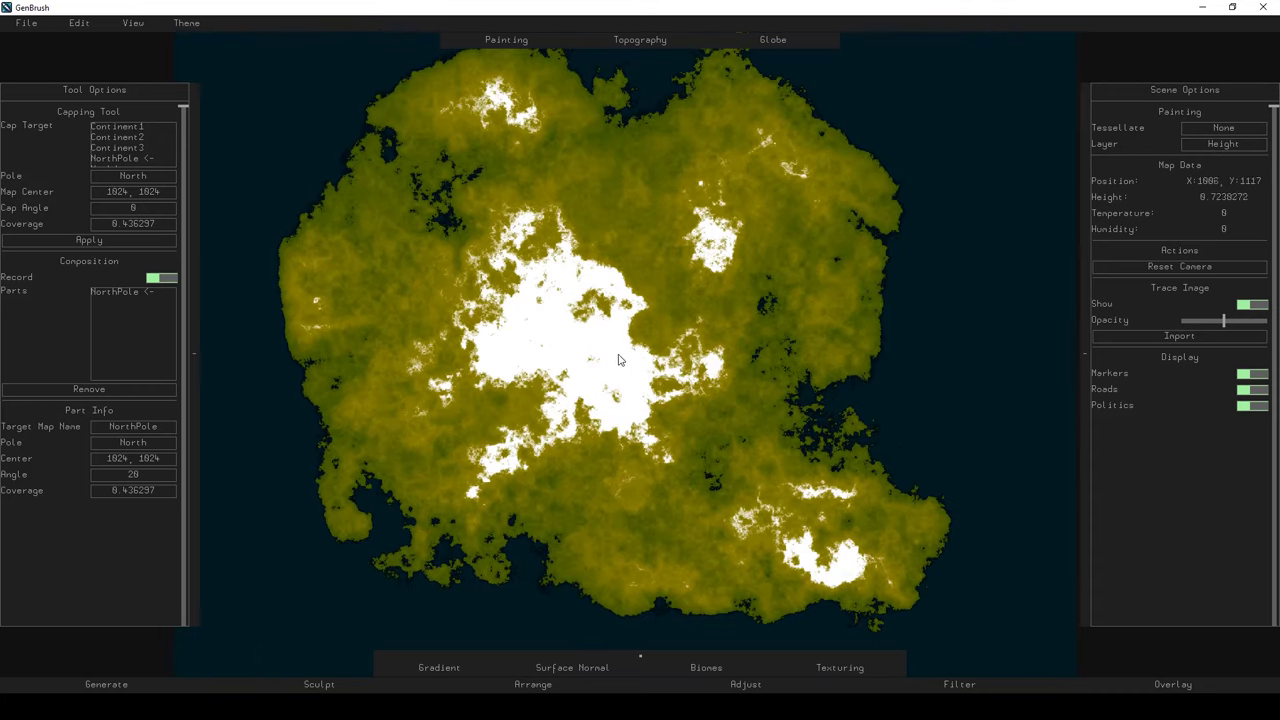
left_click_drag(438, 218, 483, 262)
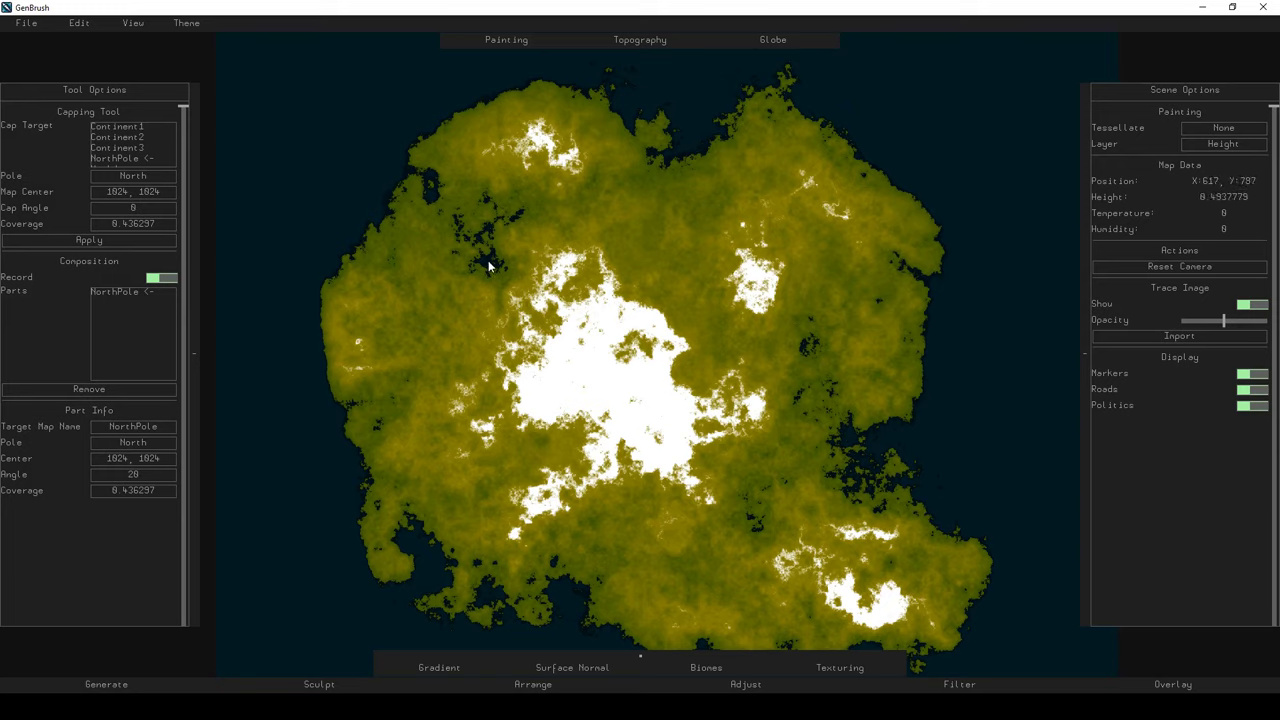
Set the NorthPole part's center to 617, 791.
left_click(152, 463)
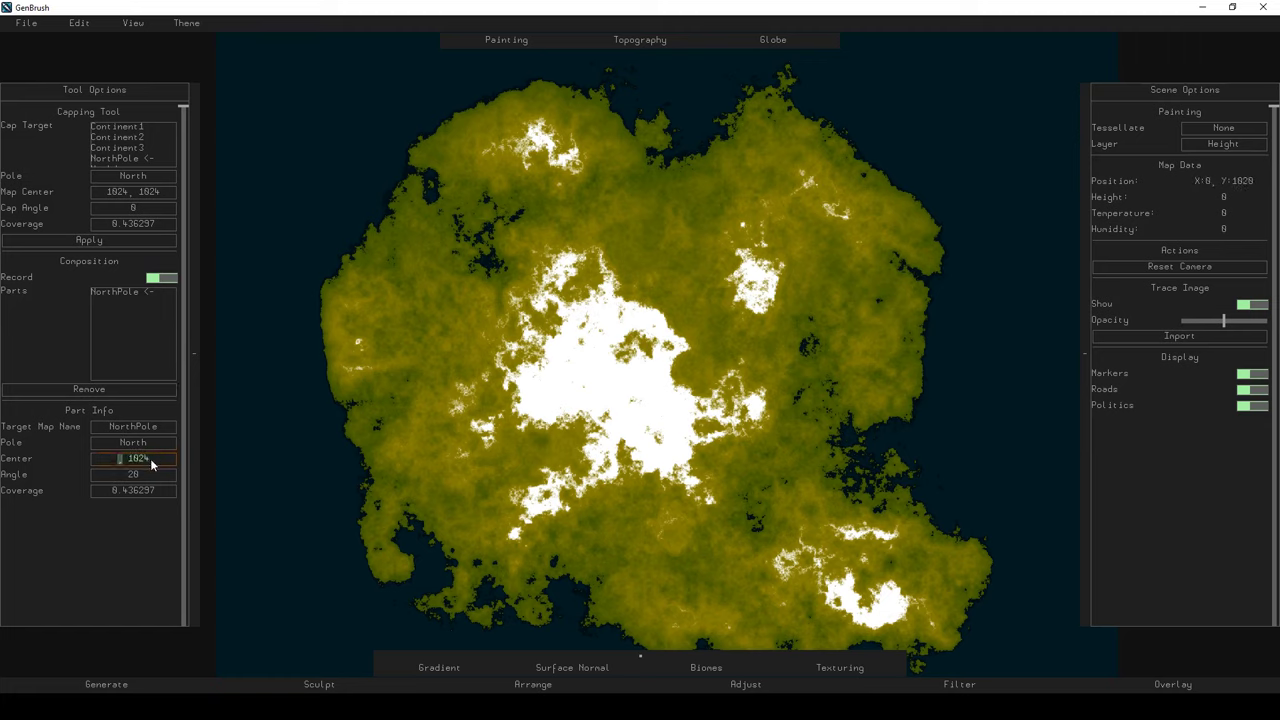
type("617")
key("Return")
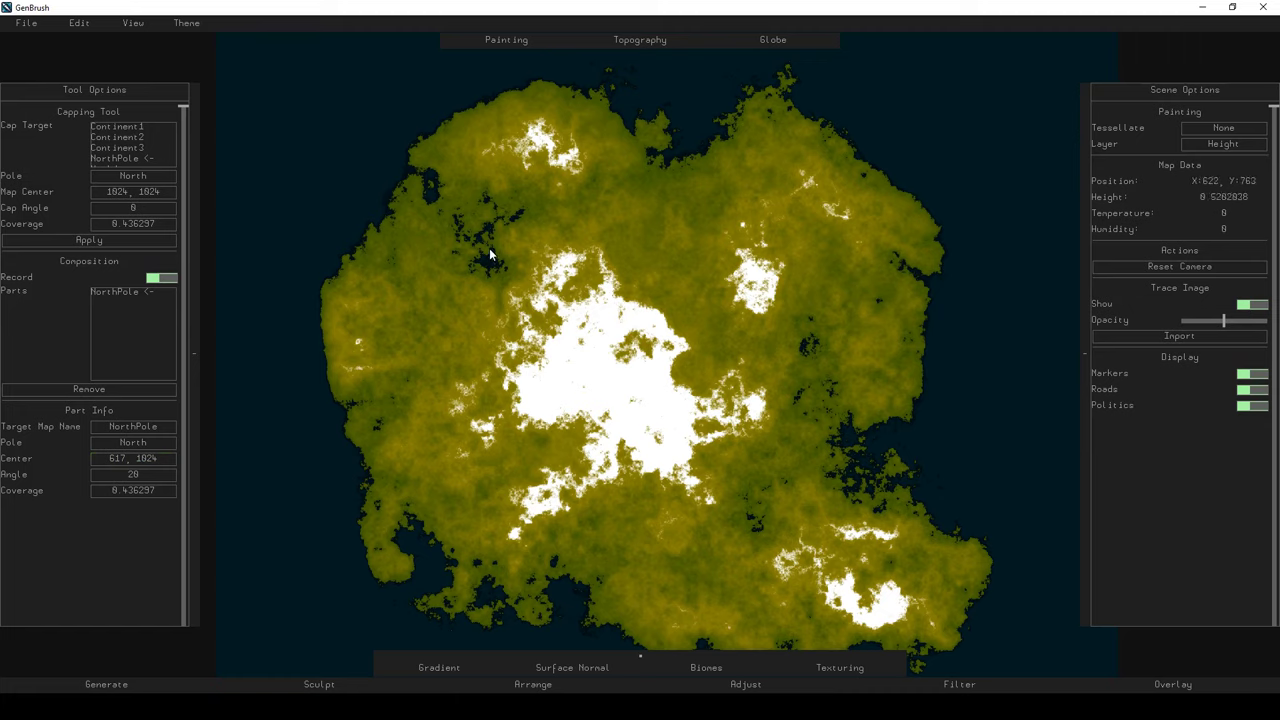
left_click(164, 464)
double_click(164, 464)
key("BackSpace")
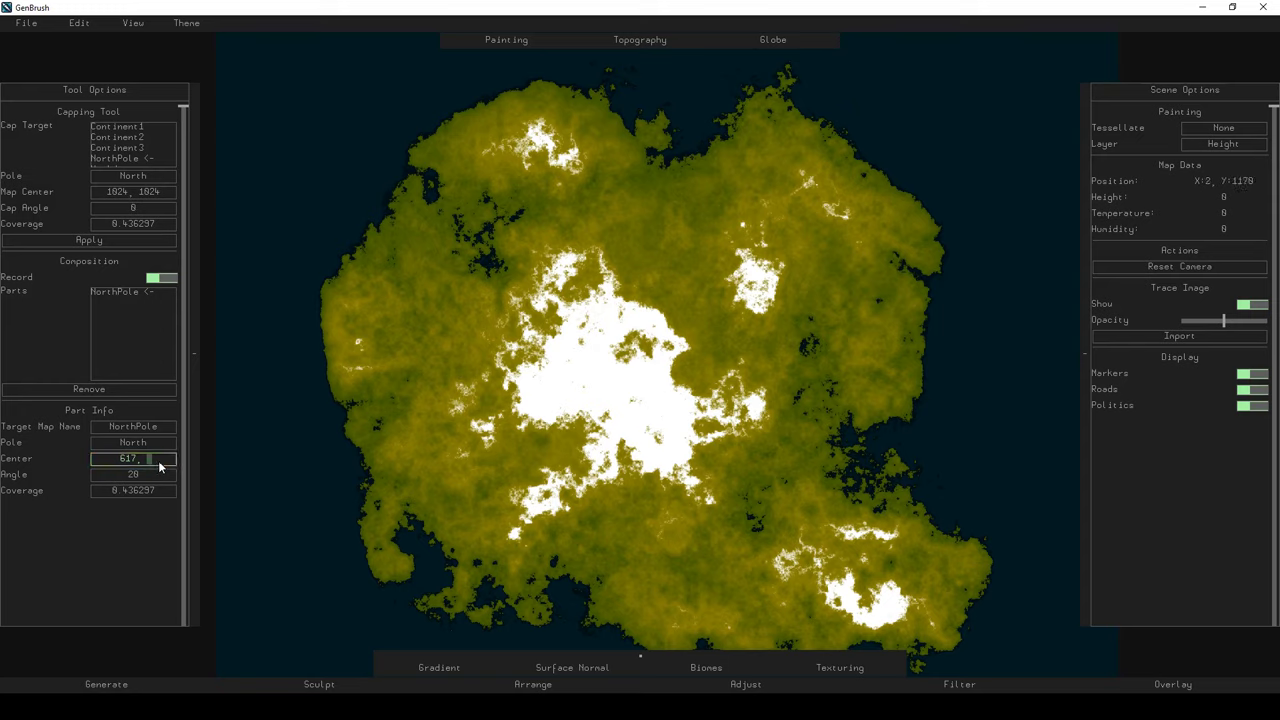
type("791")
key("Return")
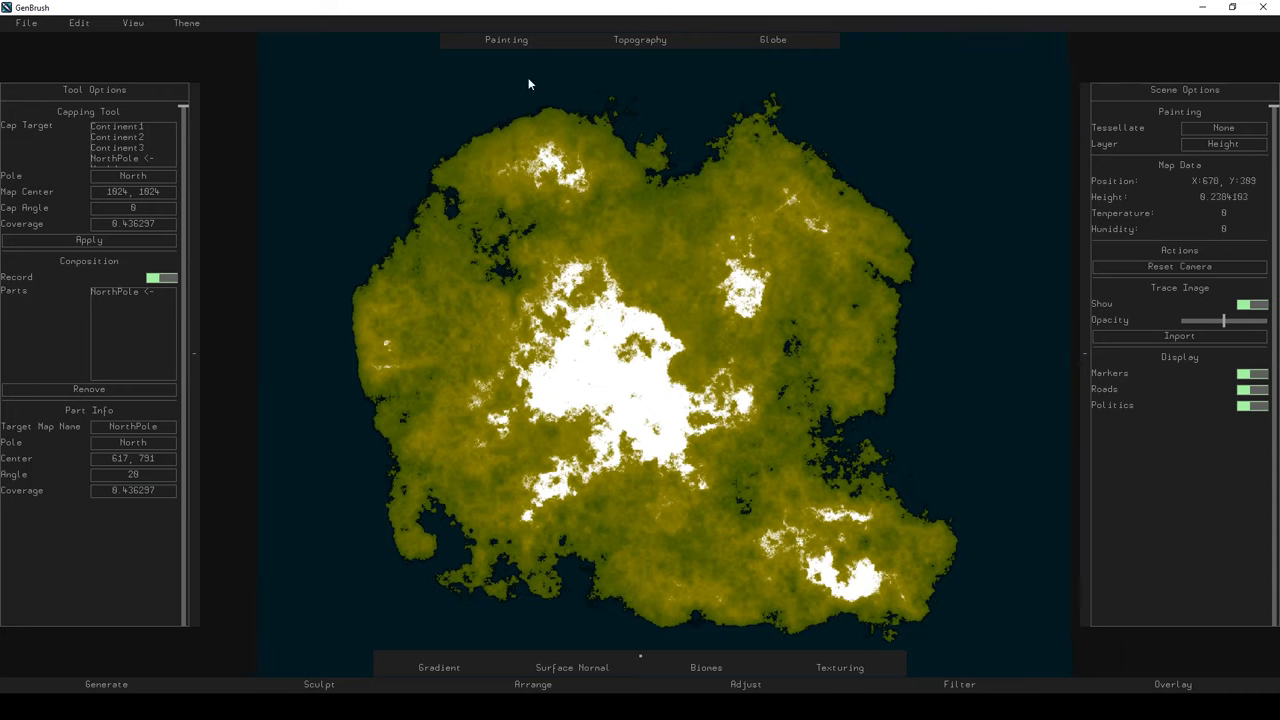
Make World the height source in the Document Editor, close the editor, and inspect the north pole along the flat map's upper edge.
left_click(83, 27)
left_click(100, 40)
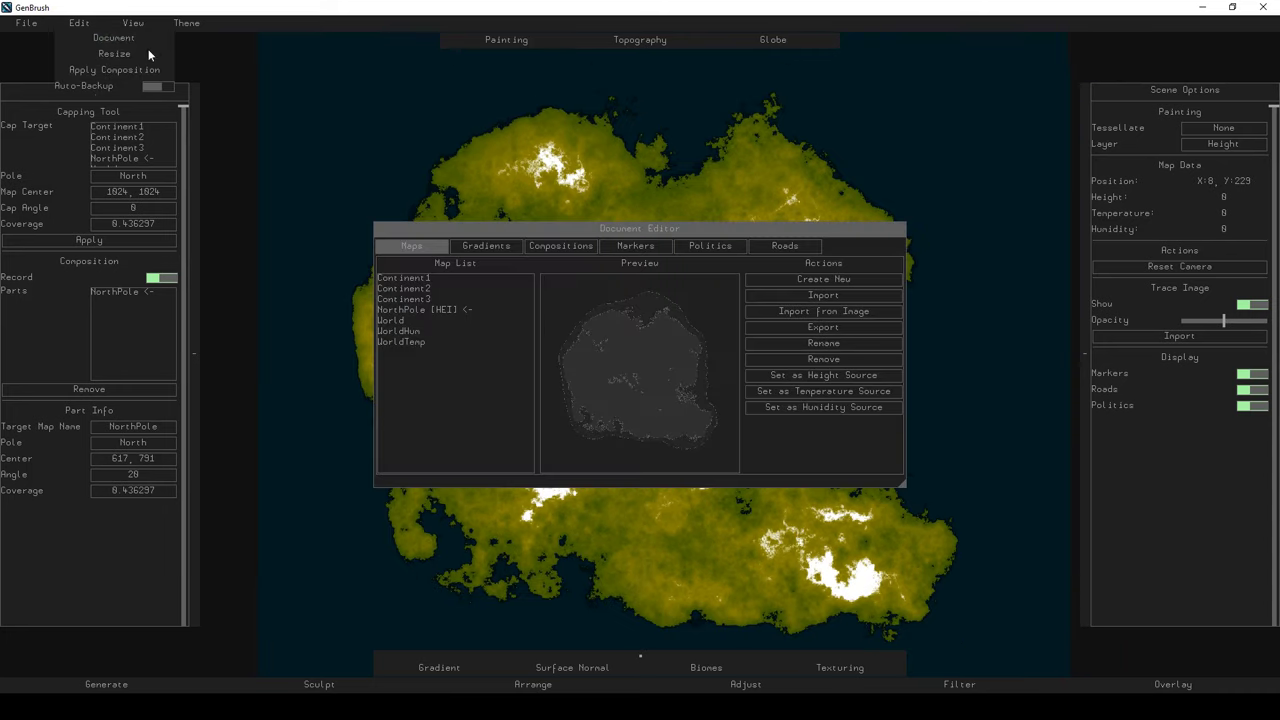
left_click(406, 323)
left_click(823, 375)
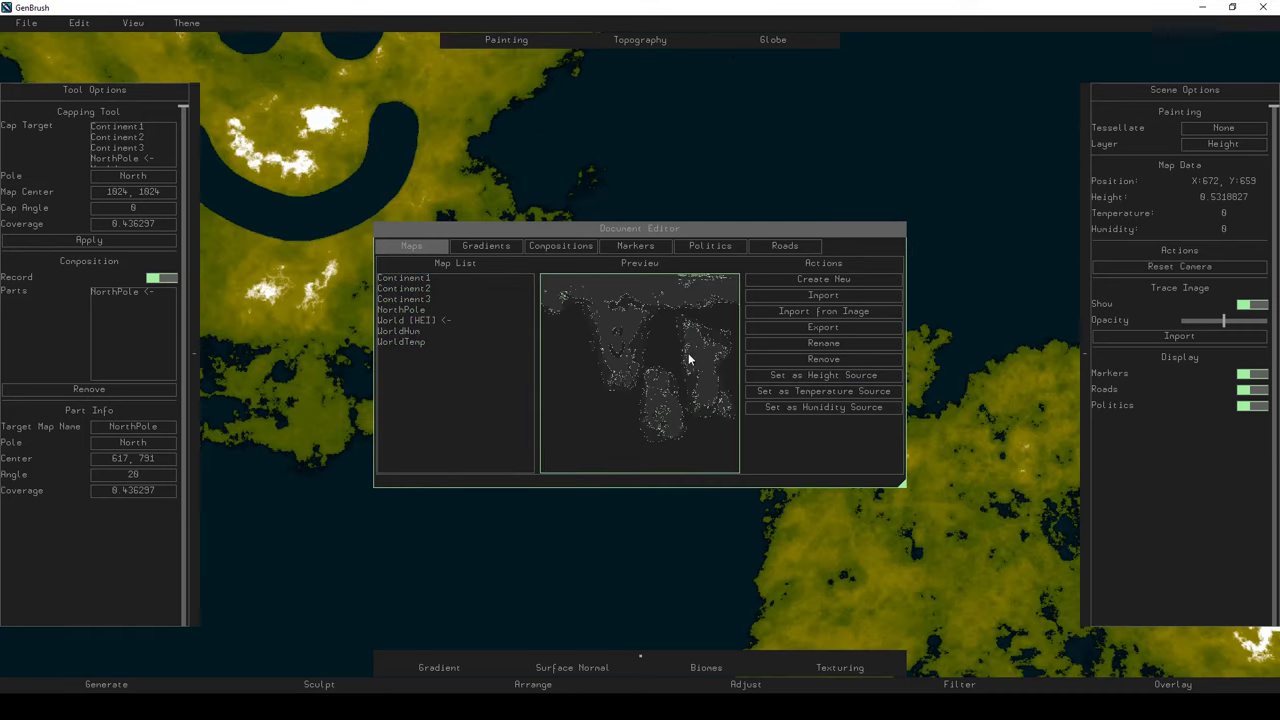
key("Escape")
scroll(663, 300, "down", 5)
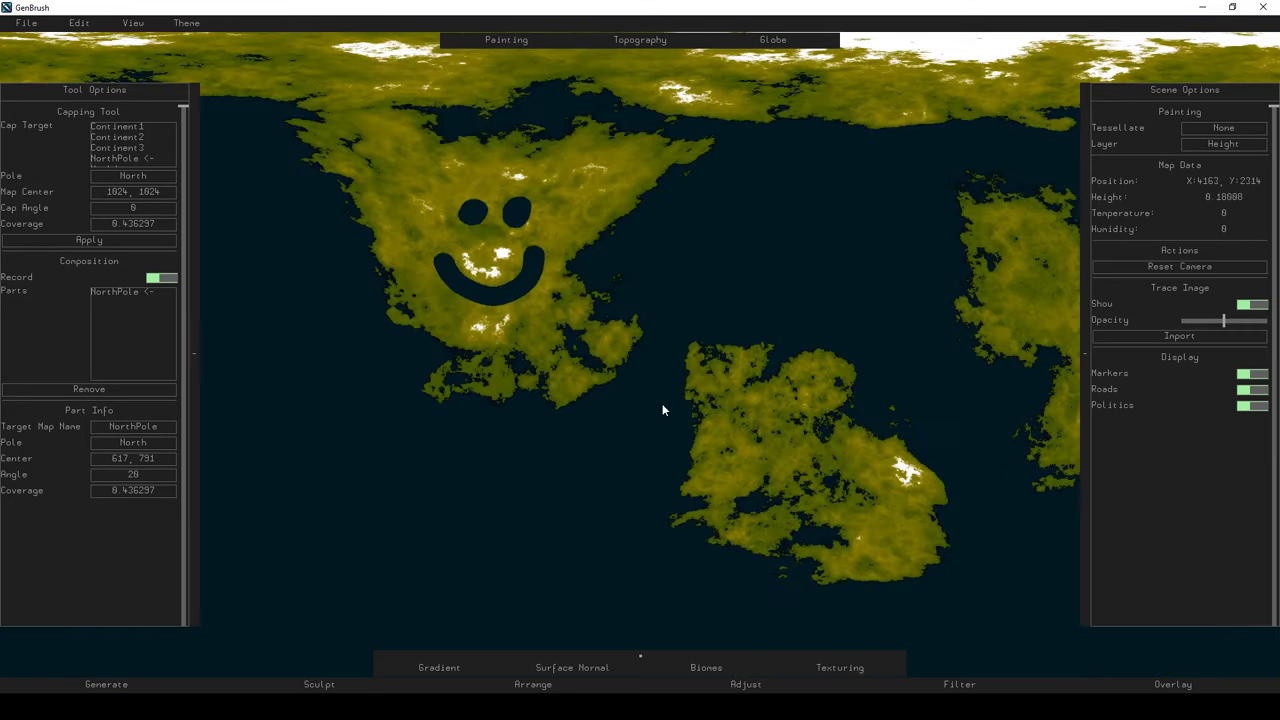
scroll(629, 380, "down", 3)
left_click_drag(629, 380, 637, 432)
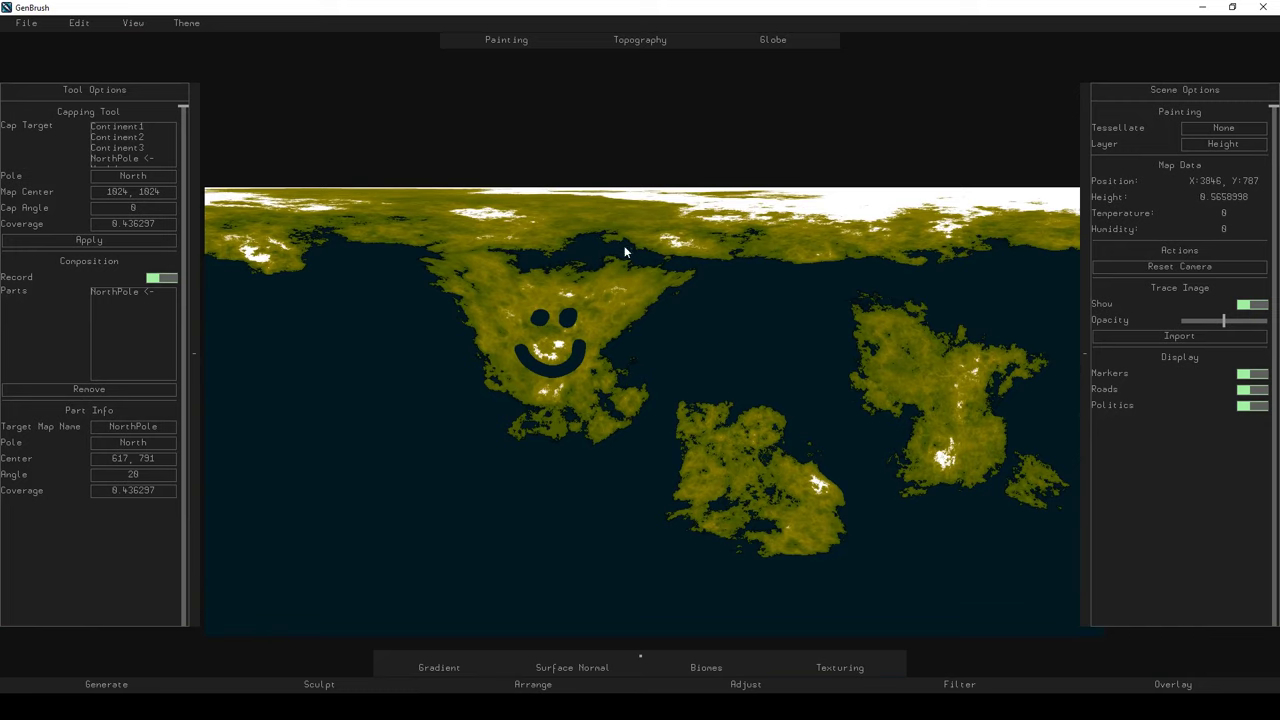
left_click_drag(556, 241, 343, 241)
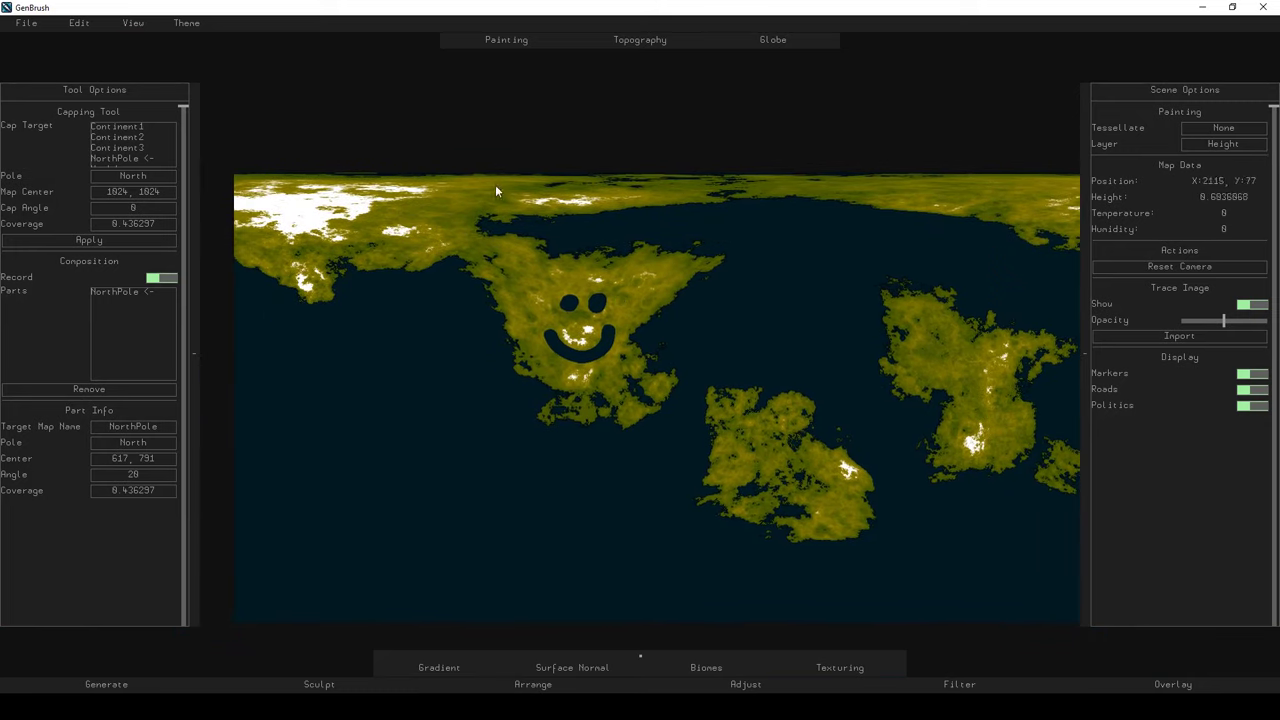
scroll(488, 350, "down", 2)
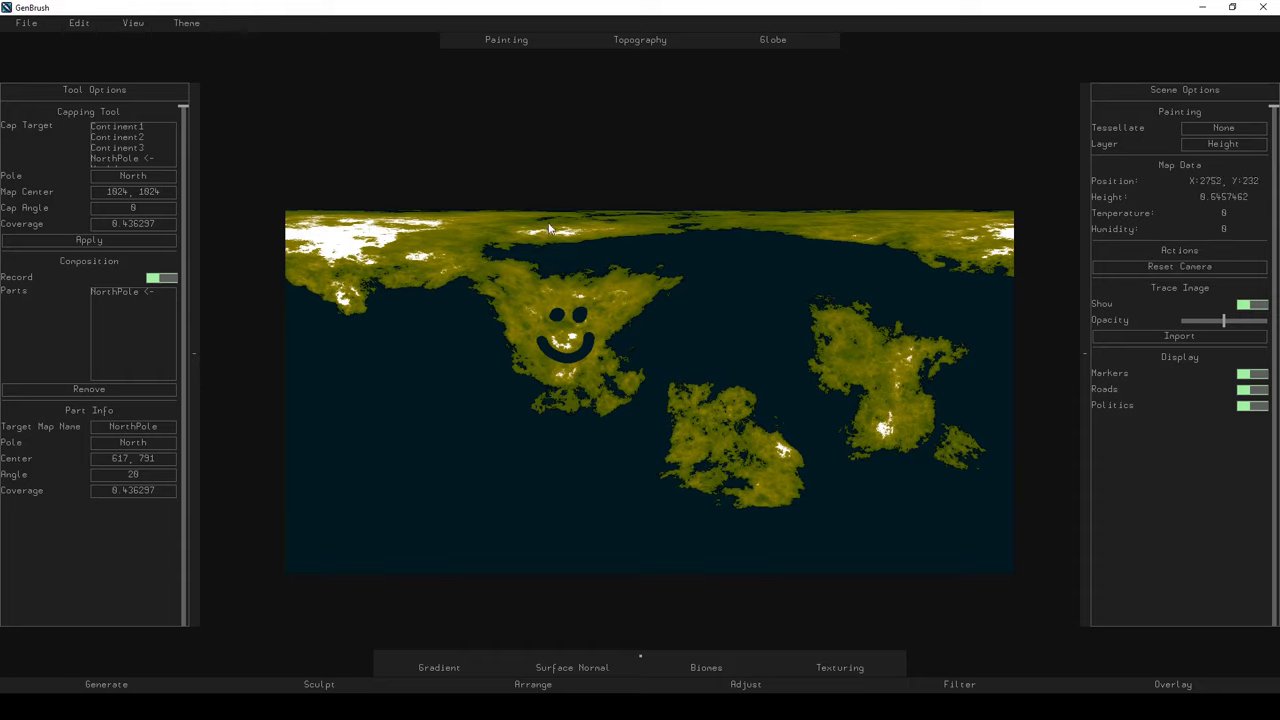
Compare the shifted north pole cap on the globe with its appearance in the flat painting view.
left_click(772, 45)
left_click_drag(658, 347, 675, 265)
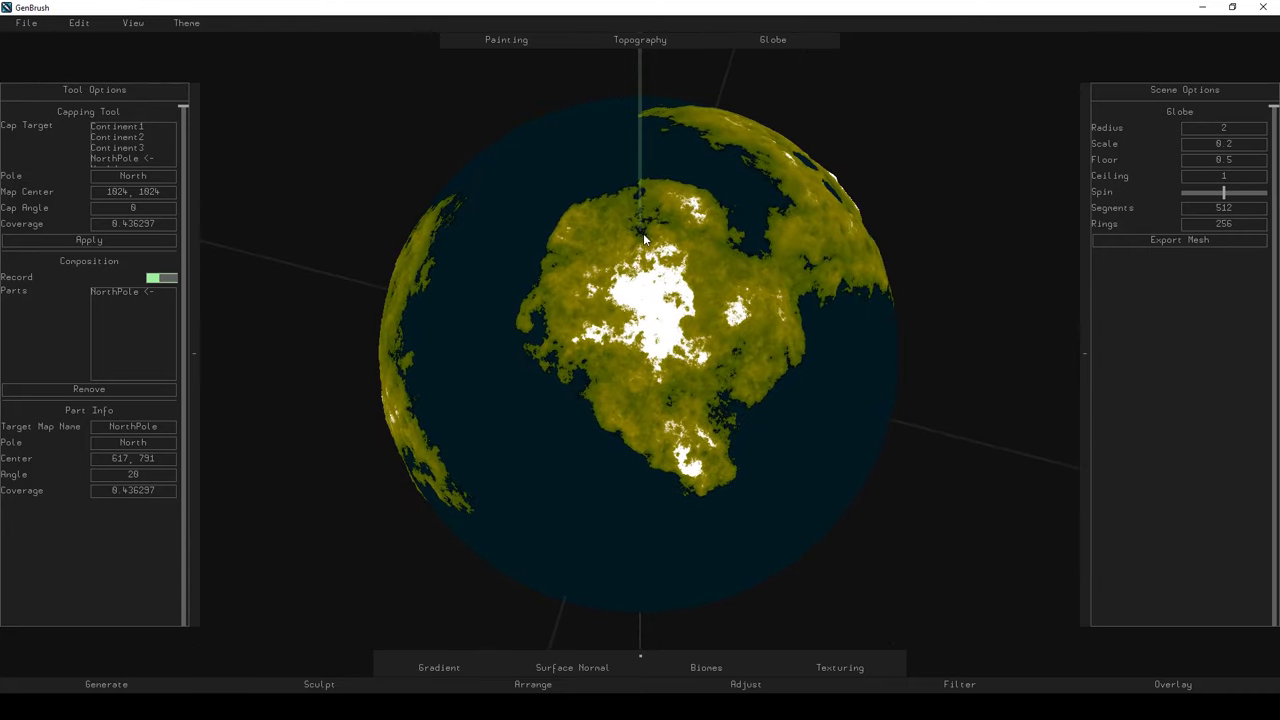
left_click_drag(642, 232, 788, 294)
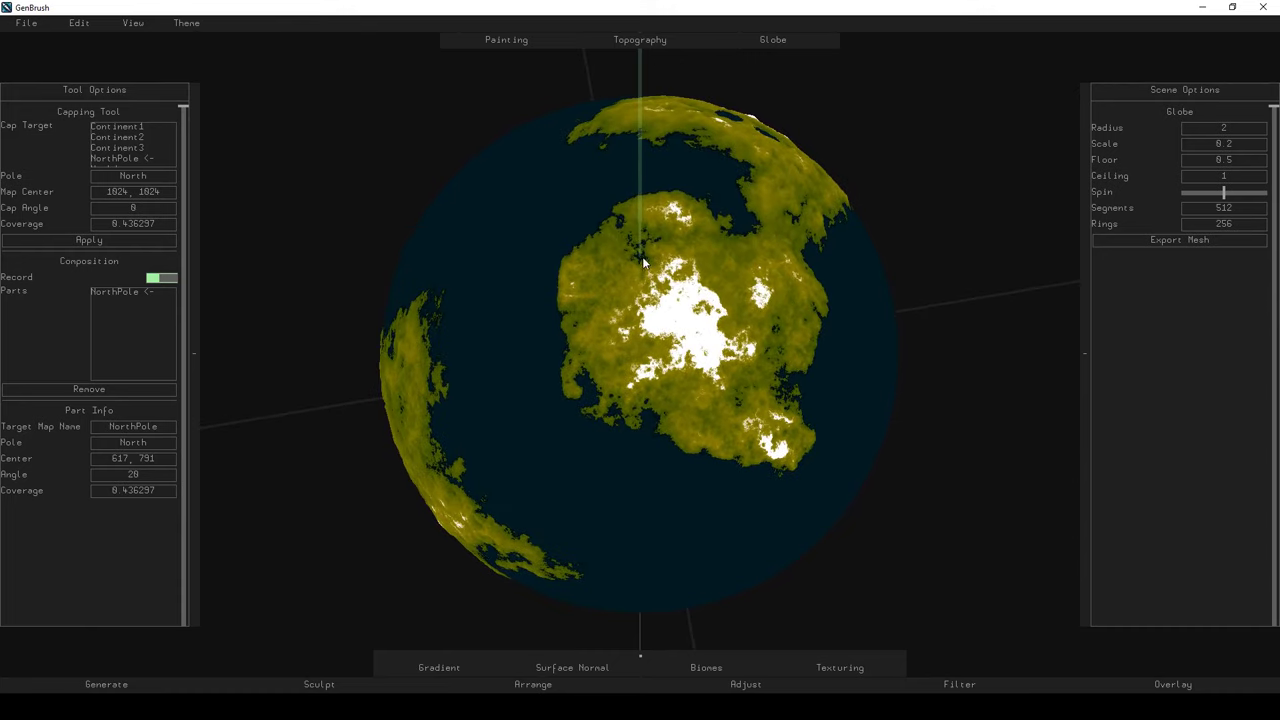
left_click(505, 42)
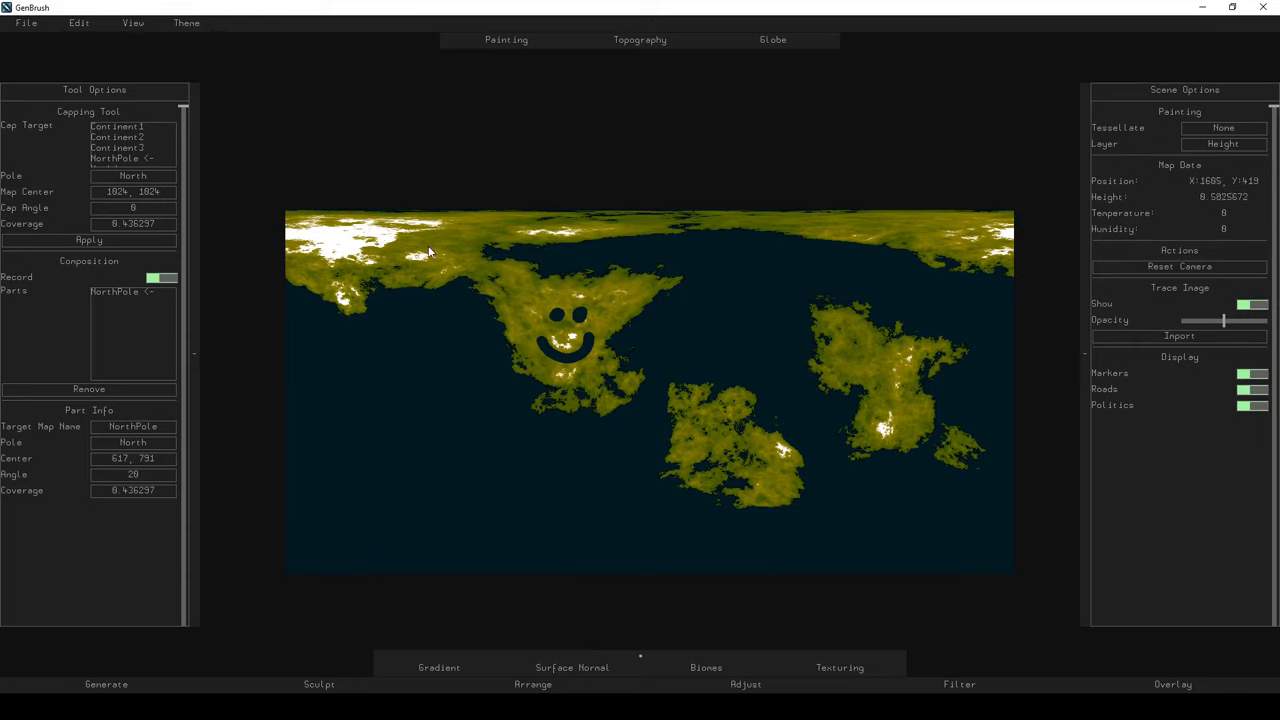
left_click(755, 41)
left_click_drag(708, 313, 728, 260)
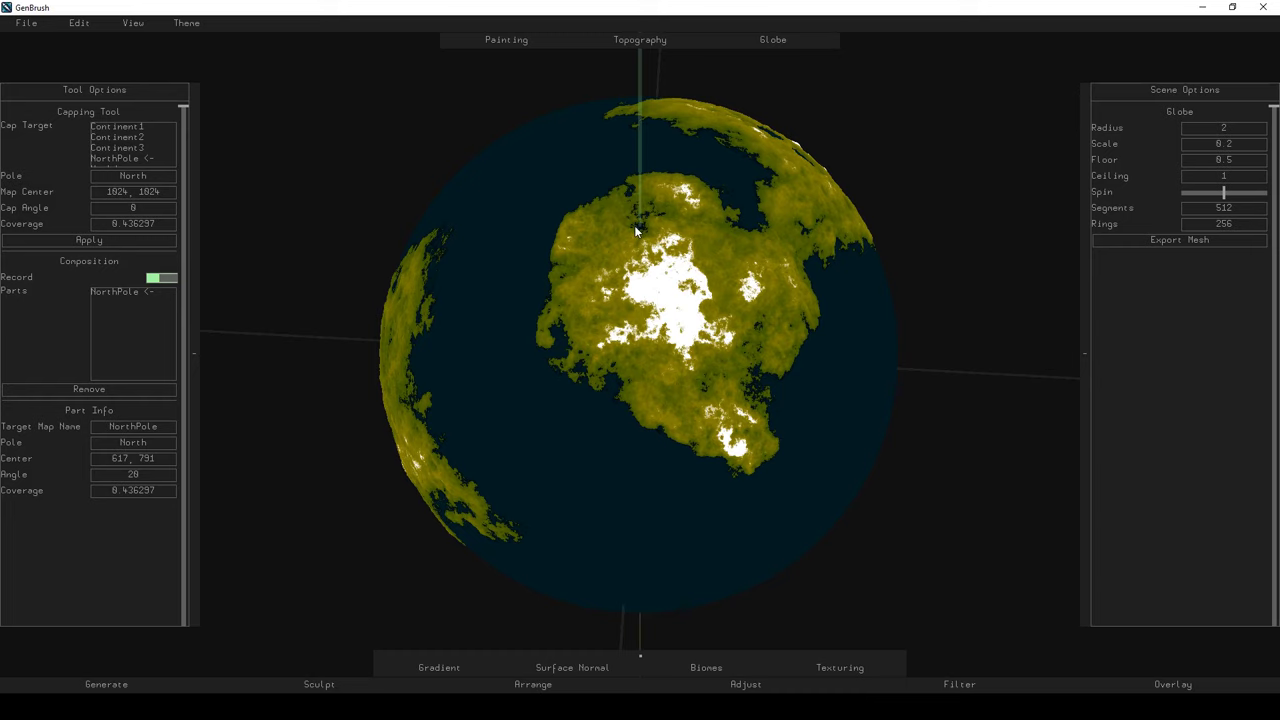
key("1")
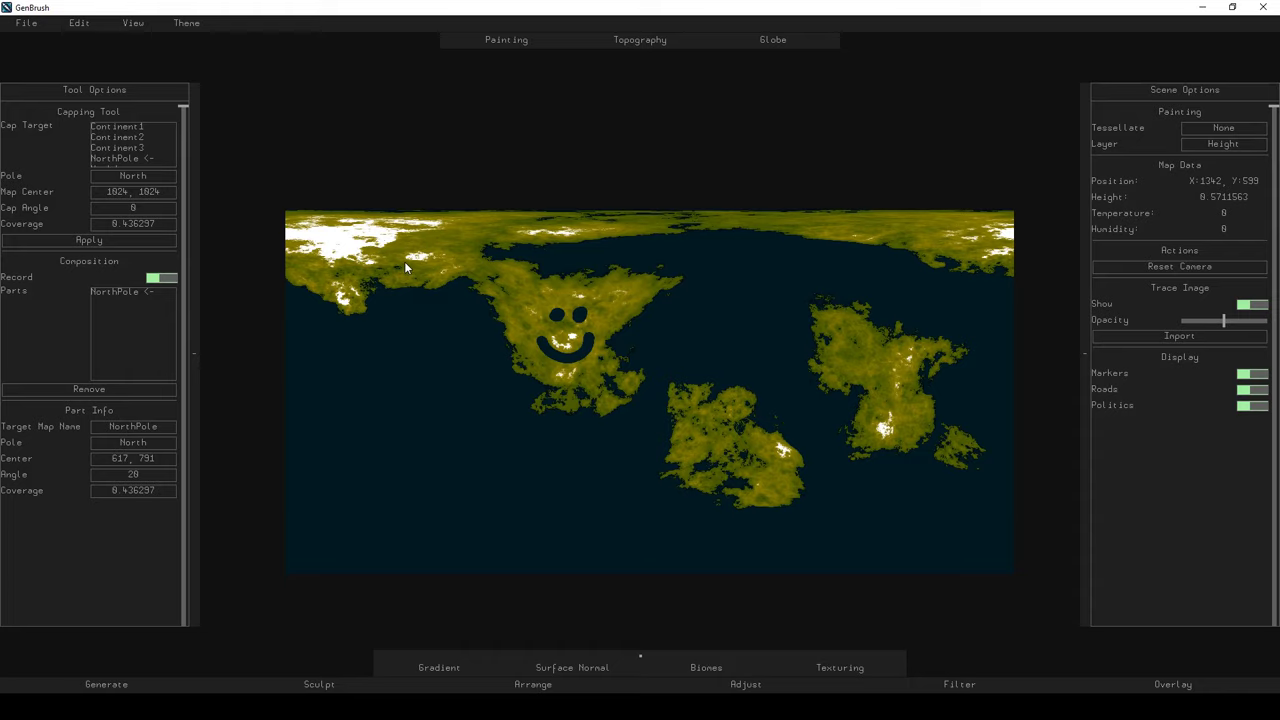
With the Place tool's Record and Distortion Warp off, place Continent3 in the empty ocean southwest of the smiley continent.
left_click(490, 686)
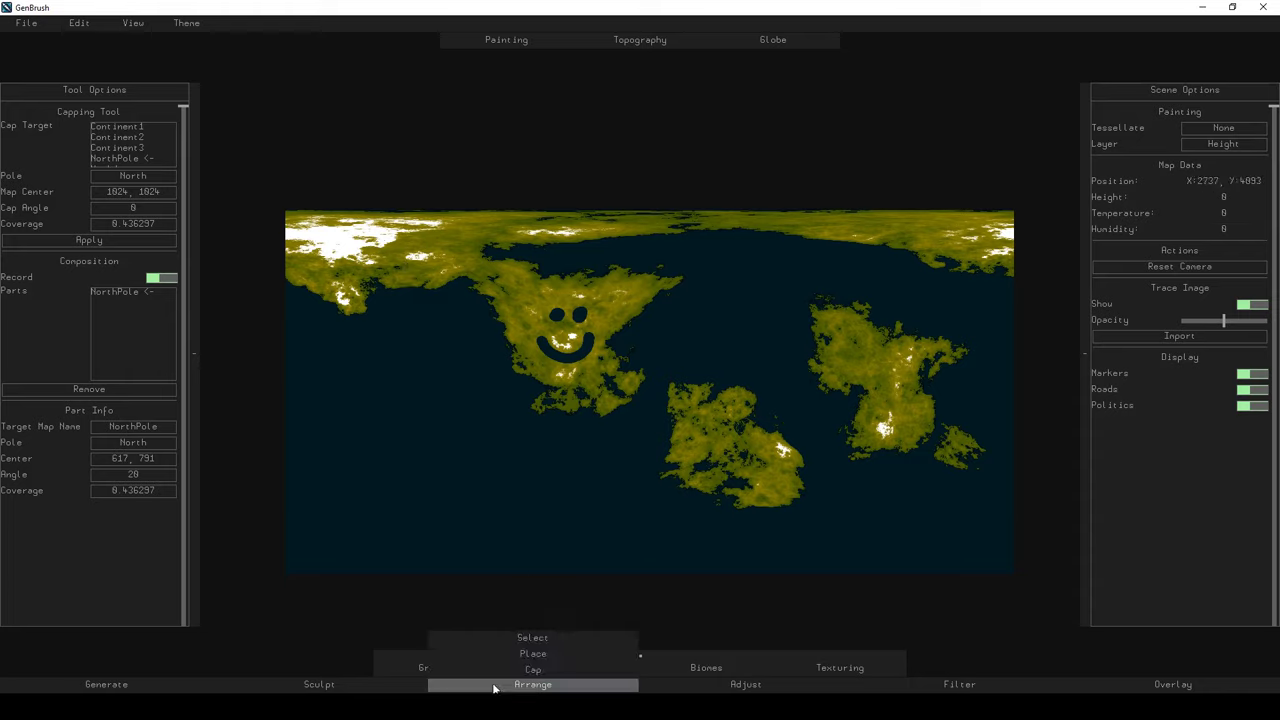
left_click(513, 655)
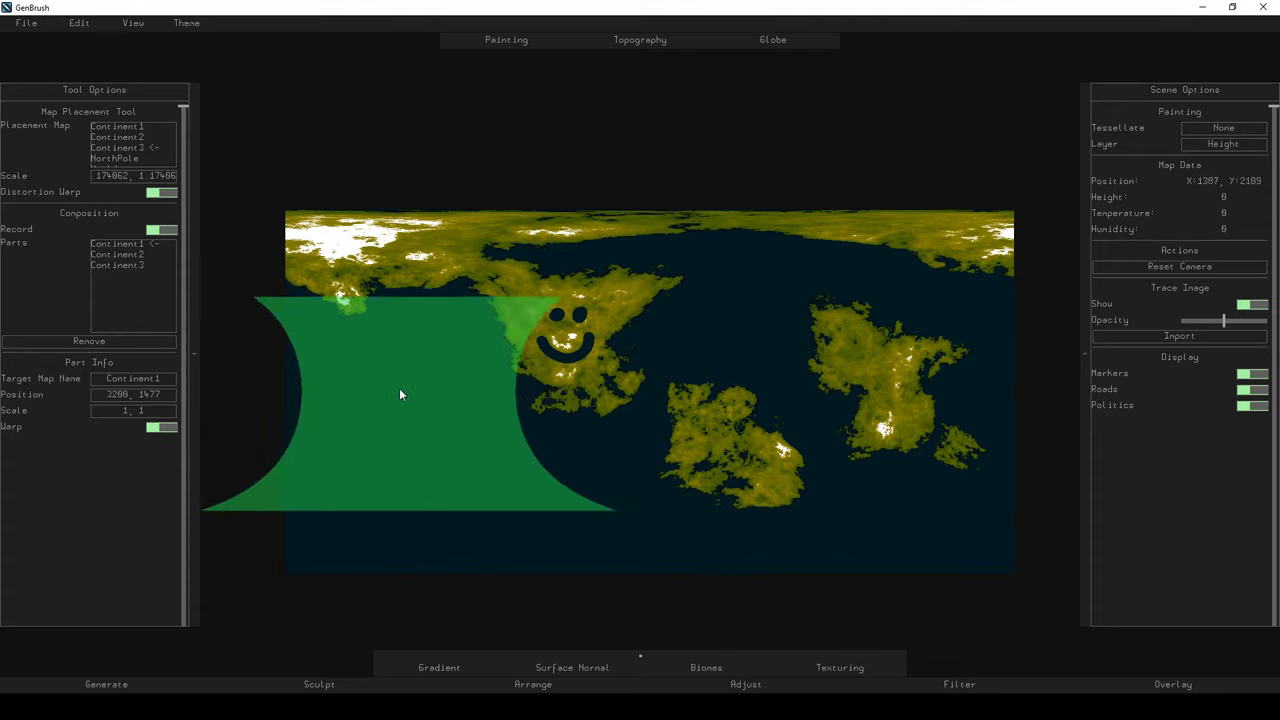
left_click(162, 230)
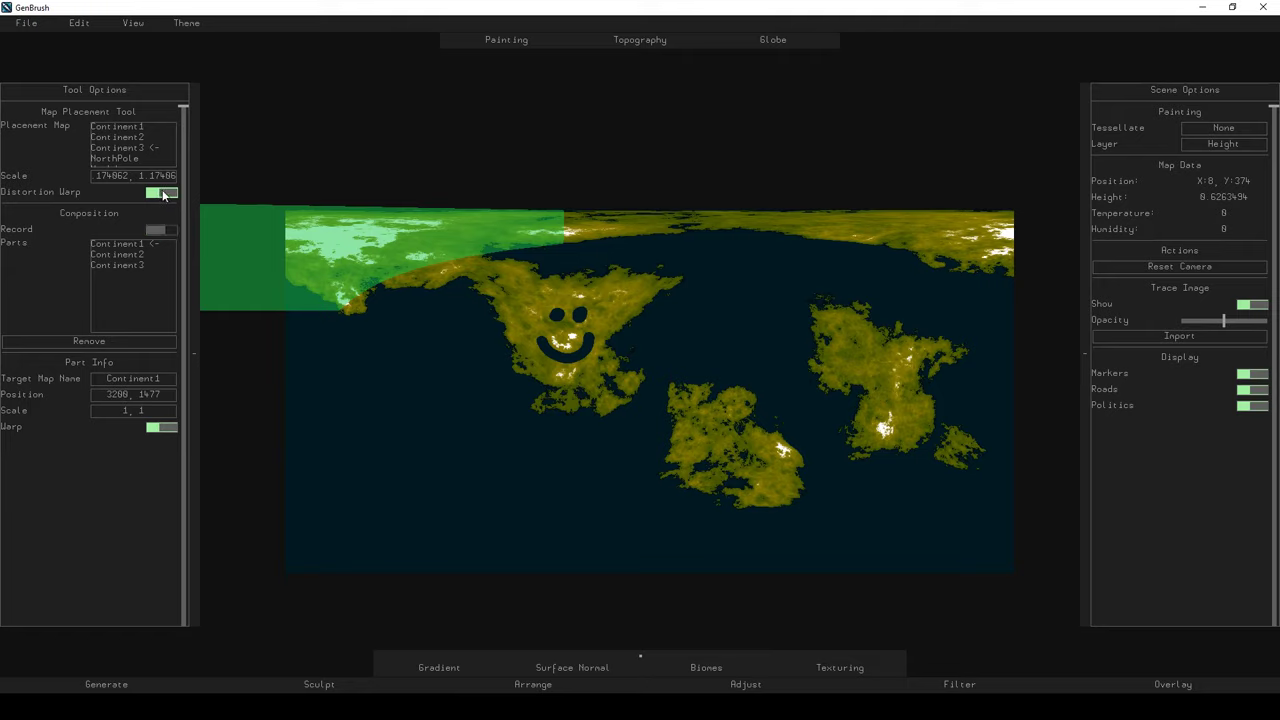
left_click(162, 193)
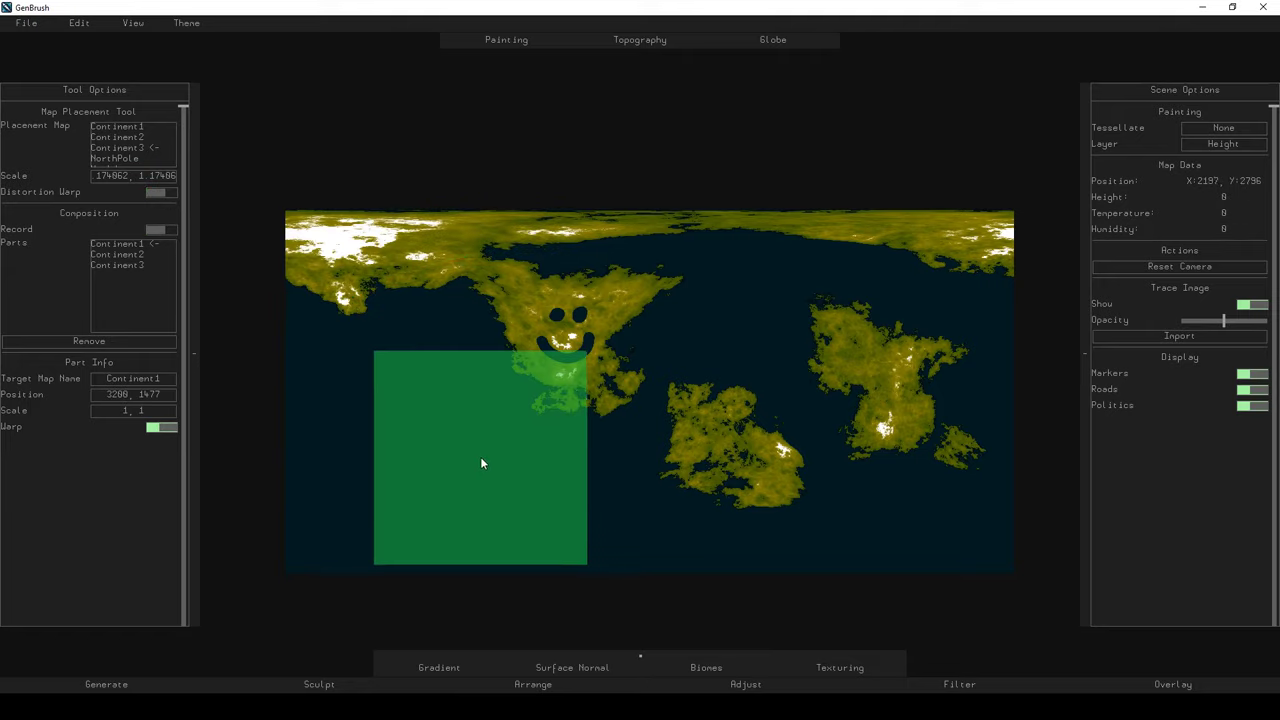
left_click(398, 457)
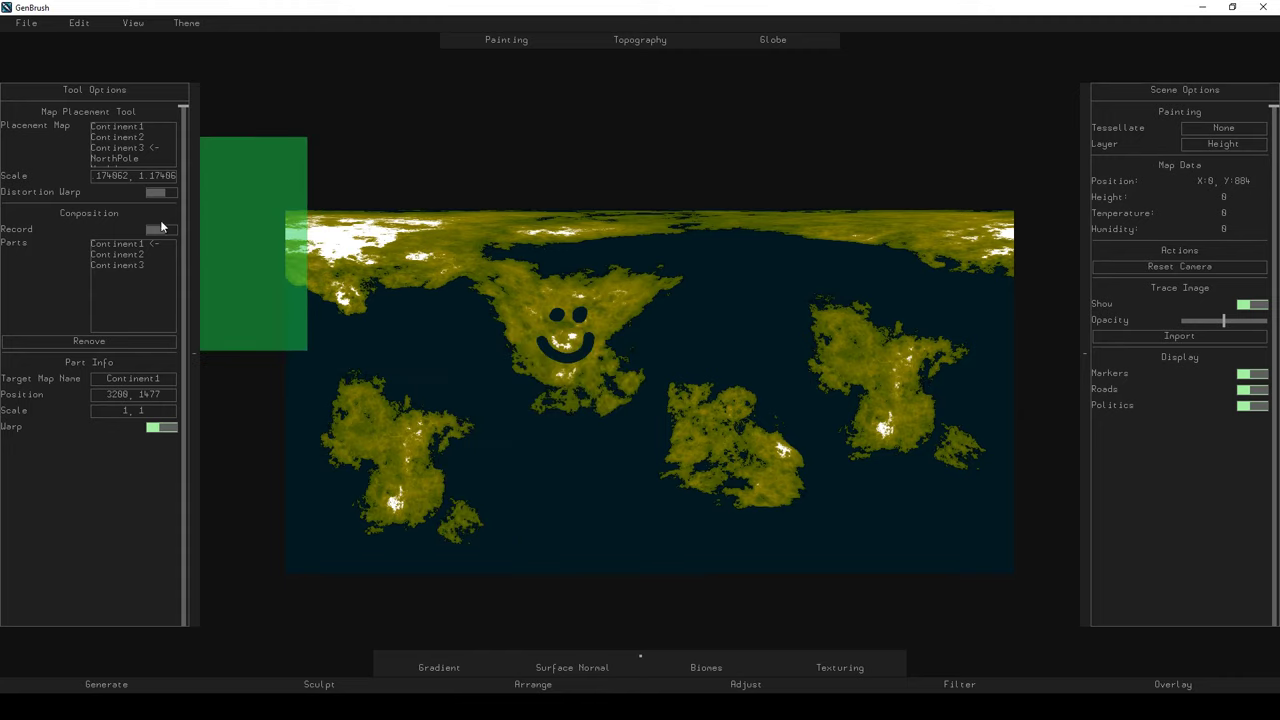
Turn Distortion Warp back on, reduce the placement scale to about 0.89, and set the Continent1 part's position to 3000, 1477.
left_click(155, 191)
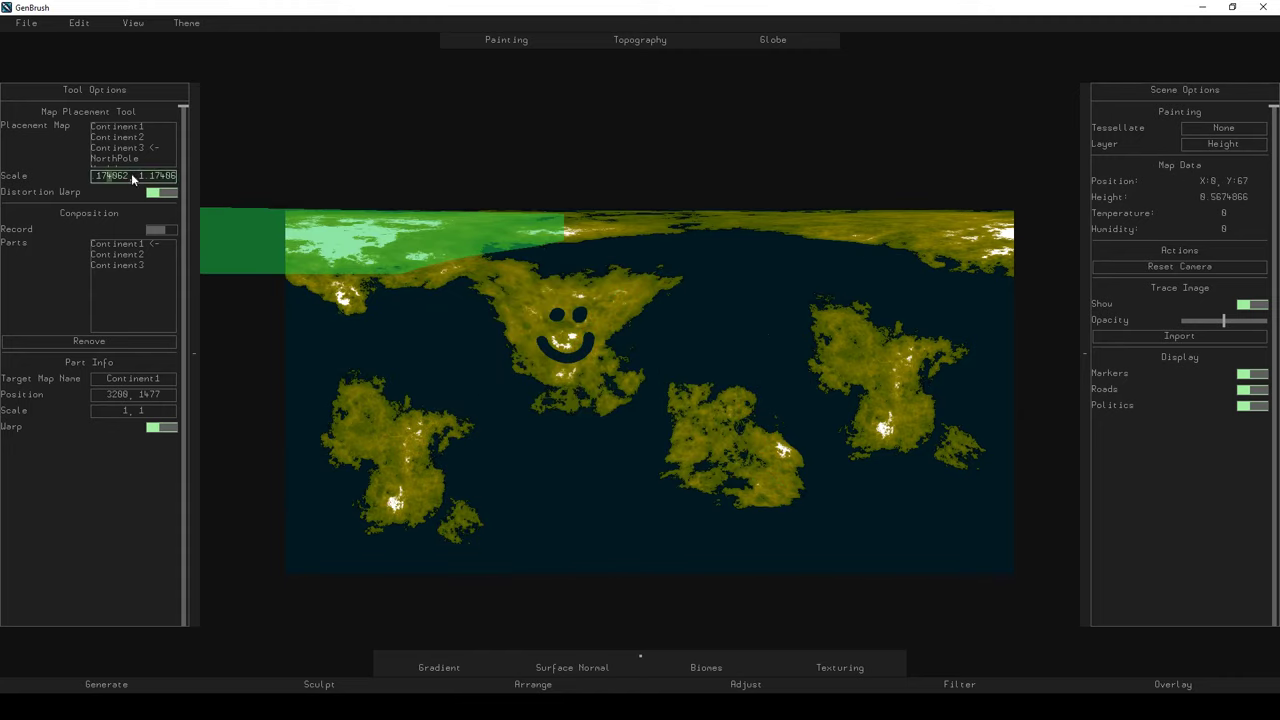
scroll(568, 394, "down", 3)
scroll(543, 430, "up", 5)
scroll(543, 430, "down", 5)
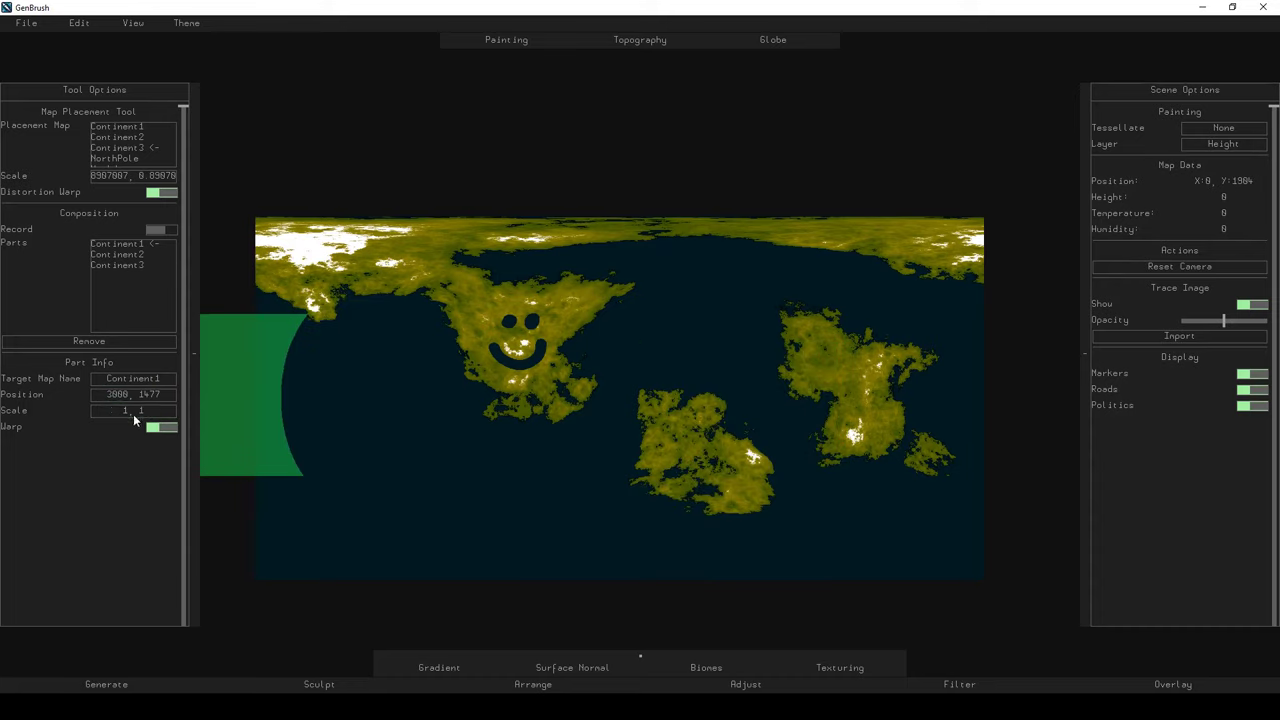
Show the compositions list in the Document Editor and move the editor aside to uncover the World map.
left_click(79, 22)
left_click(100, 86)
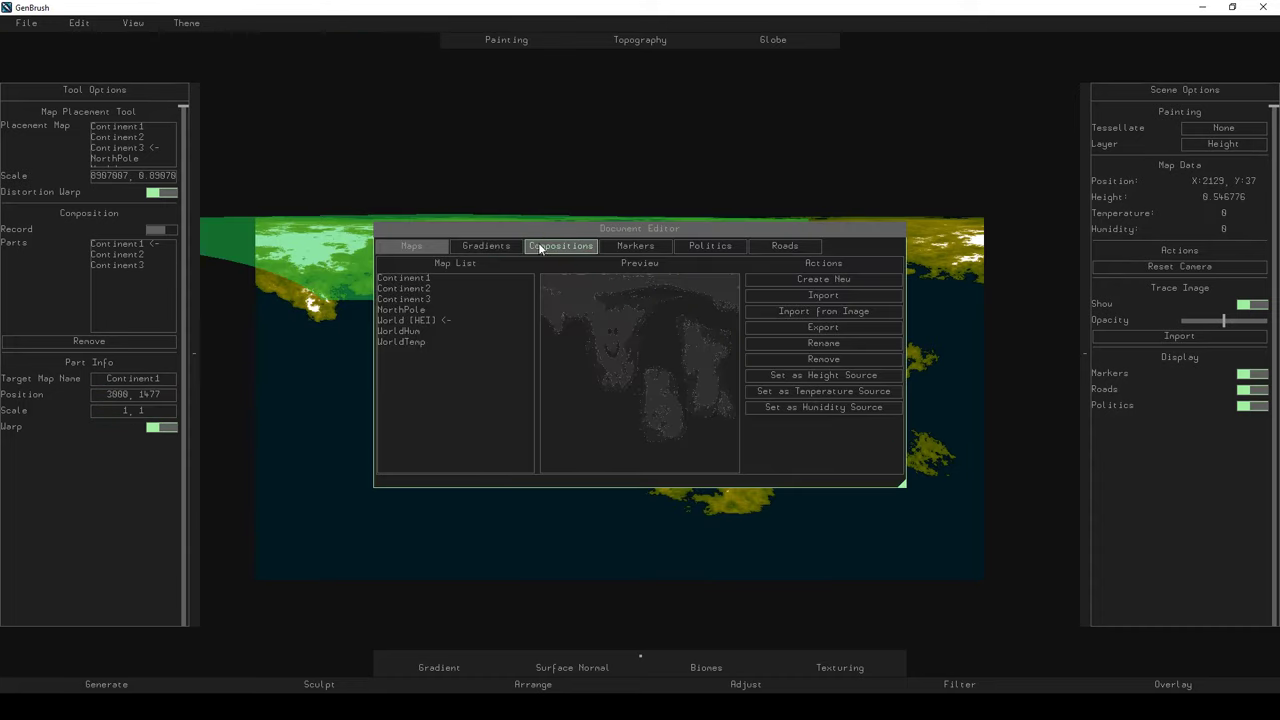
left_click(540, 247)
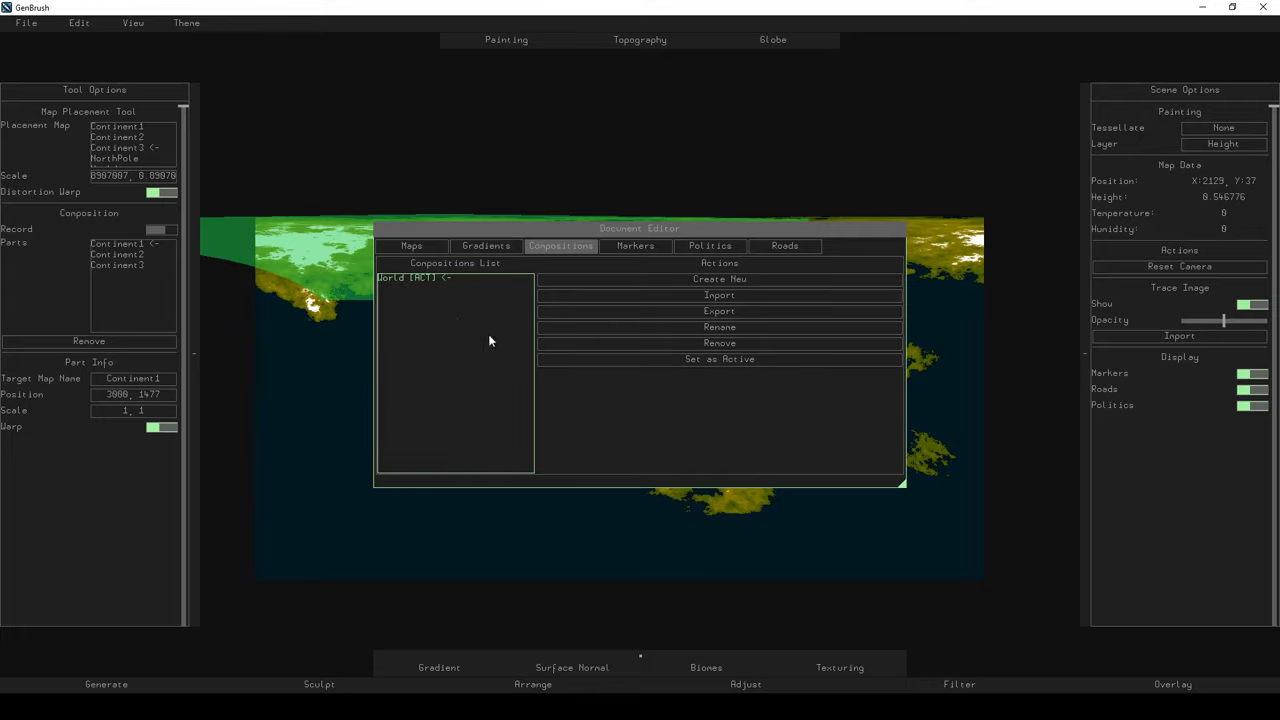
left_click_drag(530, 231, 777, 369)
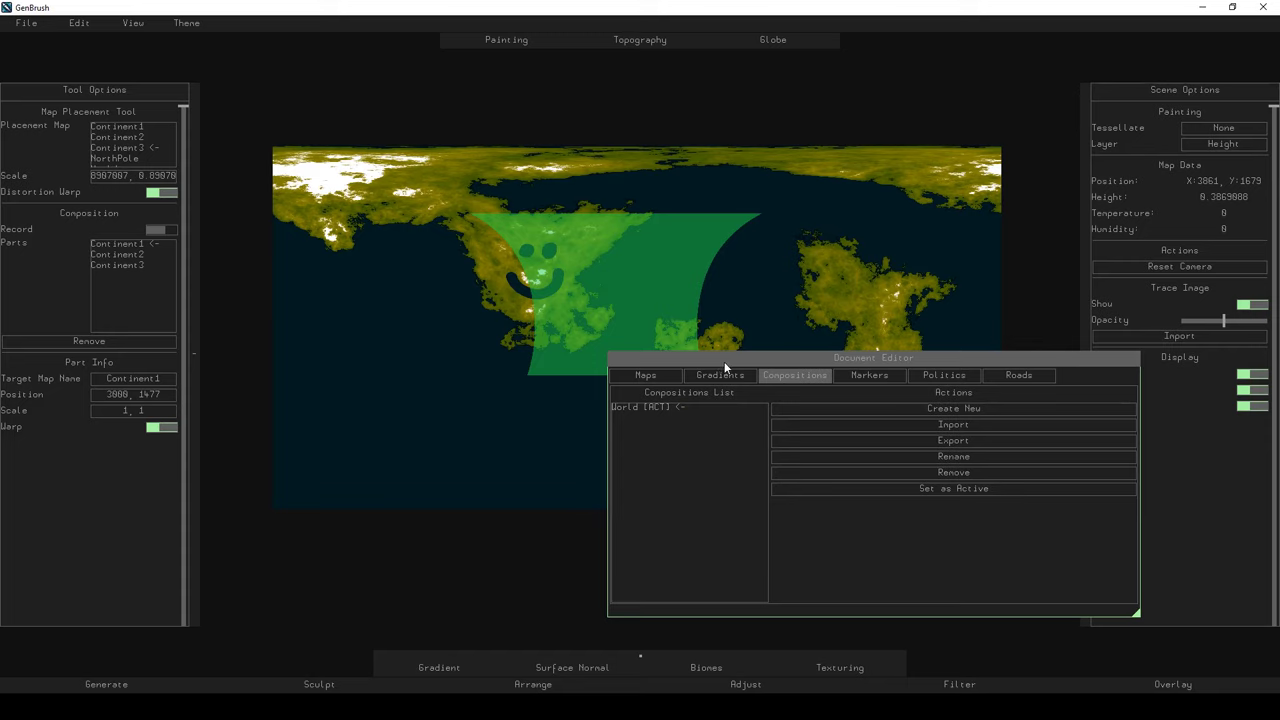
left_click_drag(724, 361, 733, 377)
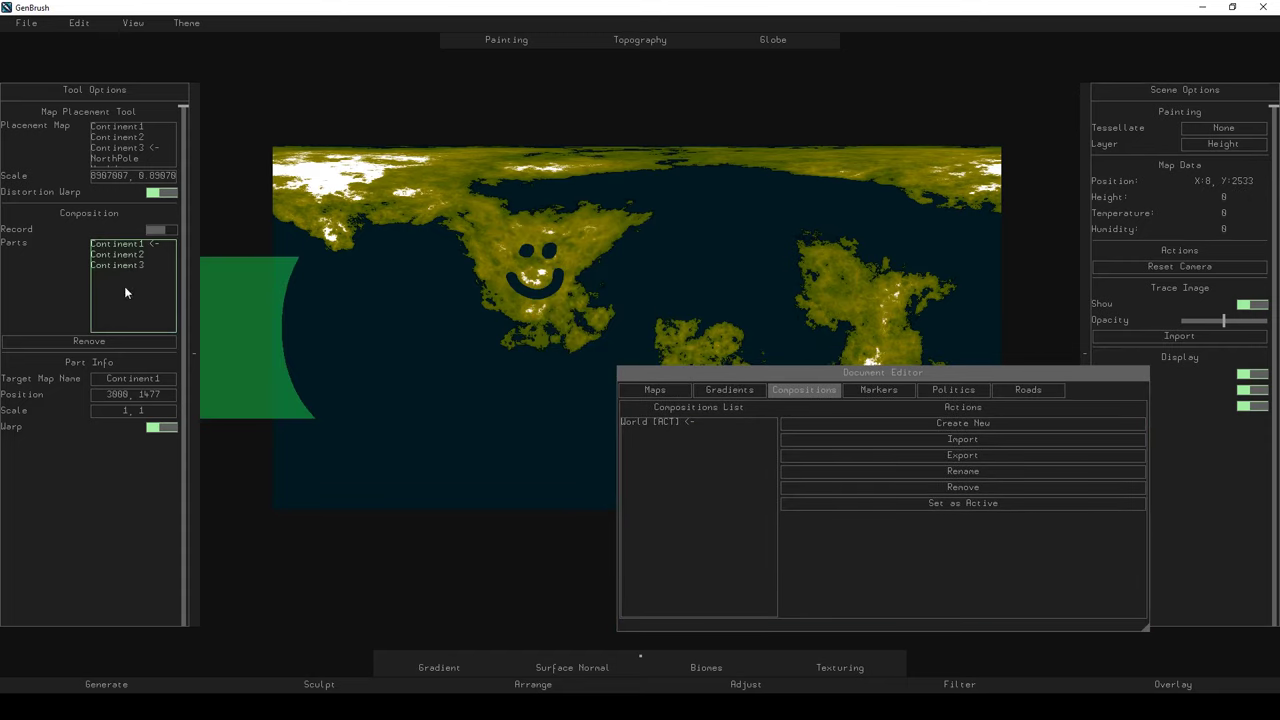
Check the Continent1 part's position and examine the smiley continent on the World map.
double_click(127, 395)
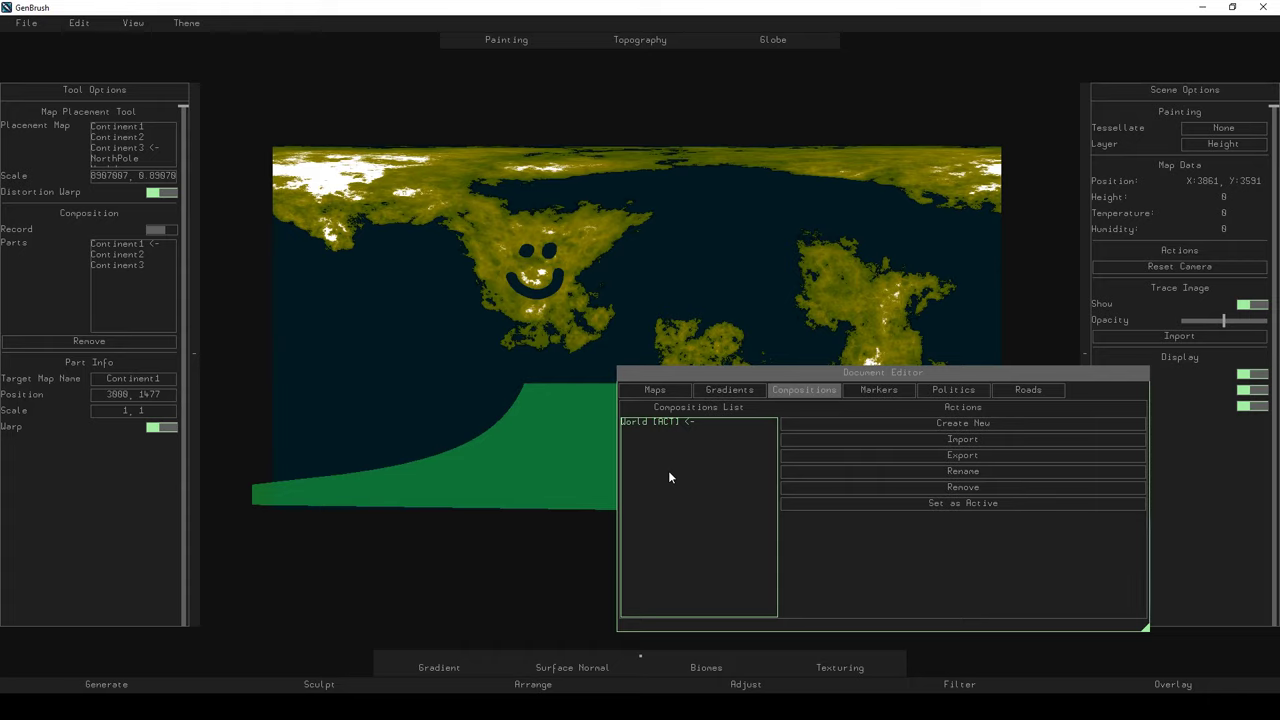
scroll(583, 300, "up", 3)
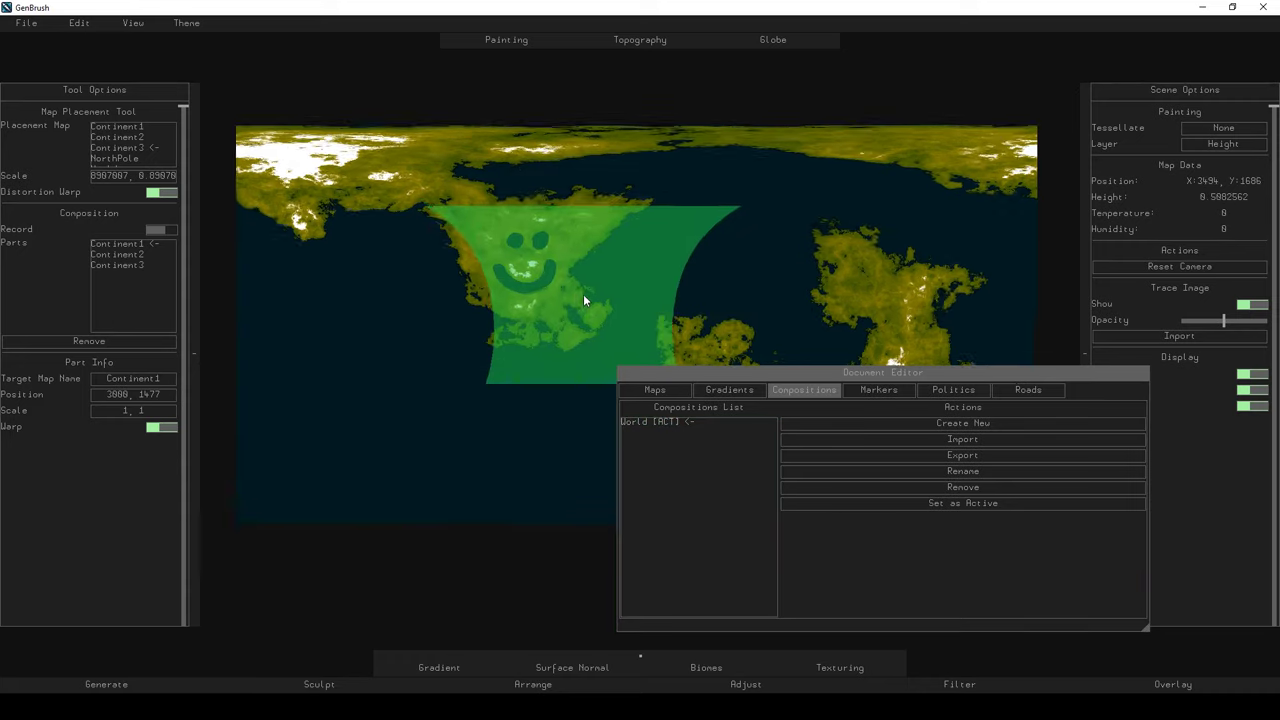
scroll(524, 278, "down", 3)
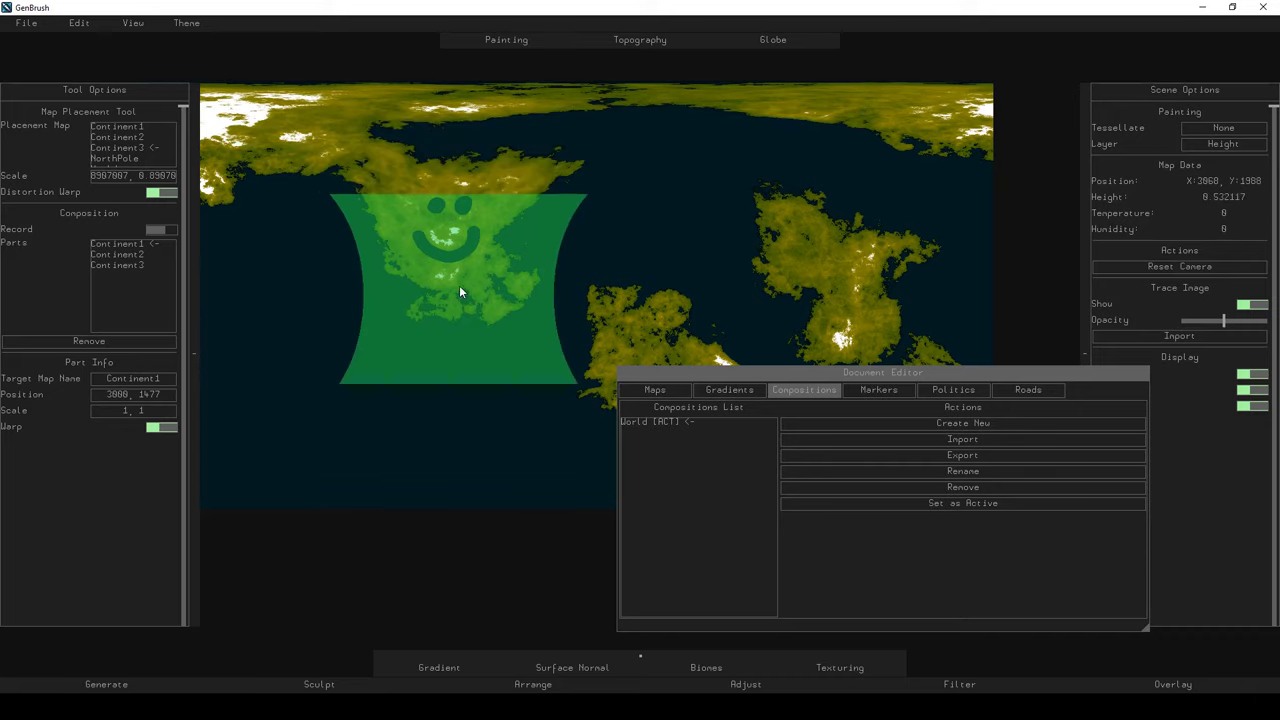
scroll(481, 267, "down", 1)
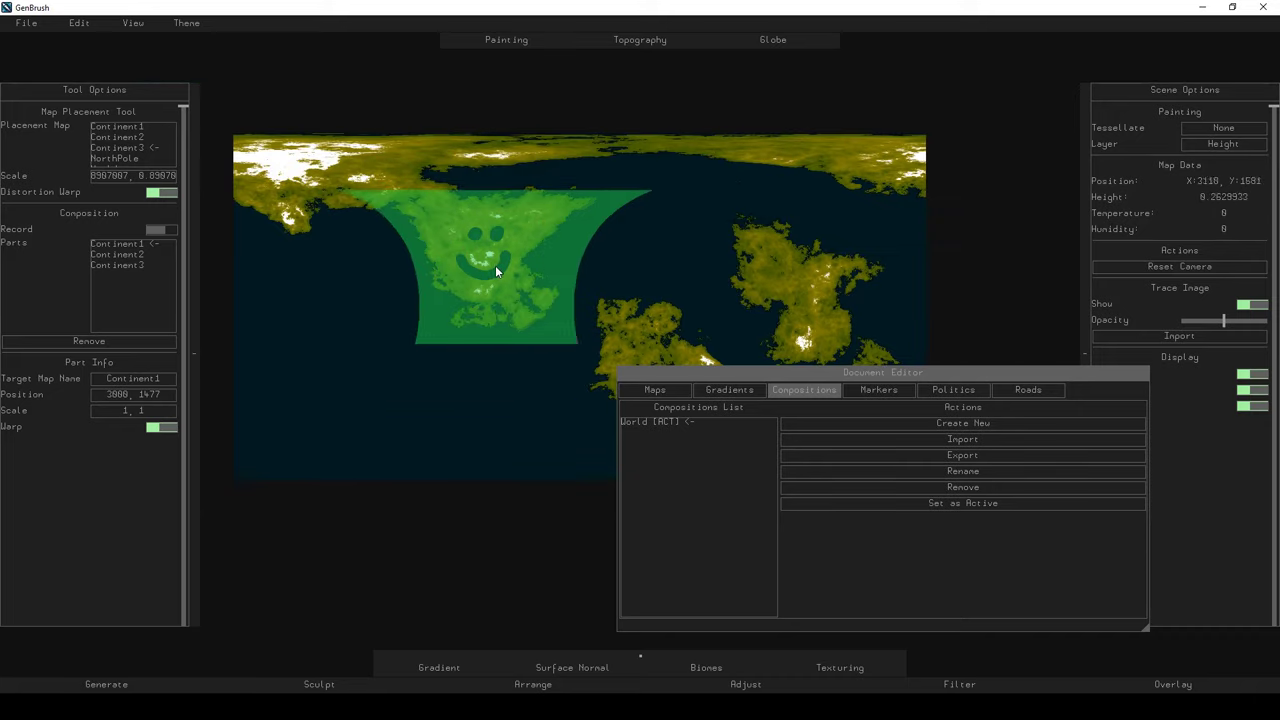
Switch back to the Cap tool to view the NorthPole part, and close the Document Editor.
left_click(493, 256)
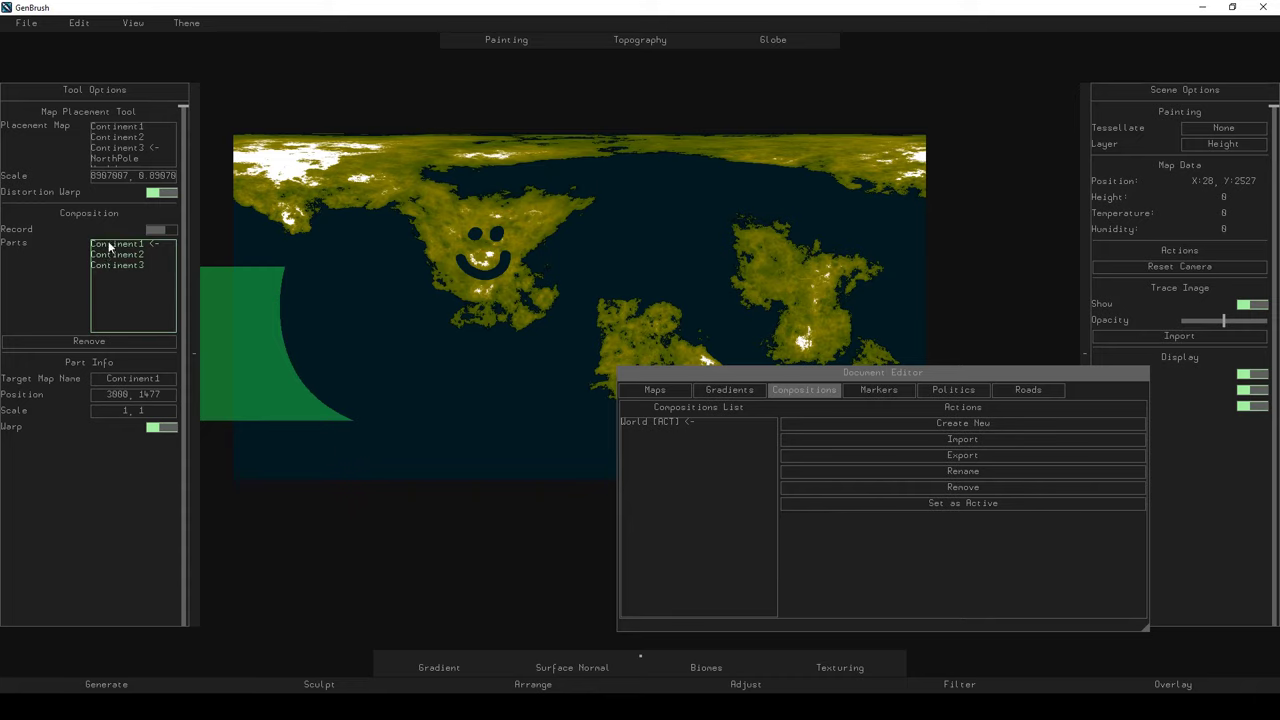
left_click(521, 688)
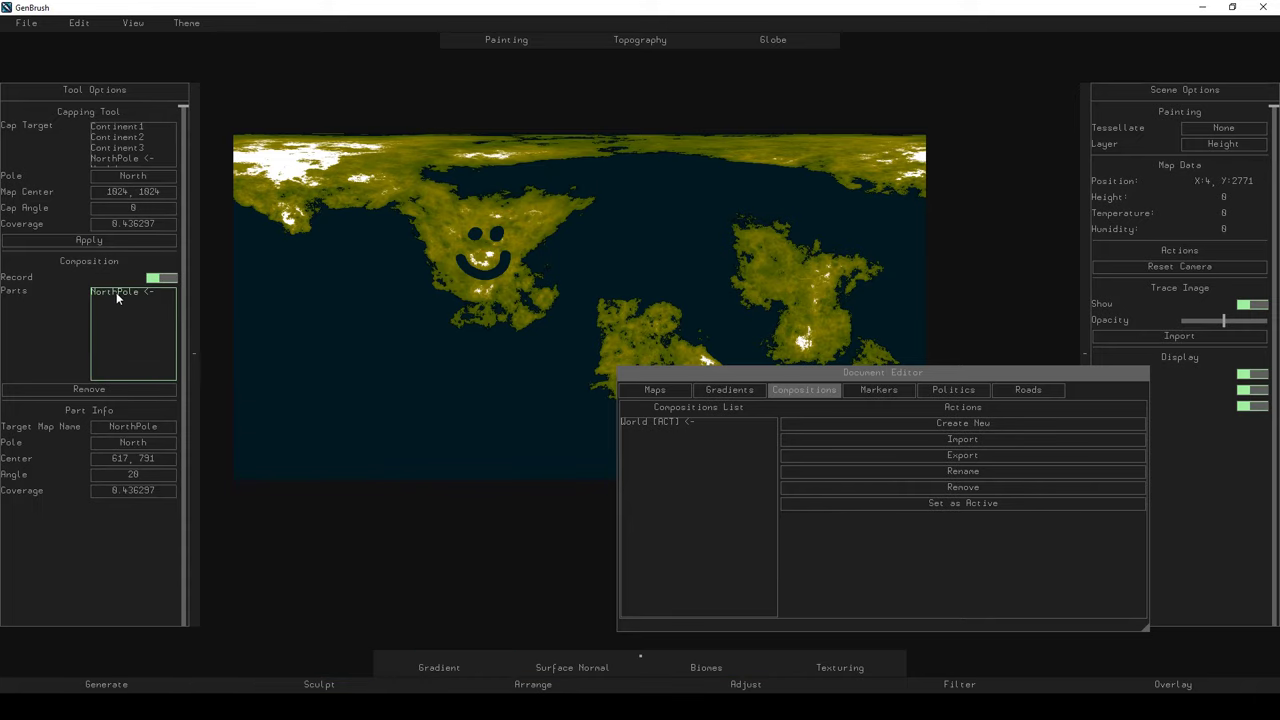
key("Escape")
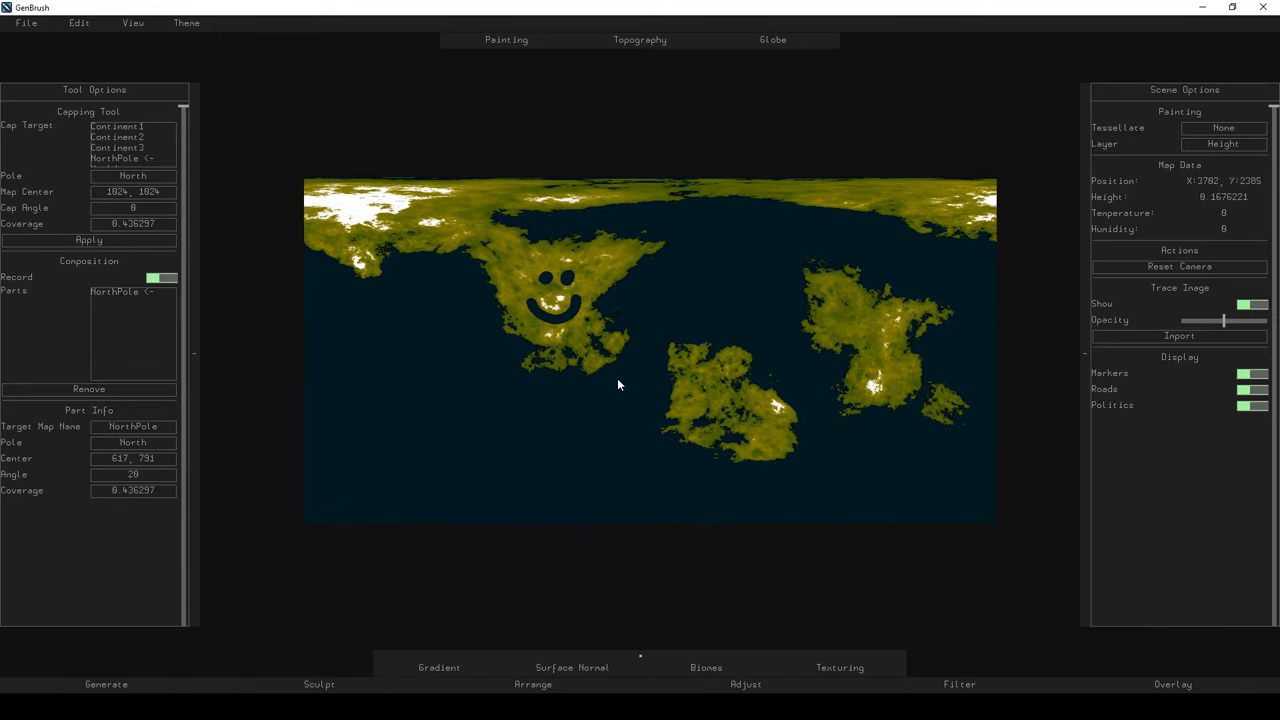